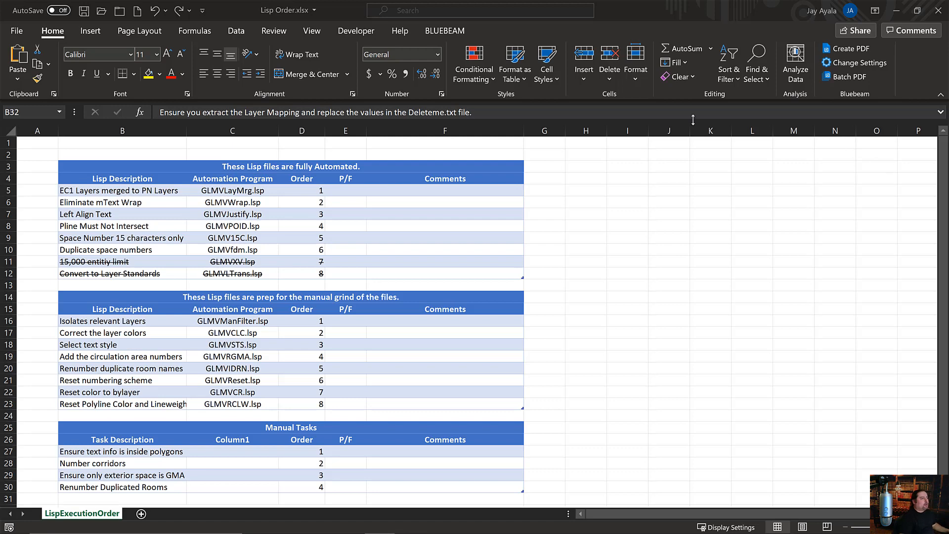
# - Look up the first fully automated routine, EC1 Layers merged to PN Layers, in the Lisp order sheet
pyautogui.click(388, 230)
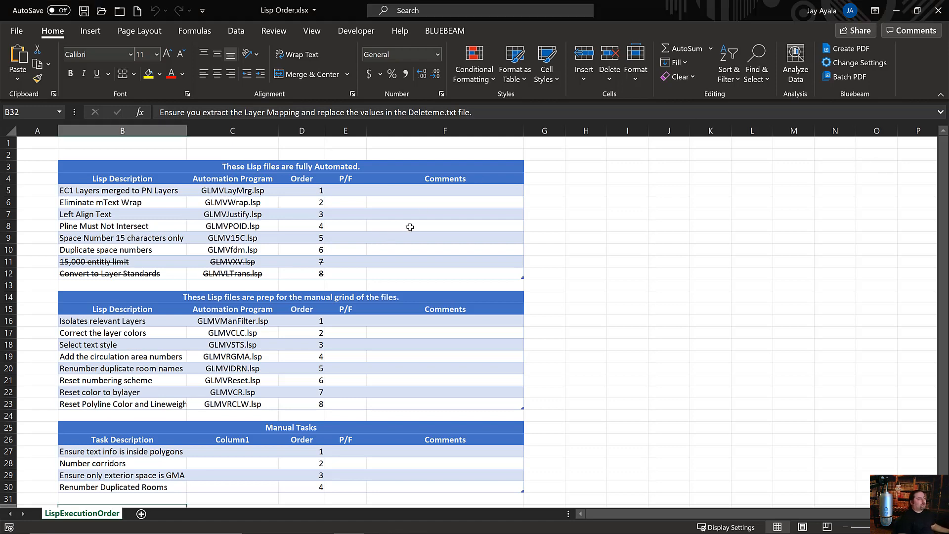
pyautogui.click(251, 168)
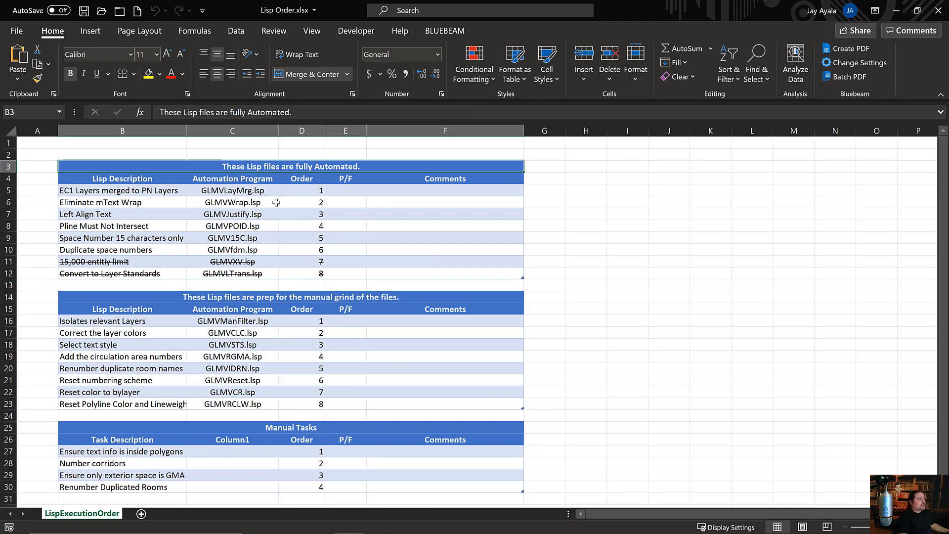
pyautogui.click(115, 192)
pyautogui.moveTo(183, 190); pyautogui.dragTo(360, 192)
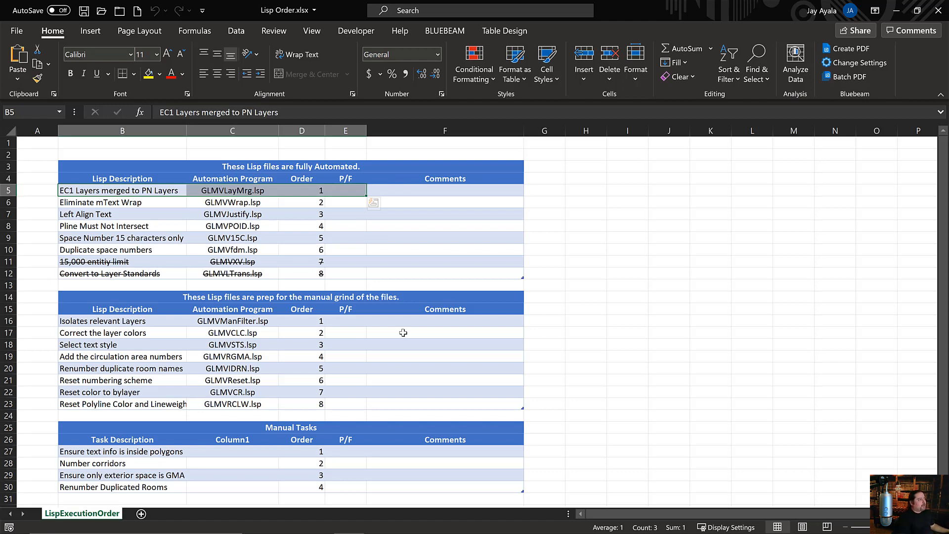
# - Switch to AutoCAD, bring up the PITTSBURGH, PA_1 drawing and run the GLMVLAYMRG layer merge routine
pyautogui.hotkey('alt', 'Tab')
pyautogui.hotkey('alt', 'Tab')
pyautogui.hotkey('alt', 'Tab')
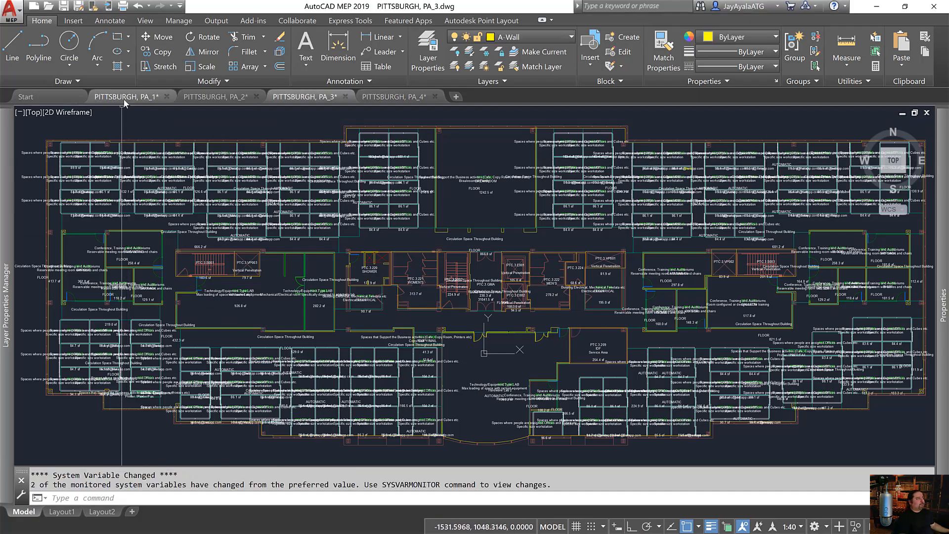
pyautogui.click(125, 98)
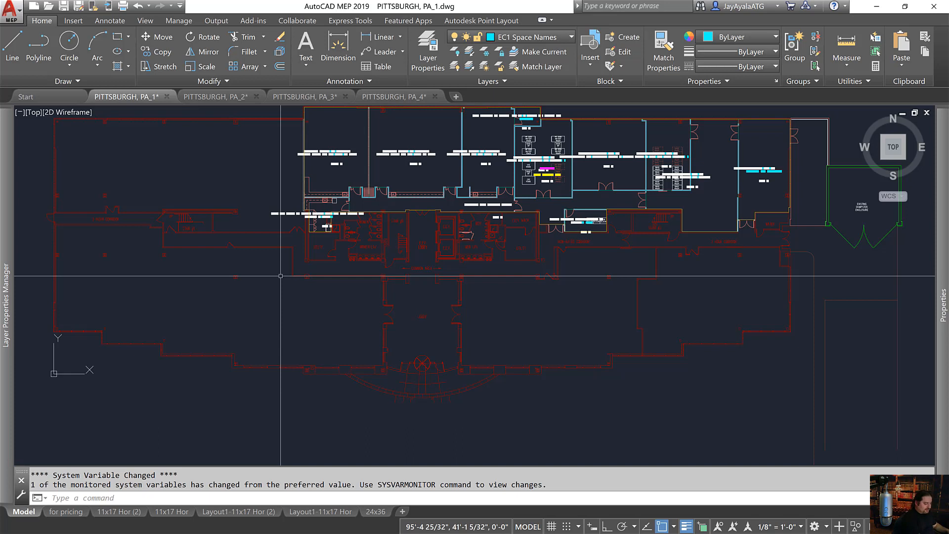
pyautogui.write('gl')
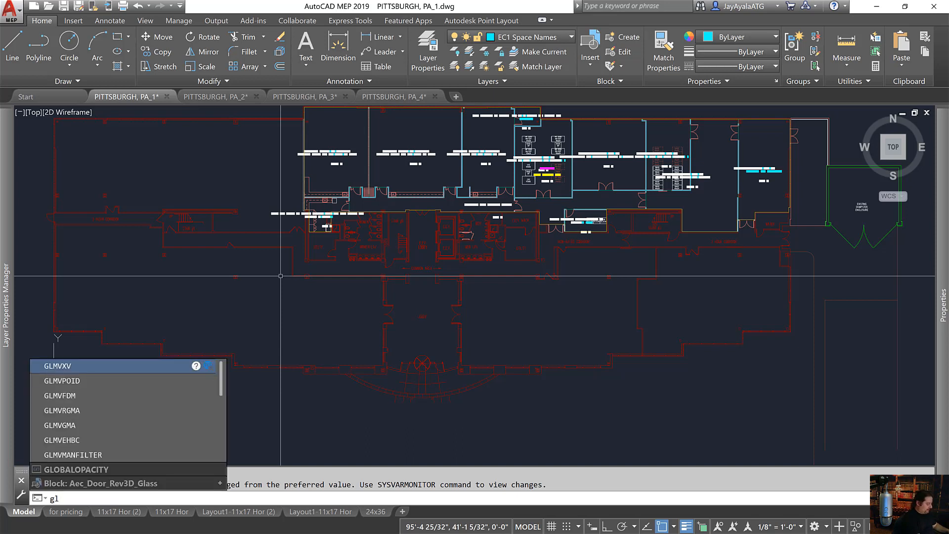
pyautogui.write('mv')
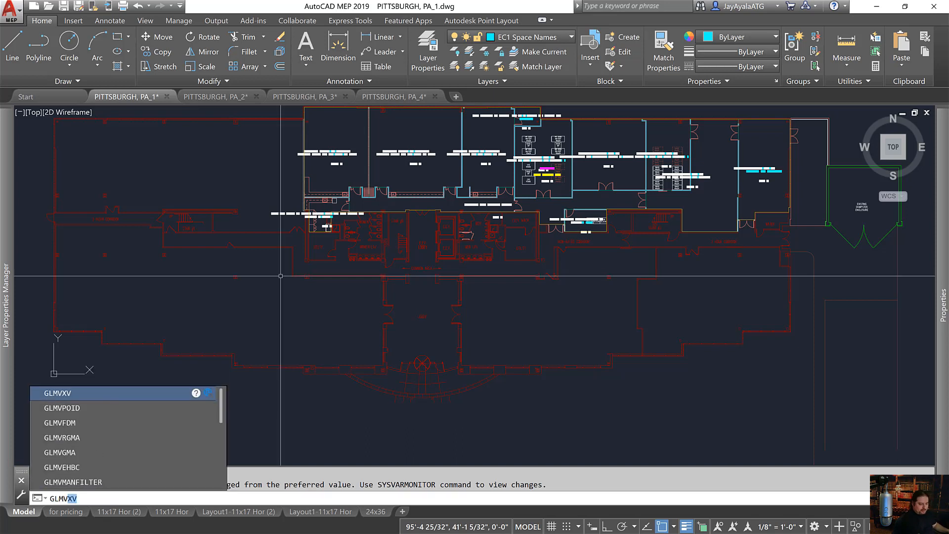
pyautogui.write('laymrg')
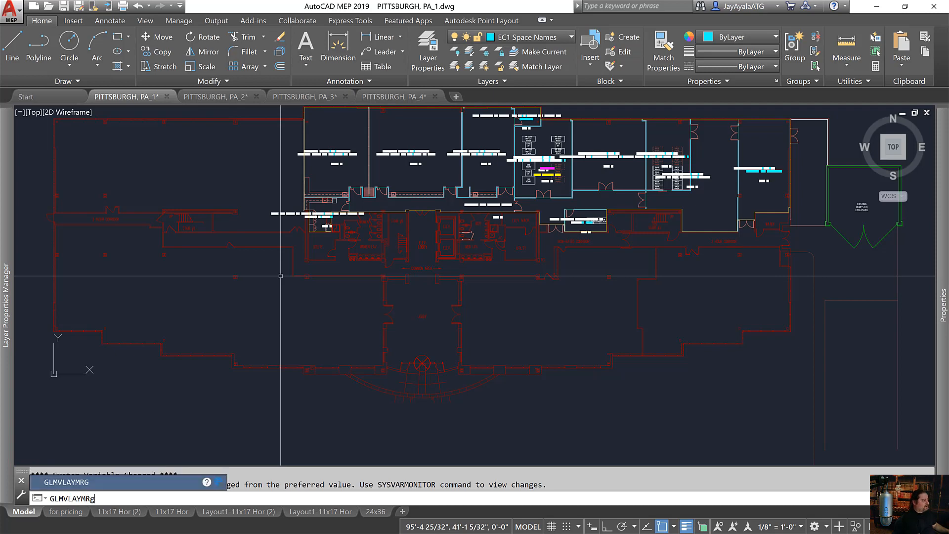
pyautogui.press('Return')
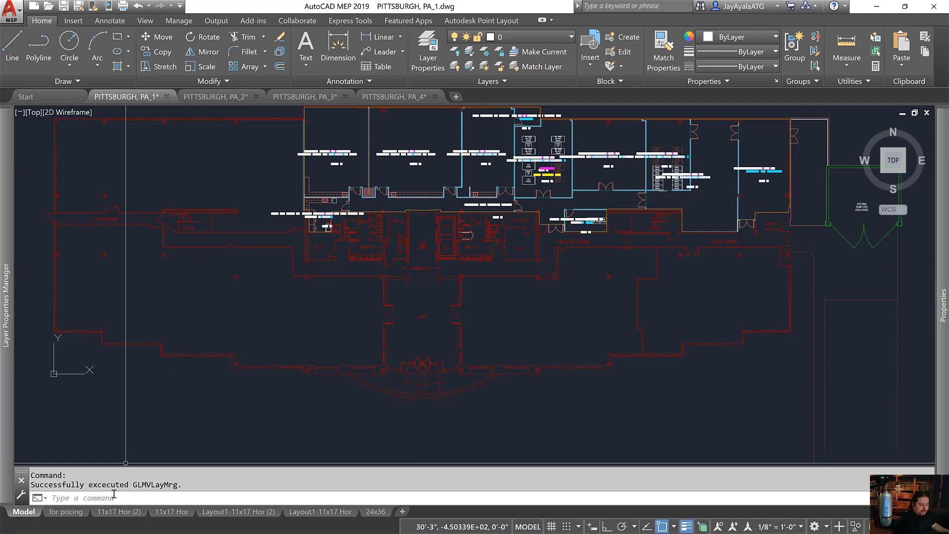
# - Look up the Eliminate mText Wrap routine in the Excel order list and run GLMVWRAP in the AutoCAD drawing
pyautogui.hotkey('alt', 'Tab')
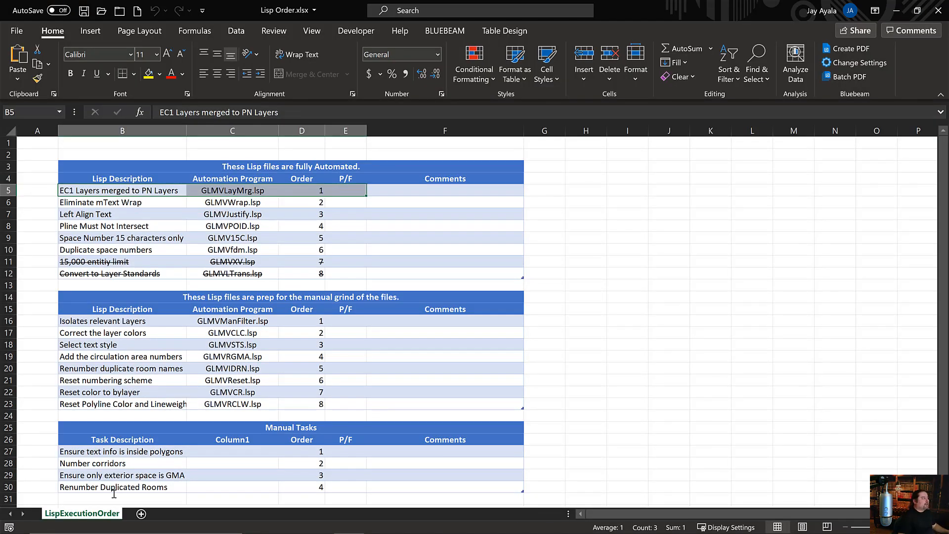
pyautogui.click(152, 202)
pyautogui.moveTo(151, 202); pyautogui.dragTo(232, 202)
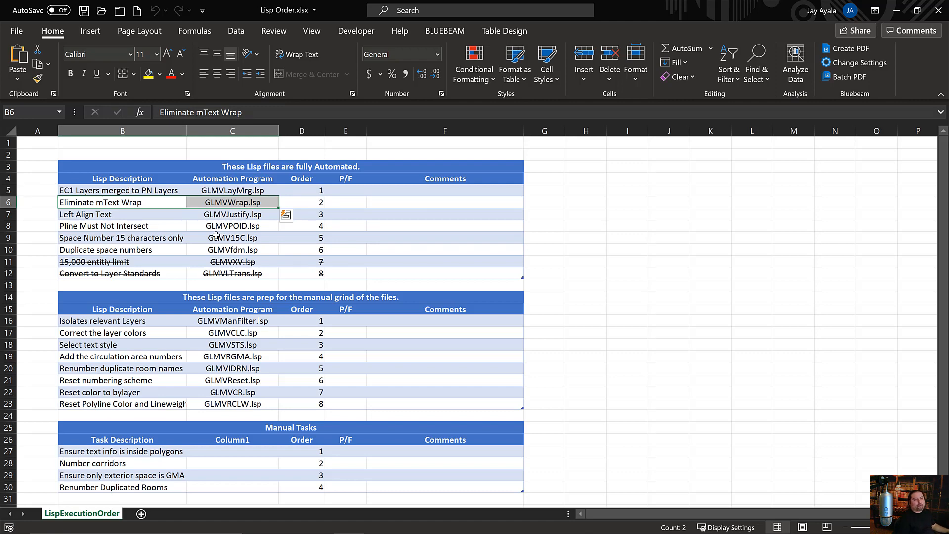
pyautogui.hotkey('alt', 'Tab')
pyautogui.write('G')
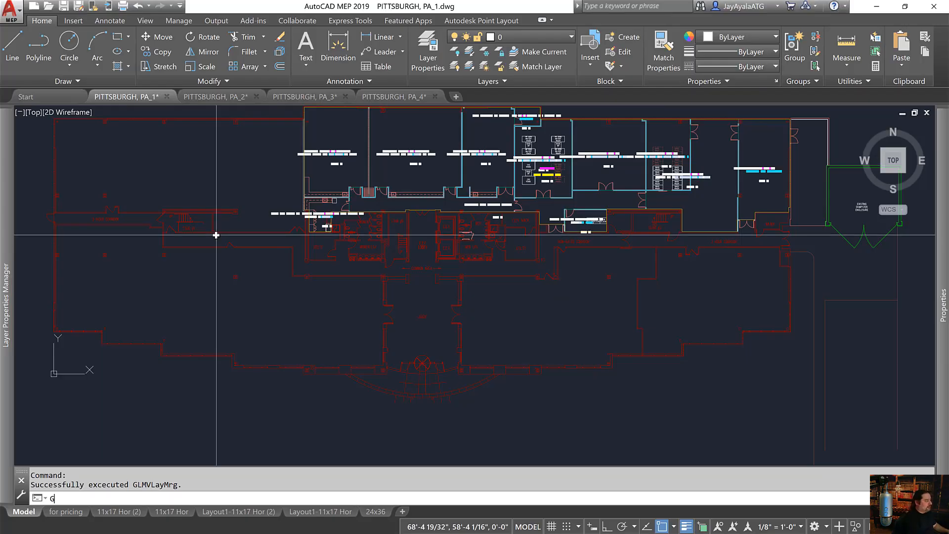
pyautogui.write('LMVW')
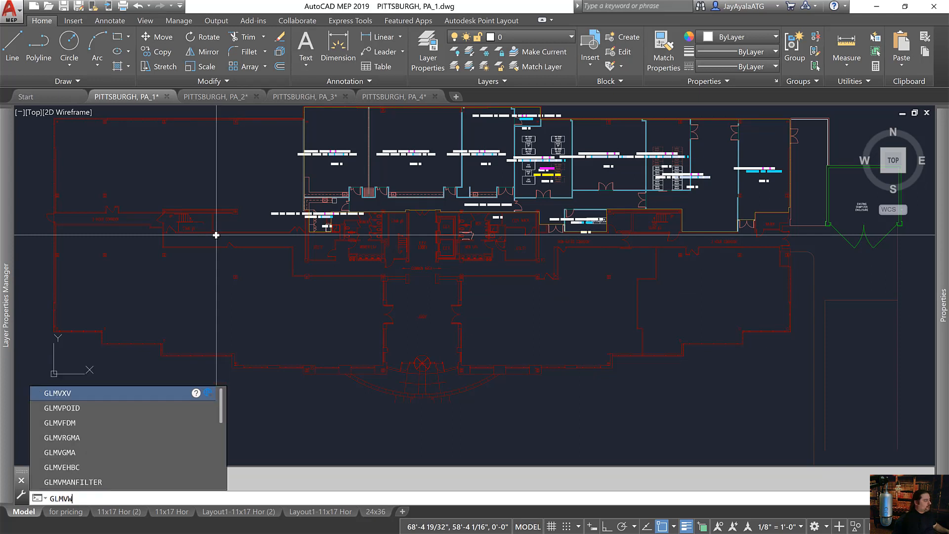
pyautogui.write('rap')
pyautogui.press('Return')
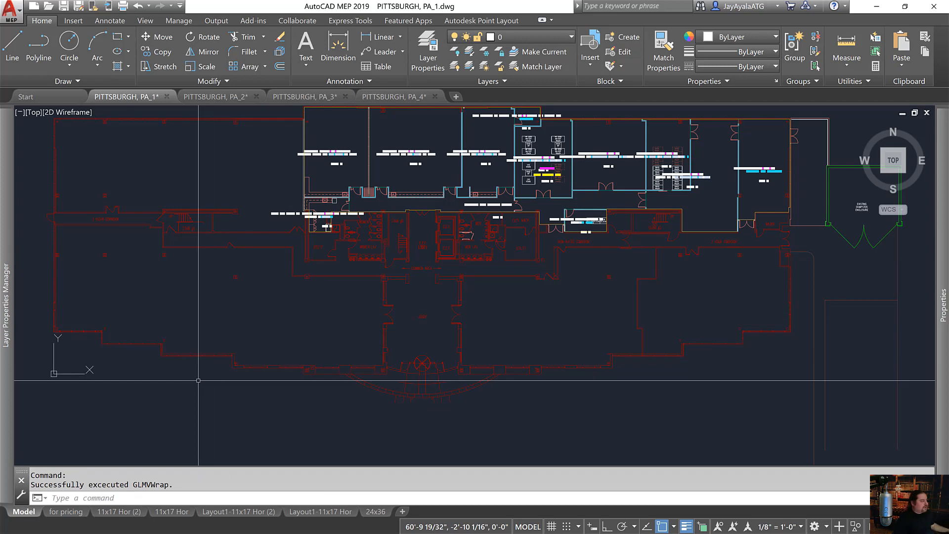
pyautogui.press('super')
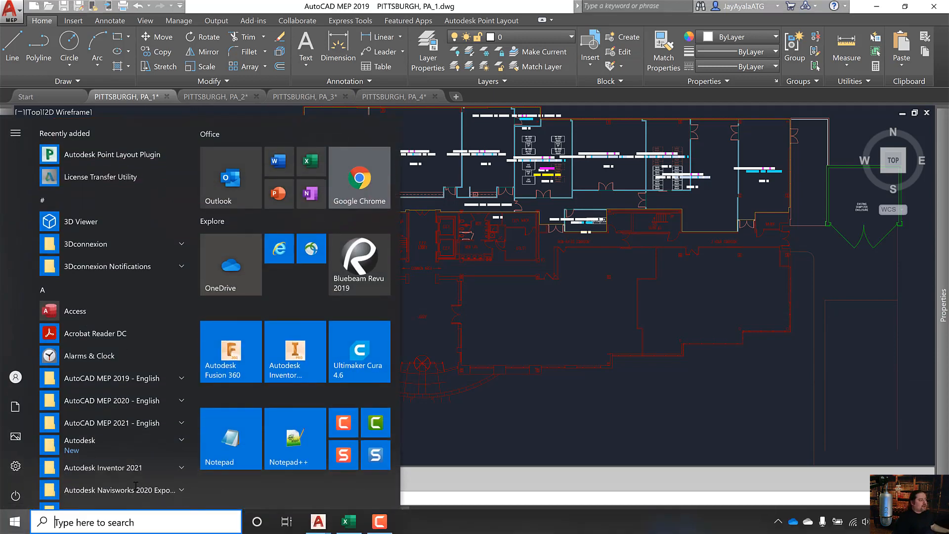
pyautogui.press('super')
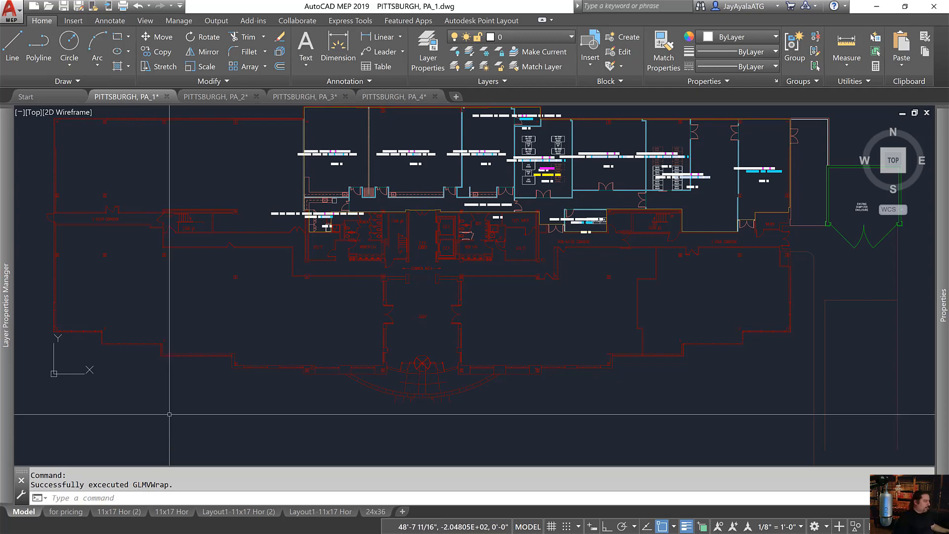
# - Look up the Left Align Text routine in the Excel order list and run GLMVJUSTIFY in the AutoCAD drawing
pyautogui.hotkey('alt', 'Tab')
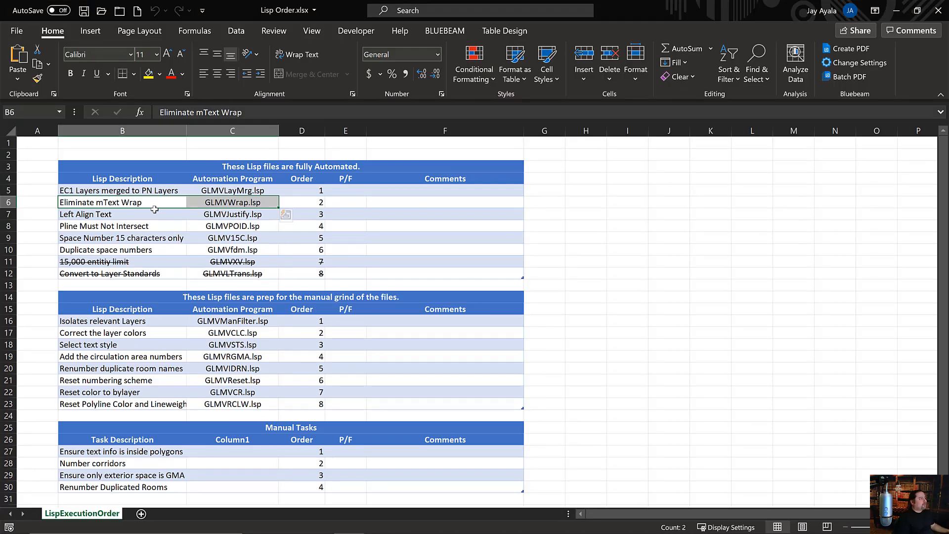
pyautogui.moveTo(152, 214); pyautogui.dragTo(202, 214)
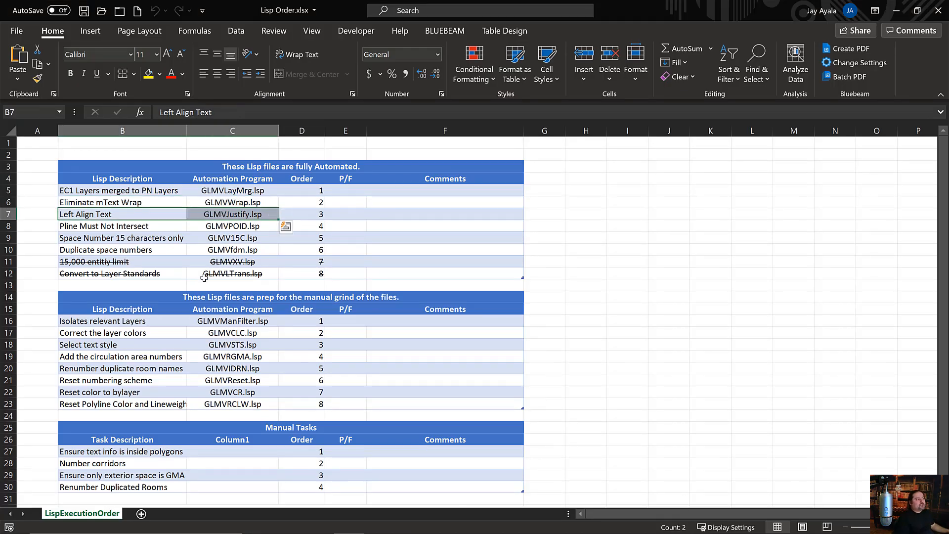
pyautogui.hotkey('alt', 'Tab')
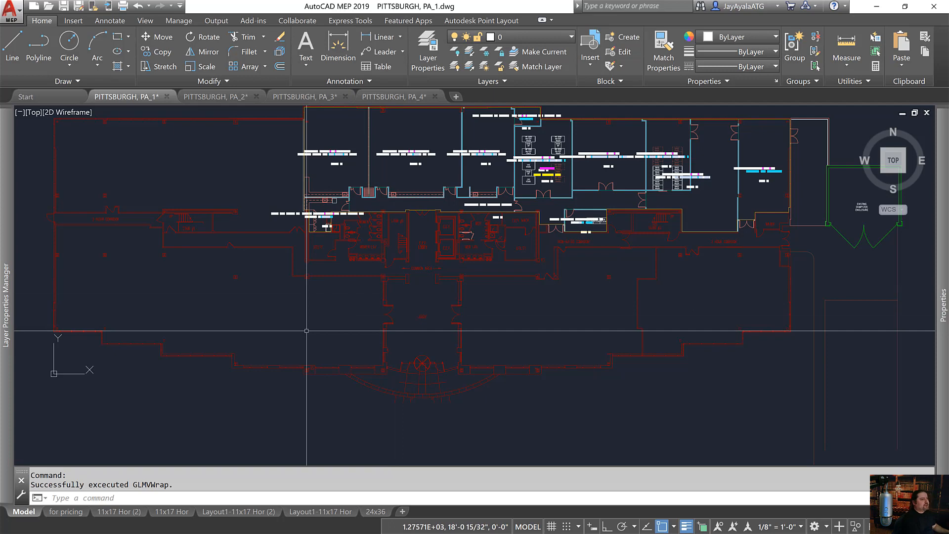
pyautogui.write('GLMV')
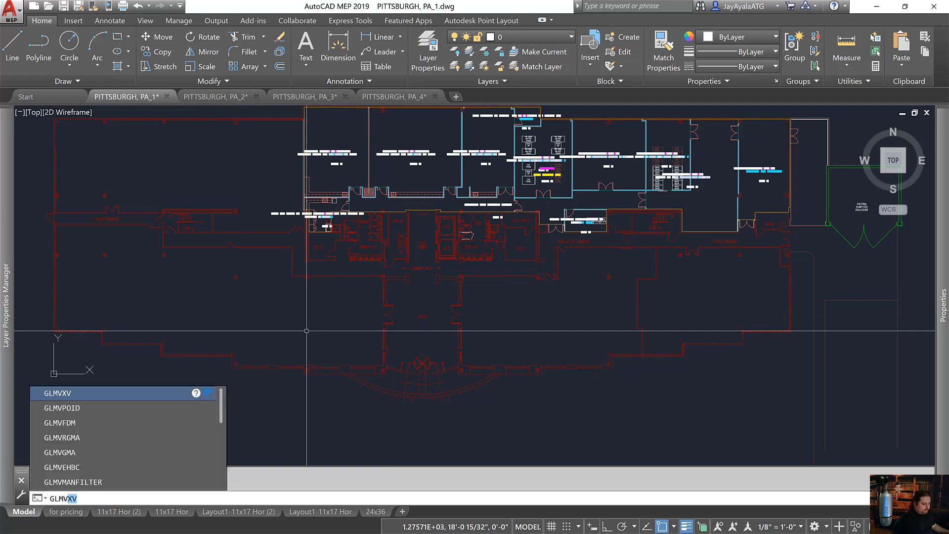
pyautogui.write('JUST')
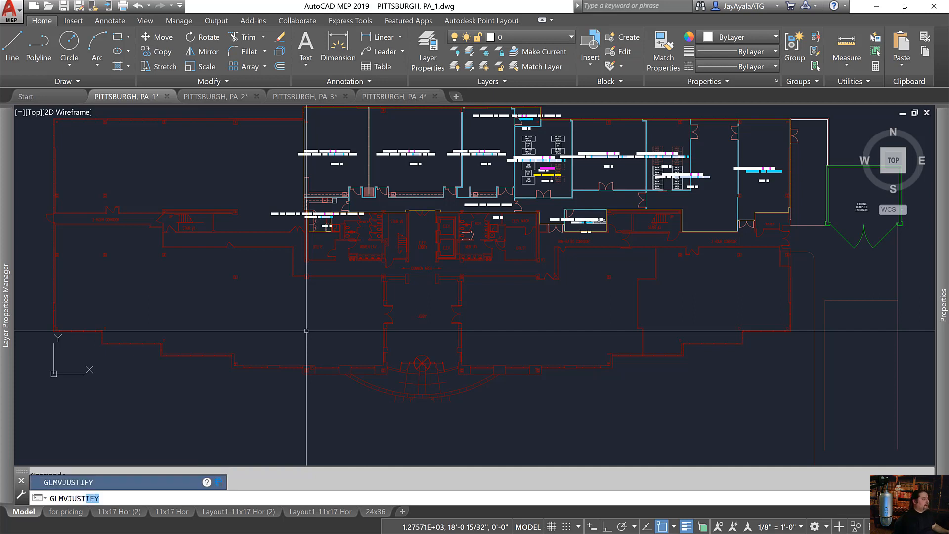
pyautogui.press('Return')
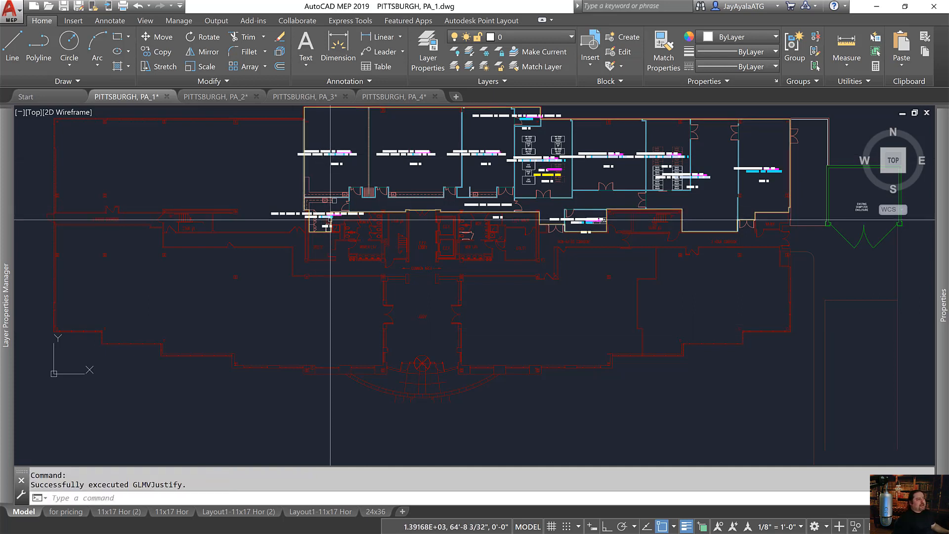
pyautogui.moveTo(323, 249)
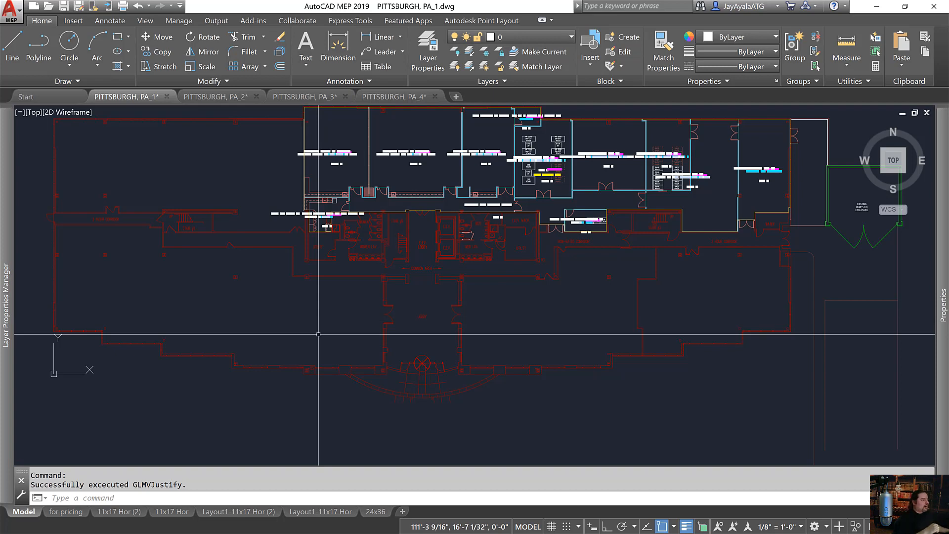
# - Look up the Pline Must Not Intersect routine in the Excel order list and run GLMVPOID in the AutoCAD drawing
pyautogui.hotkey('alt', 'Tab')
pyautogui.hotkey('alt', 'Tab')
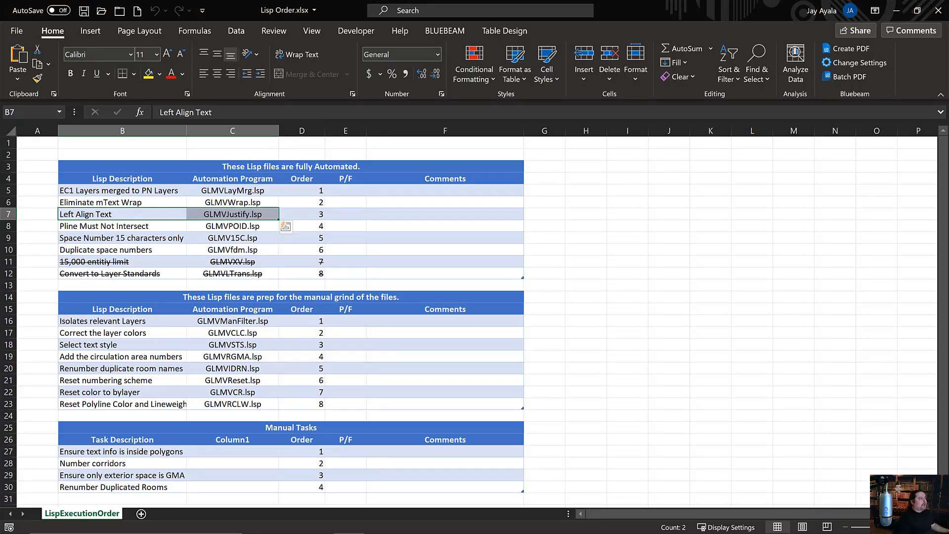
pyautogui.click(172, 226)
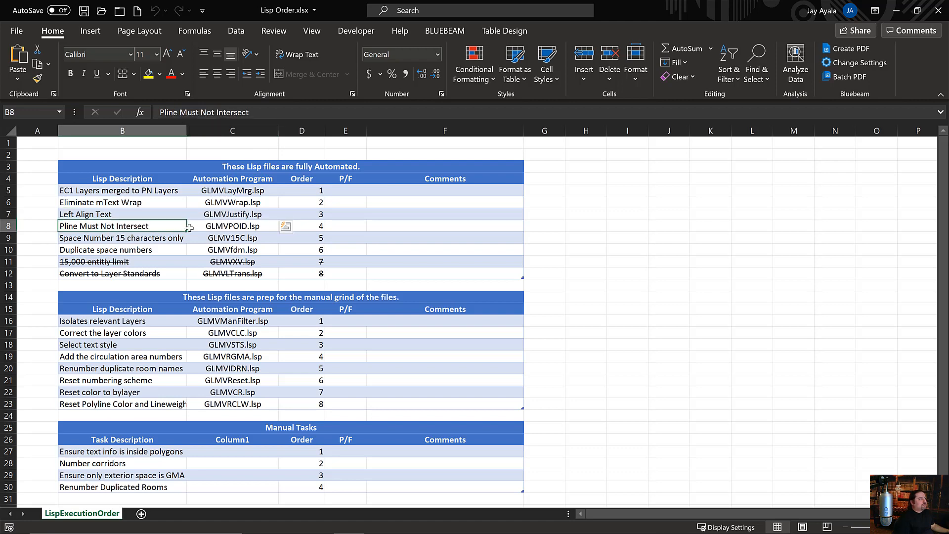
pyautogui.moveTo(189, 227); pyautogui.dragTo(225, 228)
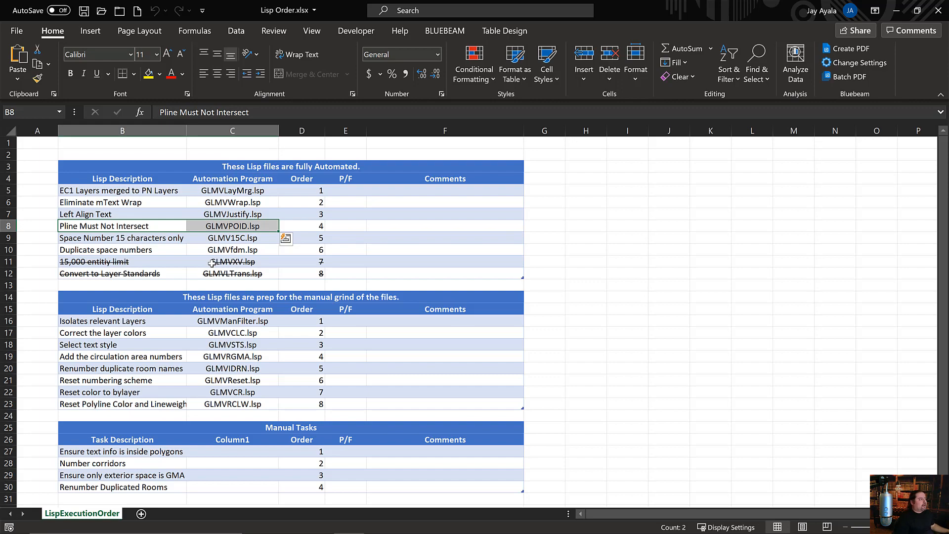
pyautogui.hotkey('alt', 'Tab')
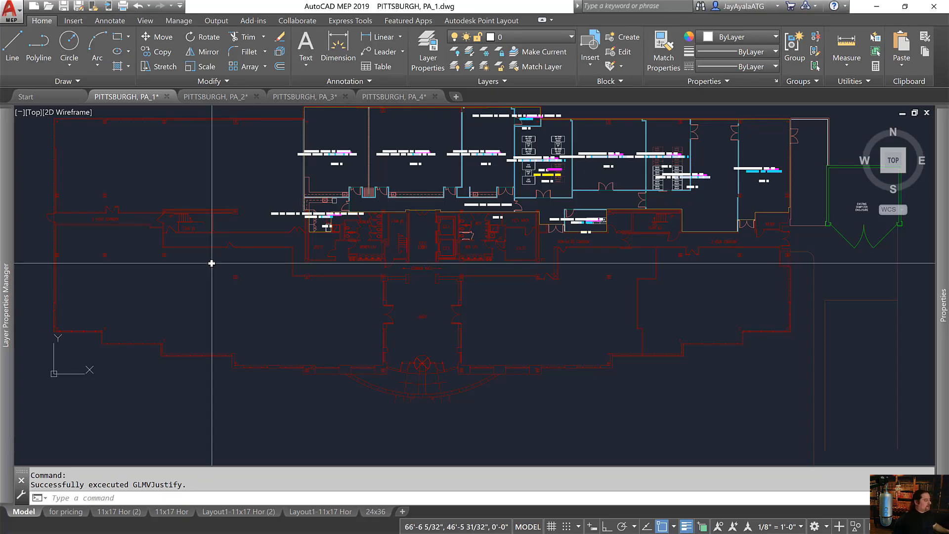
pyautogui.write('point')
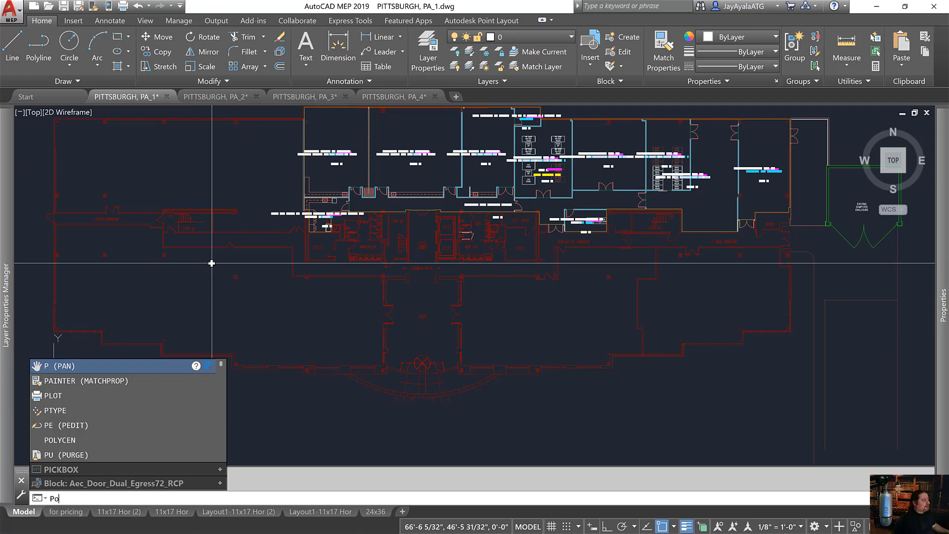
pyautogui.press('BackSpace')
pyautogui.press('BackSpace')
pyautogui.write('d')
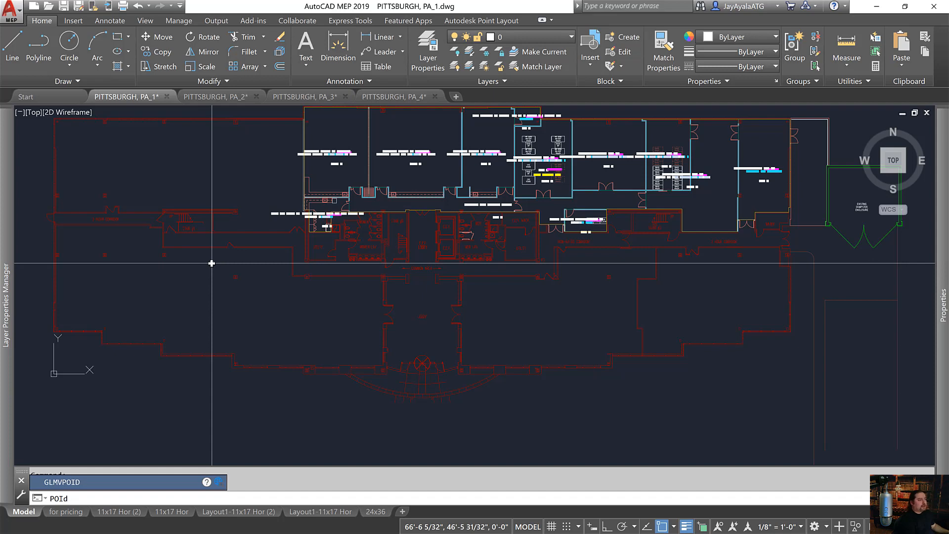
pyautogui.press('Return')
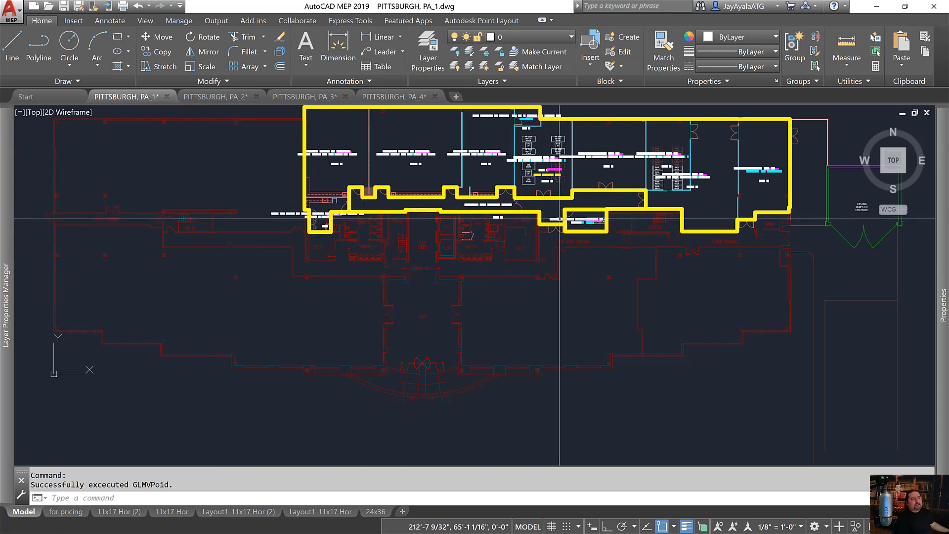
# - Run GLMVMANFILTER to isolate the relevant layers in the drawing
pyautogui.moveTo(539, 215); pyautogui.dragTo(500, 263, button='middle')
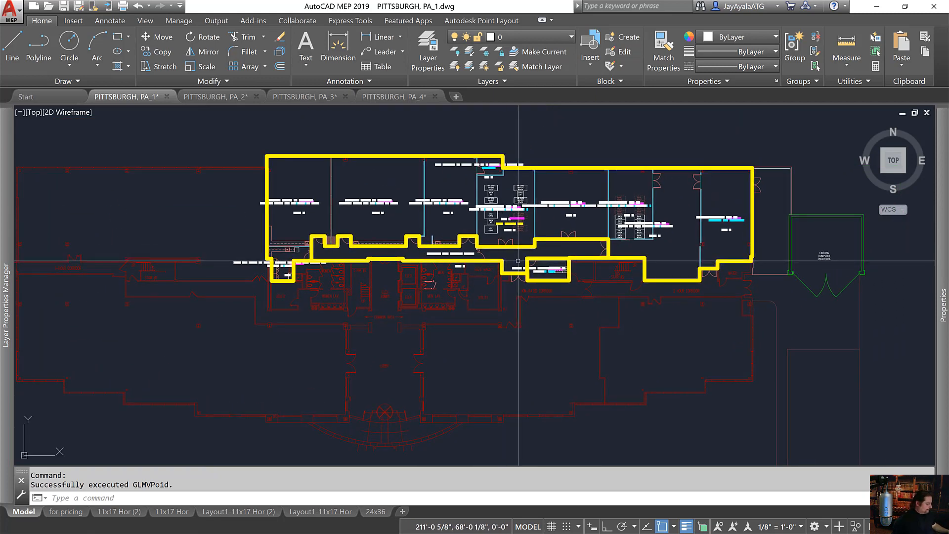
pyautogui.write('GLM')
pyautogui.write('Vm')
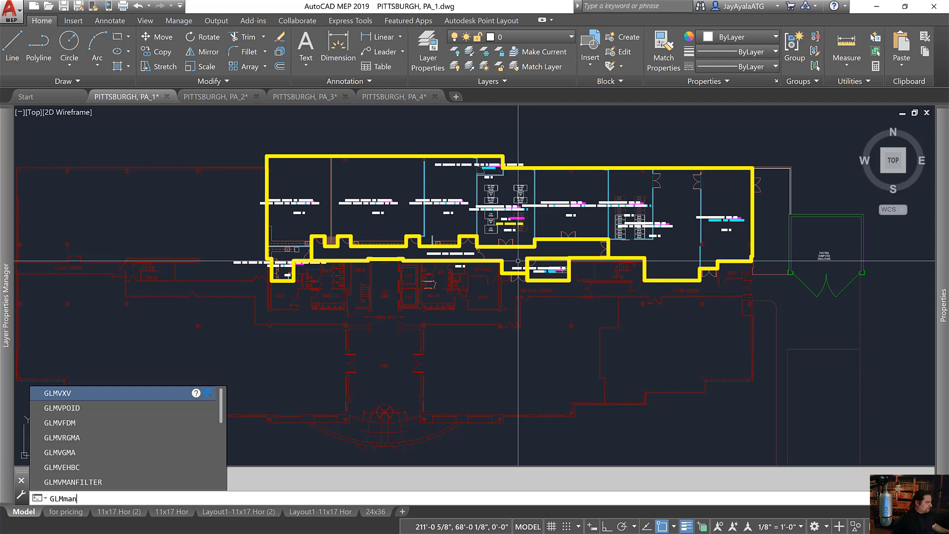
pyautogui.write('anf')
pyautogui.press('Return')
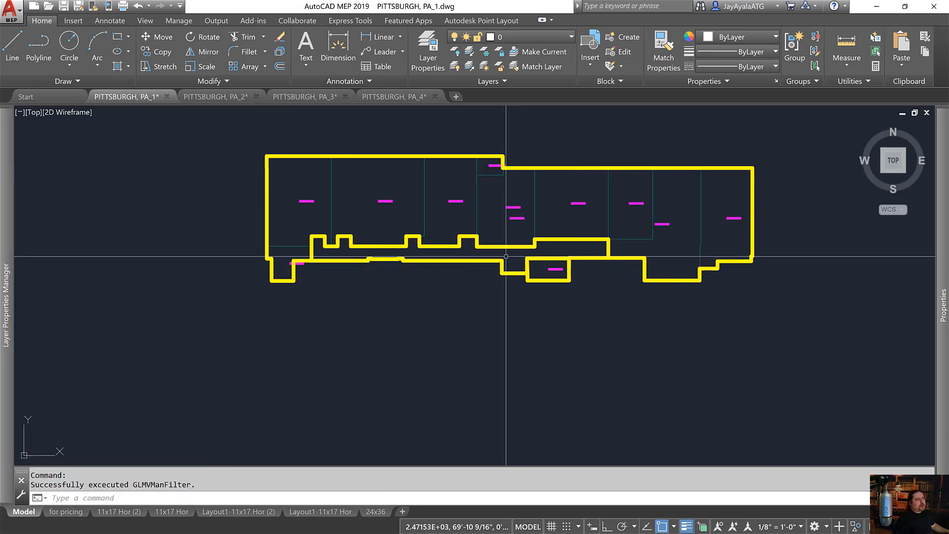
# - Copy the corridor's space polygon once into the open area below the floor plan
pyautogui.scroll(2, 501, 215)
pyautogui.moveTo(478, 237)
pyautogui.mouseDown(button='middle')
pyautogui.moveTo(483, 252)
pyautogui.moveTo(451, 269)
pyautogui.mouseUp(button='middle')
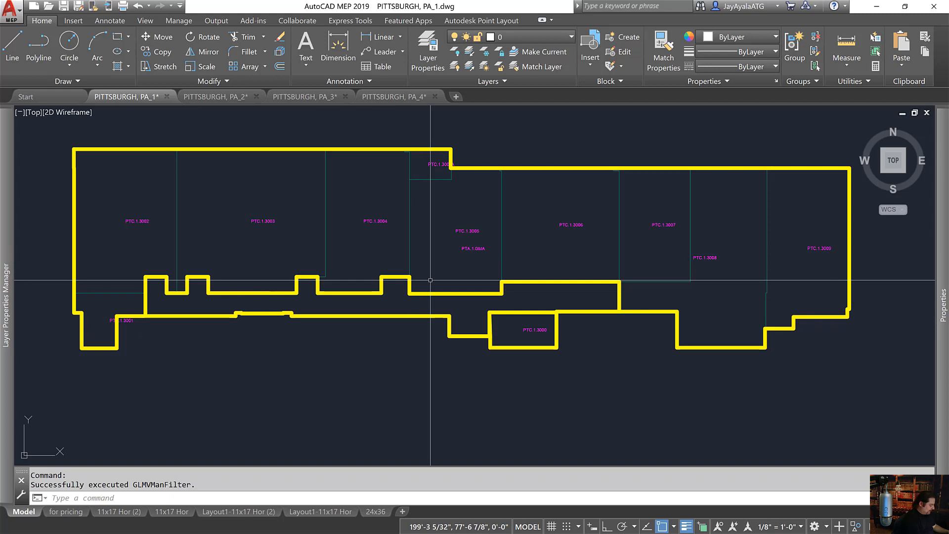
pyautogui.write('change')
pyautogui.press('Return')
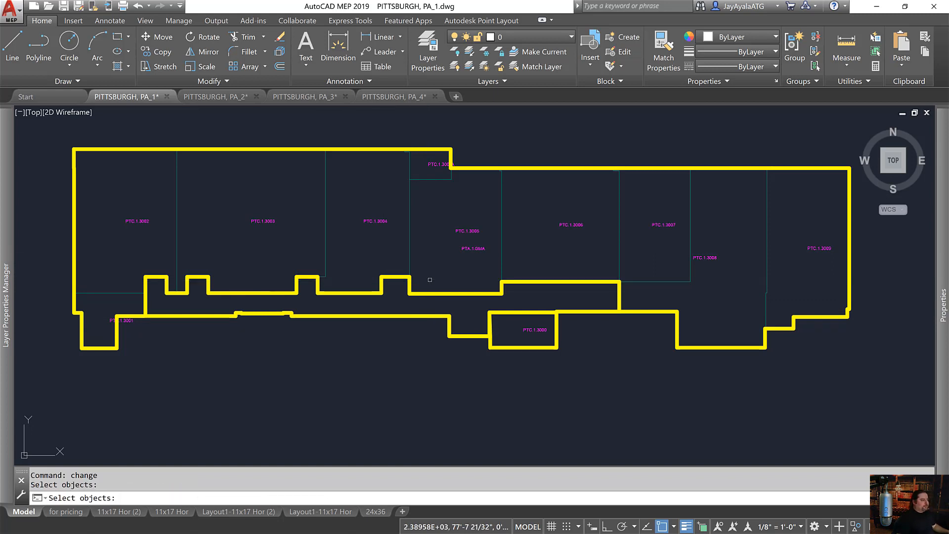
pyautogui.click(430, 280)
pyautogui.click(383, 351)
pyautogui.press('Escape')
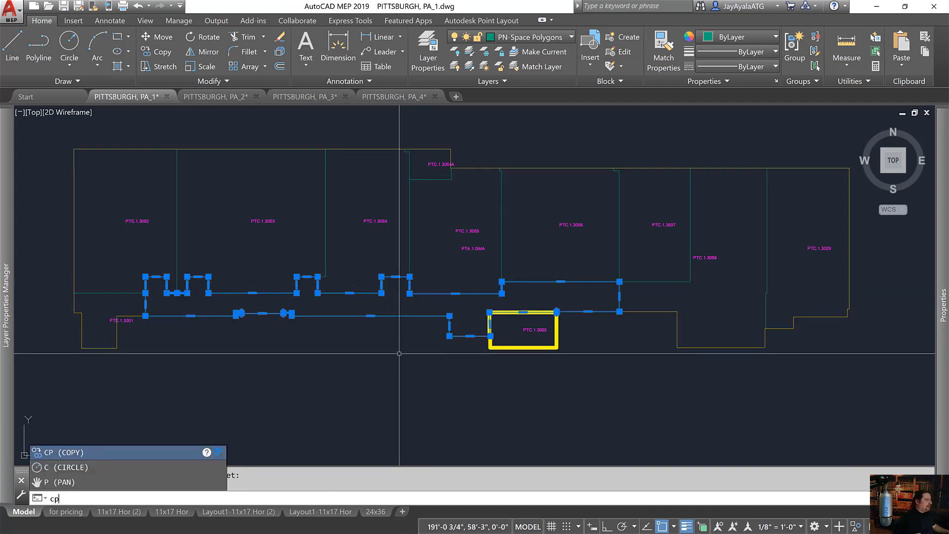
pyautogui.press('BackSpace')
pyautogui.write('op')
pyautogui.press('Return')
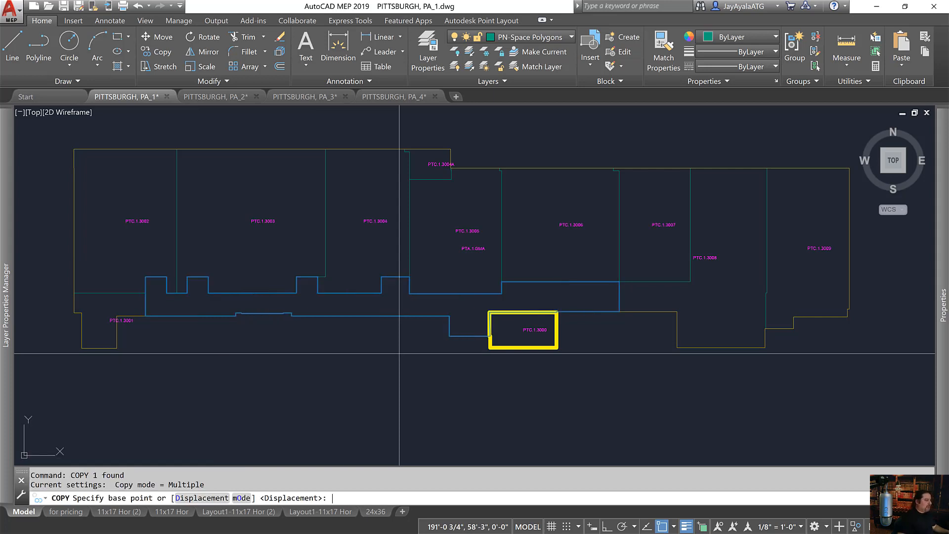
pyautogui.click(400, 344)
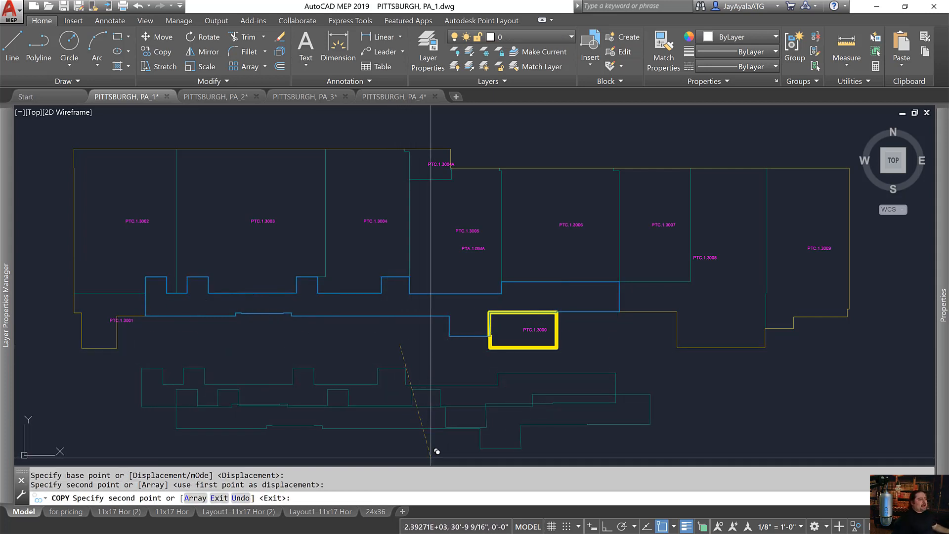
pyautogui.press('Escape')
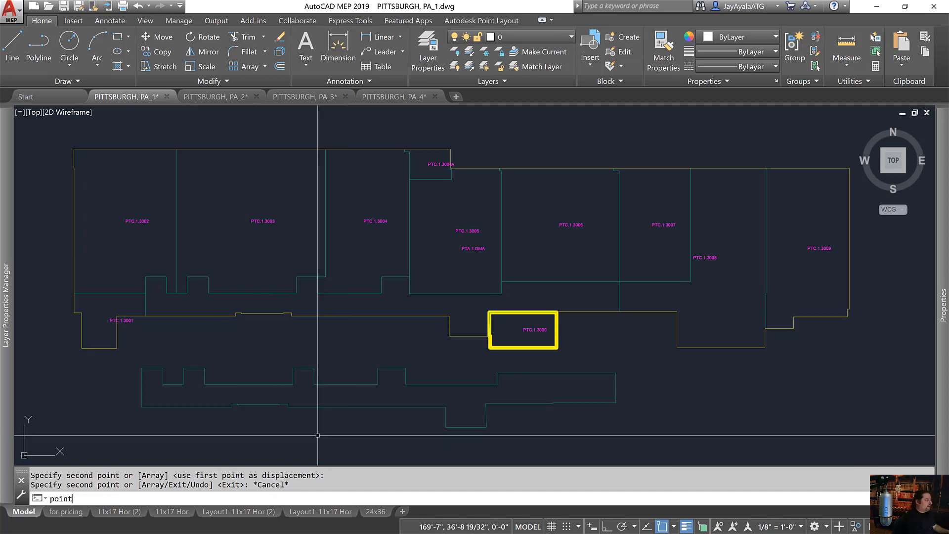
# - Enable polar and object snap tracking, then place a point where the copied polygon's left edge and lowest edge align
pyautogui.press('Return')
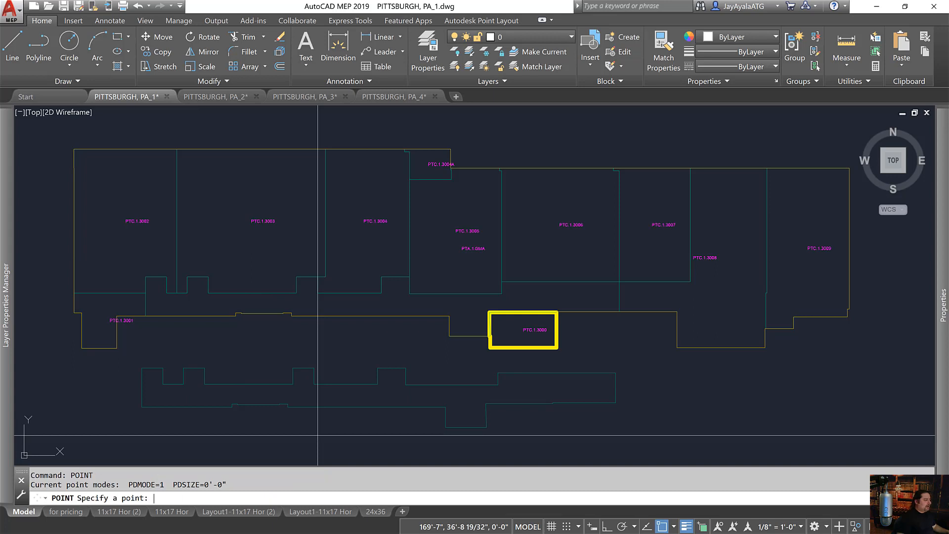
pyautogui.click(621, 526)
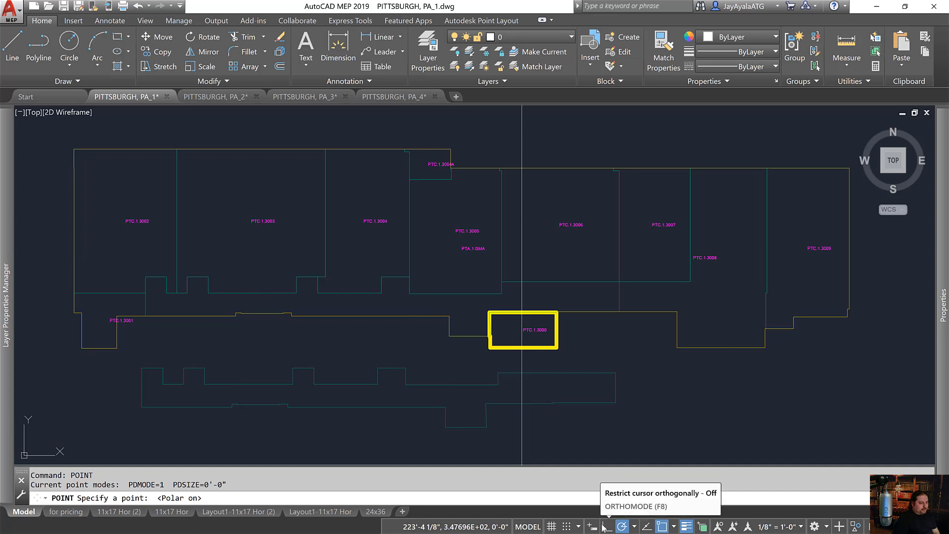
pyautogui.click(647, 527)
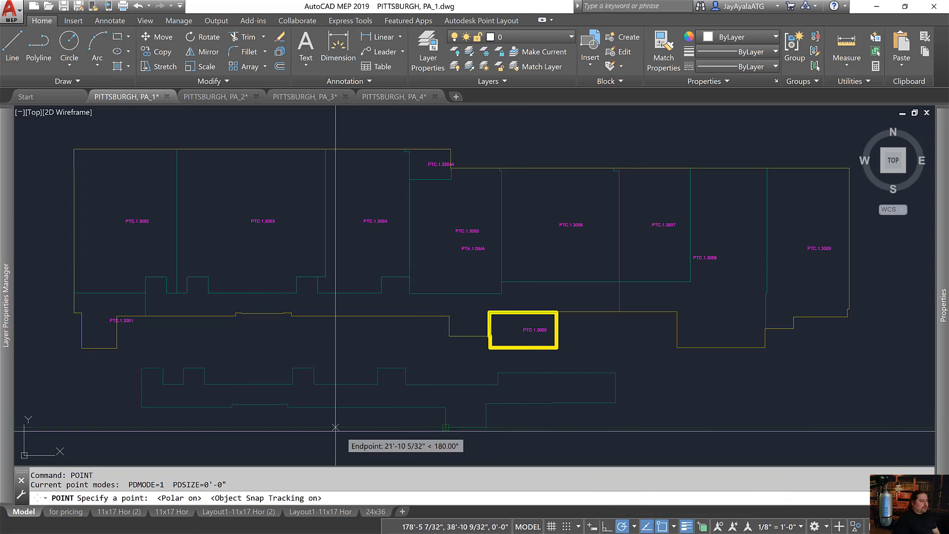
pyautogui.click(143, 407)
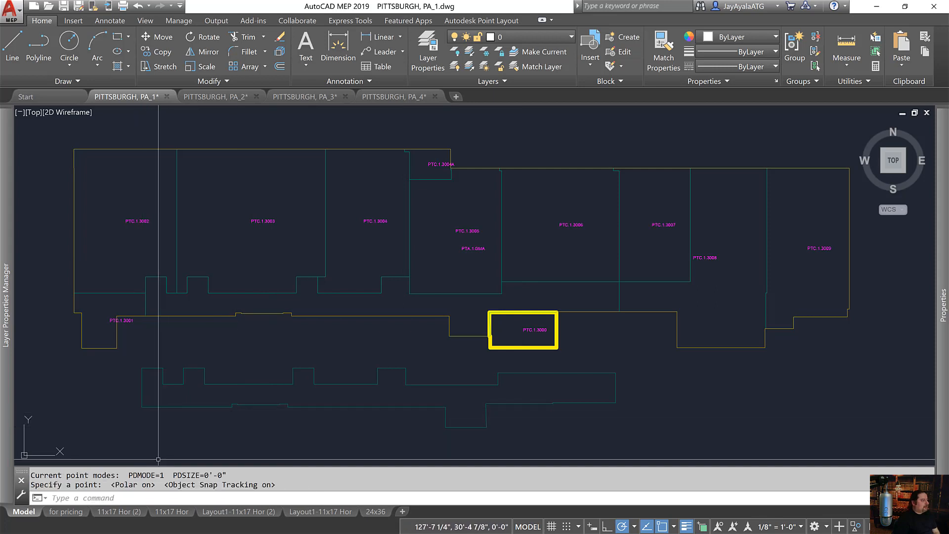
pyautogui.click(112, 415)
pyautogui.click(187, 444)
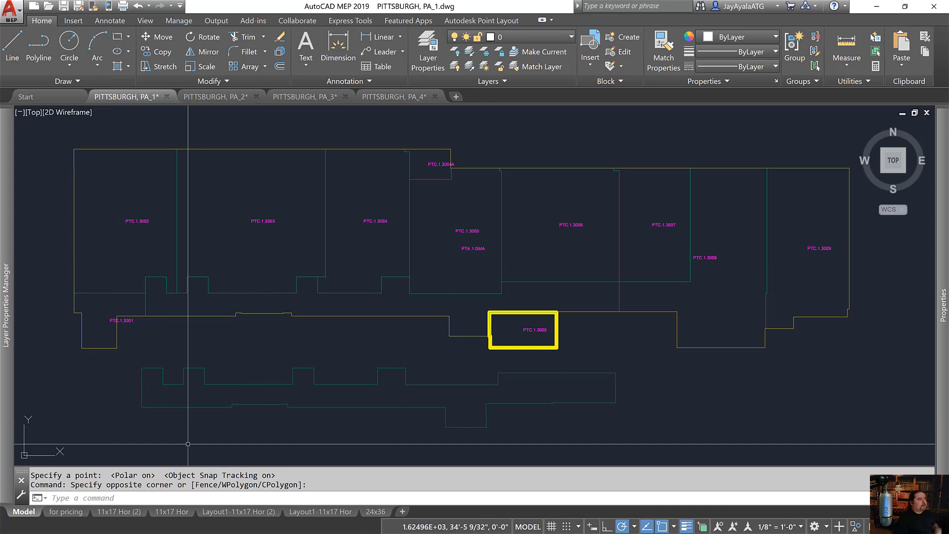
# - Make the copied corridor polygon's layer, PN-Space Polygons, the current layer
pyautogui.click(433, 371)
pyautogui.click(399, 374)
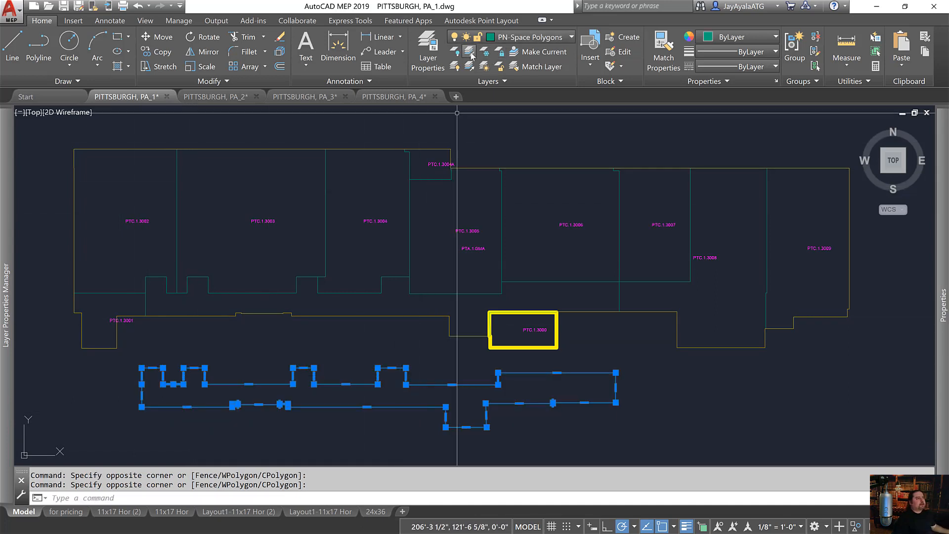
pyautogui.click(542, 54)
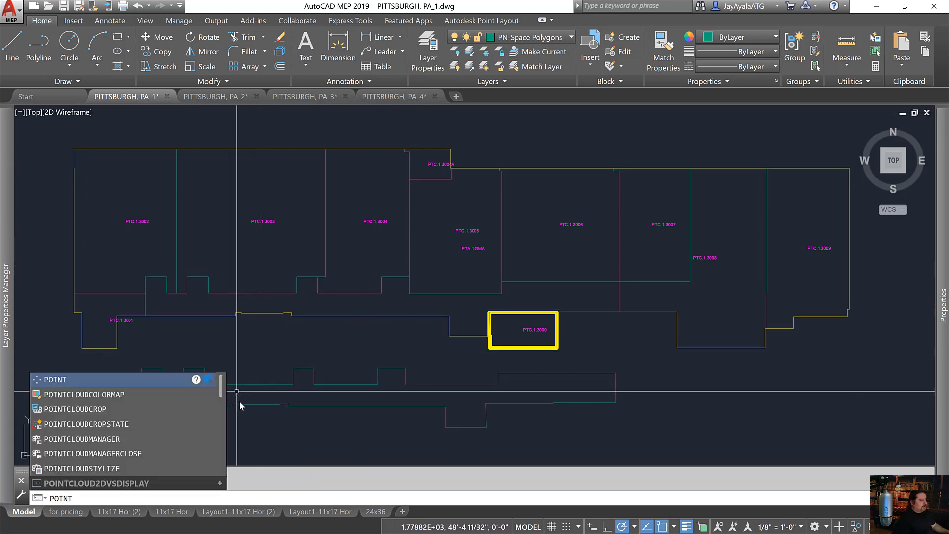
# - Place another point on PN-Space Polygons at the tracked lower-left corner of the copied polygon and try to window-select it
pyautogui.press('Return')
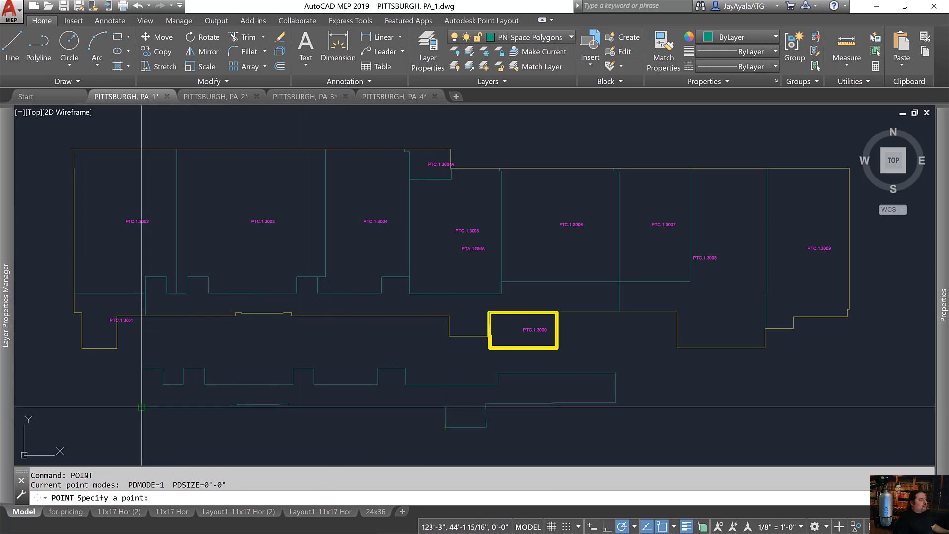
pyautogui.click(142, 427)
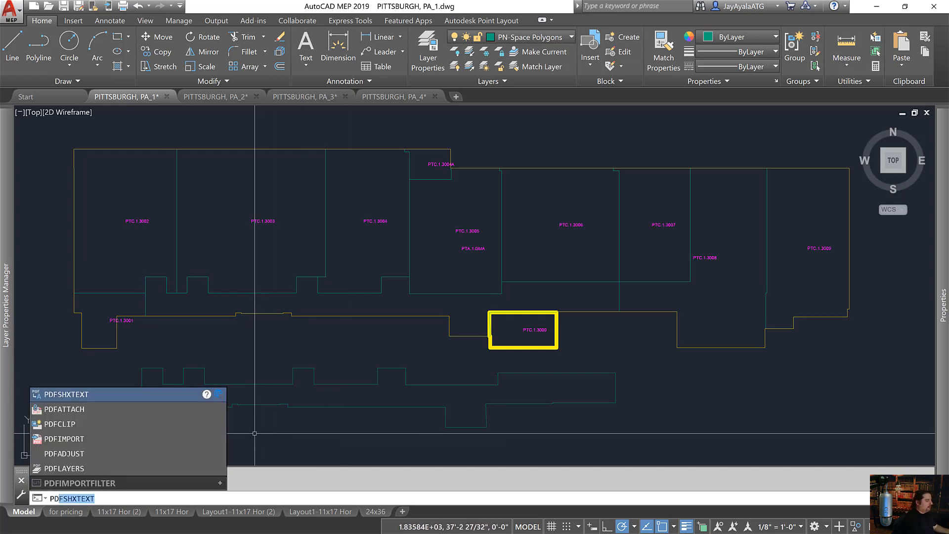
pyautogui.press('Escape')
pyautogui.click(123, 407)
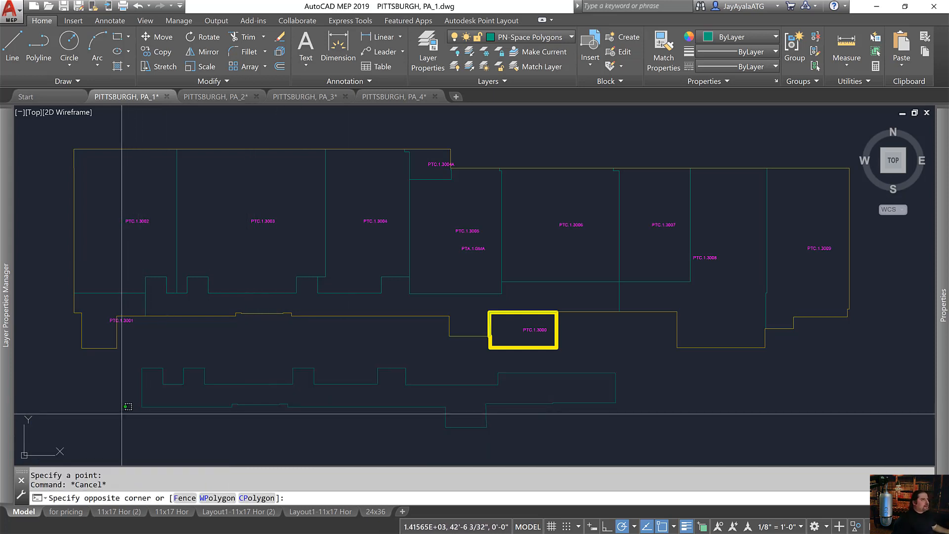
pyautogui.click(180, 434)
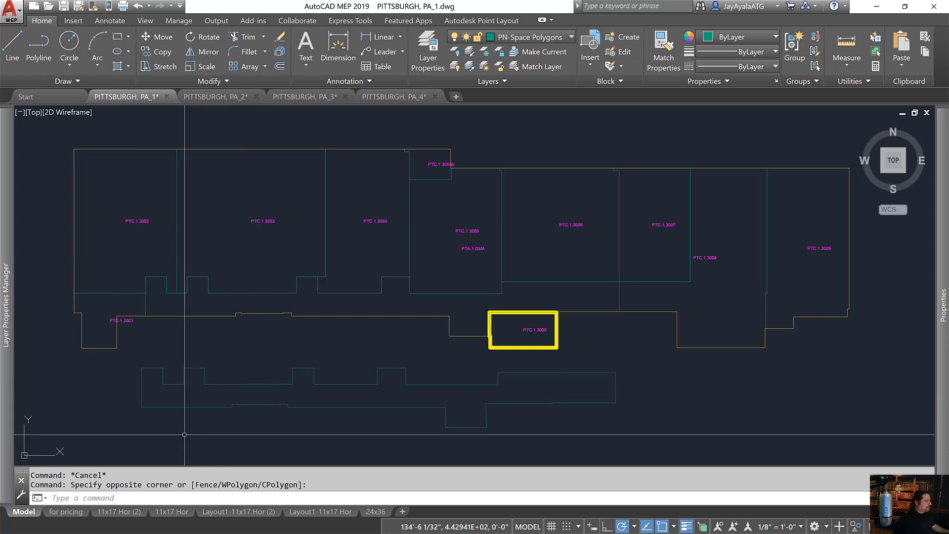
# - Draw a diagonal line between the tracked lower-left and upper-right corners of the copied polygon's overall extents
pyautogui.press('Return')
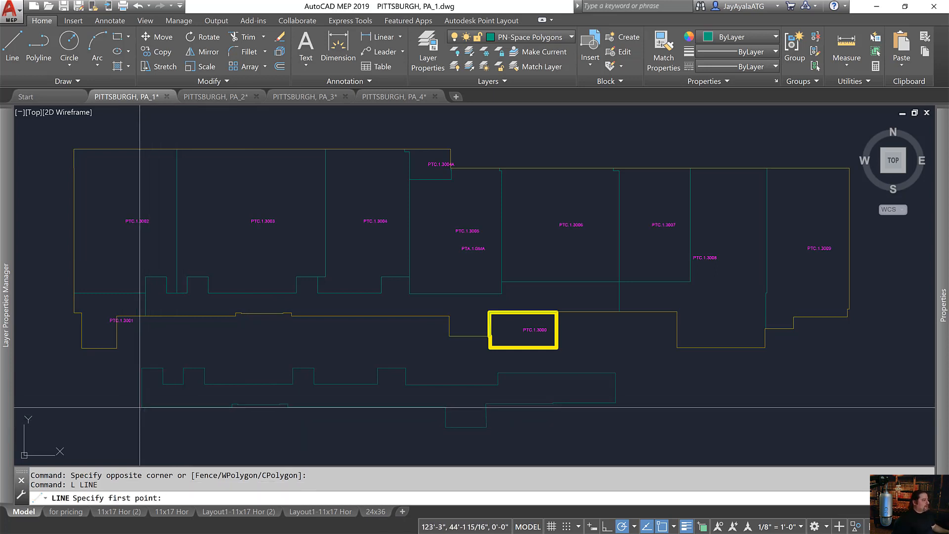
pyautogui.click(445, 426)
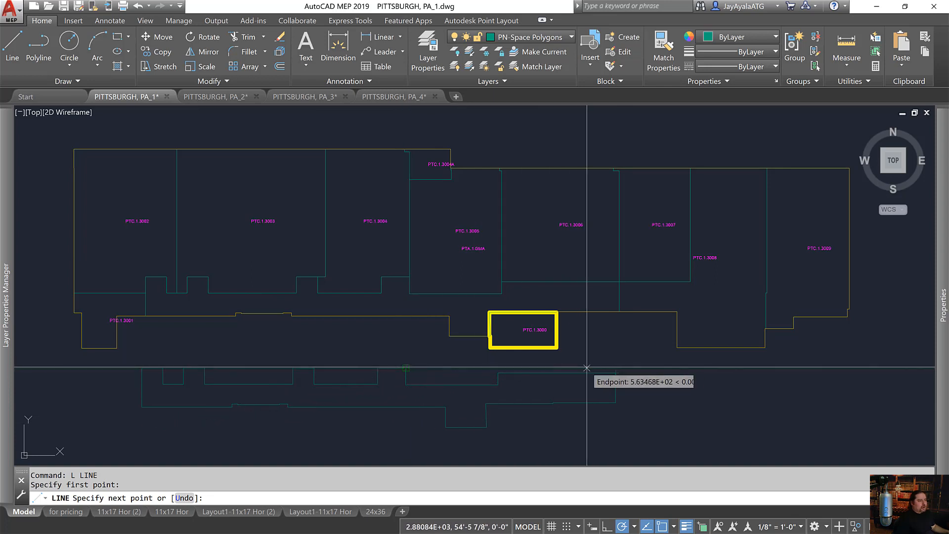
pyautogui.scroll(5, 617, 368)
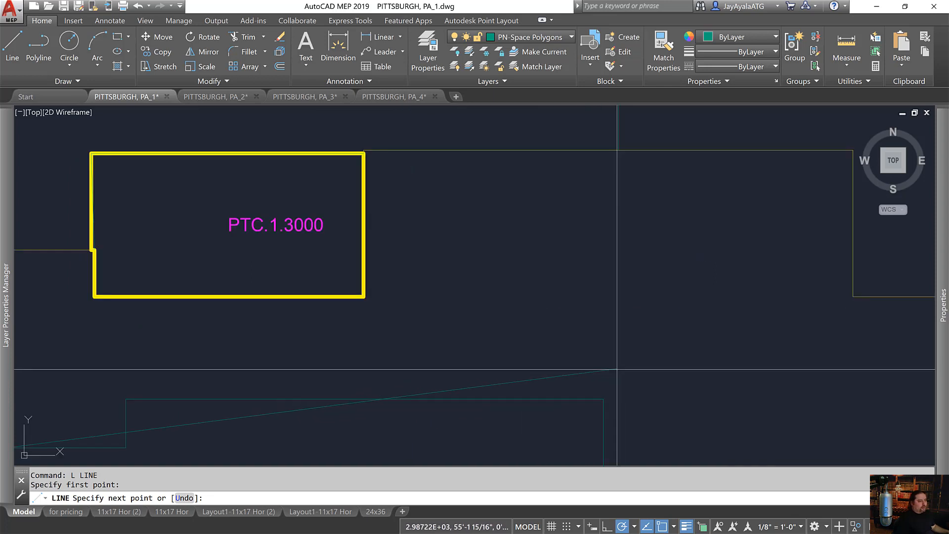
pyautogui.scroll(-3, 604, 398)
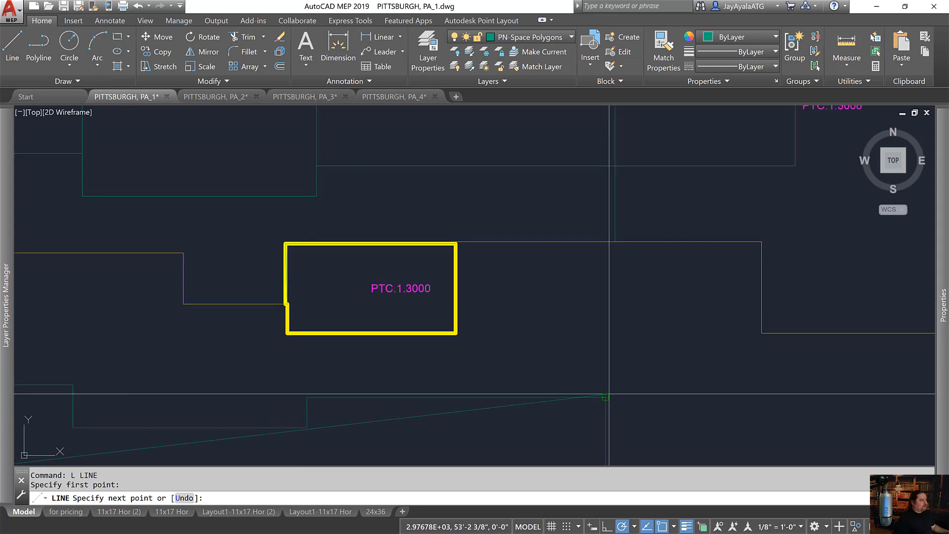
pyautogui.moveTo(606, 399); pyautogui.dragTo(630, 391, button='middle')
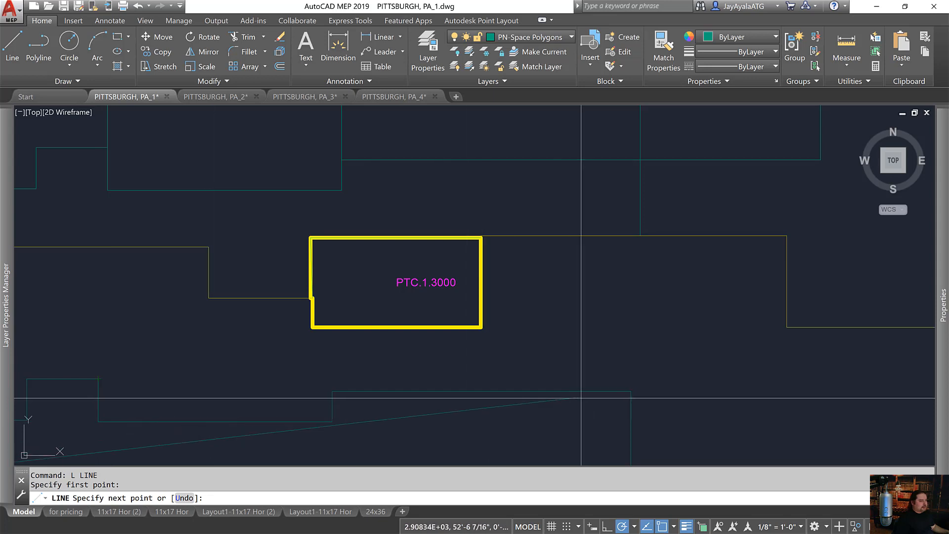
pyautogui.click(630, 391)
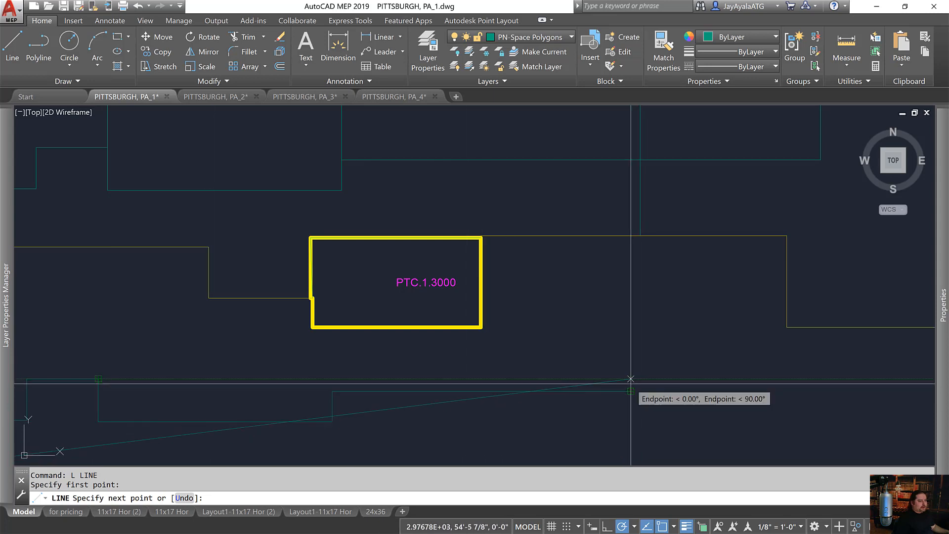
pyautogui.scroll(-4, 668, 361)
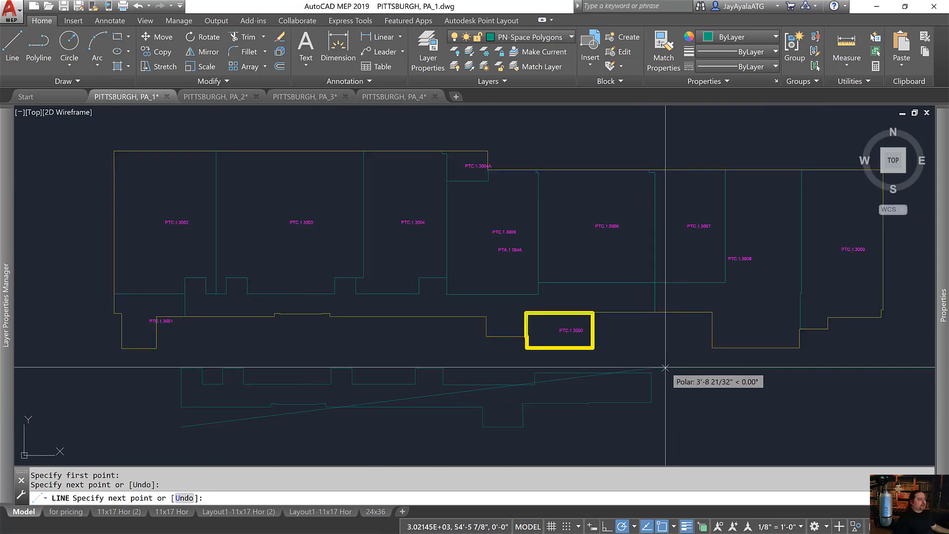
pyautogui.press('Escape')
# - Select the copied corridor polygon and check its area in its properties
pyautogui.click(584, 404)
pyautogui.click(574, 393)
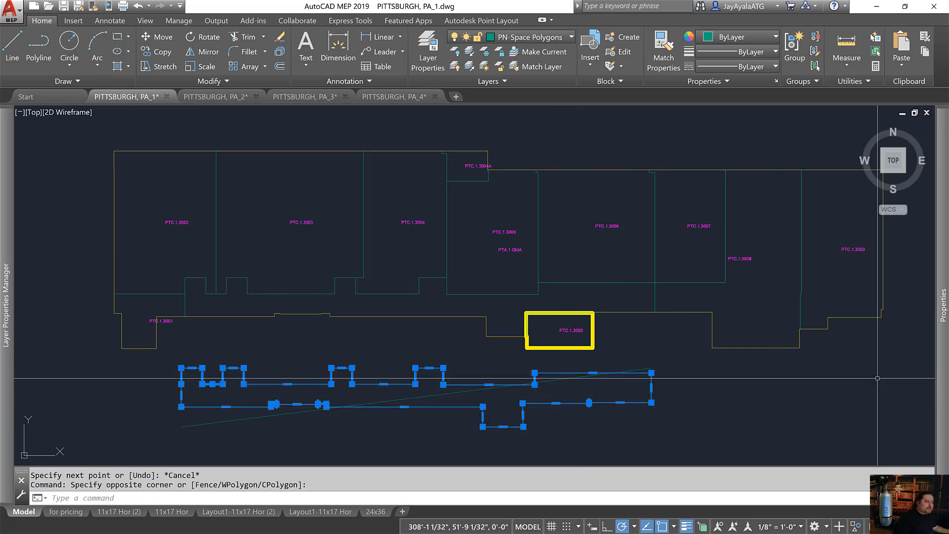
pyautogui.moveTo(944, 384)
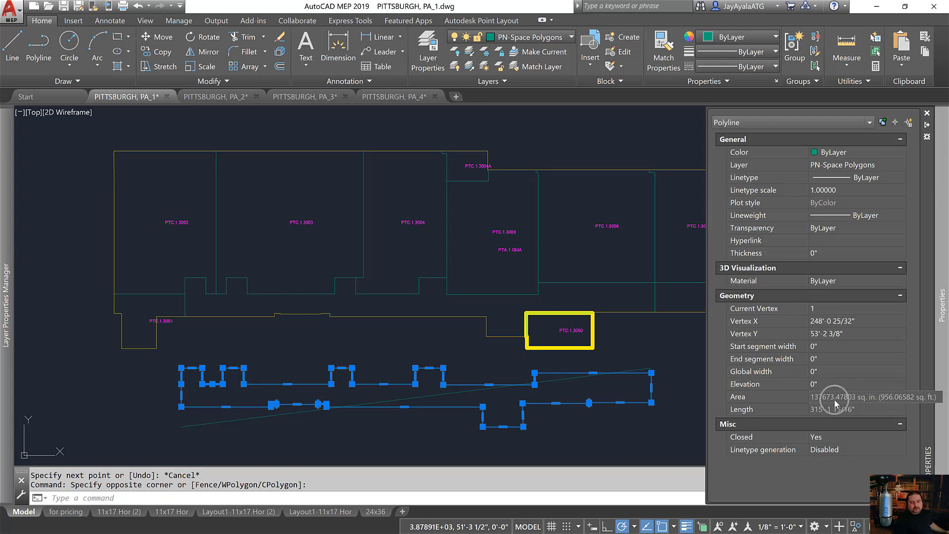
pyautogui.press('Escape')
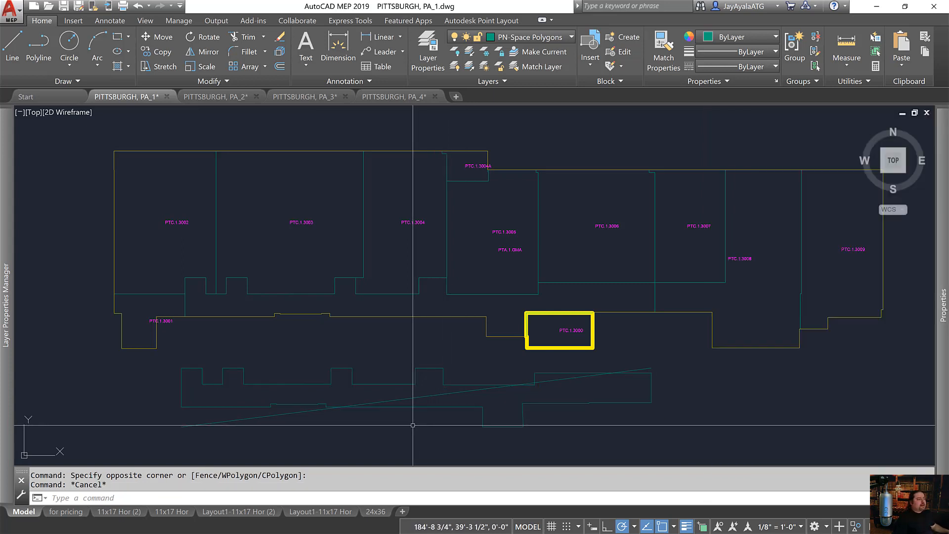
pyautogui.click(443, 394)
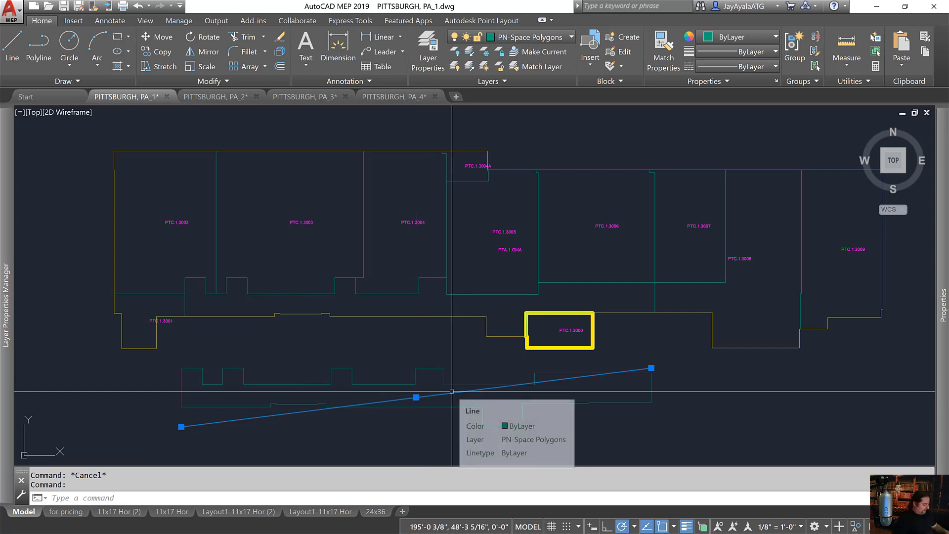
pyautogui.write('m')
pyautogui.press('space')
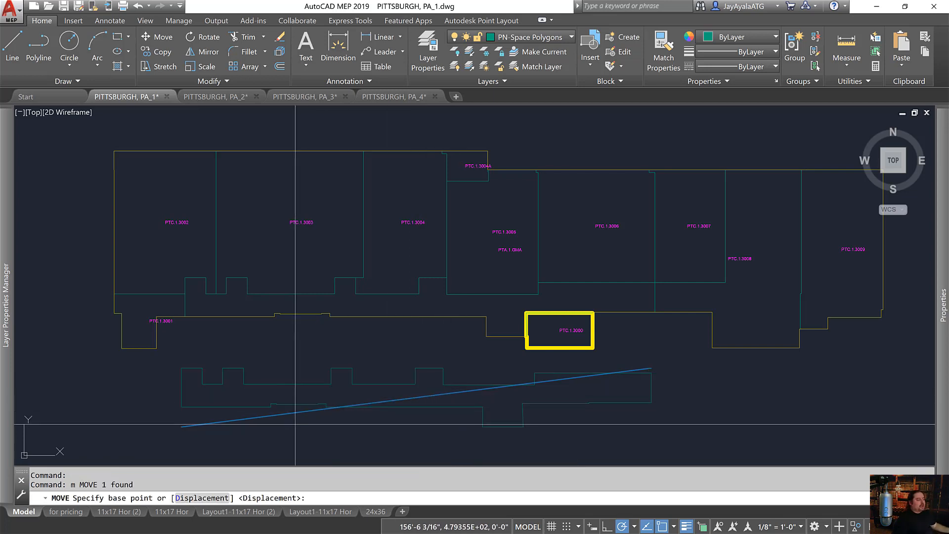
pyautogui.press('Escape')
# - Stretch the diagonal line's lower-left endpoint straight down, keeping it aligned with the copied polygon's left edge
pyautogui.click(226, 421)
pyautogui.click(181, 426)
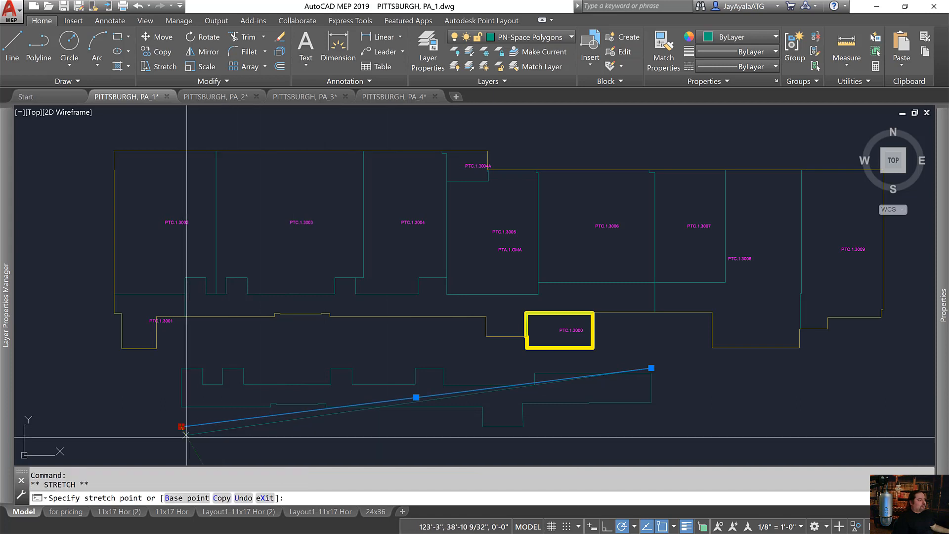
pyautogui.click(181, 460)
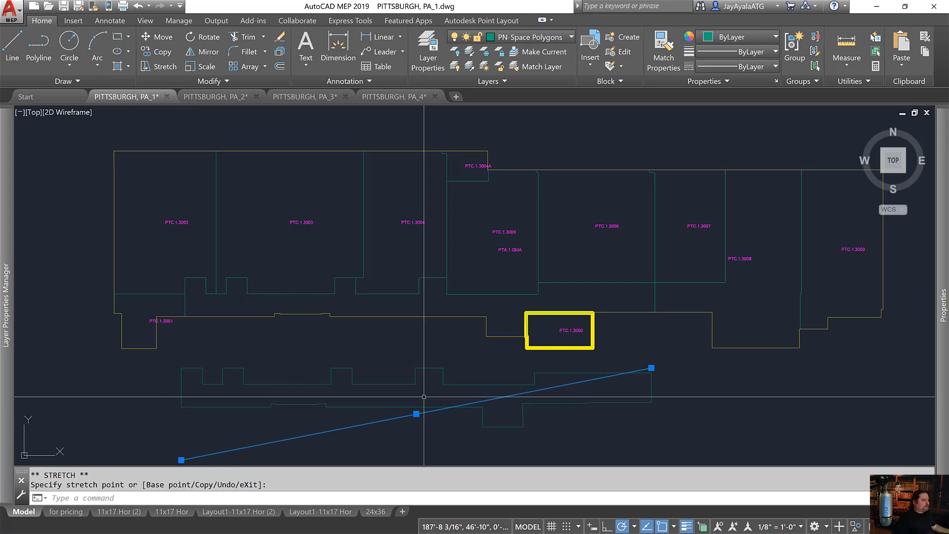
pyautogui.press('Escape')
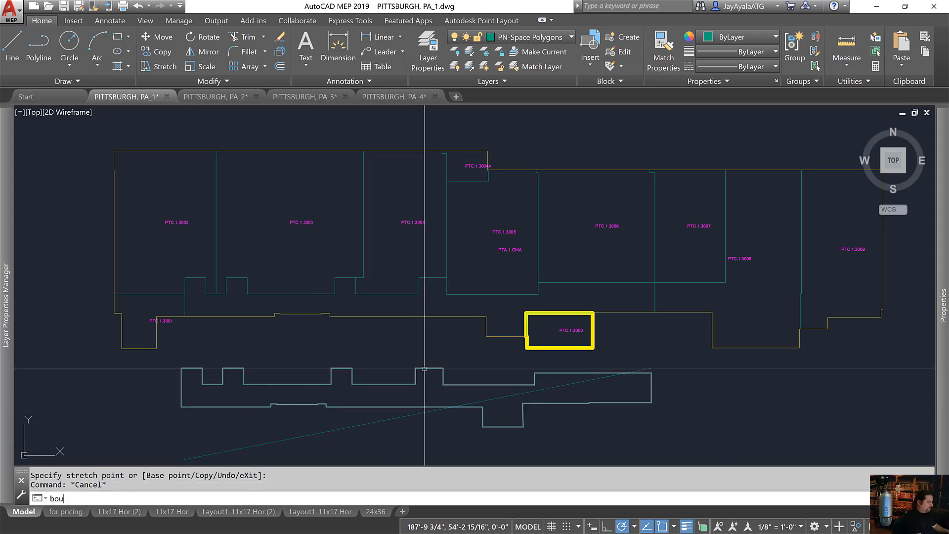
# - Try to create a boundary polyline with the Boundary command by picking a point inside space PTC.1.3004
pyautogui.press('Return')
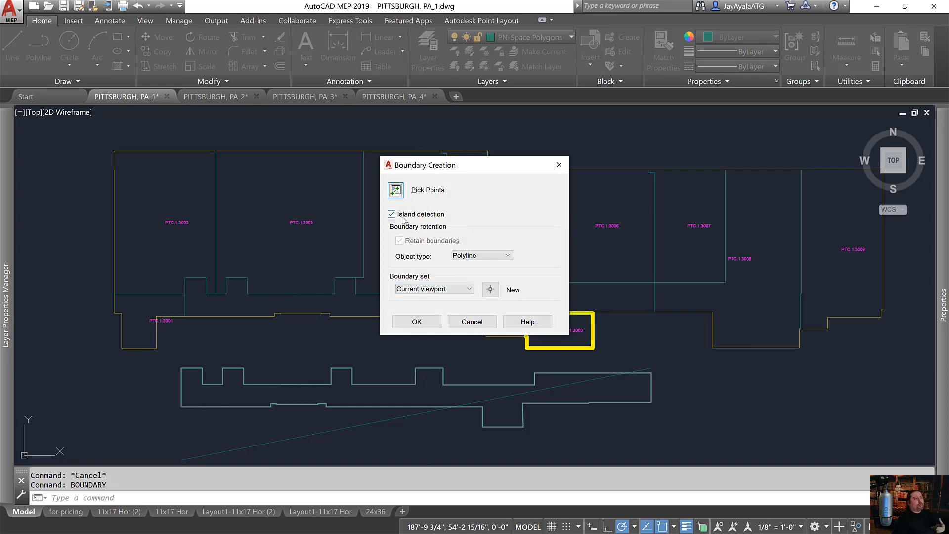
pyautogui.click(396, 192)
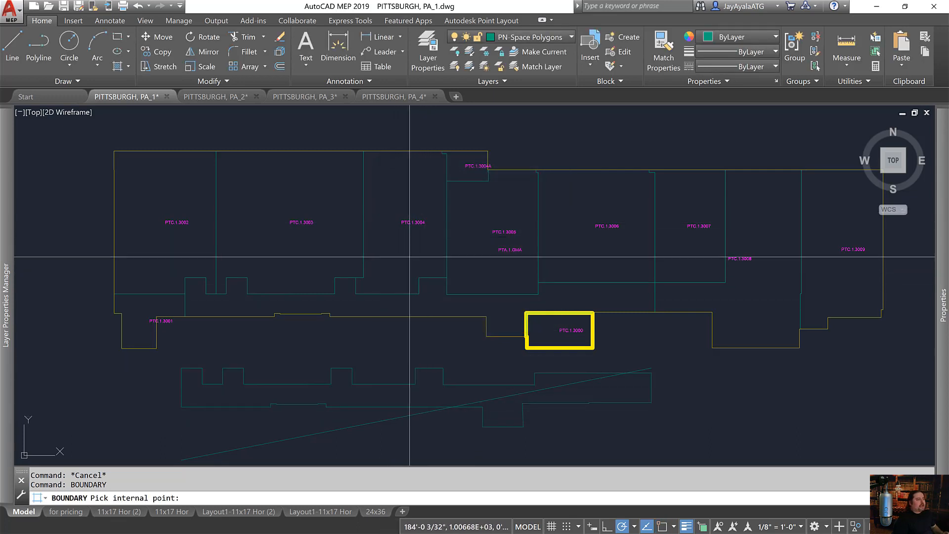
pyautogui.click(431, 284)
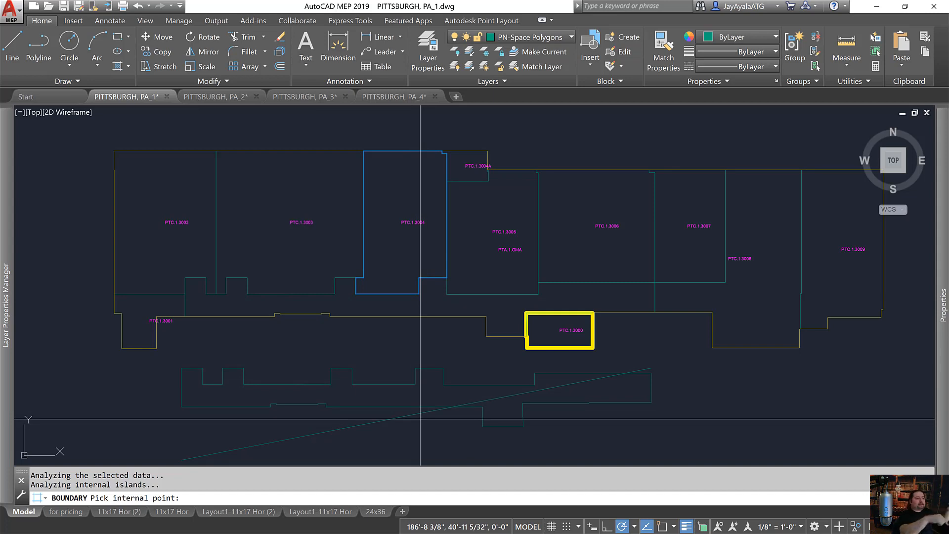
pyautogui.scroll(-6, 420, 420)
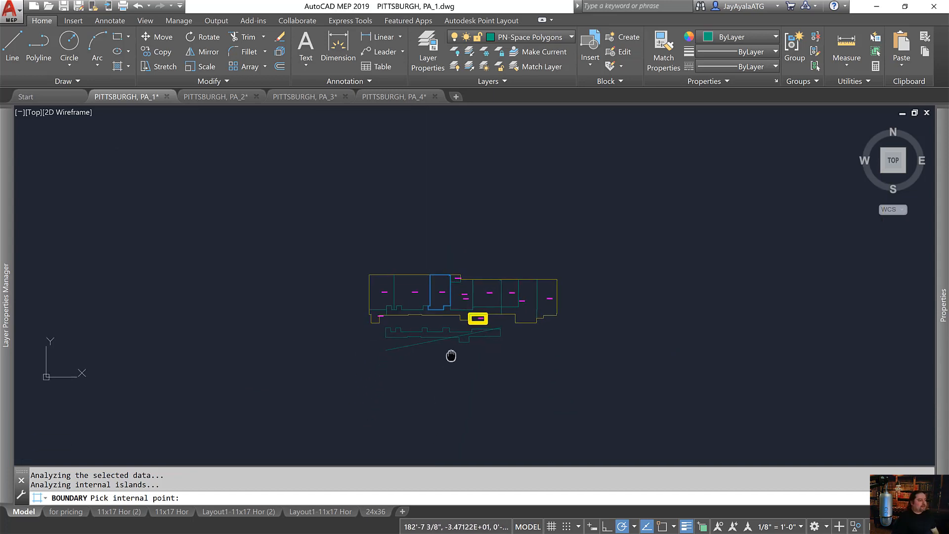
pyautogui.moveTo(451, 356); pyautogui.dragTo(439, 408, button='middle')
pyautogui.scroll(4, 424, 415)
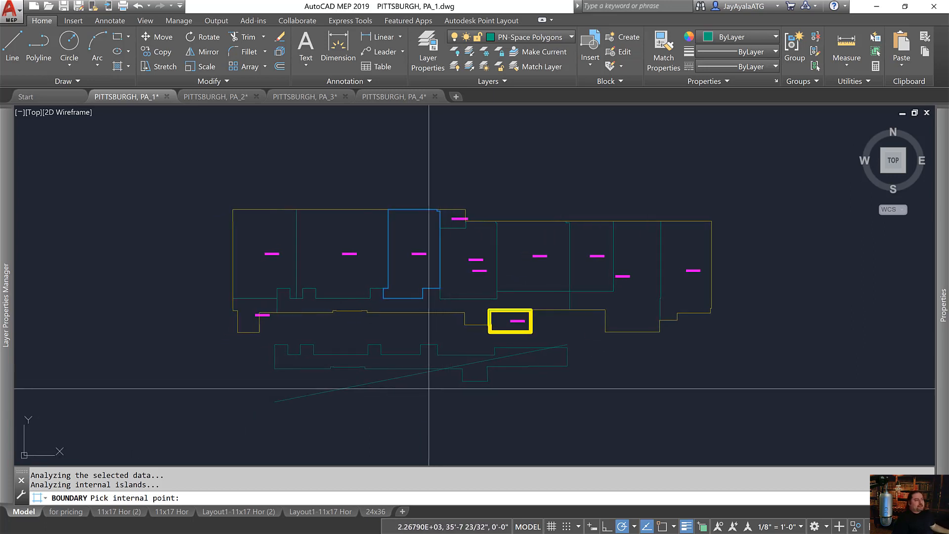
pyautogui.press('Escape')
pyautogui.press('Escape')
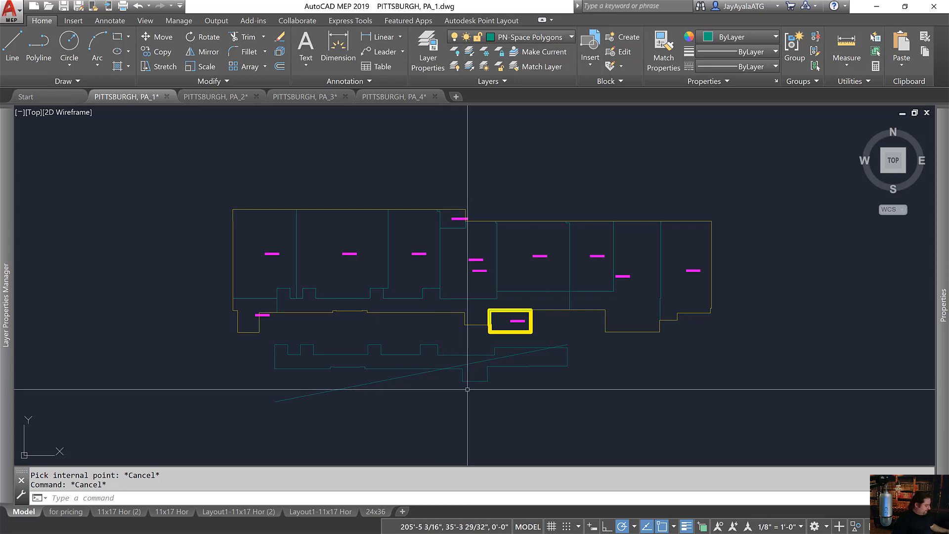
# - Undo the diagonal line, points, current-layer change, polygon copy and Lisp changes back to the heavy yellow outlines
pyautogui.hotkey('ctrl', 'z')
pyautogui.hotkey('ctrl', 'z')
pyautogui.hotkey('ctrl', 'z')
pyautogui.hotkey('ctrl', 'z')
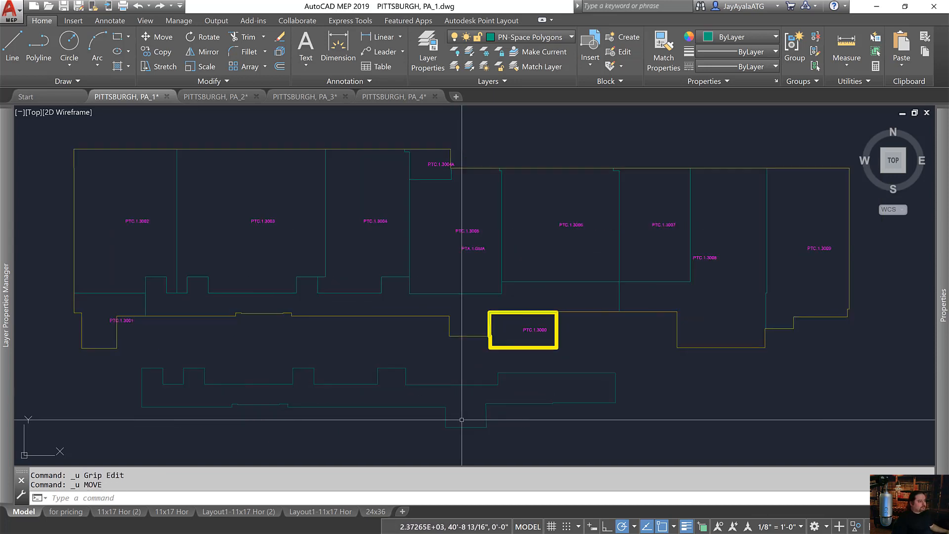
pyautogui.hotkey('ctrl', 'z')
pyautogui.hotkey('ctrl', 'z')
pyautogui.hotkey('ctrl', 'z')
pyautogui.hotkey('ctrl', 'z')
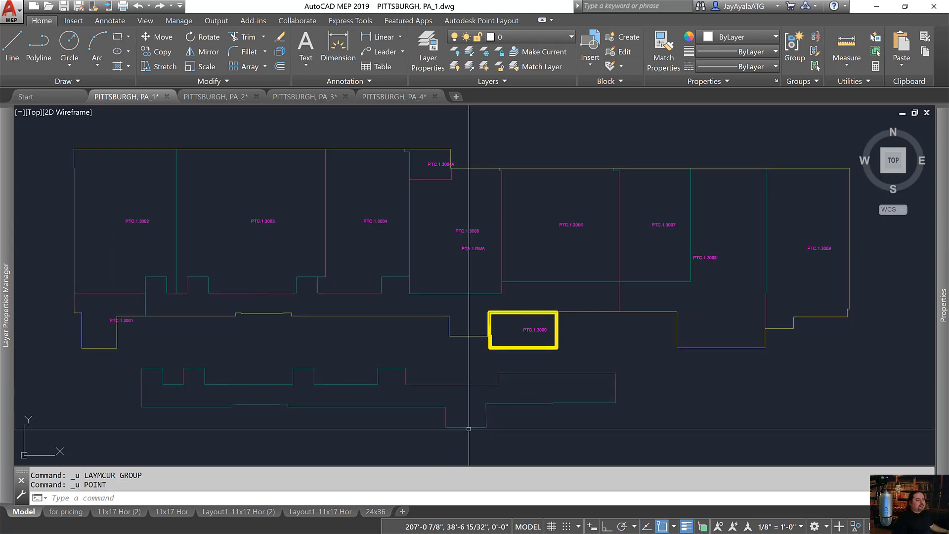
pyautogui.hotkey('ctrl', 'z')
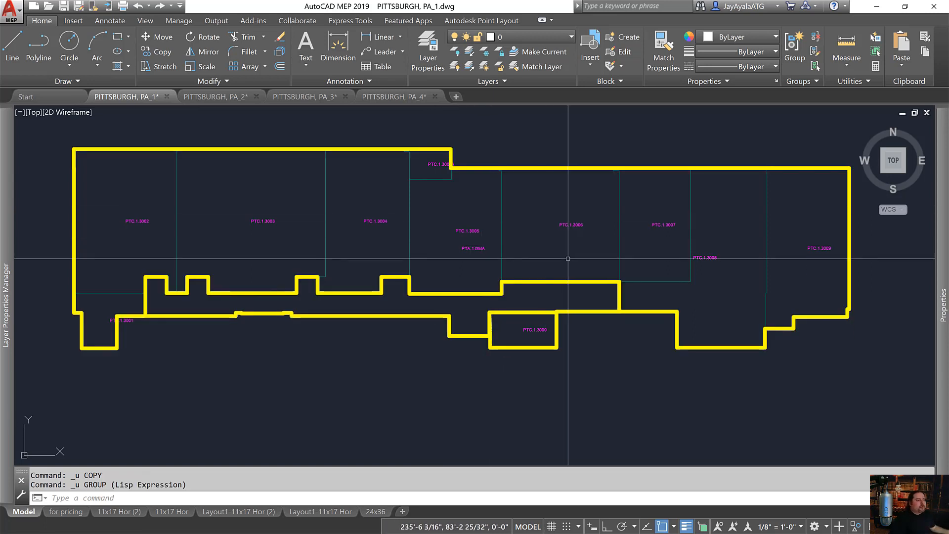
# - Move the PTC.1.3000 space polygon slightly down and to the right of its original position
pyautogui.scroll(5, 552, 311)
pyautogui.moveTo(504, 338); pyautogui.dragTo(564, 305, button='middle')
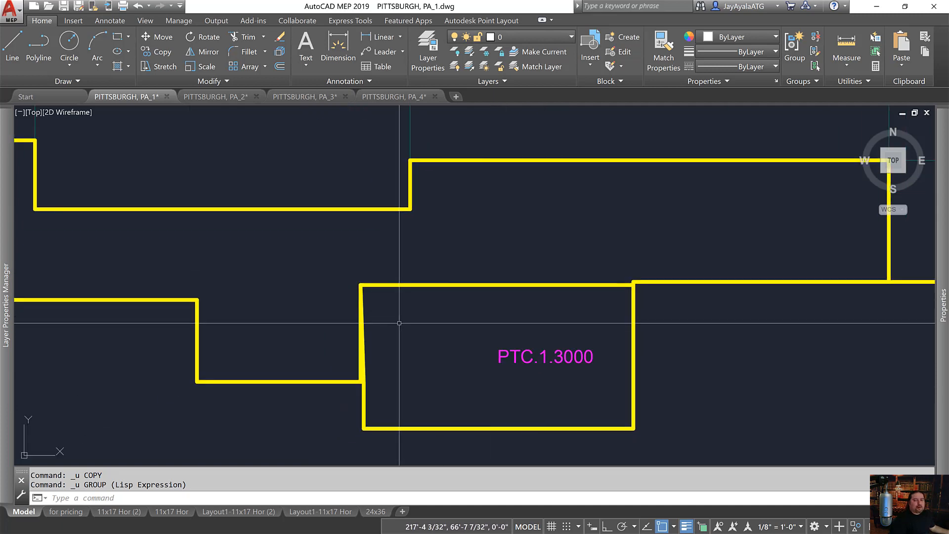
pyautogui.scroll(4, 348, 388)
pyautogui.moveTo(421, 353)
pyautogui.mouseDown(button='middle')
pyautogui.moveTo(438, 358)
pyautogui.moveTo(449, 380)
pyautogui.mouseUp(button='middle')
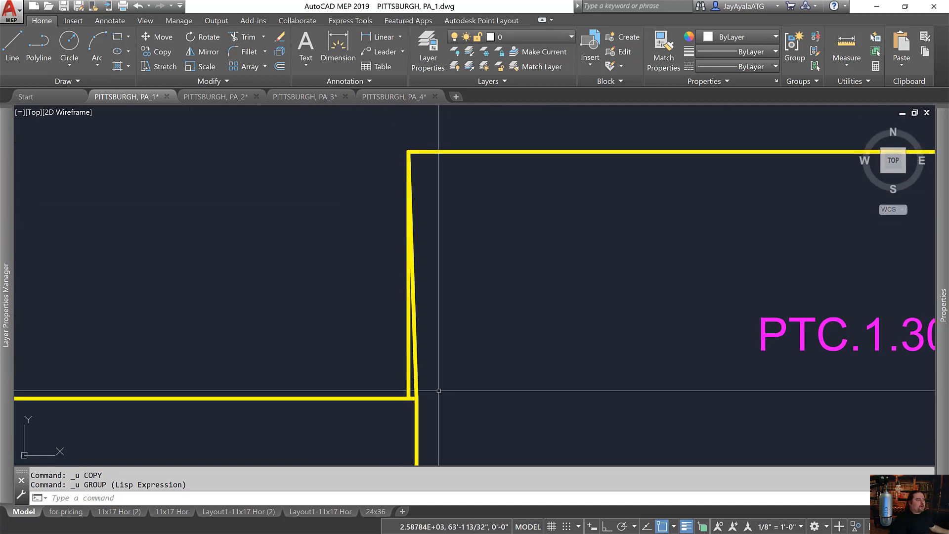
pyautogui.scroll(2, 394, 393)
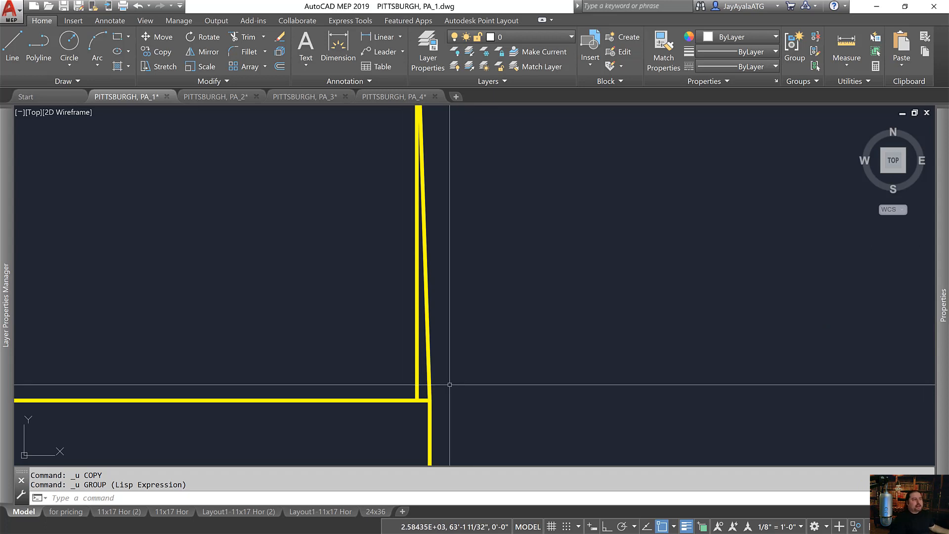
pyautogui.scroll(-4, 450, 384)
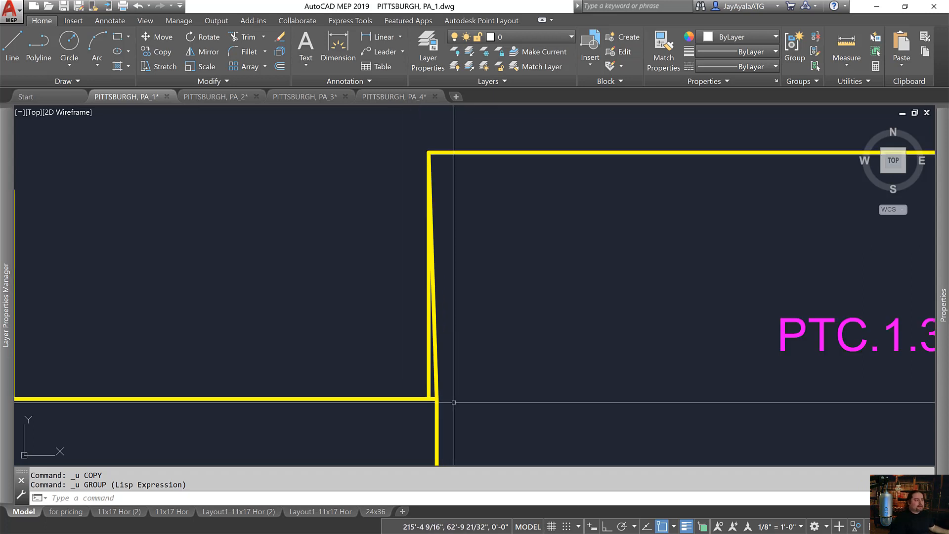
pyautogui.click(427, 383)
pyautogui.scroll(-2, 434, 347)
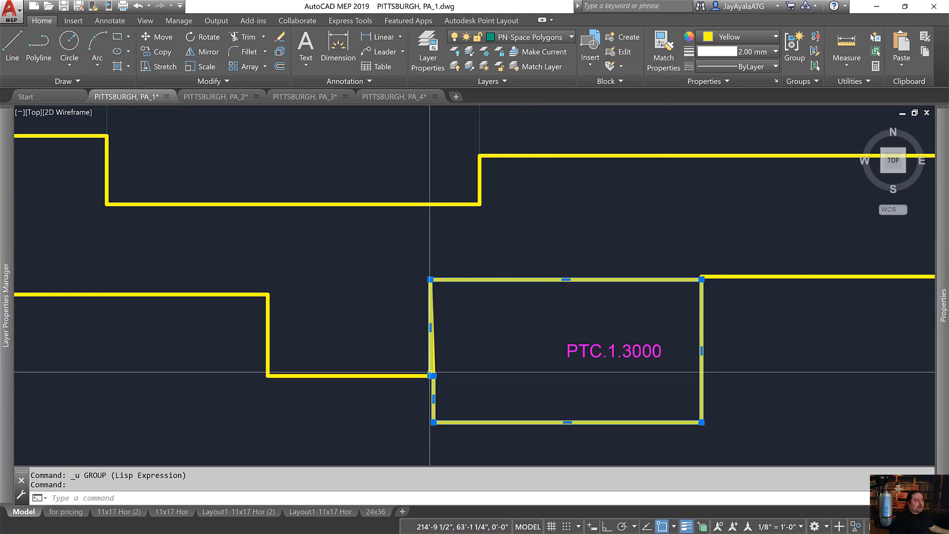
pyautogui.scroll(2, 441, 390)
pyautogui.moveTo(501, 404); pyautogui.dragTo(381, 308, button='middle')
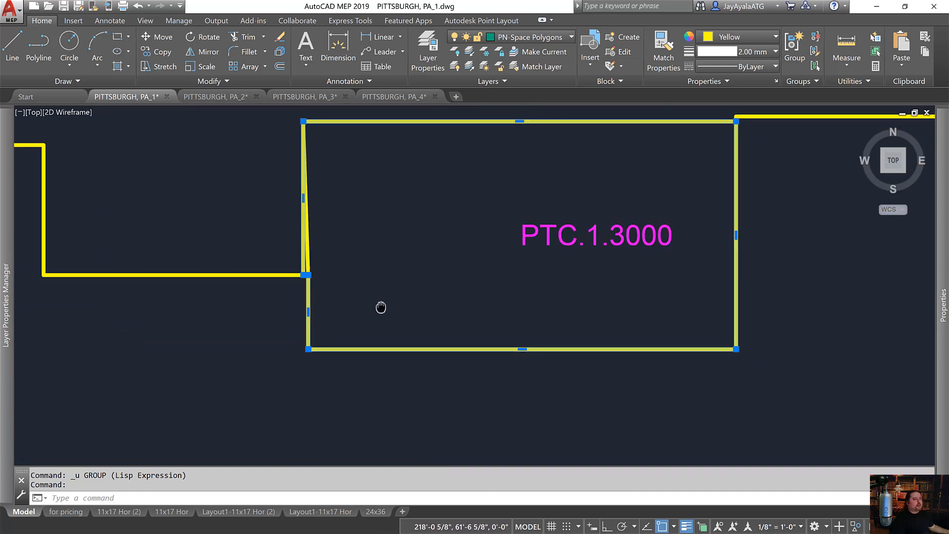
pyautogui.scroll(-2, 441, 315)
pyautogui.write('m')
pyautogui.press('Return')
pyautogui.click(421, 287)
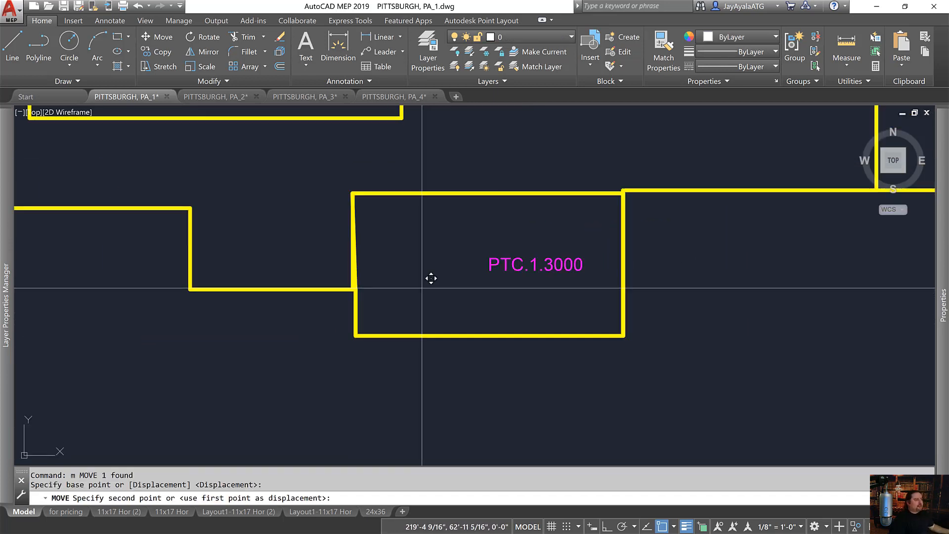
pyautogui.click(460, 316)
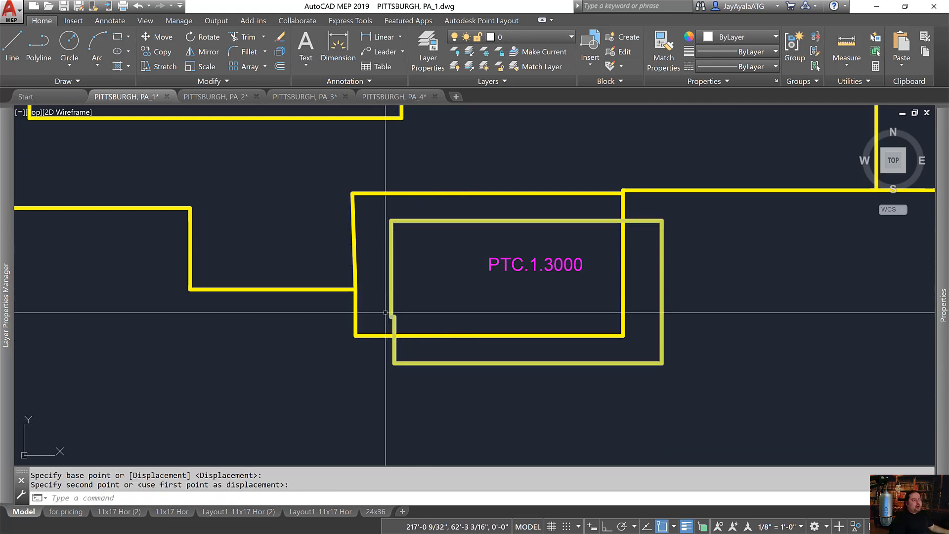
# - Select the building outline and the corridor polygon in turn to compare their vertices around PTC.1.3000
pyautogui.click(310, 288)
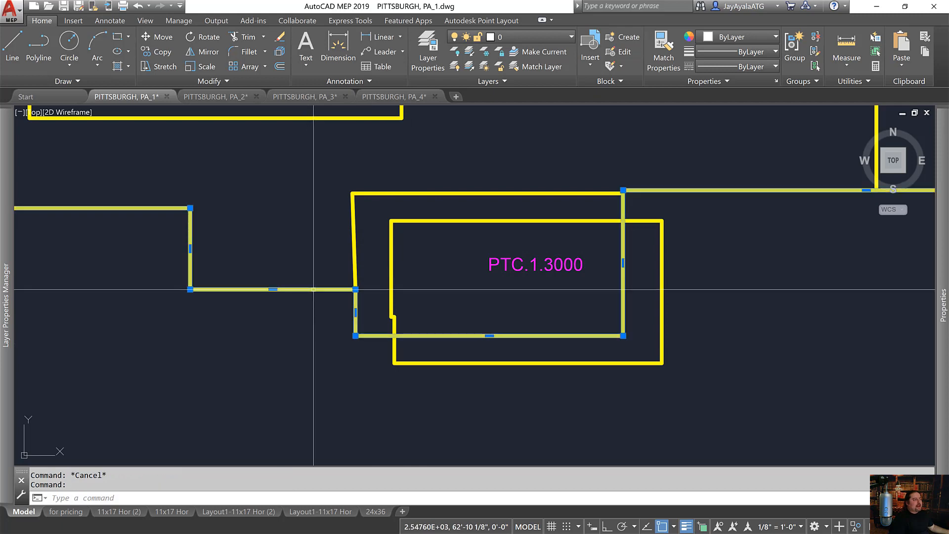
pyautogui.scroll(-4, 312, 286)
pyautogui.press('Escape')
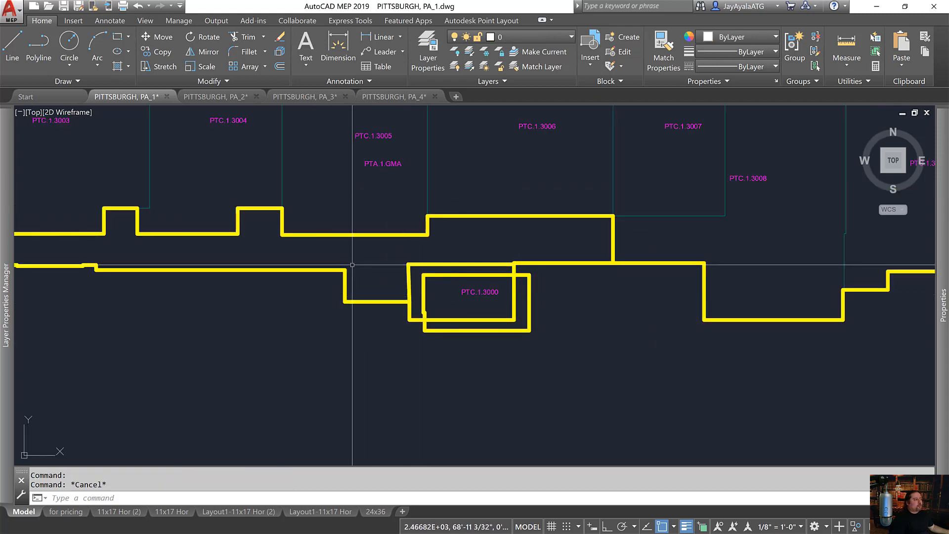
pyautogui.click(349, 235)
pyautogui.click(344, 232)
pyautogui.scroll(4, 410, 297)
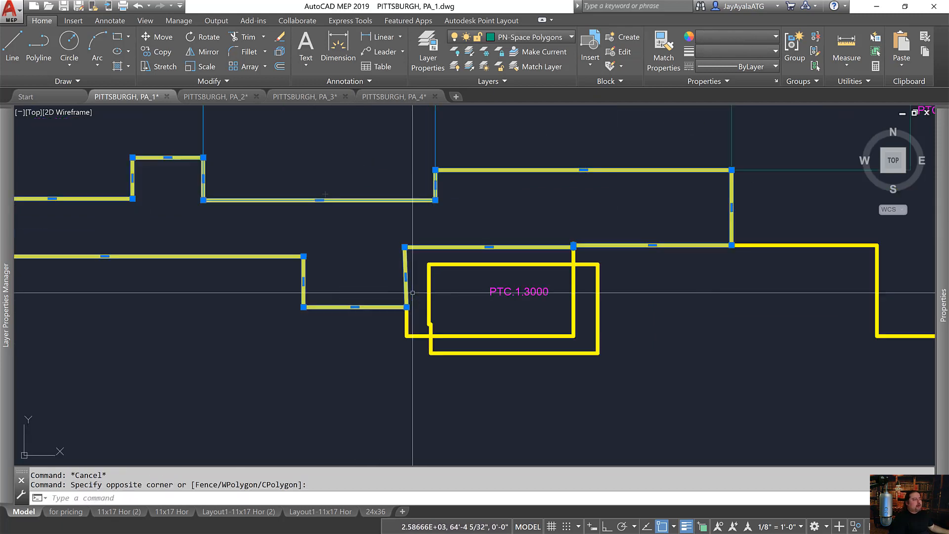
pyautogui.press('Escape')
# - Undo the PTC.1.3000 move and add a vertex to the corridor polygon's slanted edge where that space's left edge meets the corridor's lower edge
pyautogui.hotkey('ctrl', 'z')
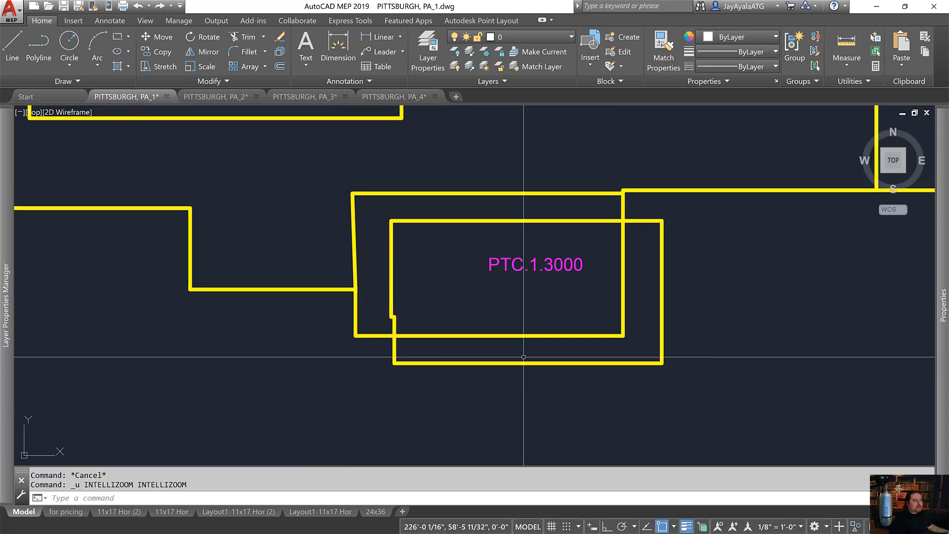
pyautogui.hotkey('ctrl', 'z')
pyautogui.scroll(2, 382, 292)
pyautogui.scroll(5, 435, 331)
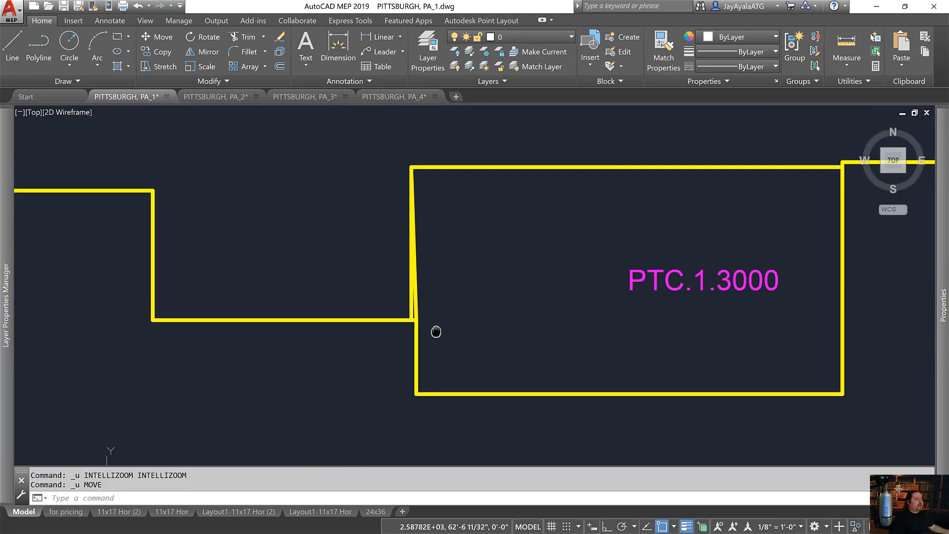
pyautogui.click(465, 318)
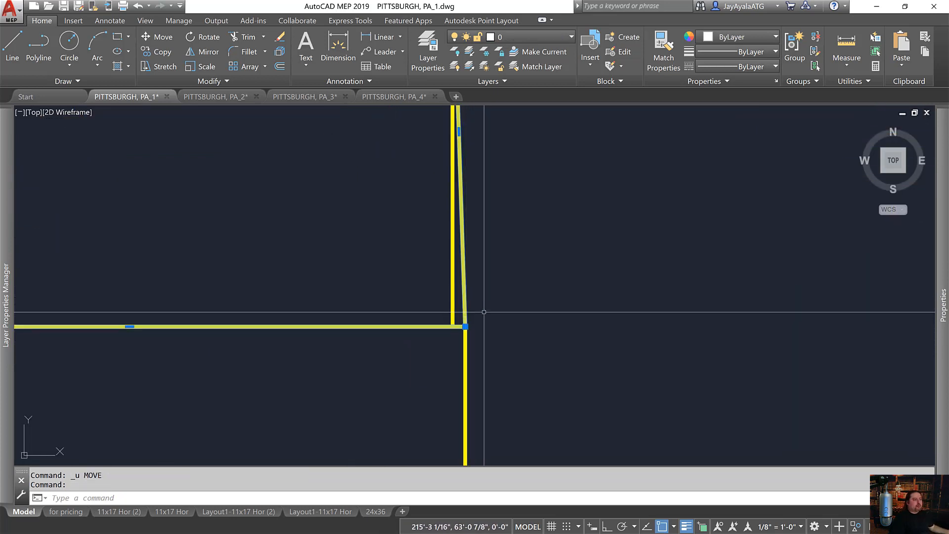
pyautogui.scroll(-4, 462, 321)
pyautogui.moveTo(528, 284); pyautogui.dragTo(519, 296, button='middle')
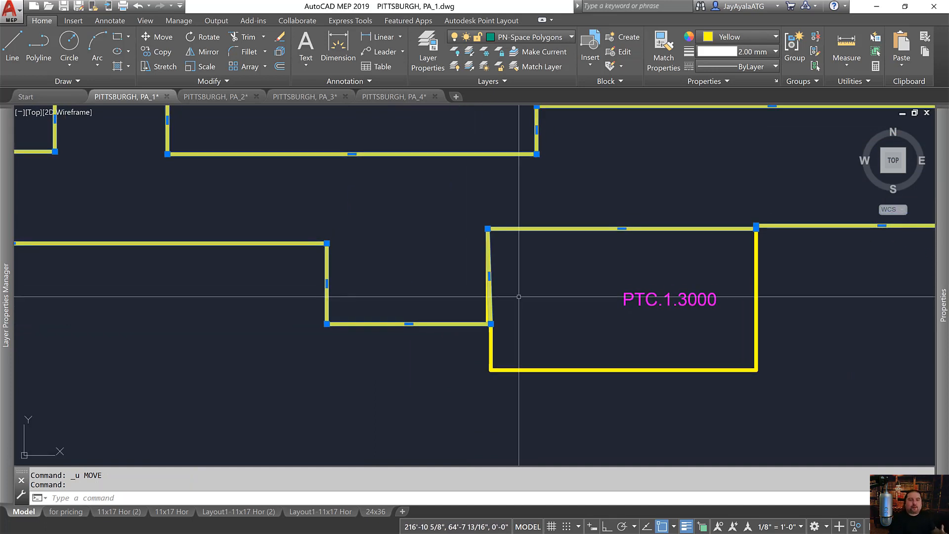
pyautogui.moveTo(489, 276)
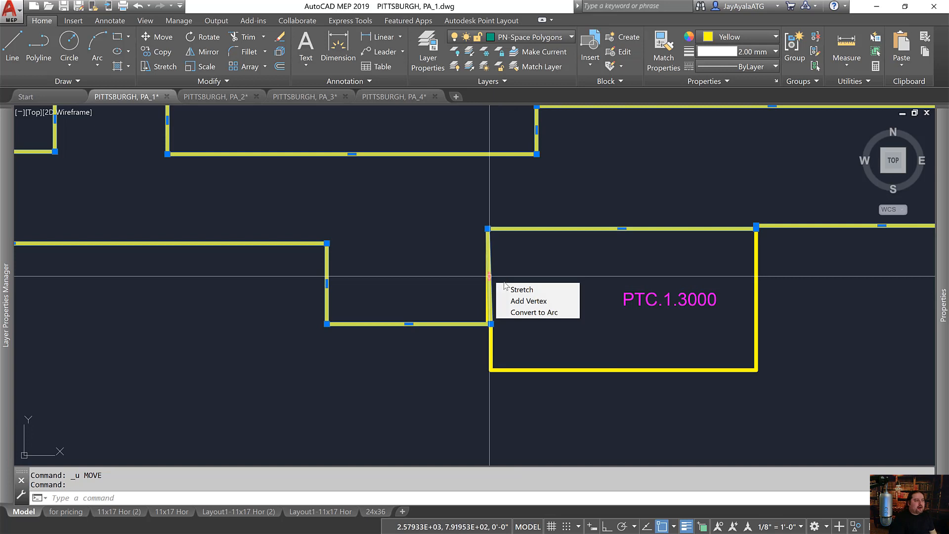
pyautogui.click(525, 301)
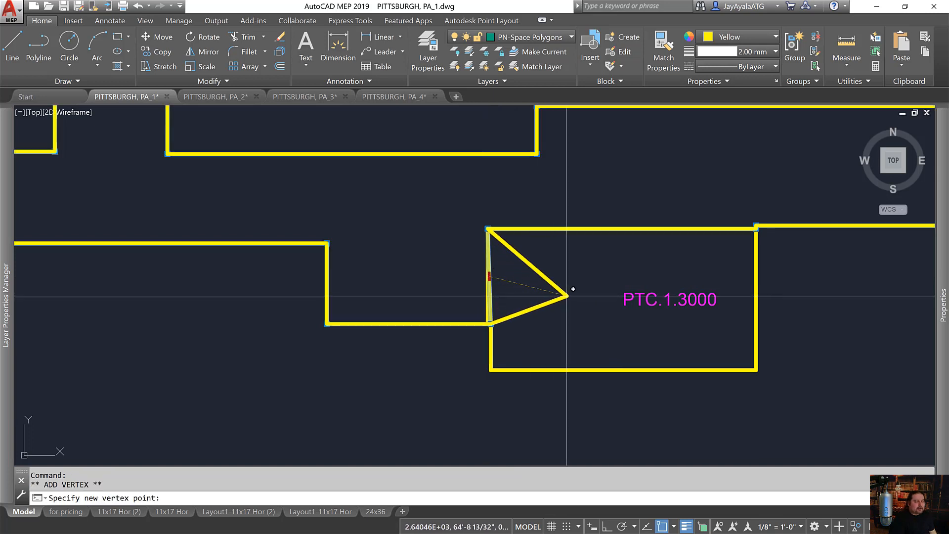
pyautogui.scroll(3, 514, 314)
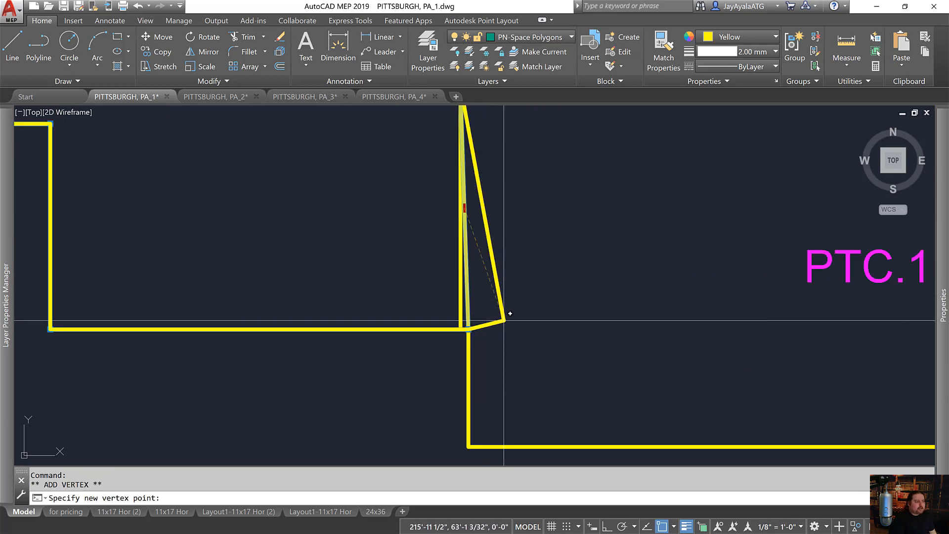
pyautogui.click(462, 326)
pyautogui.scroll(-5, 515, 305)
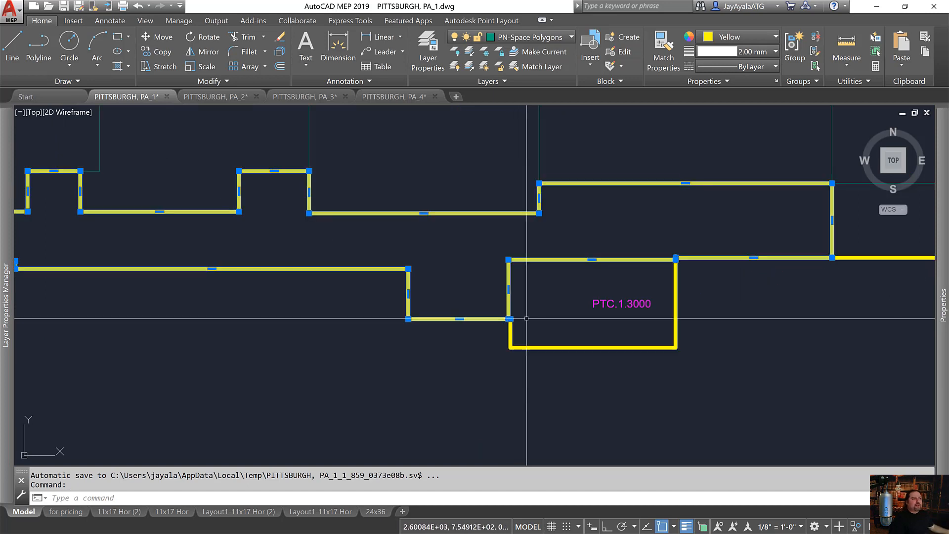
pyautogui.press('Escape')
# - Examine the corridor polygon along its full length against the neighbouring space polygons and building outline for remaining overlaps
pyautogui.moveTo(557, 306); pyautogui.dragTo(509, 334, button='middle')
pyautogui.scroll(4, 630, 276)
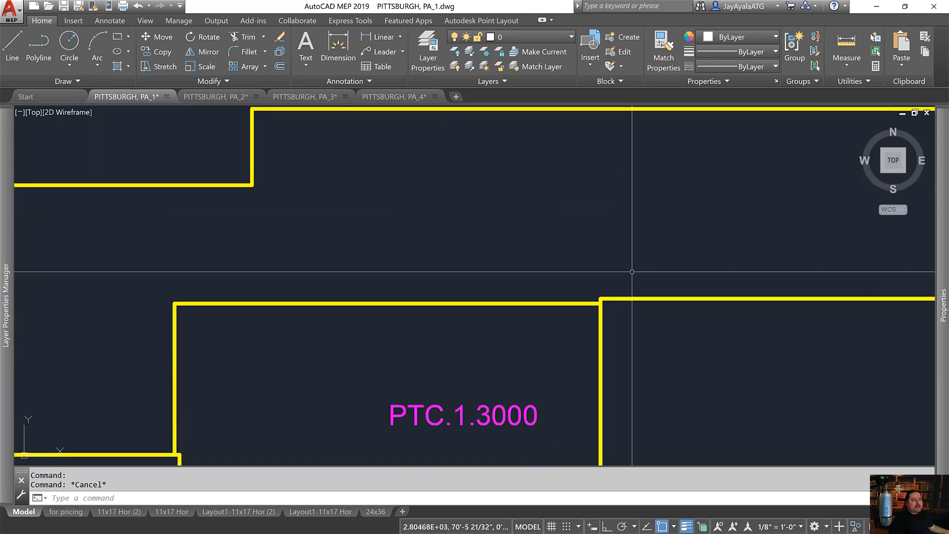
pyautogui.moveTo(630, 276); pyautogui.dragTo(447, 304, button='middle')
pyautogui.moveTo(692, 270)
pyautogui.mouseDown(button='middle')
pyautogui.moveTo(659, 298)
pyautogui.moveTo(663, 326)
pyautogui.mouseUp(button='middle')
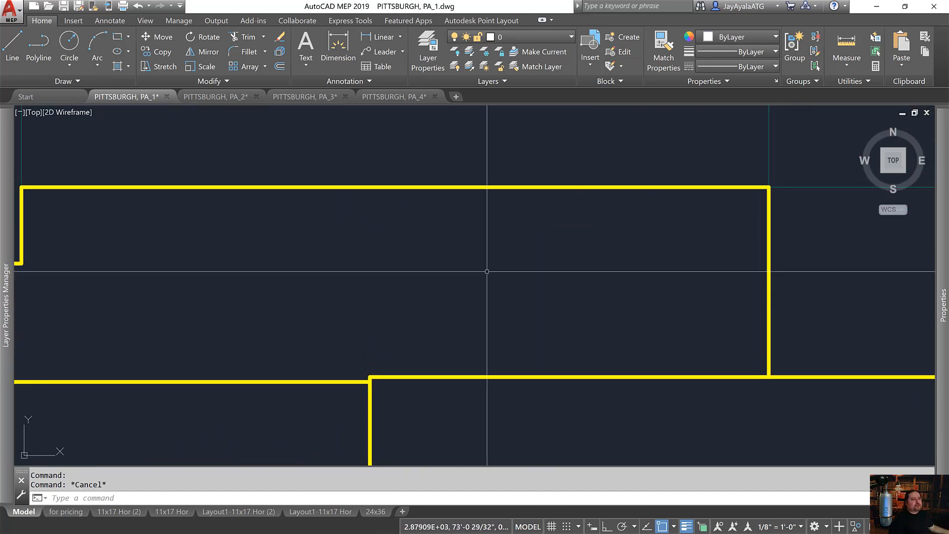
pyautogui.moveTo(410, 277); pyautogui.dragTo(718, 275, button='middle')
pyautogui.moveTo(459, 274)
pyautogui.mouseDown(button='middle')
pyautogui.moveTo(722, 227)
pyautogui.moveTo(595, 242)
pyautogui.moveTo(635, 236)
pyautogui.mouseUp(button='middle')
pyautogui.scroll(-2, 635, 236)
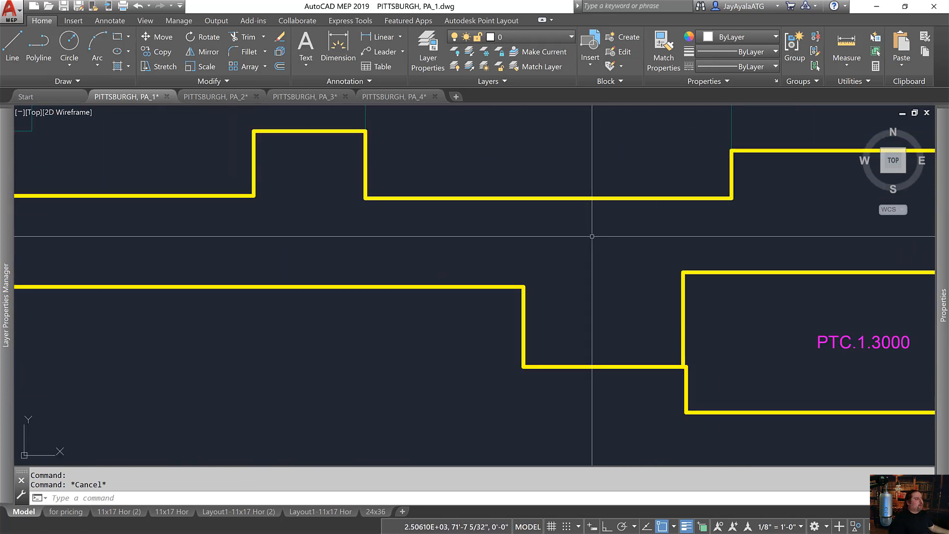
pyautogui.moveTo(432, 237); pyautogui.dragTo(645, 257, button='middle')
pyautogui.moveTo(343, 243)
pyautogui.mouseDown(button='middle')
pyautogui.moveTo(559, 247)
pyautogui.moveTo(373, 250)
pyautogui.moveTo(551, 252)
pyautogui.mouseUp(button='middle')
pyautogui.scroll(-2, 426, 248)
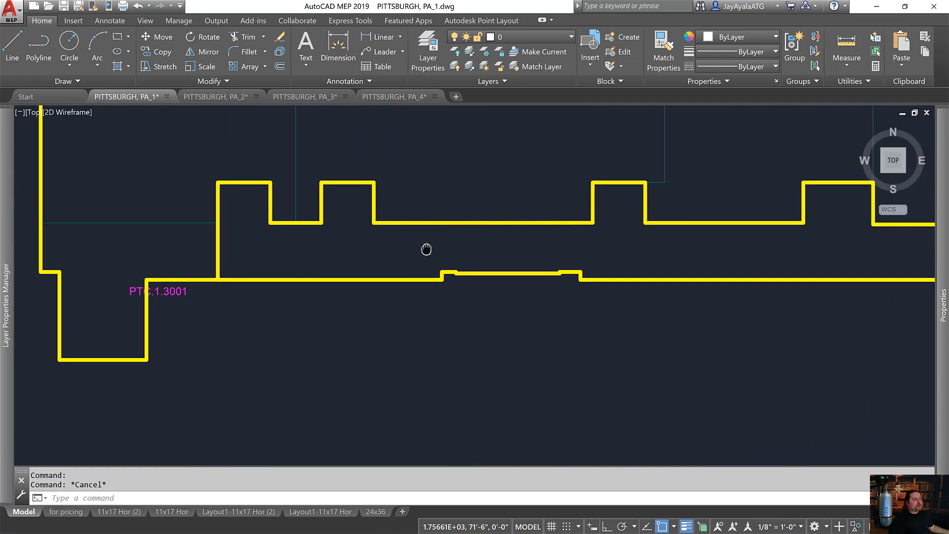
pyautogui.scroll(-2, 426, 248)
pyautogui.moveTo(426, 247); pyautogui.dragTo(373, 244, button='middle')
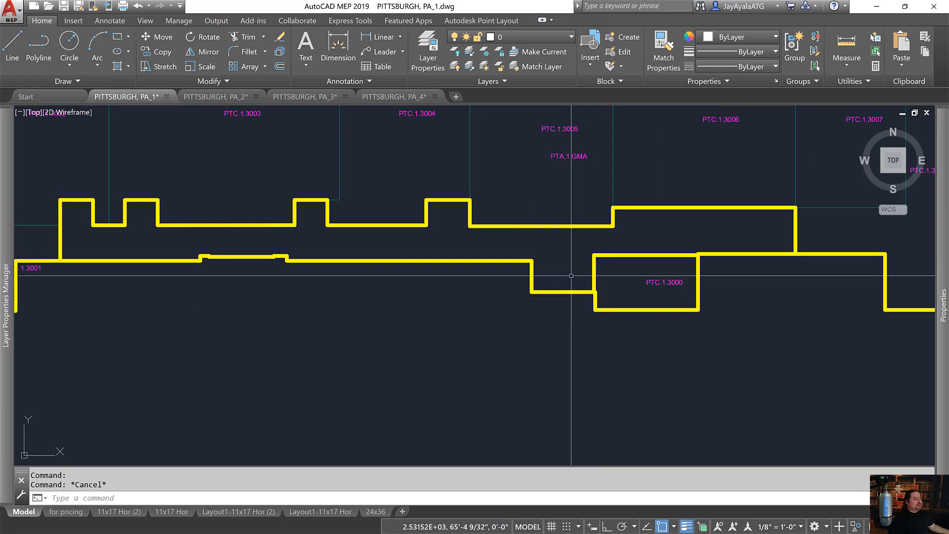
pyautogui.scroll(-5, 561, 262)
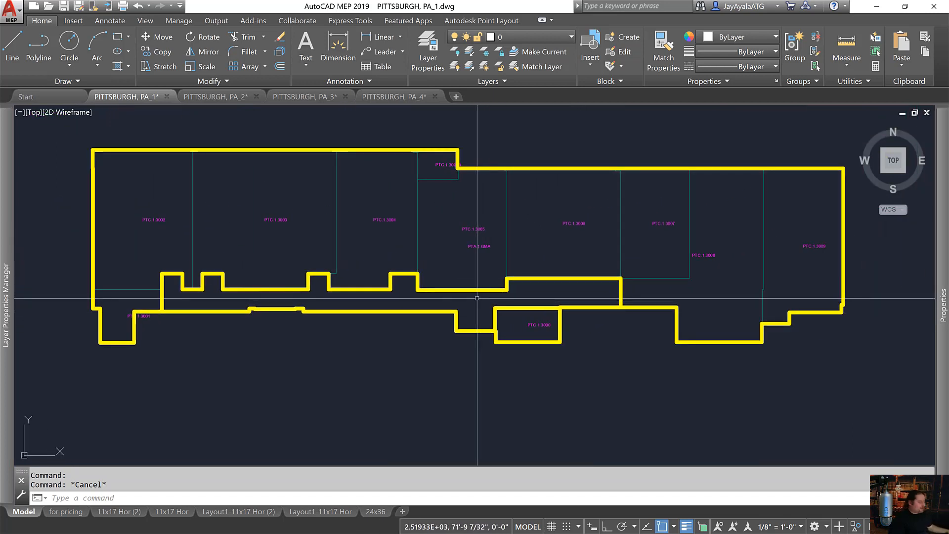
# - Switch to the Lisp Order.xlsx workbook in Excel to review the Pline Must Not Intersect entry, GLMVPOID.lsp
pyautogui.hotkey('alt', 'Tab')
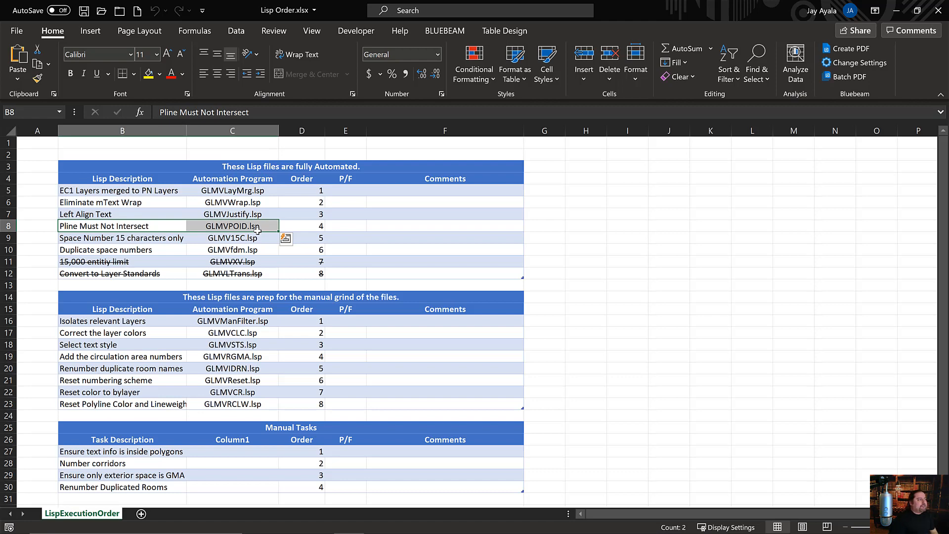
# - Review the Space Number 15 characters only entry and its GLMV15C.lsp routine in the Lisp execution order
pyautogui.click(399, 229)
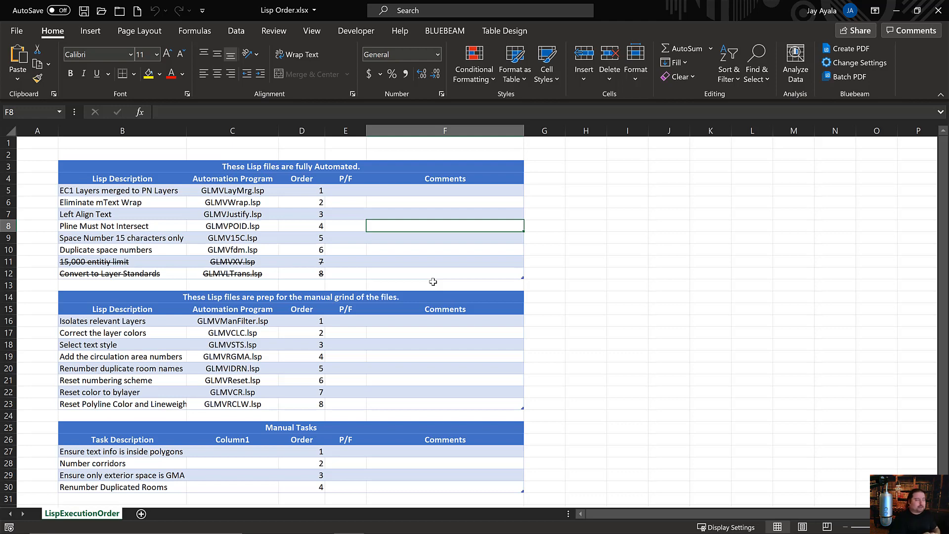
pyautogui.click(132, 241)
pyautogui.click(216, 241)
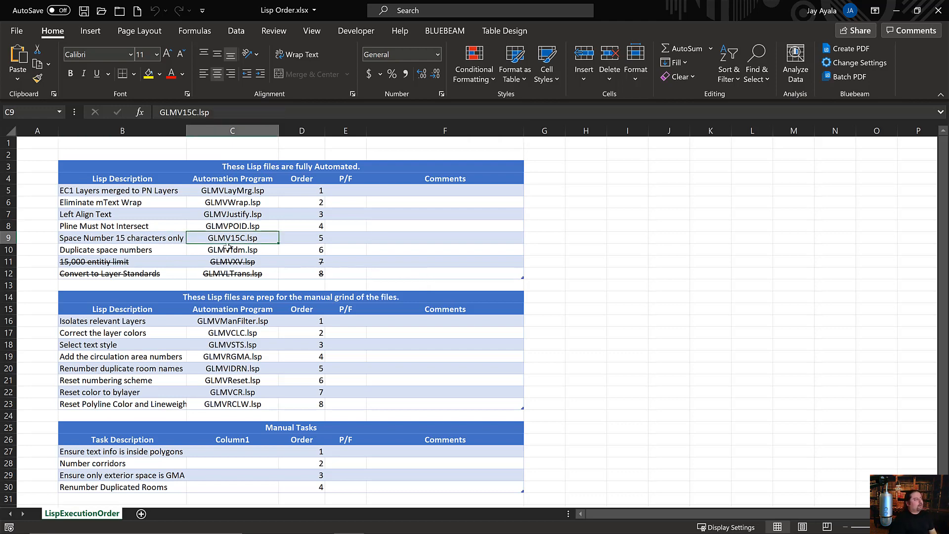
pyautogui.click(148, 247)
pyautogui.click(138, 238)
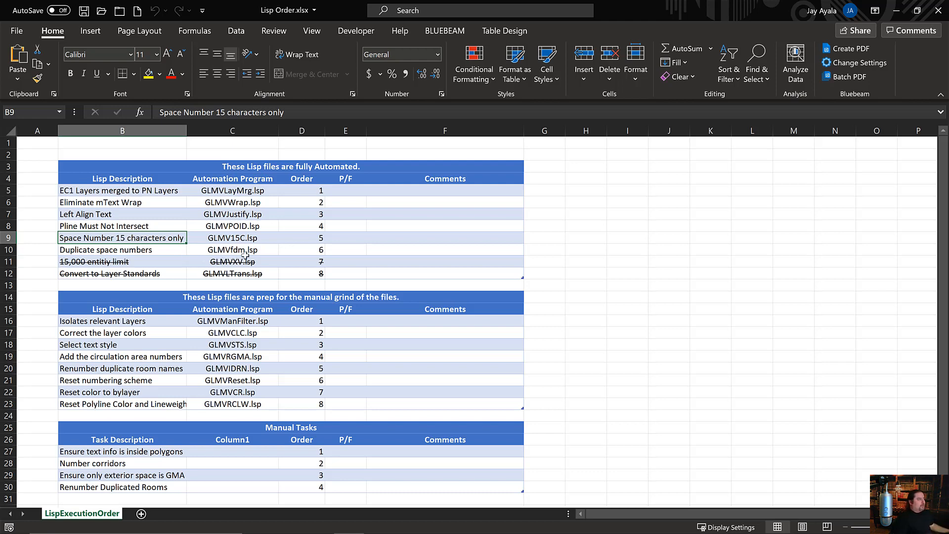
pyautogui.click(252, 240)
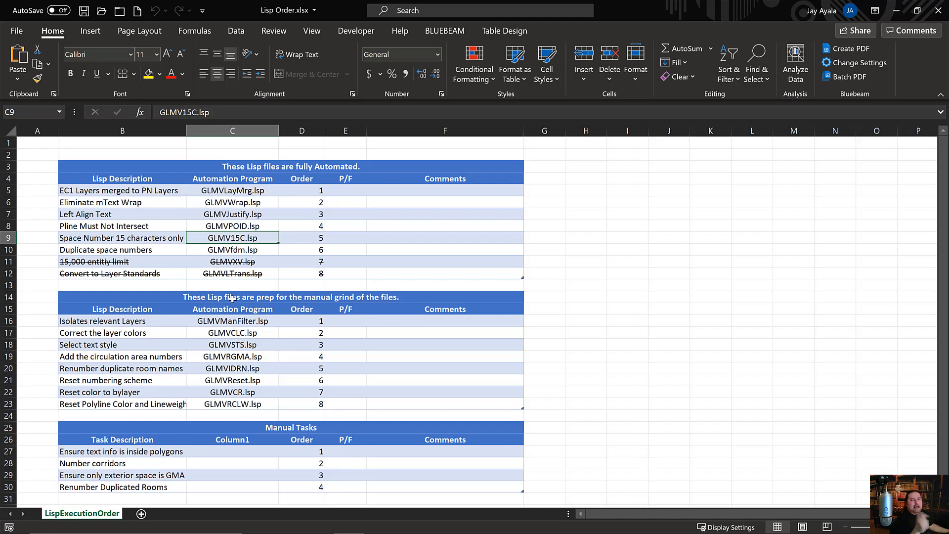
# - Switch to the PITTSBURGH, PA_1 drawing in AutoCAD and end the object isolation so all objects display
pyautogui.hotkey('alt', 'Tab')
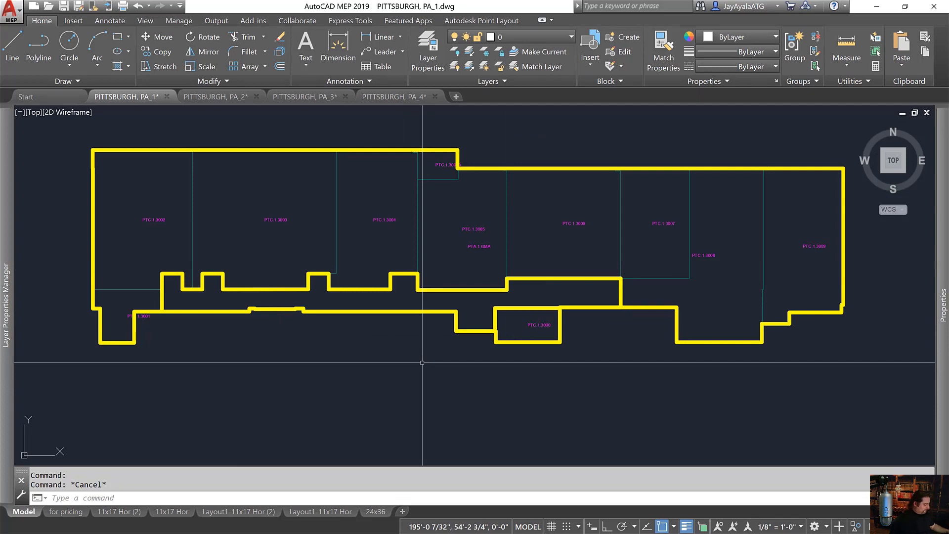
pyautogui.click(856, 526)
pyautogui.click(856, 514)
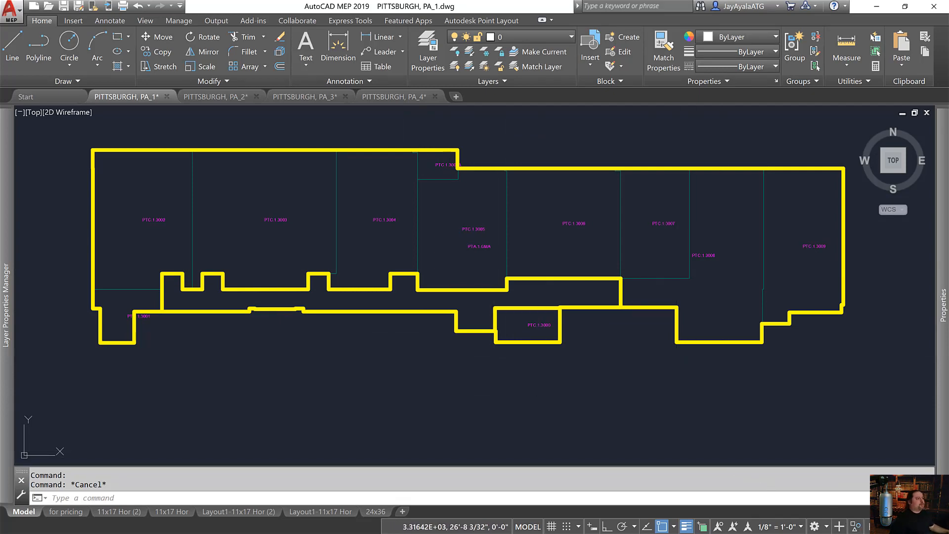
# - Show the full drawing extents and run the GLMV15C routine
pyautogui.moveTo(548, 340); pyautogui.dragTo(539, 349, button='middle')
pyautogui.write('z')
pyautogui.press('Return')
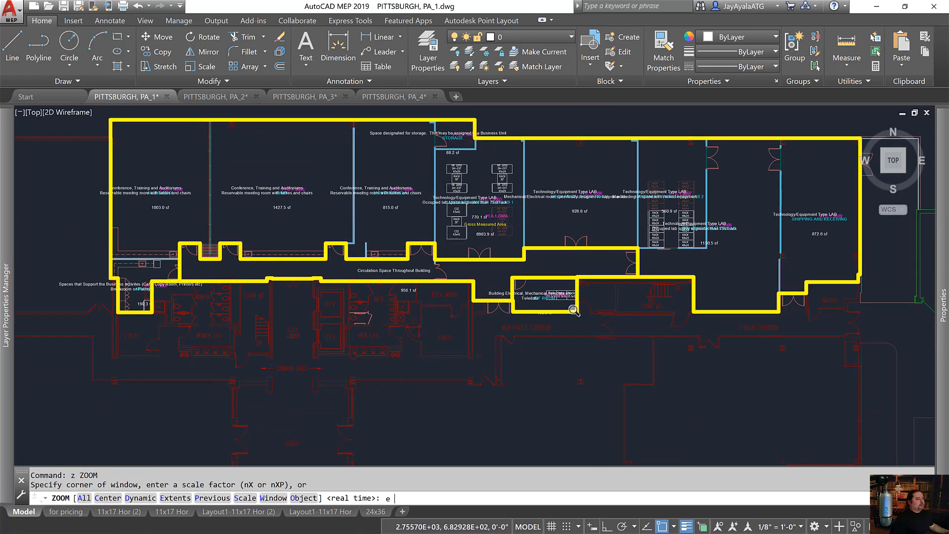
pyautogui.write('e')
pyautogui.press('Return')
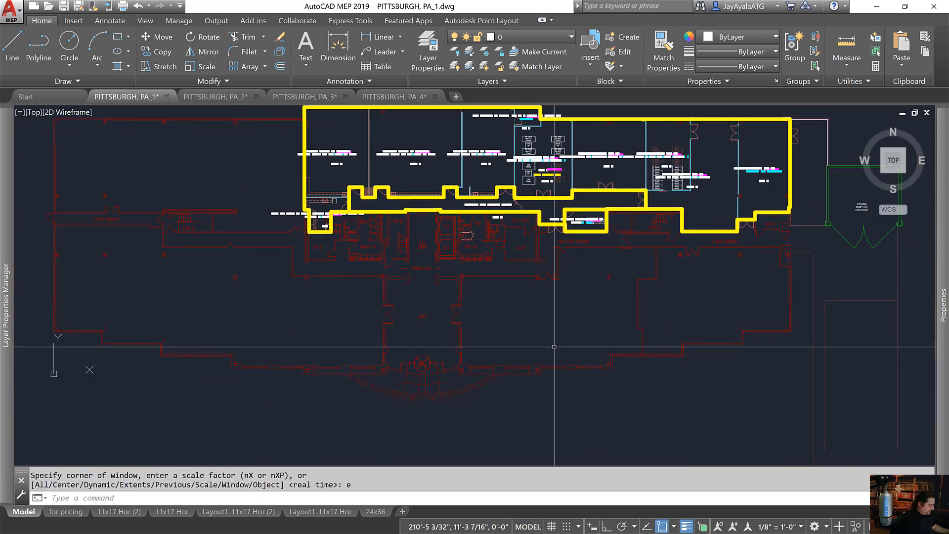
pyautogui.write('15c')
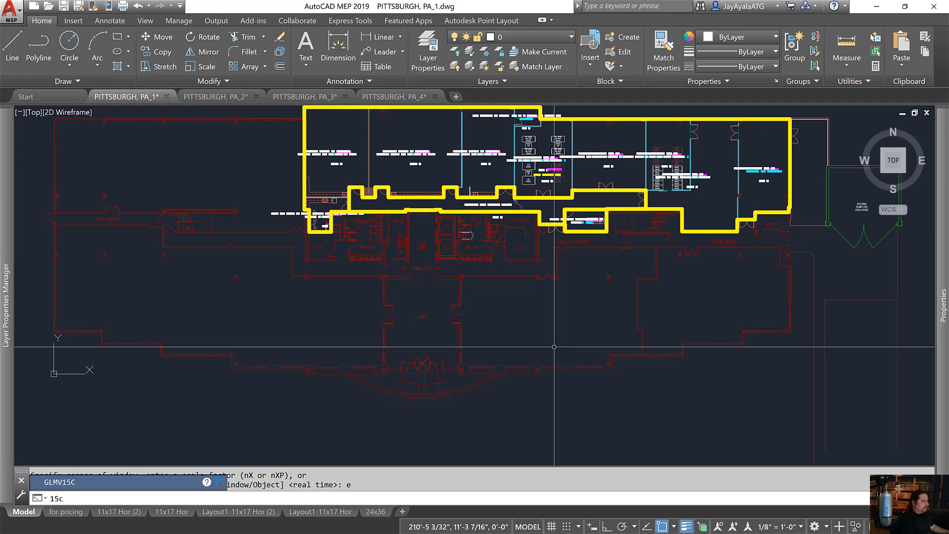
pyautogui.press('Return')
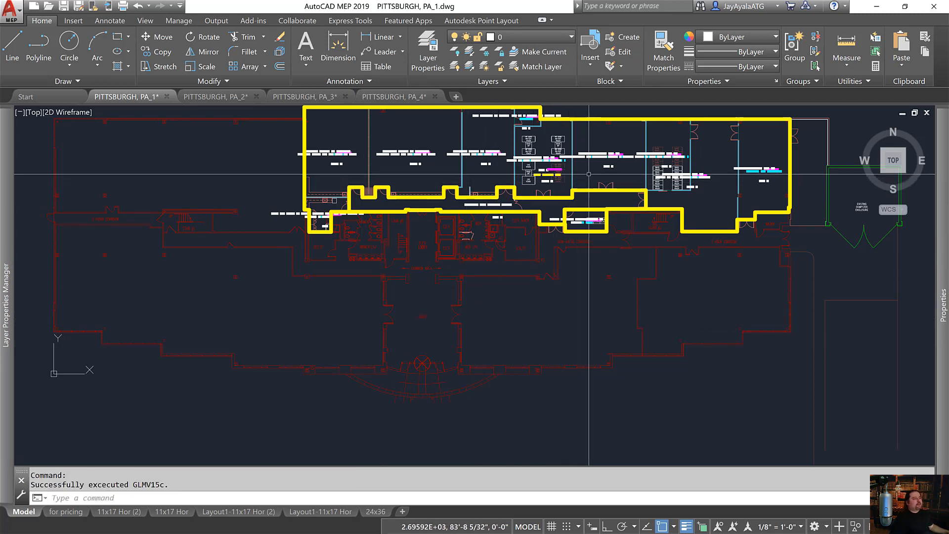
# - Select the Gross Measured Area label to examine the space texts in the floor plan
pyautogui.scroll(2, 589, 174)
pyautogui.scroll(3, 569, 202)
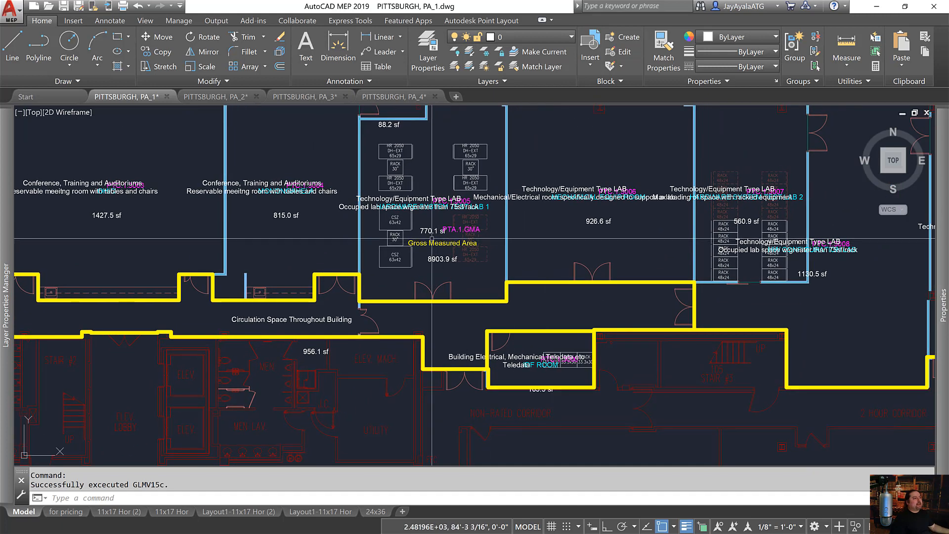
pyautogui.click(432, 243)
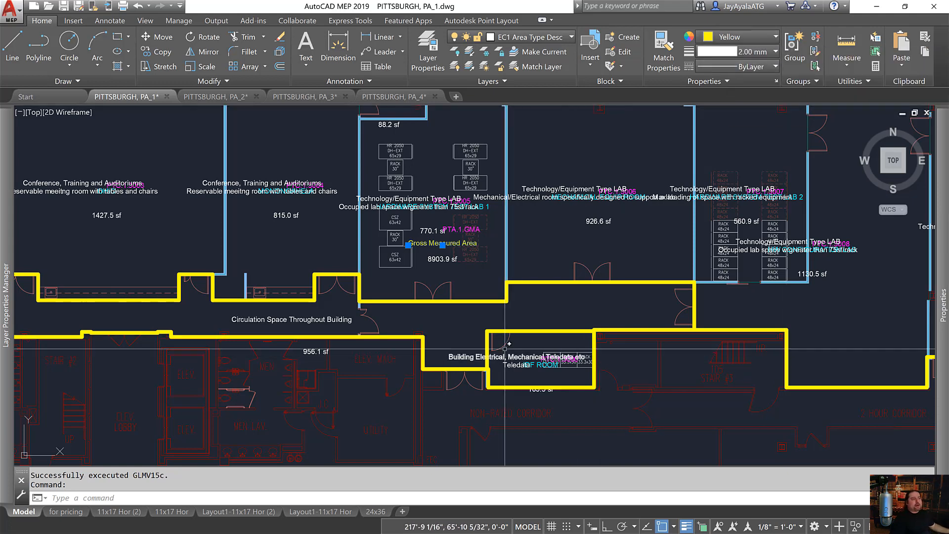
pyautogui.press('Escape')
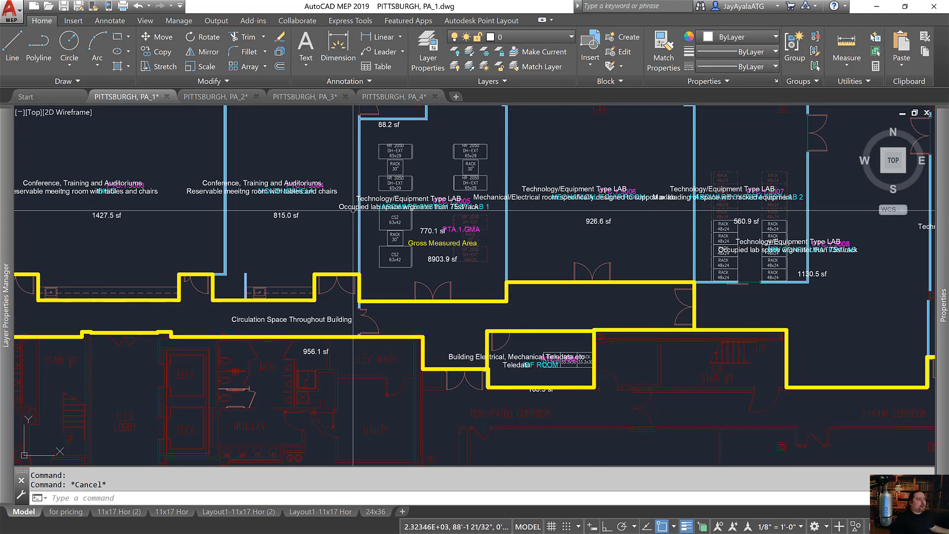
pyautogui.click(434, 241)
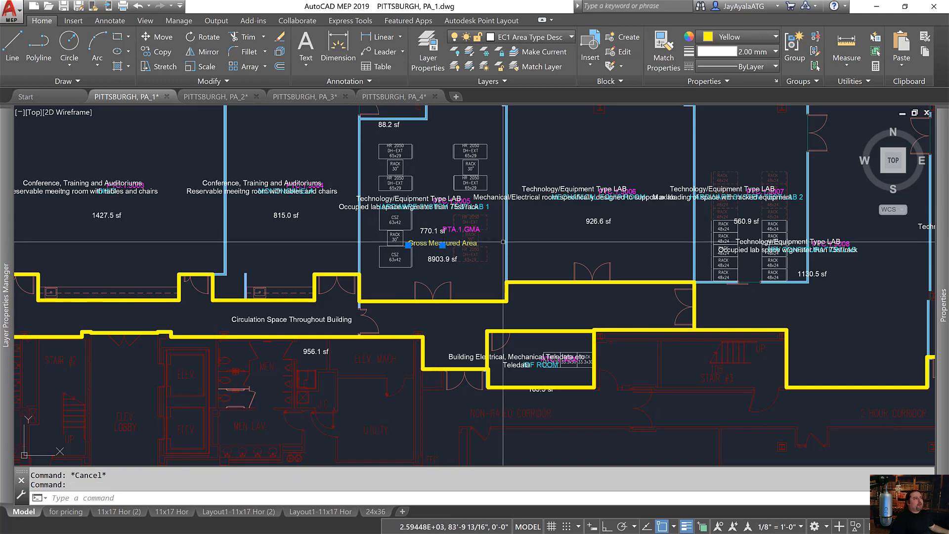
pyautogui.press('Escape')
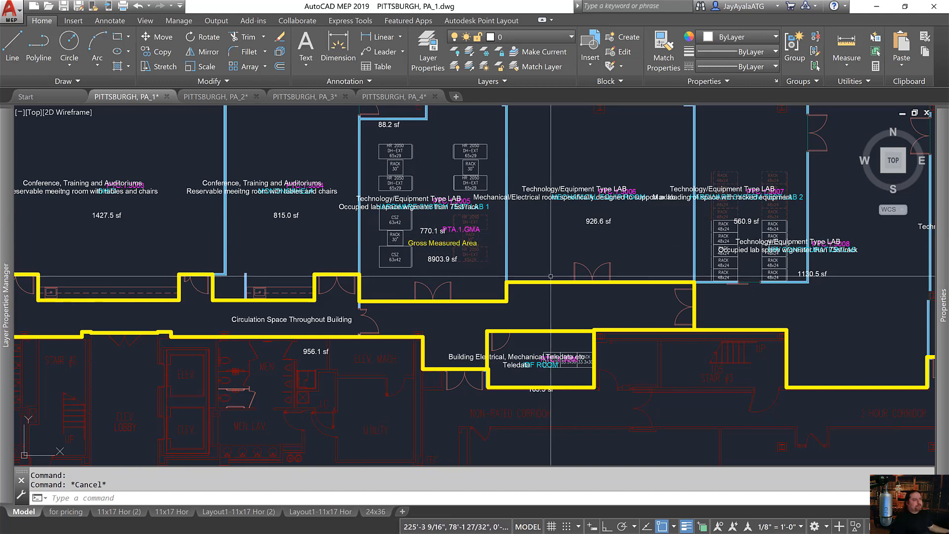
pyautogui.scroll(-2, 519, 286)
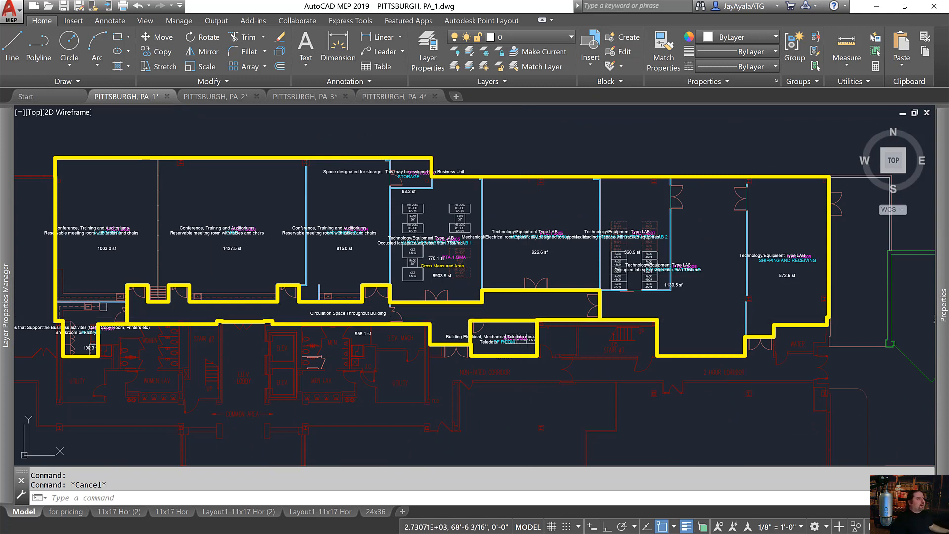
# - Switch to the Lisp Order.xlsx workbook in Excel and review the Duplicate space numbers entry, GLMVfdm.lsp
pyautogui.hotkey('alt', 'Tab')
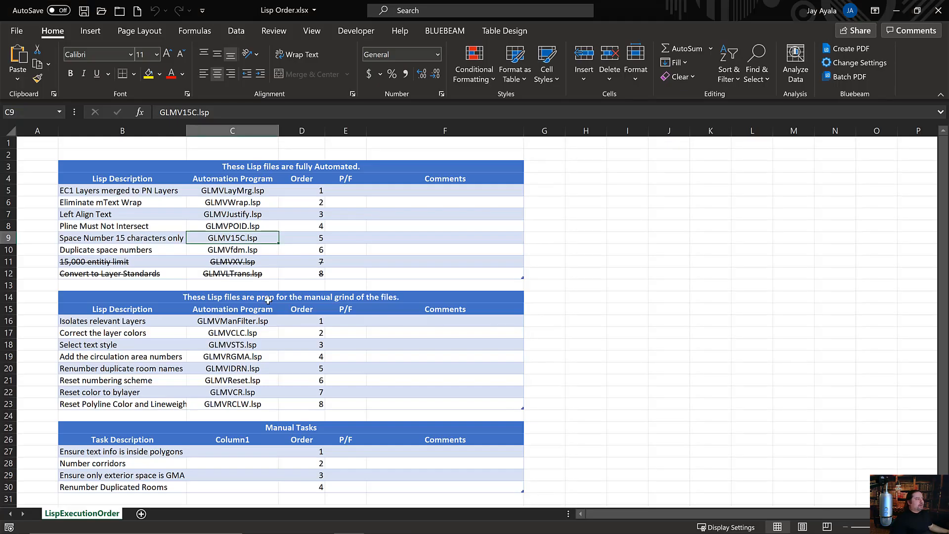
pyautogui.click(176, 247)
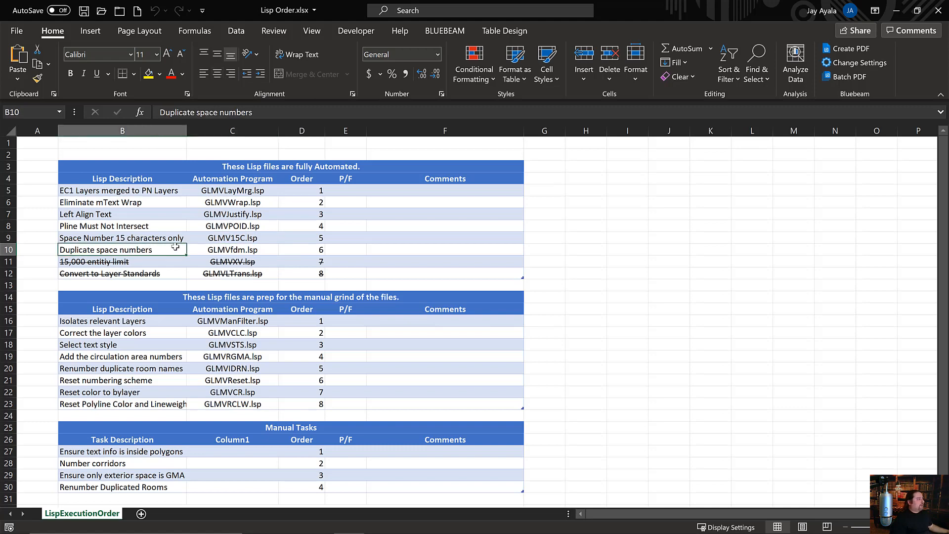
pyautogui.click(220, 249)
pyautogui.click(155, 250)
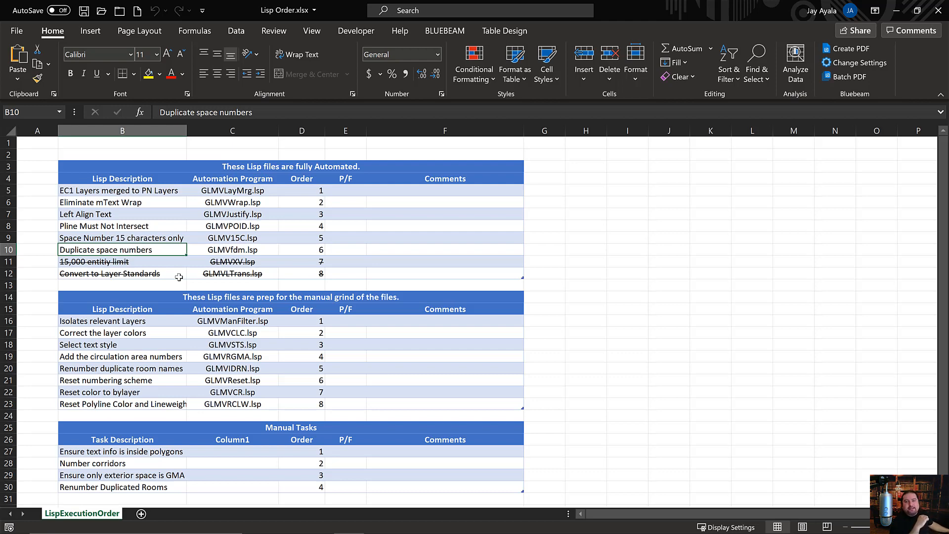
pyautogui.hotkey('alt', 'Tab')
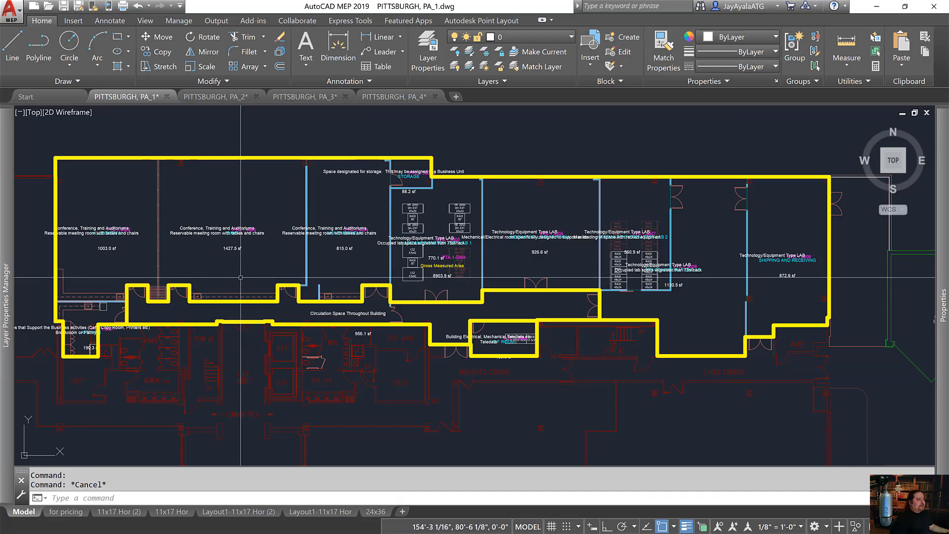
pyautogui.hotkey('alt', 'Tab')
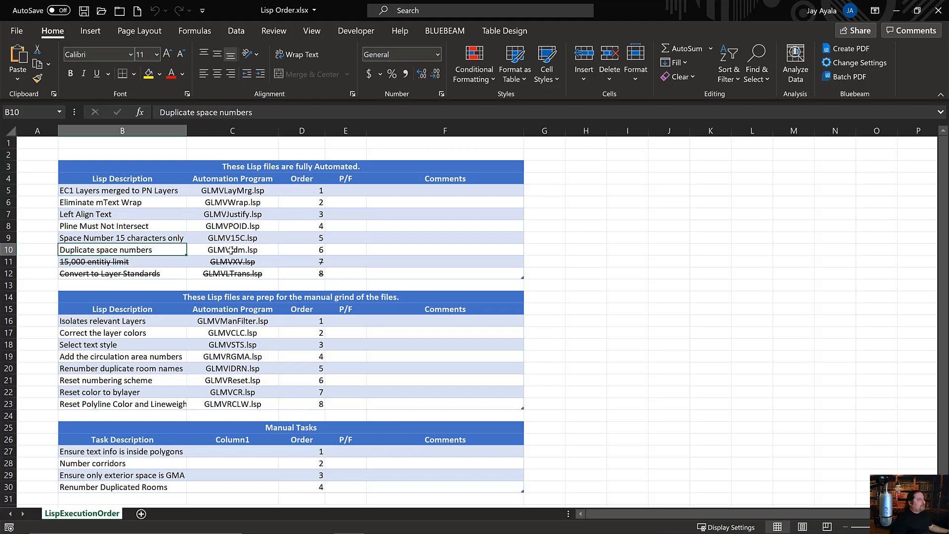
pyautogui.moveTo(229, 250); pyautogui.dragTo(178, 250)
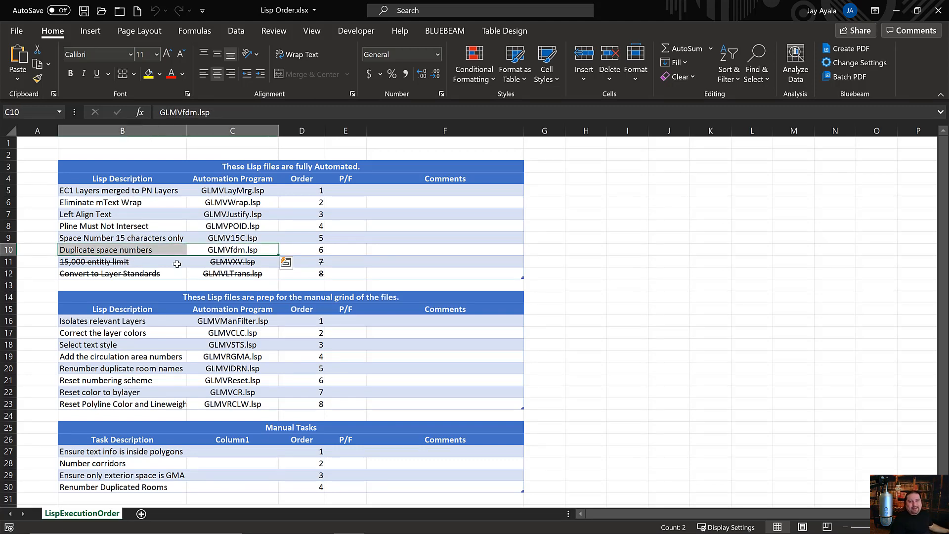
# - Switch to the PITTSBURGH, PA_1 drawing in AutoCAD and run the GLMVFDM routine
pyautogui.hotkey('alt', 'Tab')
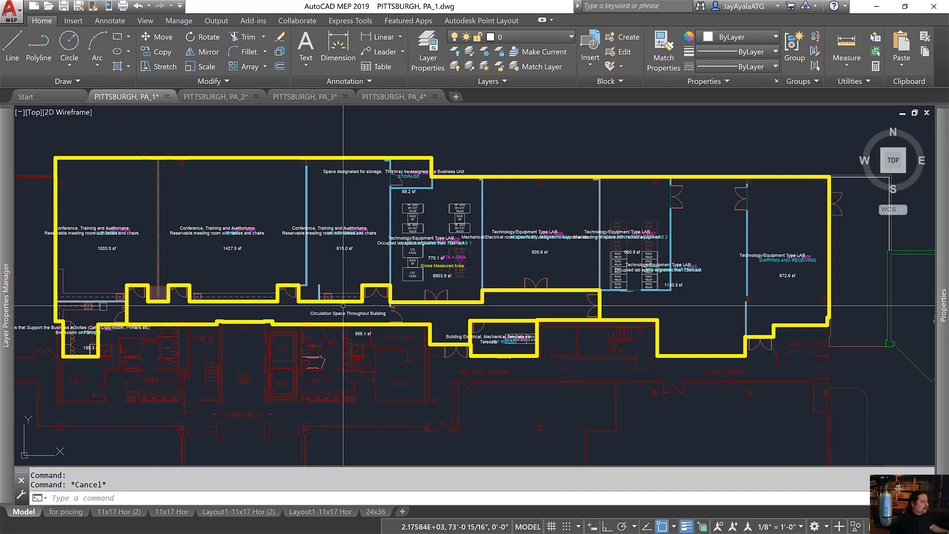
pyautogui.write('fdm')
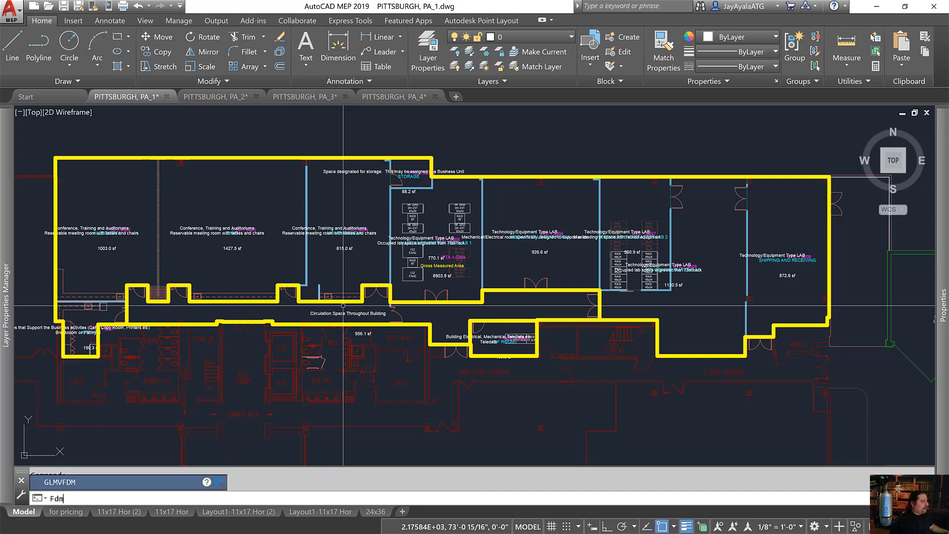
pyautogui.press('Return')
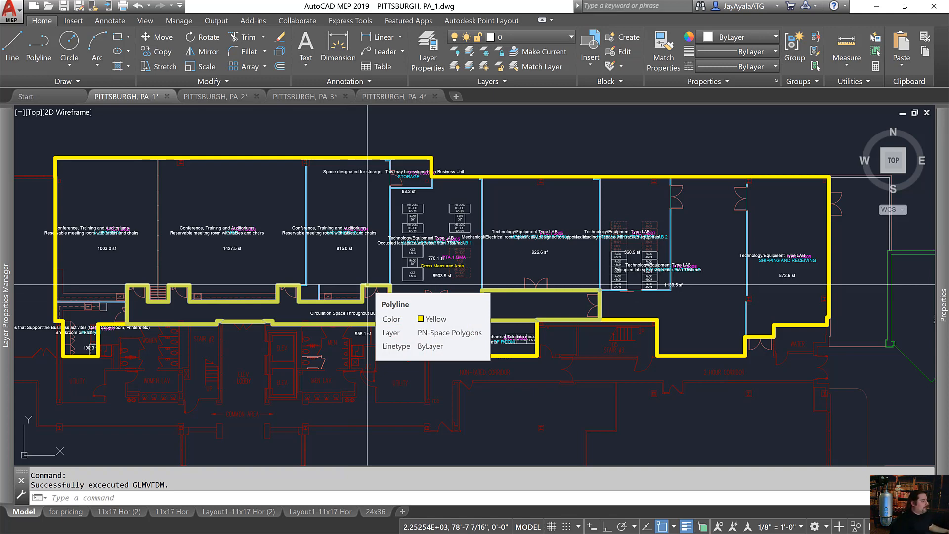
pyautogui.press('ctrl')
pyautogui.press('ctrl')
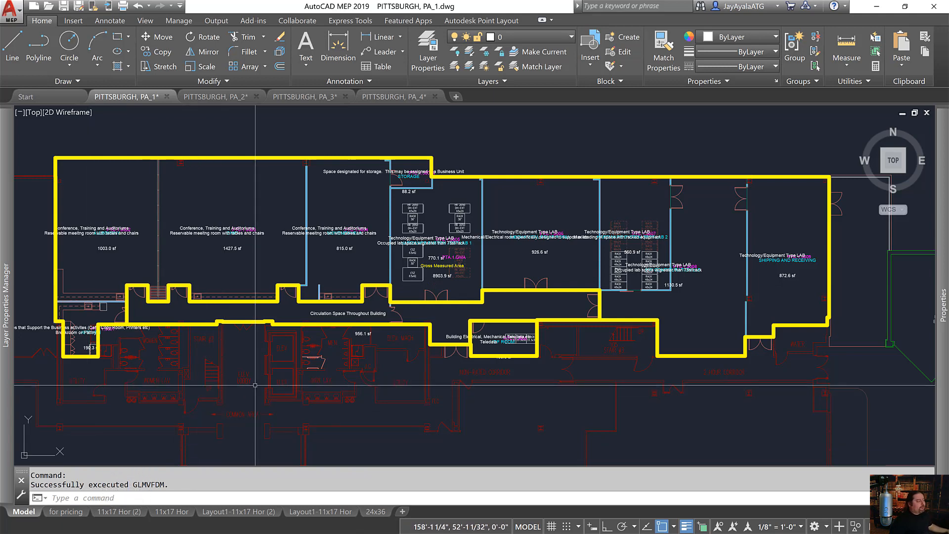
# - Switch to the Lisp Order.xlsx workbook in Excel and review the struck-out 15,000 entity limit entry, GLMVXV.lsp
pyautogui.hotkey('alt', 'Tab')
pyautogui.press('Tab')
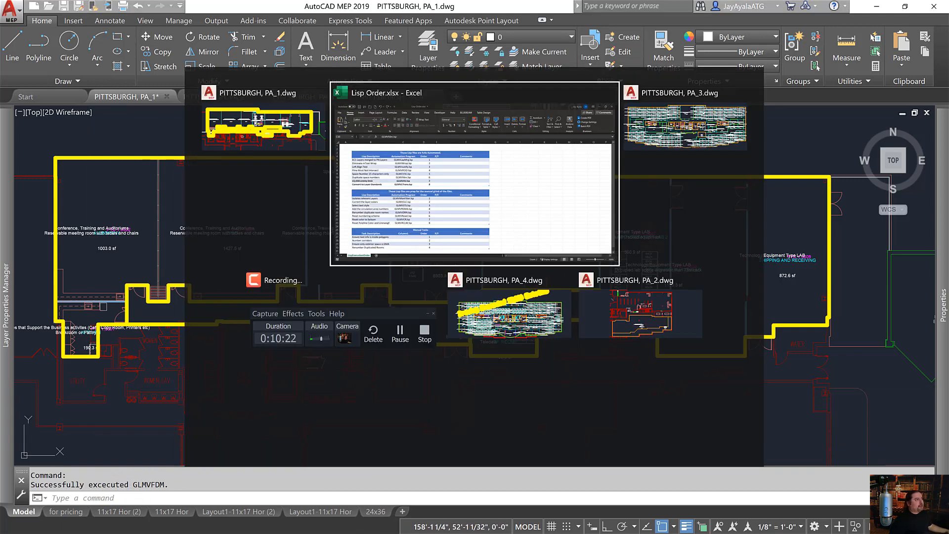
pyautogui.click(160, 264)
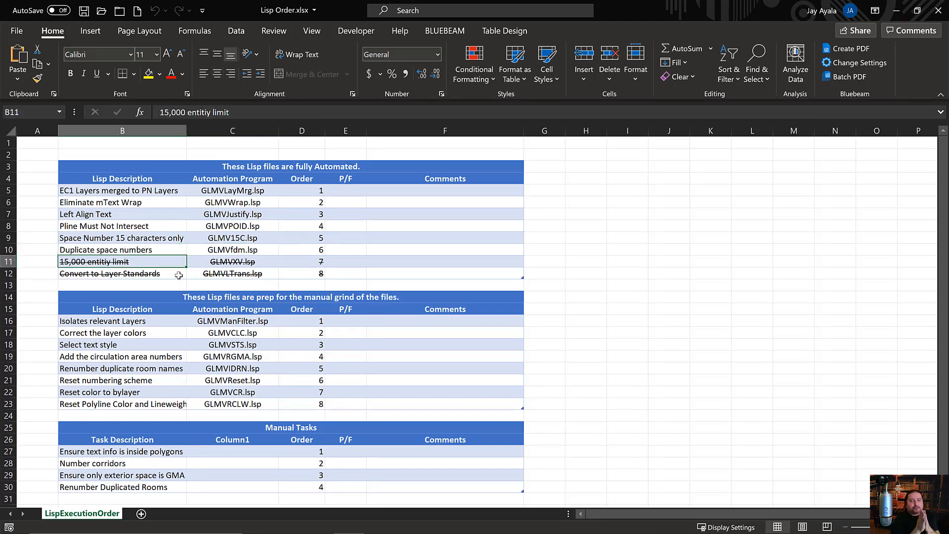
pyautogui.press('Right')
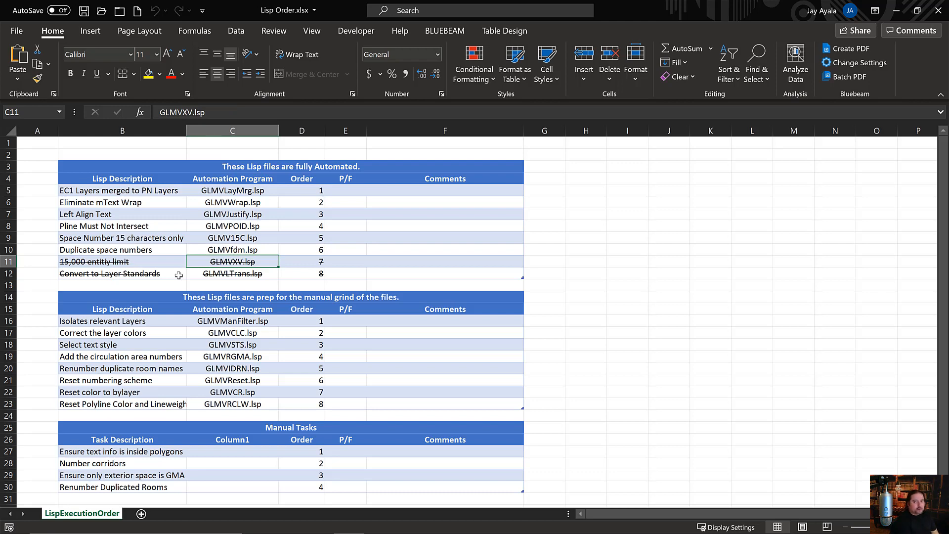
# - Switch to the PITTSBURGH, PA_4 drawing in AutoCAD and erase the objects across the east end of the floor plan
pyautogui.hotkey('alt', 'Tab')
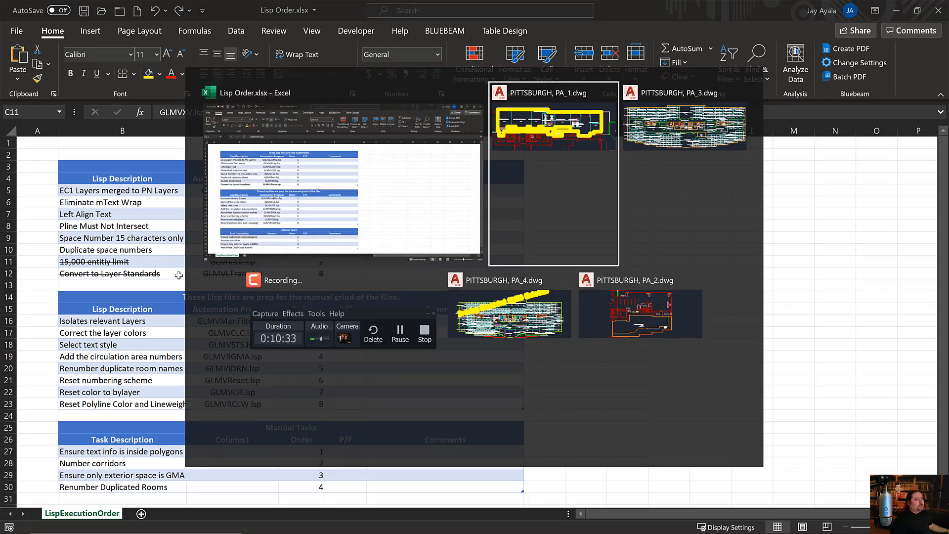
pyautogui.press('Tab')
pyautogui.press('Tab')
pyautogui.press('Tab')
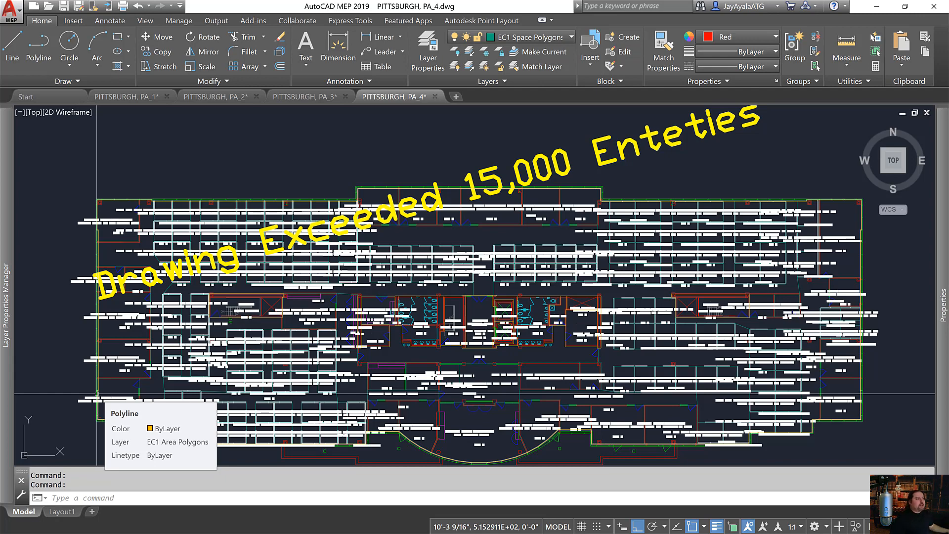
pyautogui.click(885, 423)
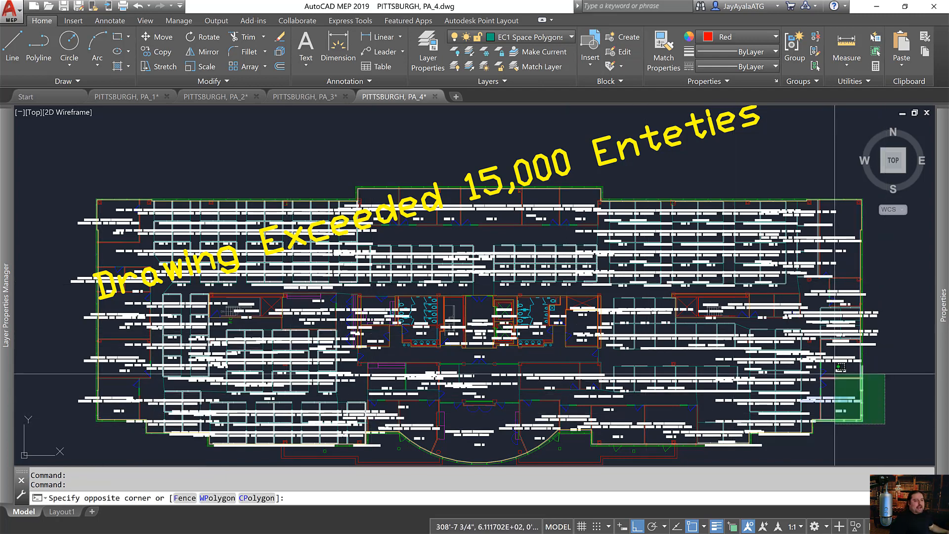
pyautogui.click(719, 193)
pyautogui.press('Delete')
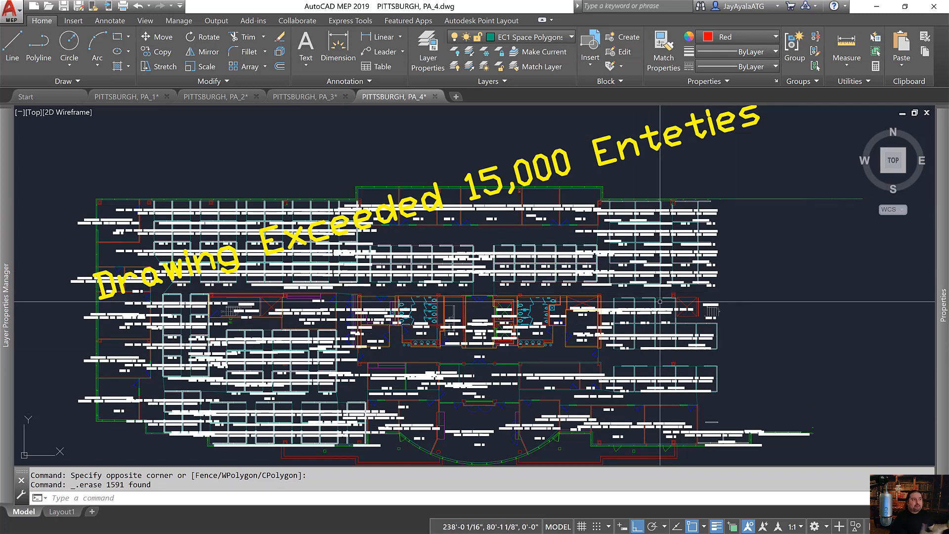
# - Erase the slanted yellow "Drawing Exceeded 15,000 Enteties" text lying across the floor plan
pyautogui.click(686, 169)
pyautogui.click(633, 145)
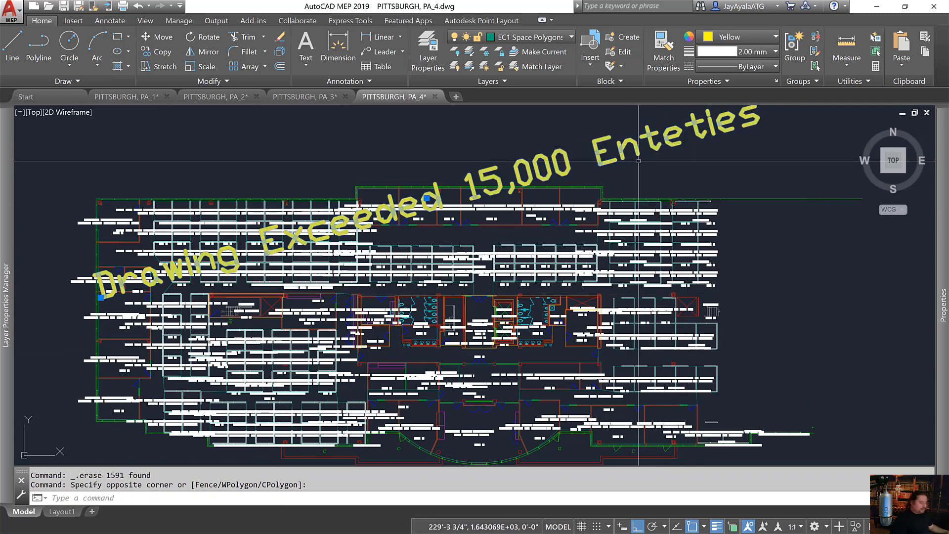
pyautogui.press('Delete')
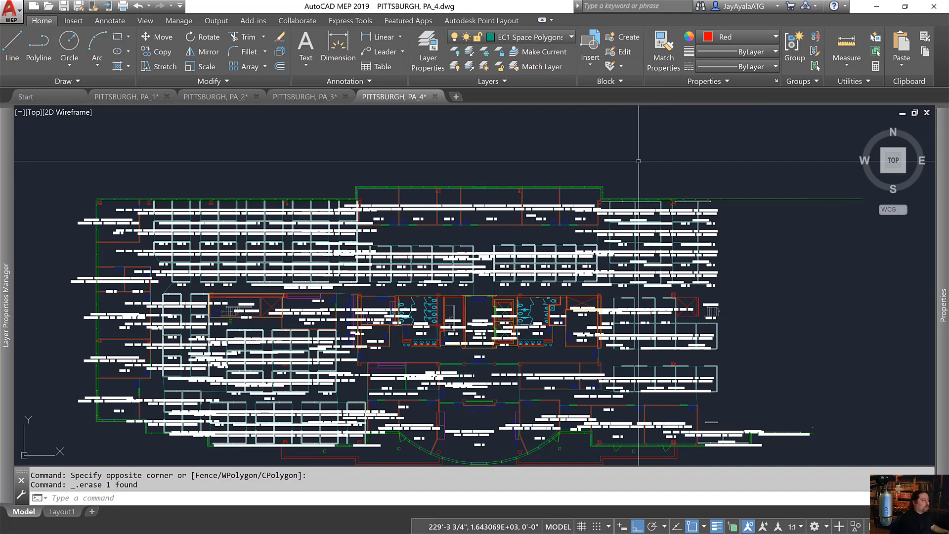
# - Run the GLMVXV routine on the PITTSBURGH, PA_4 drawing
pyautogui.write('glmv')
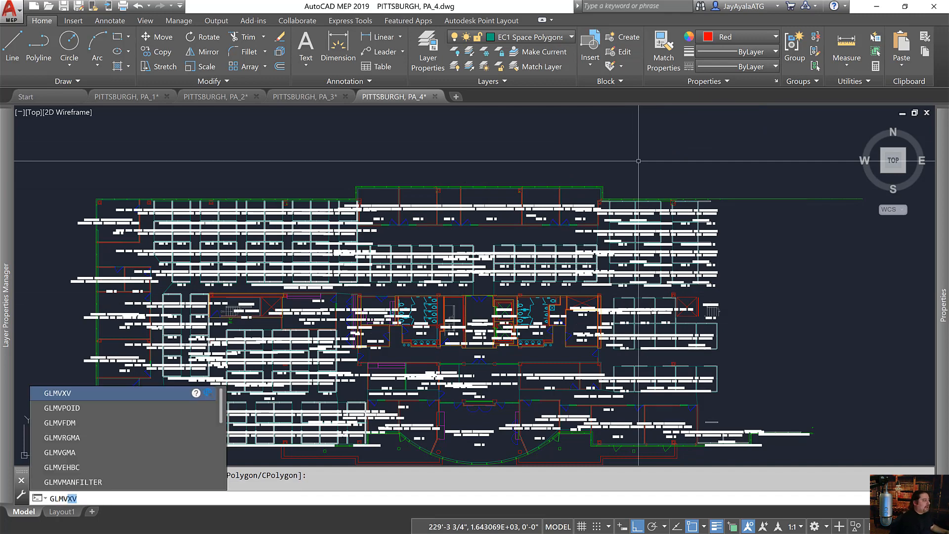
pyautogui.write('xv')
pyautogui.press('Return')
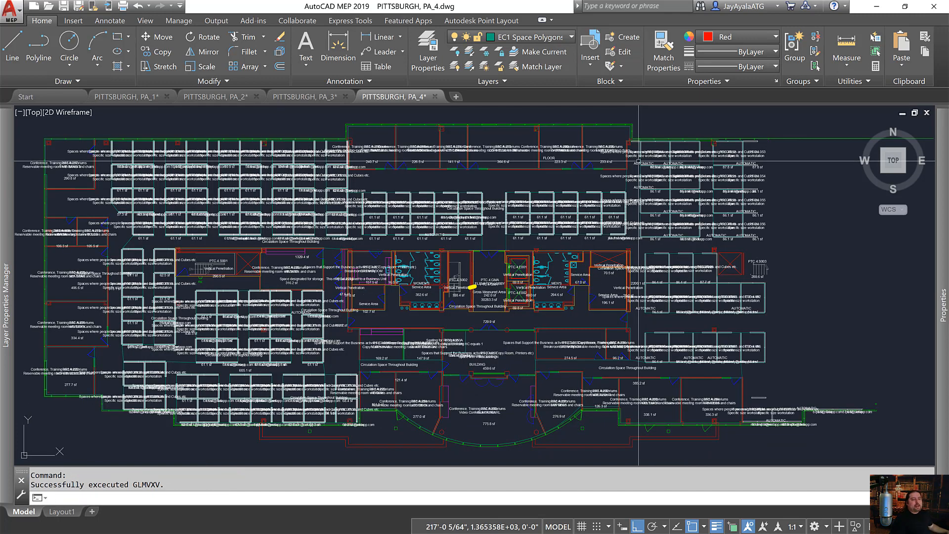
# - Scale up the tiny yellow text beside the elevator lobby until it stretches across the whole floor plan
pyautogui.scroll(9, 487, 283)
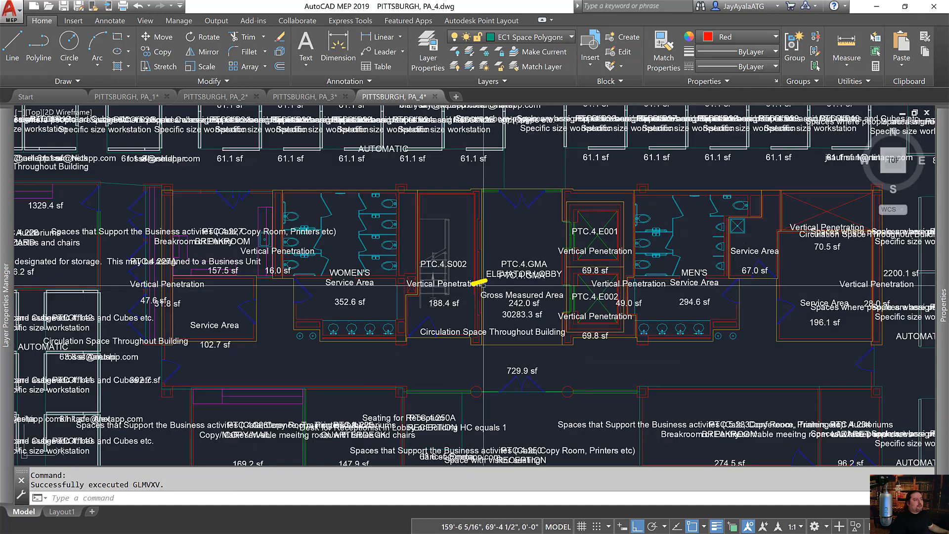
pyautogui.click(464, 274)
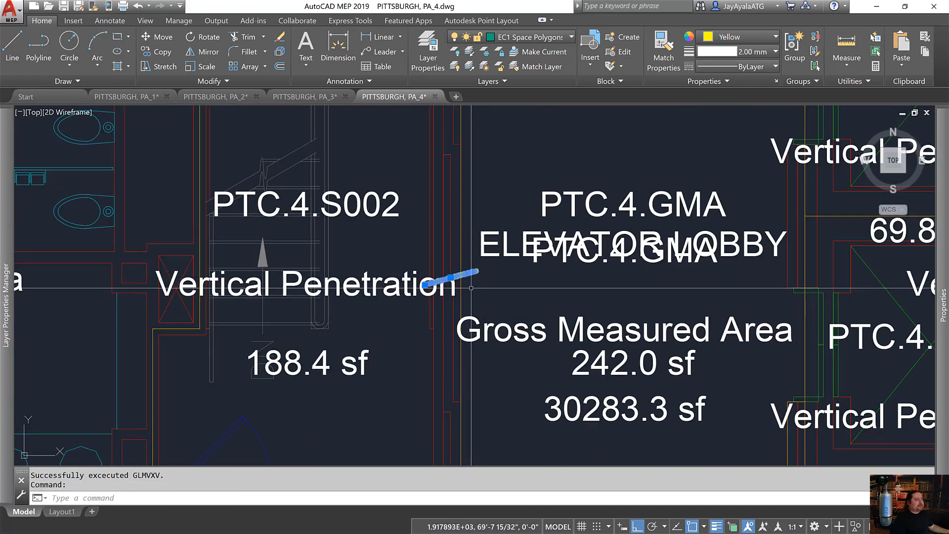
pyautogui.scroll(2, 472, 288)
pyautogui.press('Escape')
pyautogui.click(472, 272)
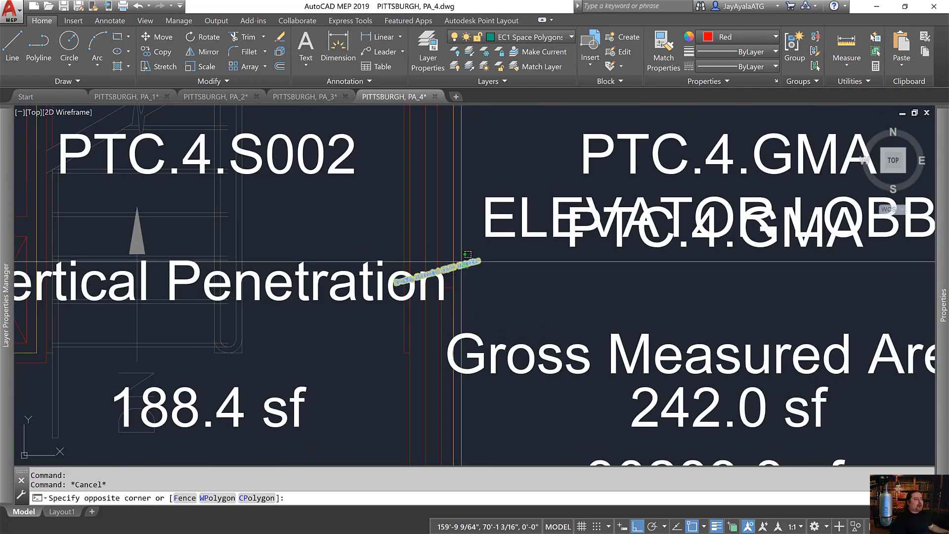
pyautogui.press('Escape')
pyautogui.write('sd')
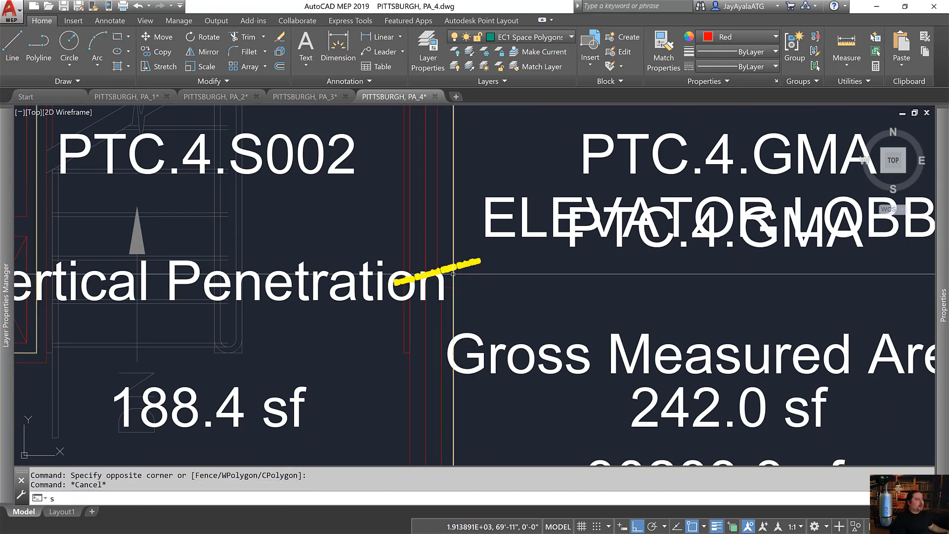
pyautogui.press('Return')
pyautogui.write('sc')
pyautogui.press('Return')
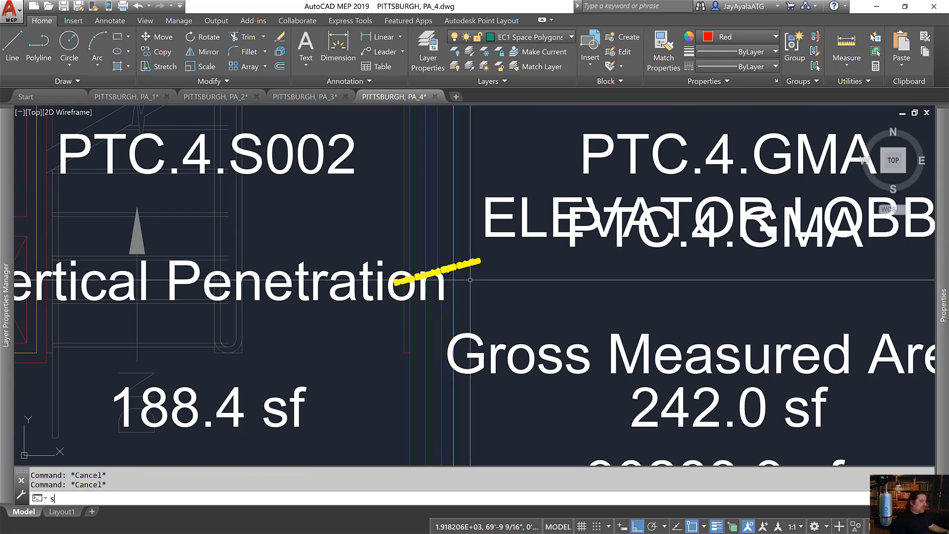
pyautogui.click(464, 268)
pyautogui.click(437, 272)
pyautogui.press('Return')
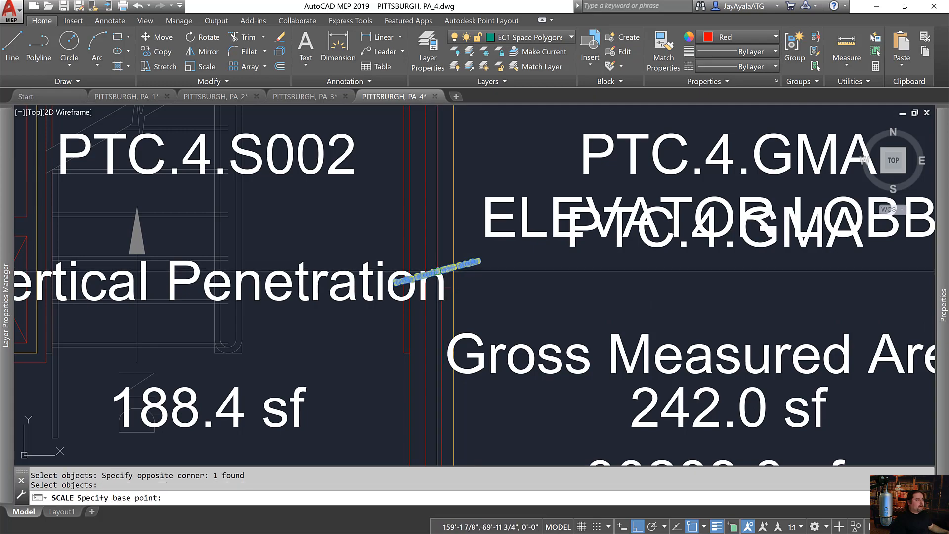
pyautogui.click(438, 272)
pyautogui.scroll(-6, 445, 269)
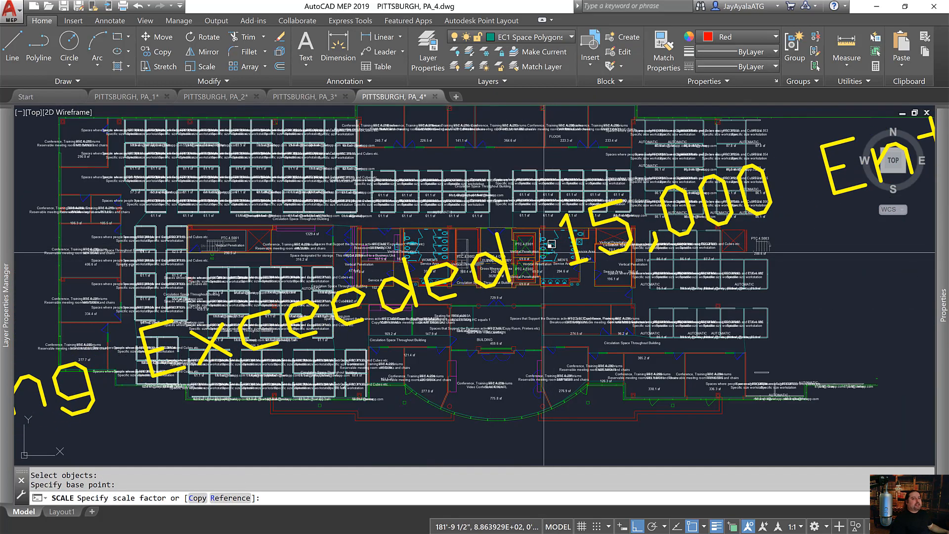
pyautogui.click(502, 277)
pyautogui.scroll(-4, 502, 277)
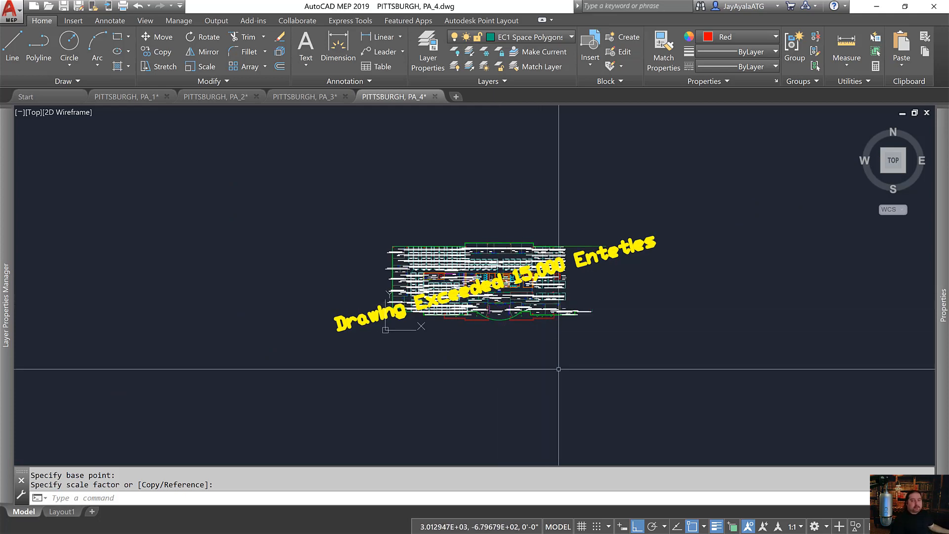
pyautogui.press('Escape')
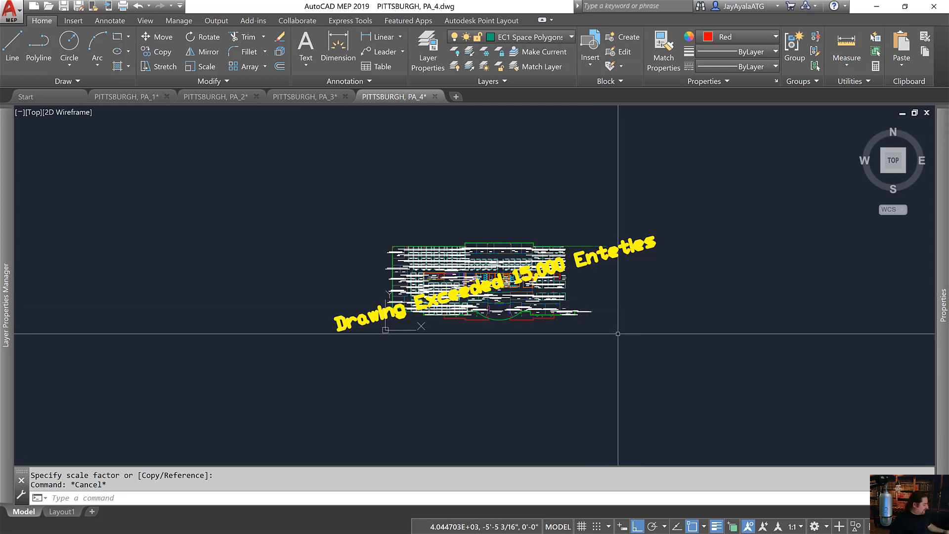
# - Undo the text scaling, the GLMVXV run and the two erasures in the PITTSBURGH, PA_4 drawing
pyautogui.hotkey('ctrl', 'z')
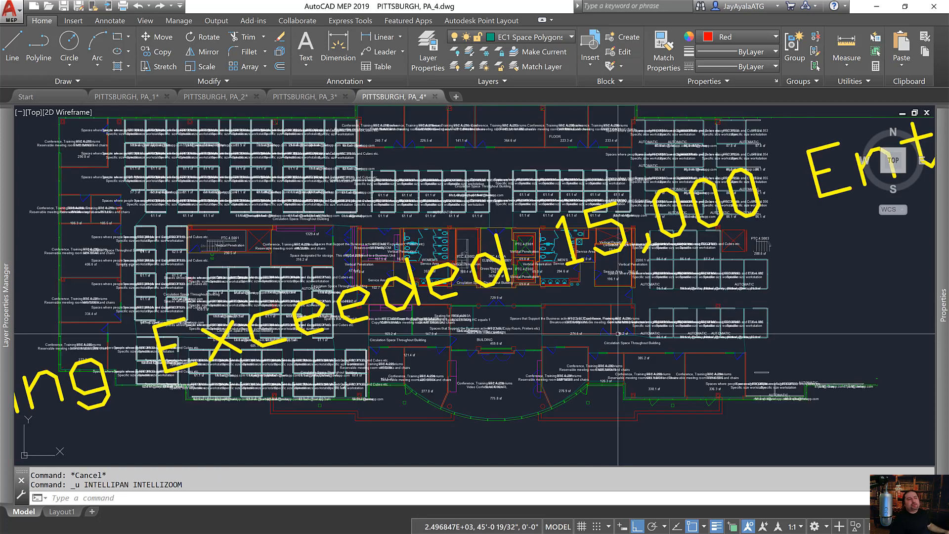
pyautogui.hotkey('ctrl', 'z')
pyautogui.hotkey('ctrl', 'z')
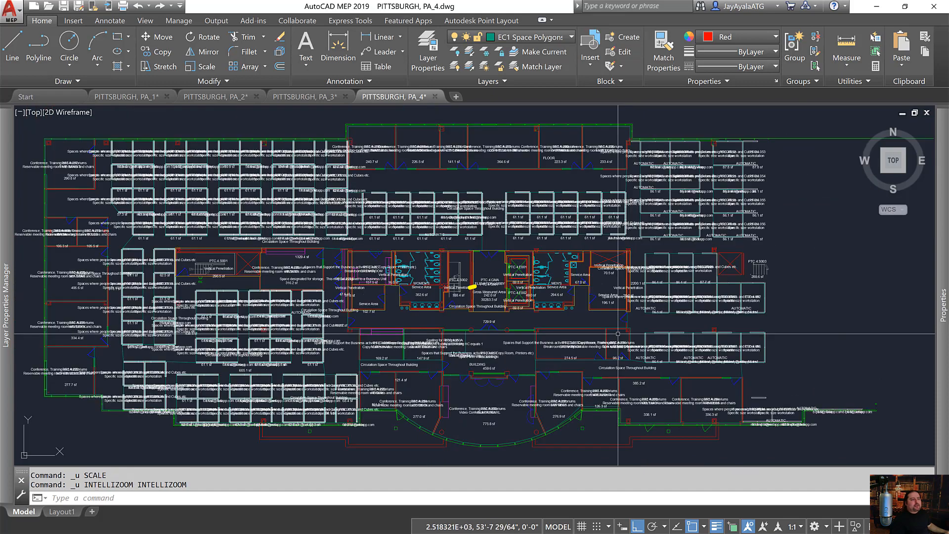
pyautogui.hotkey('ctrl', 'z')
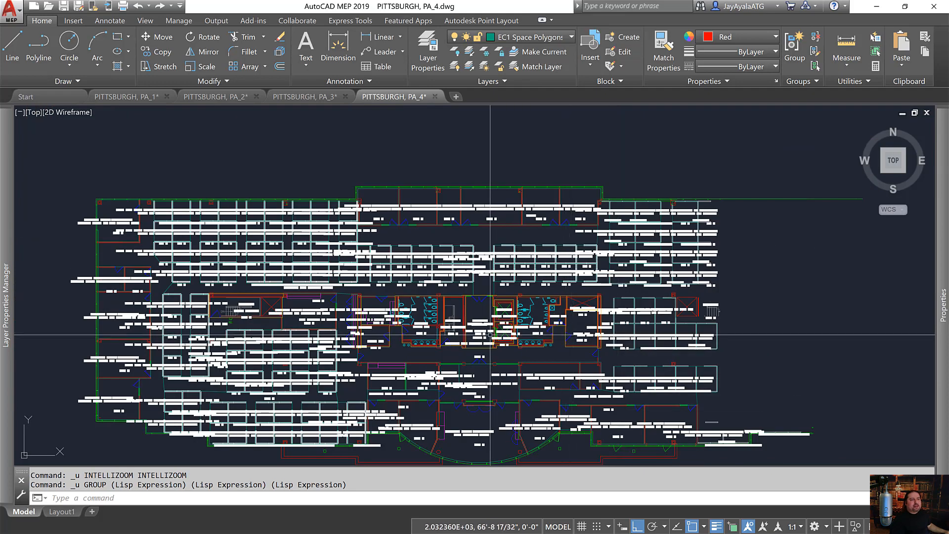
pyautogui.hotkey('ctrl', 'z')
pyautogui.hotkey('ctrl', 'z')
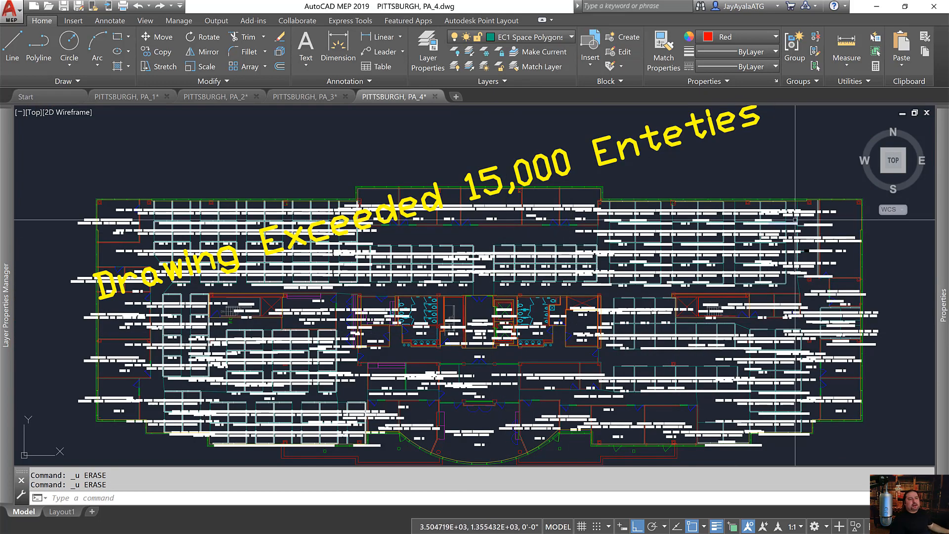
# - Examine the space labels, workstations and exterior wall in the northeast part of the floor plan, ending with the drawing's full extents
pyautogui.scroll(8, 671, 248)
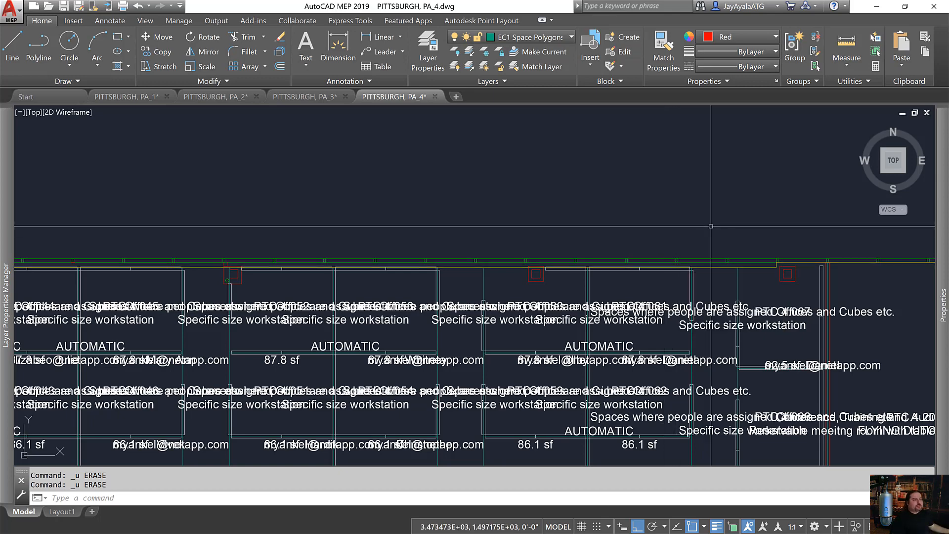
pyautogui.scroll(-5, 664, 265)
pyautogui.scroll(2, 691, 284)
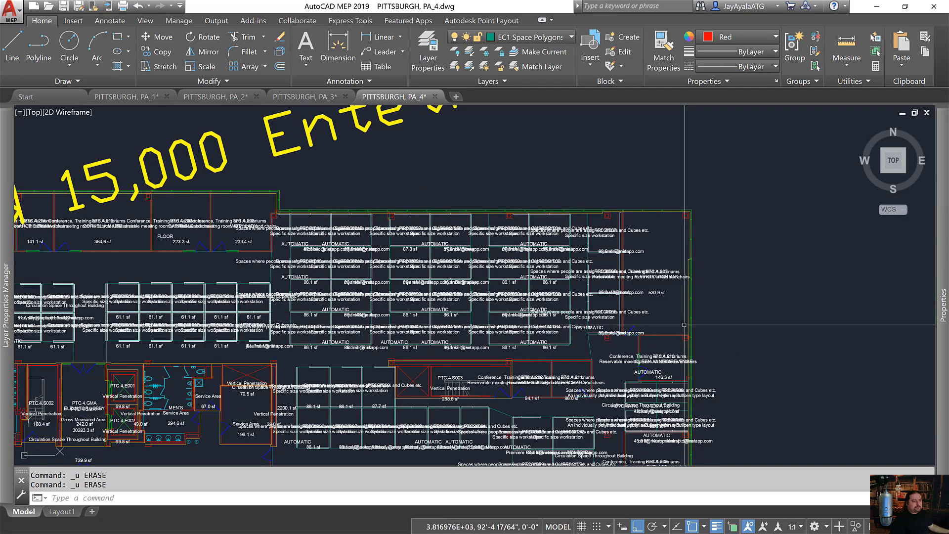
pyautogui.scroll(10, 489, 356)
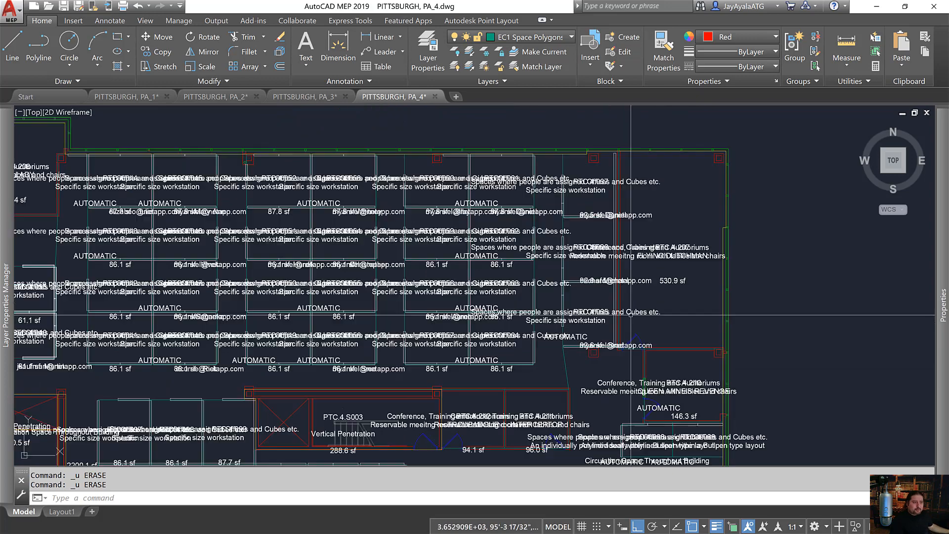
pyautogui.moveTo(719, 400); pyautogui.dragTo(596, 347, button='middle')
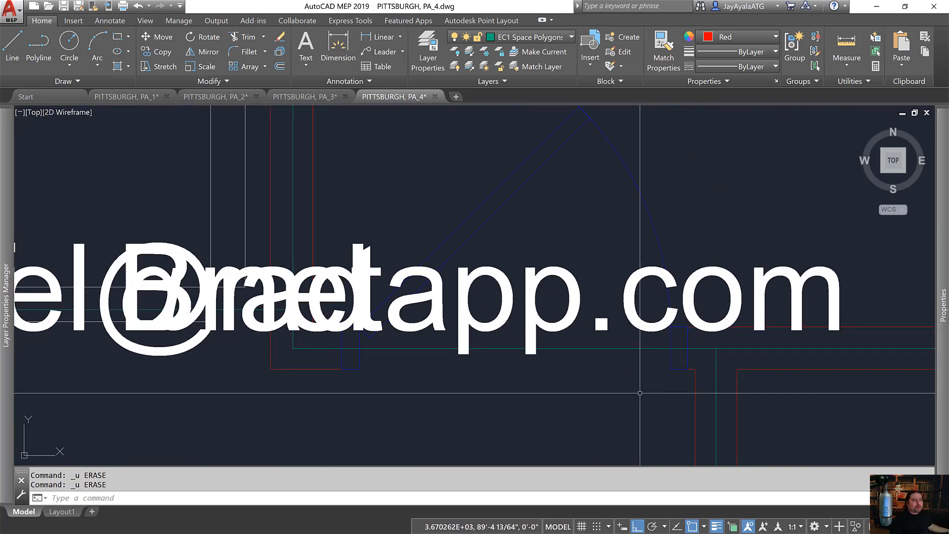
pyautogui.scroll(-10, 698, 373)
pyautogui.moveTo(698, 372); pyautogui.dragTo(517, 304, button='middle')
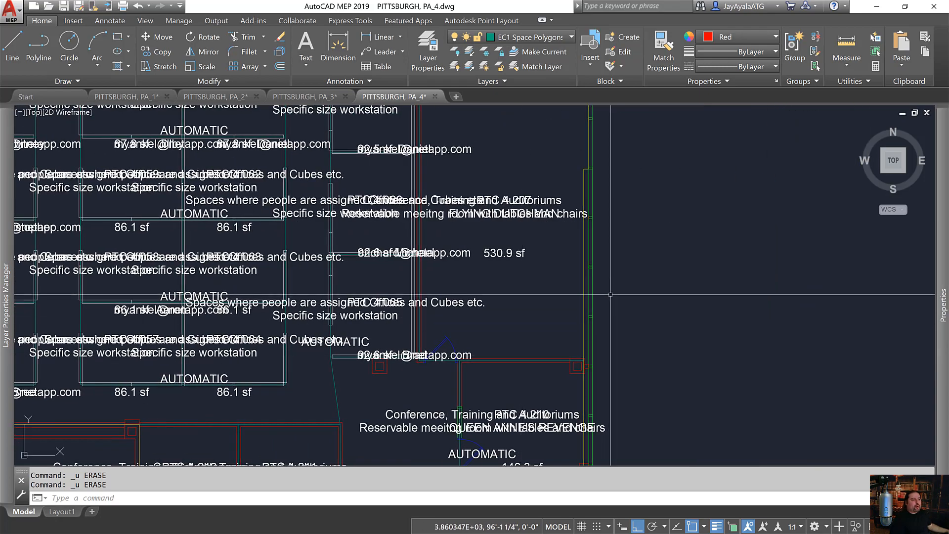
pyautogui.scroll(10, 584, 259)
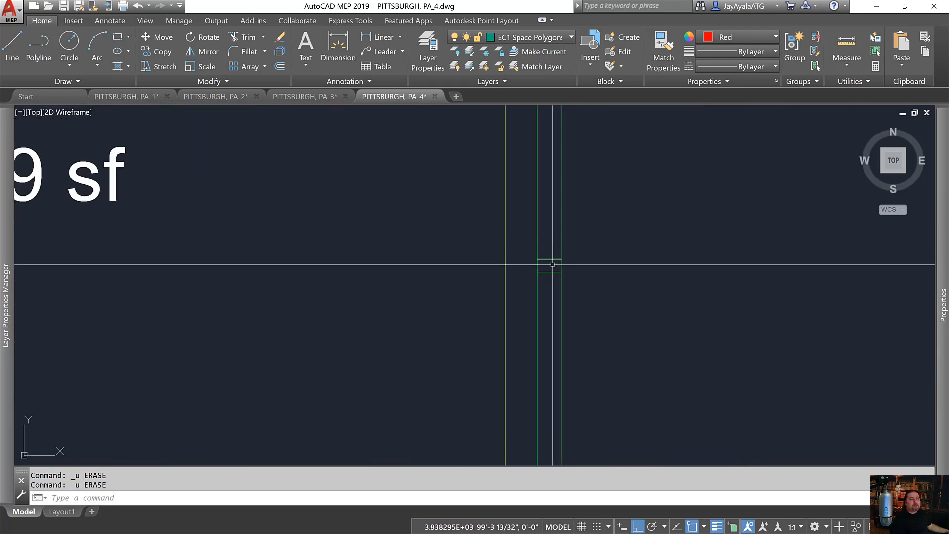
pyautogui.scroll(-8, 670, 306)
pyautogui.scroll(-3, 670, 306)
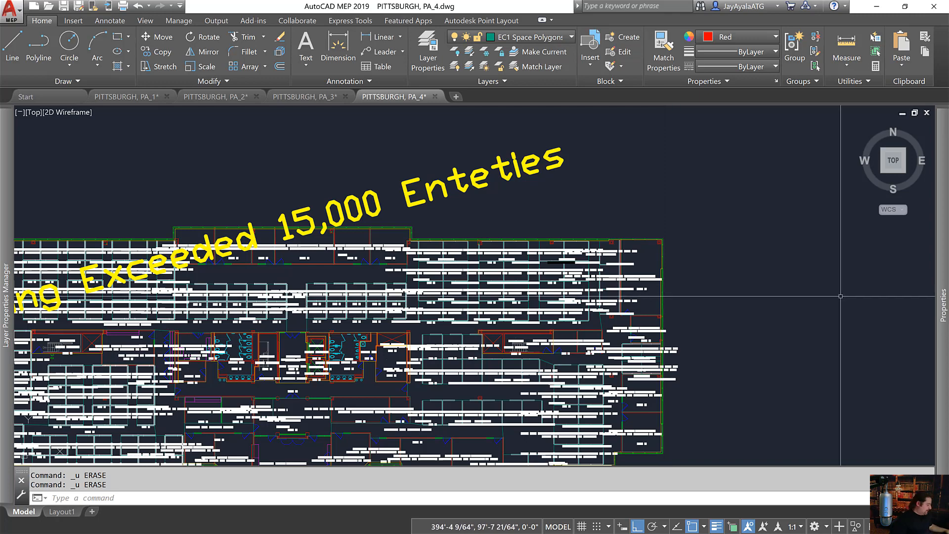
pyautogui.write('z')
pyautogui.press('Return')
pyautogui.write('e')
pyautogui.press('Return')
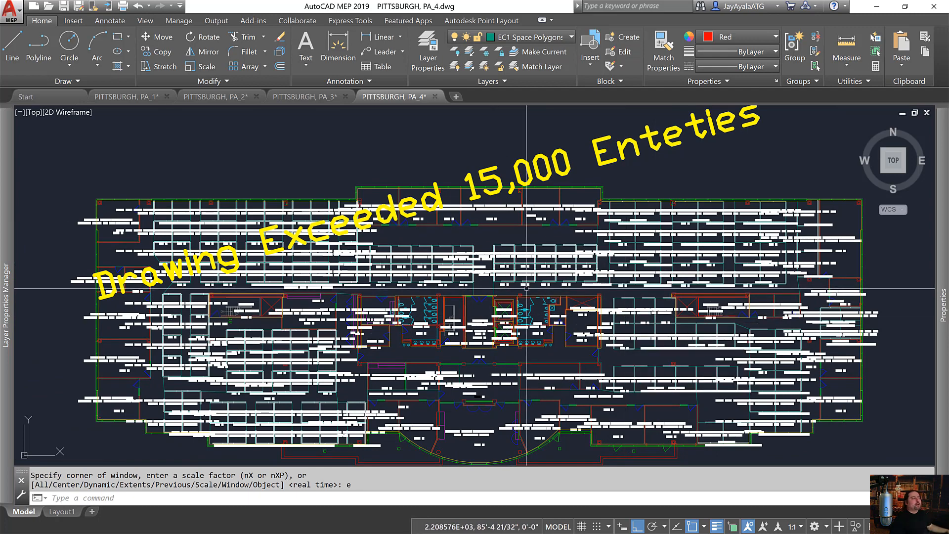
# - Switch to the Lisp Order.xlsx workbook in Excel and select the layer isolation routine entry, GLMVManFilter.lsp
pyautogui.hotkey('alt', 'Tab')
pyautogui.hotkey('alt', 'Tab')
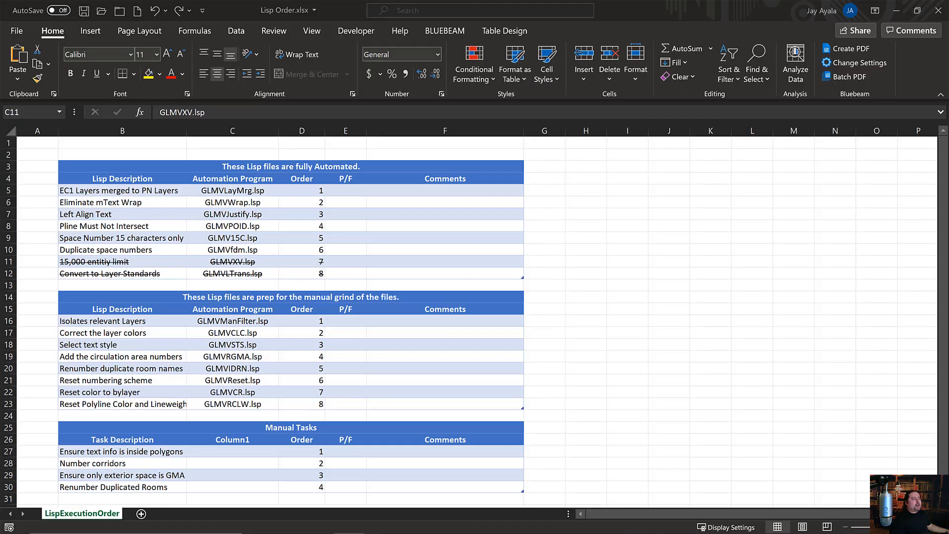
pyautogui.hotkey('alt', 'Tab')
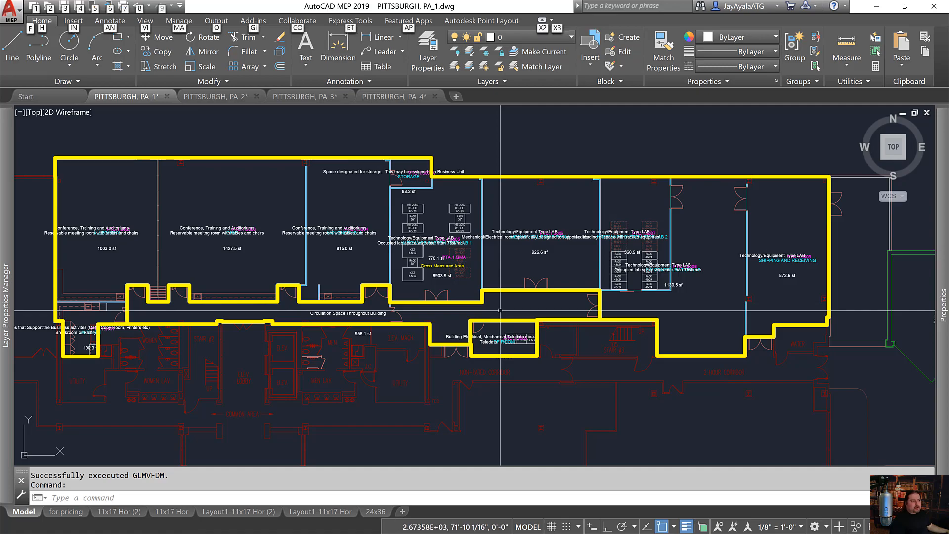
pyautogui.hotkey('alt', 'Tab')
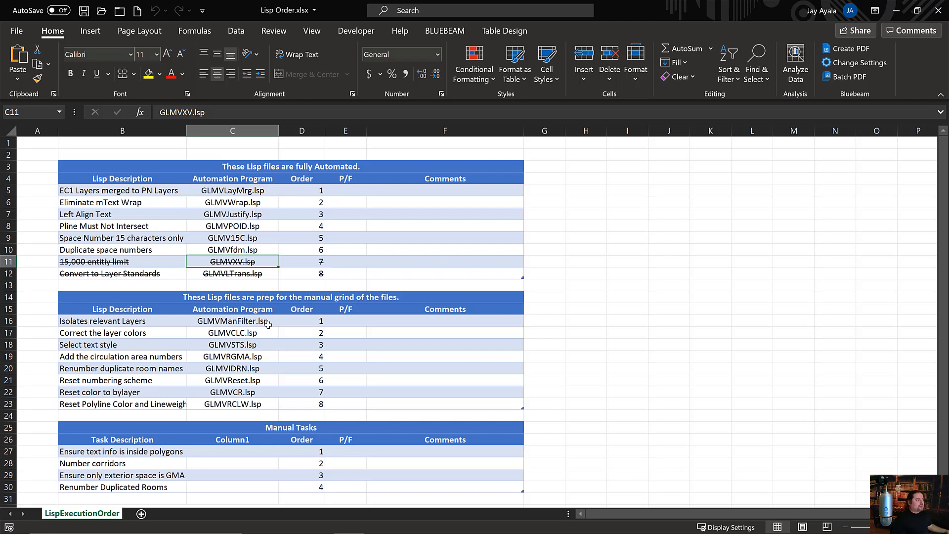
pyautogui.click(237, 323)
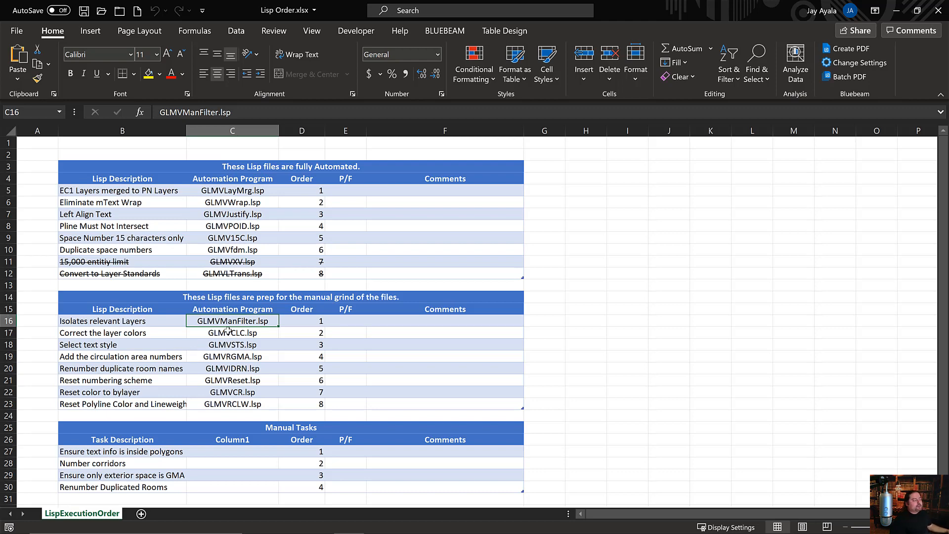
# - Switch to the PITTSBURGH, PA_1 drawing in AutoCAD and run the GLMVMANFILTER routine to isolate the relevant layers
pyautogui.hotkey('alt', 'Tab')
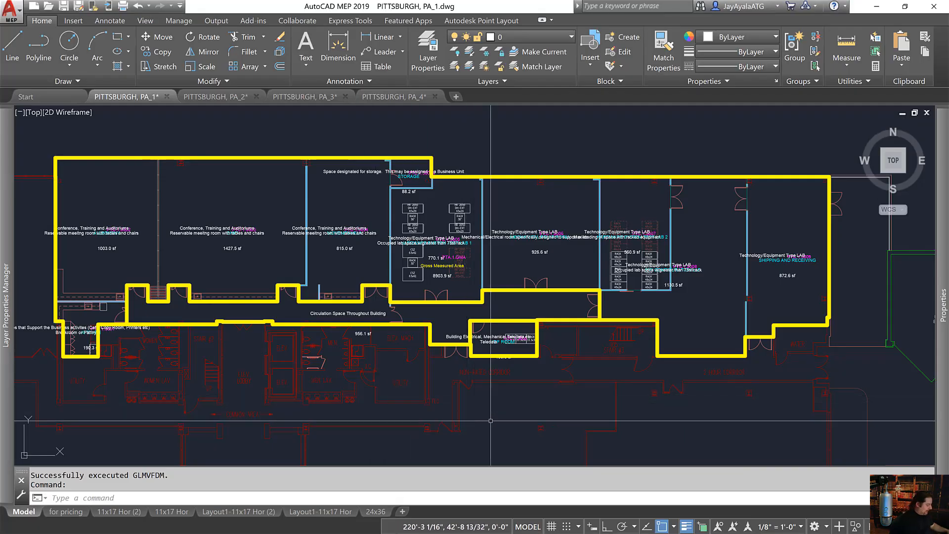
pyautogui.write('man')
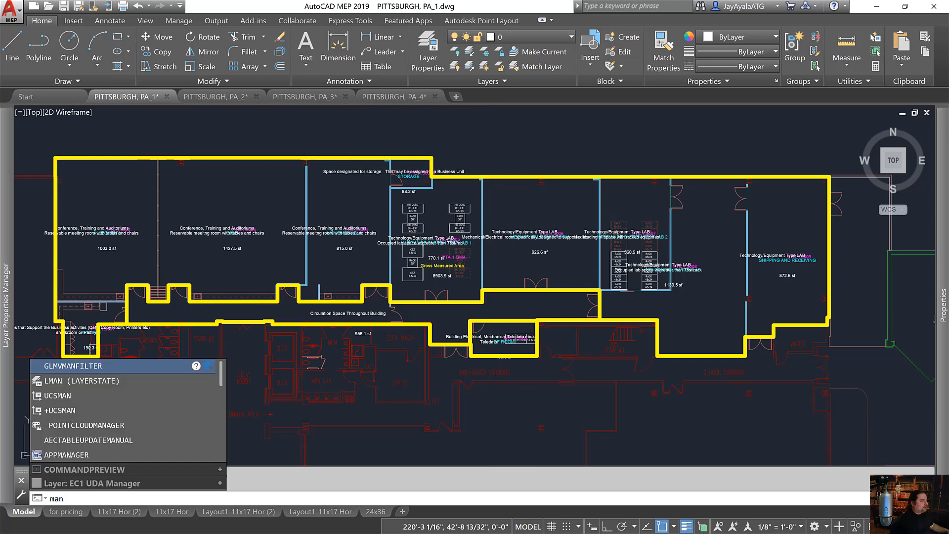
pyautogui.press('Return')
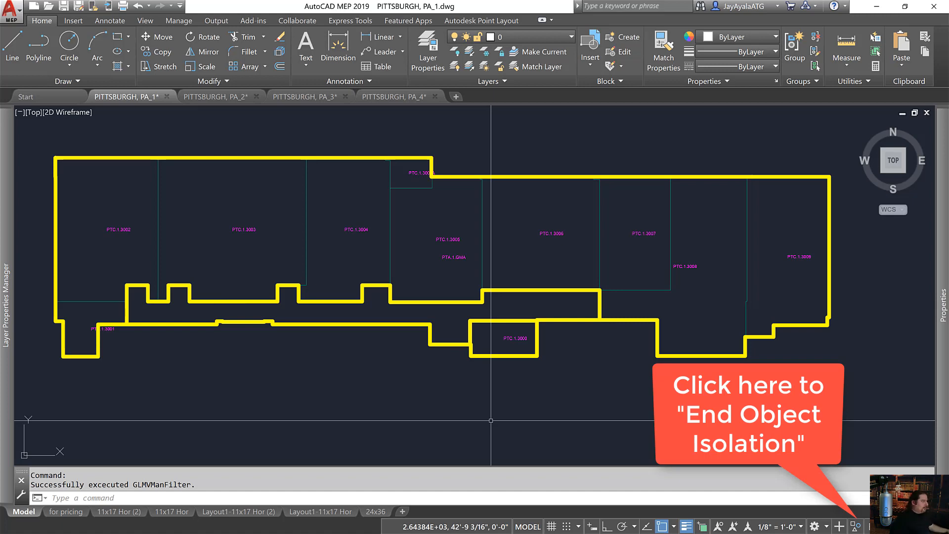
# - Switch to the Lisp Order.xlsx workbook in Excel and highlight the "Correct the layer colors" entry with its GLMVCLC.lsp program
pyautogui.hotkey('alt', 'Tab')
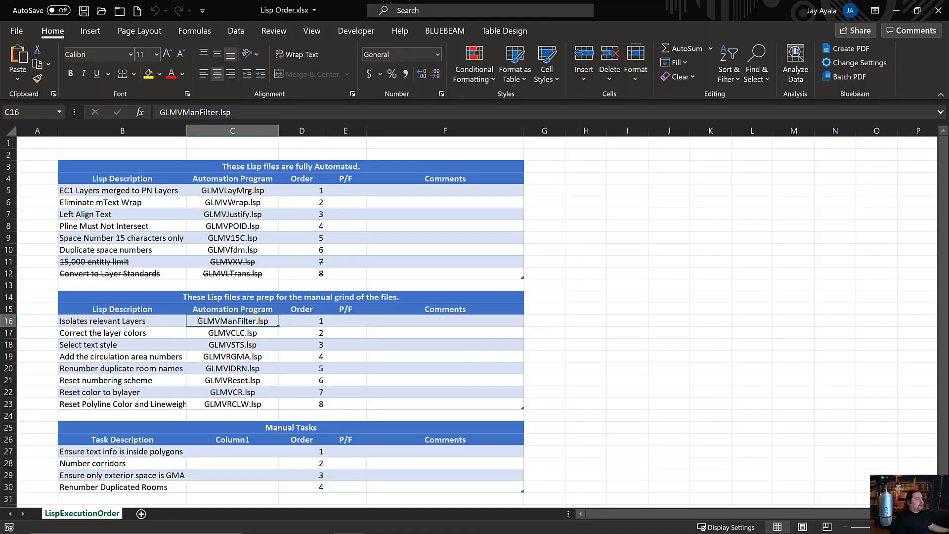
pyautogui.moveTo(133, 330); pyautogui.dragTo(213, 332)
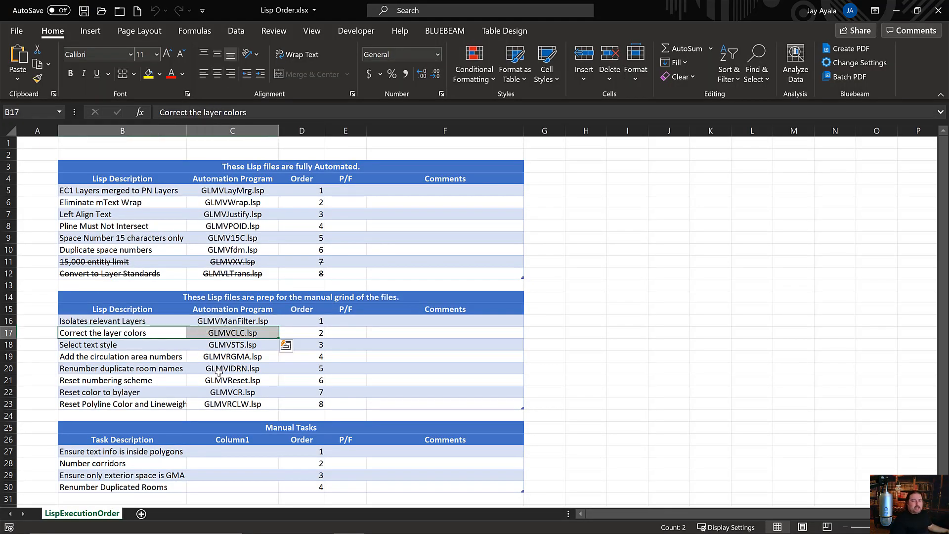
pyautogui.hotkey('alt', 'Tab')
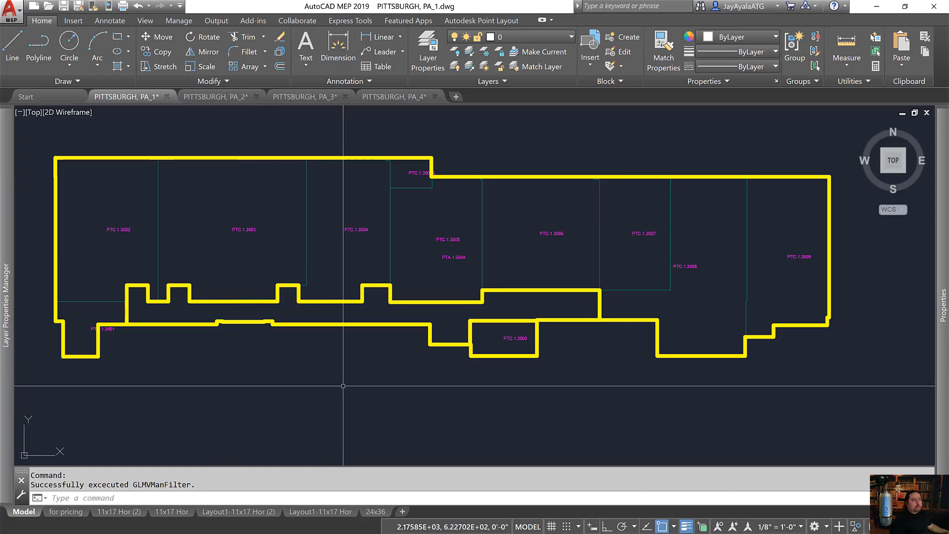
pyautogui.click(355, 230)
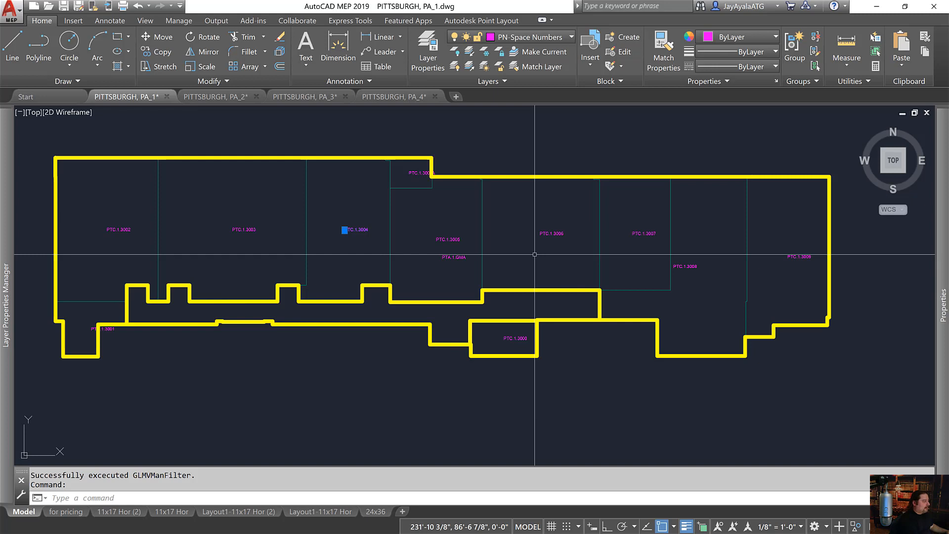
pyautogui.write('clc')
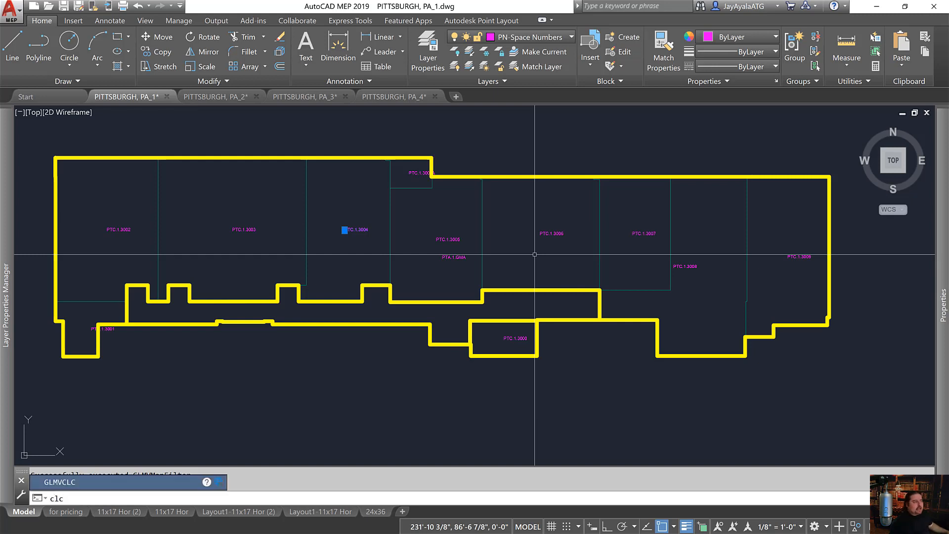
pyautogui.hotkey('alt', 'Tab')
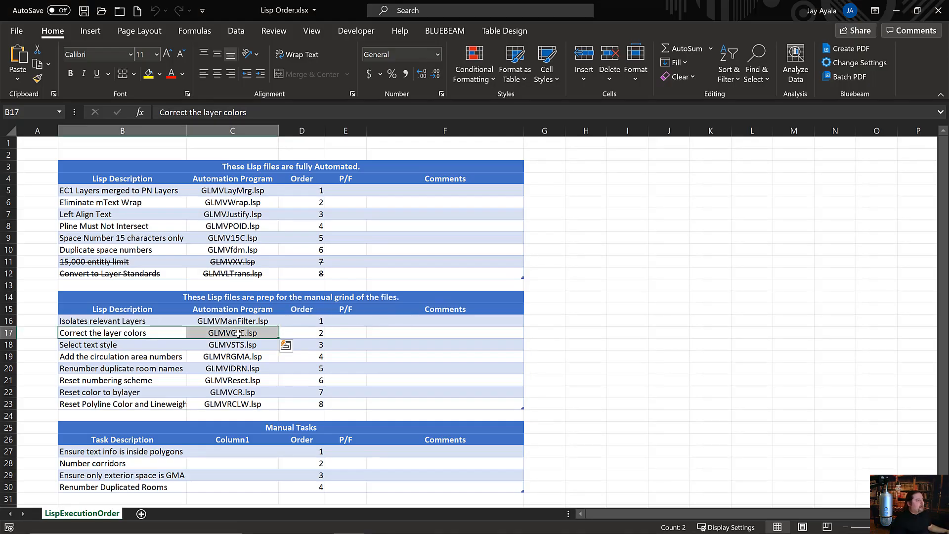
# - Switch to the PITTSBURGH, PA_1 drawing in AutoCAD and run the GLMVCLC routine to correct the layer colors
pyautogui.hotkey('alt', 'Tab')
pyautogui.hotkey('alt', 'Tab')
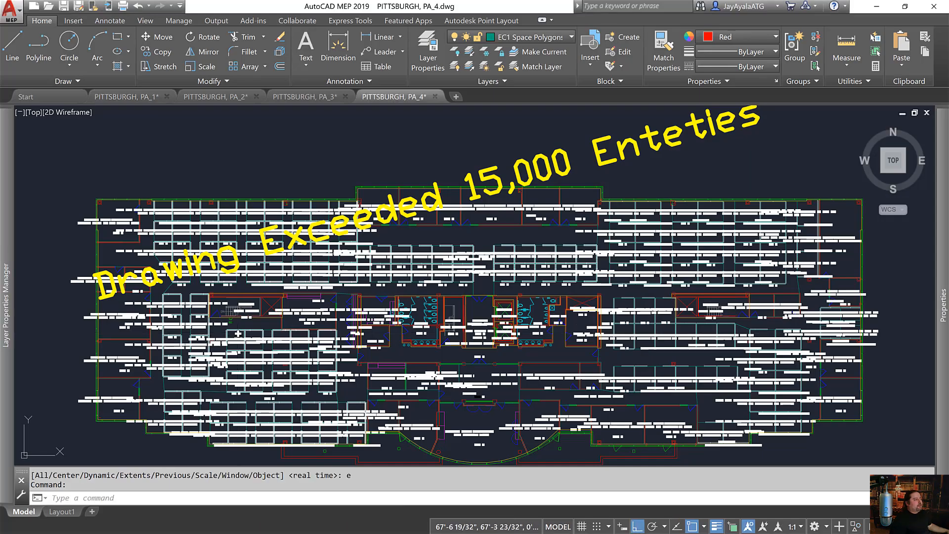
pyautogui.hotkey('alt', 'Tab')
pyautogui.hotkey('alt', 'Tab')
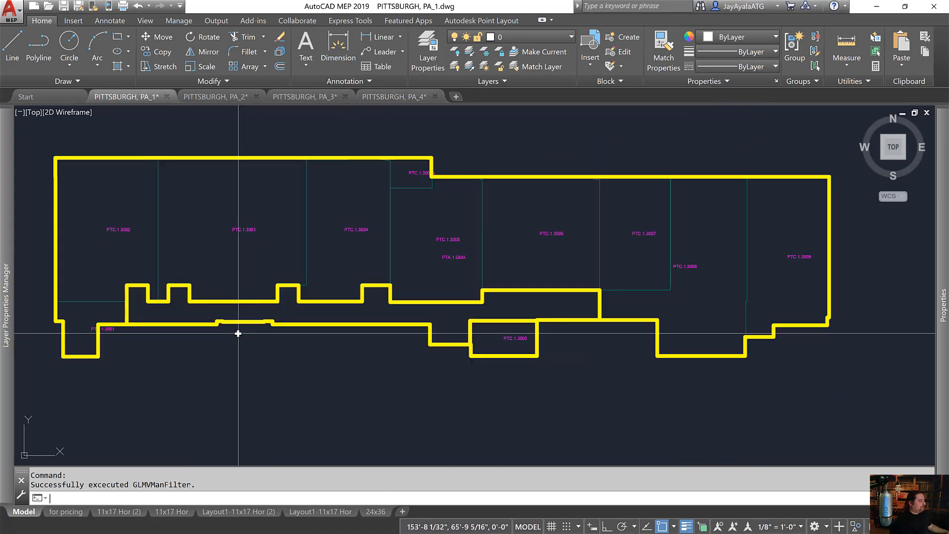
pyautogui.press('Up')
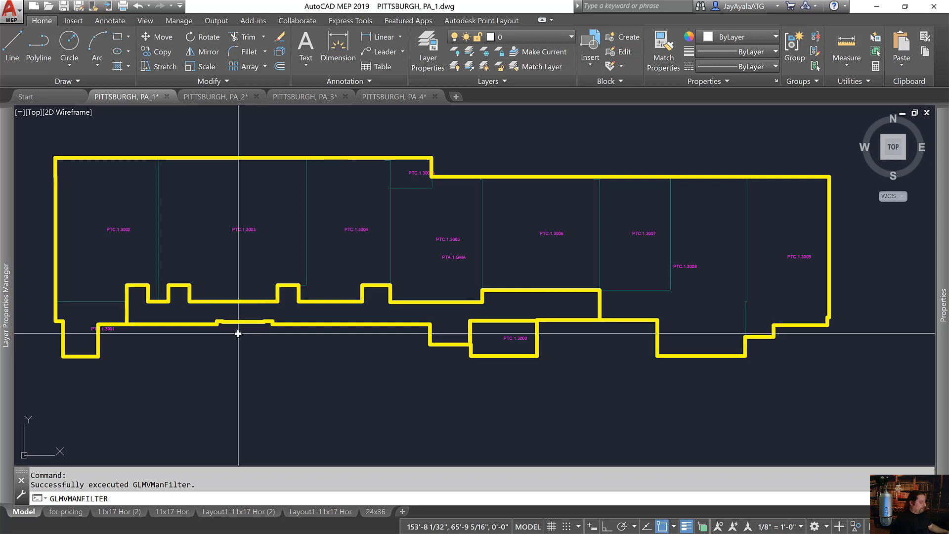
pyautogui.press('BackSpace')
pyautogui.press('BackSpace')
pyautogui.press('BackSpace')
pyautogui.press('BackSpace')
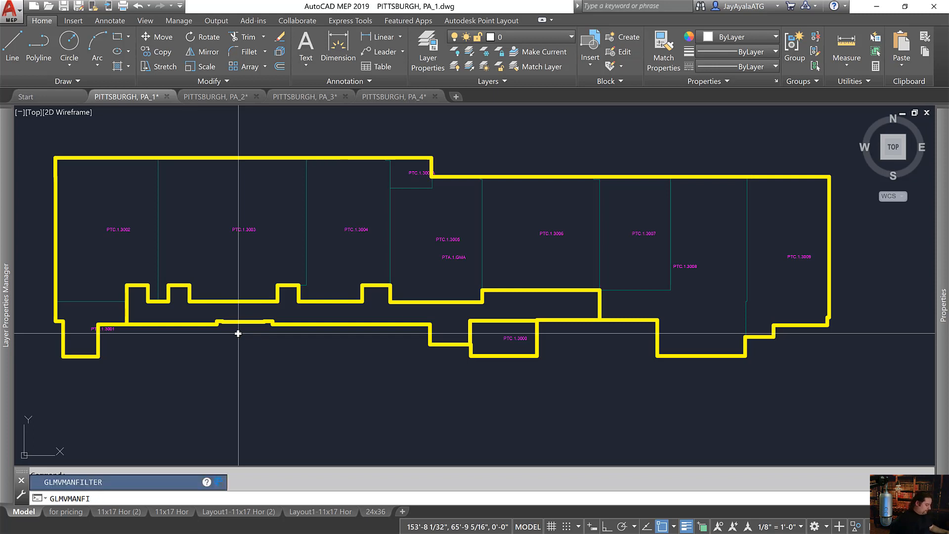
pyautogui.hotkey('shift', 'Home')
pyautogui.write('clc')
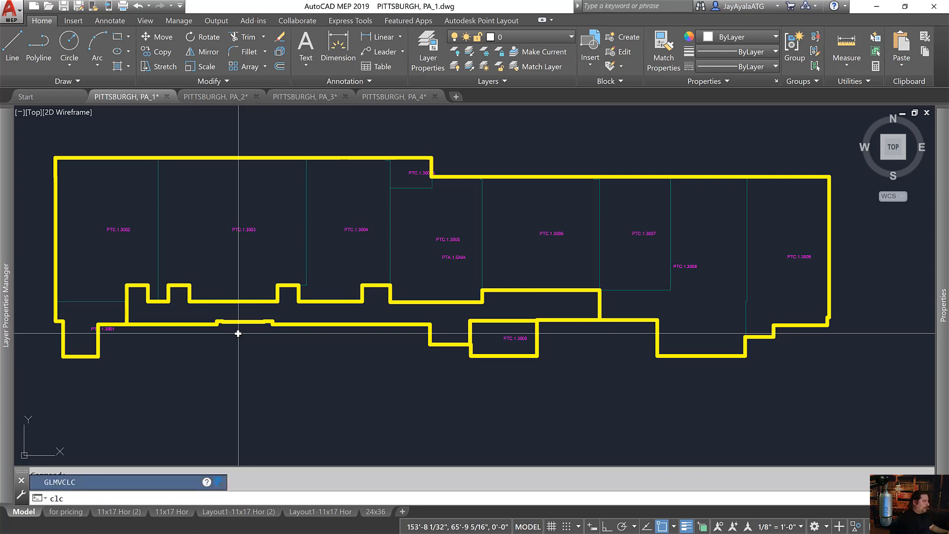
pyautogui.press('Return')
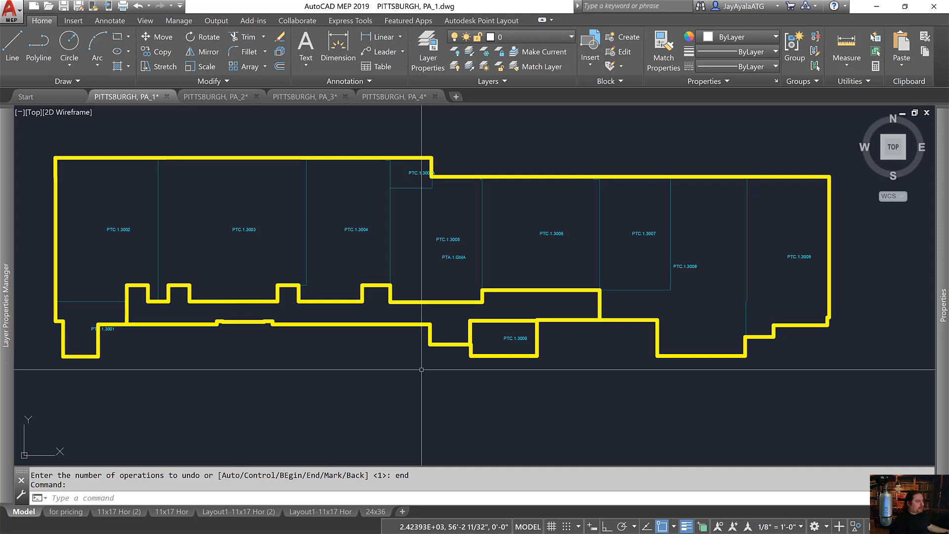
# - Switch to the Lisp Order.xlsx workbook in Excel and select the GLMVSTS.lsp program of the "Select text style" entry
pyautogui.hotkey('alt', 'Tab')
pyautogui.hotkey('alt', 'Tab')
pyautogui.hotkey('alt', 'Tab')
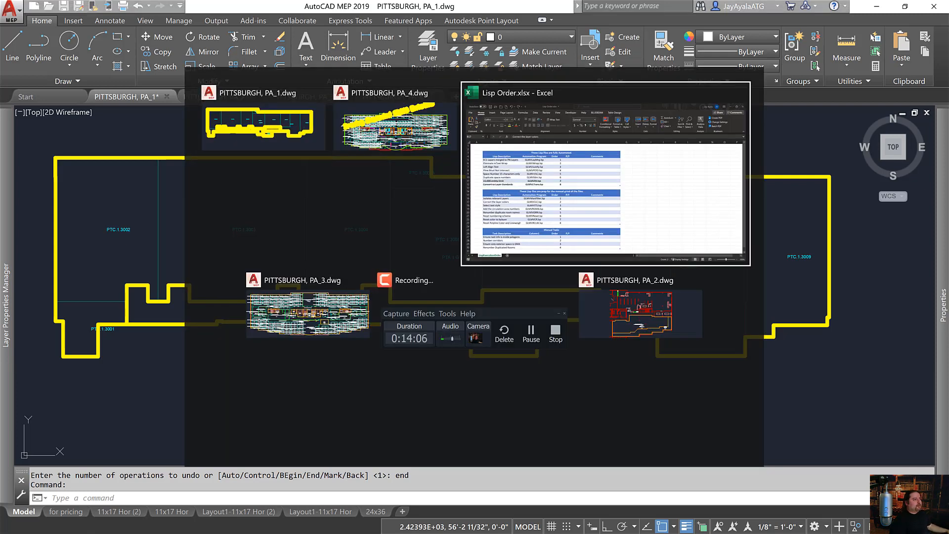
pyautogui.click(147, 346)
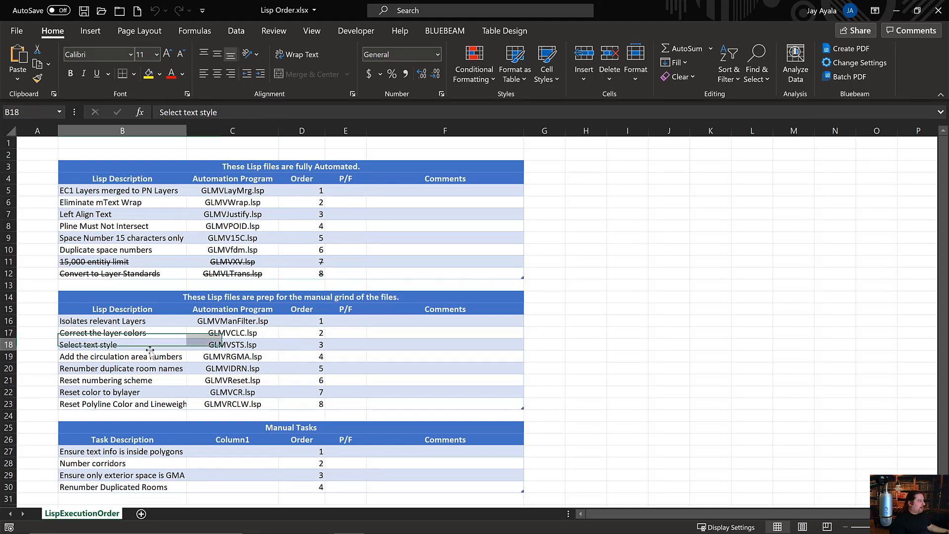
pyautogui.click(242, 344)
pyautogui.click(158, 346)
pyautogui.click(235, 347)
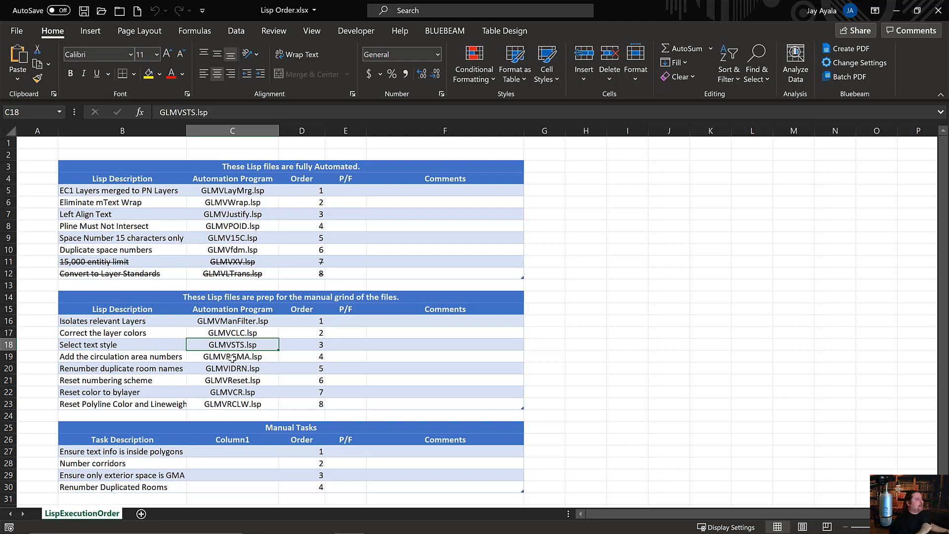
# - Switch to the PITTSBURGH, PA_1 drawing in AutoCAD and run the GLMVSTS text style routine, choosing the PTC.1.3004 label as its object
pyautogui.hotkey('alt', 'Tab')
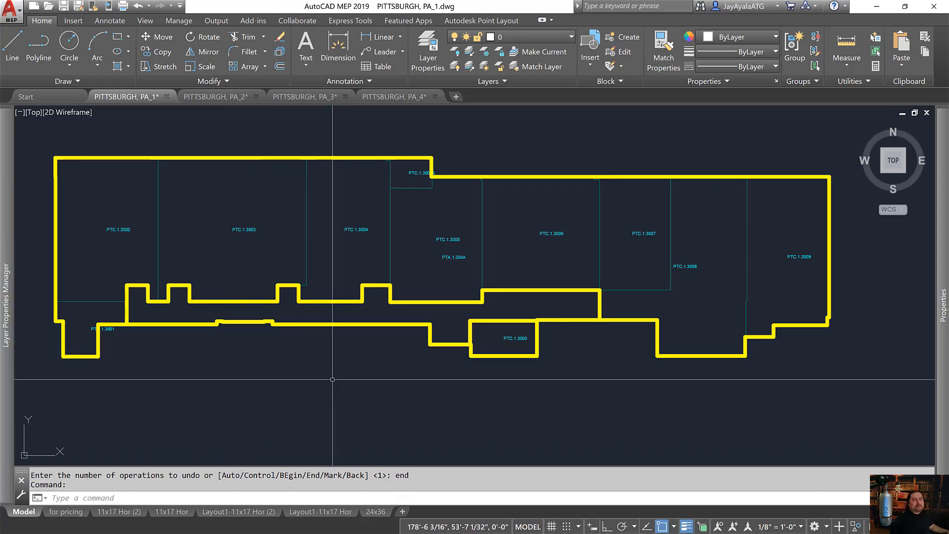
pyautogui.write('sts')
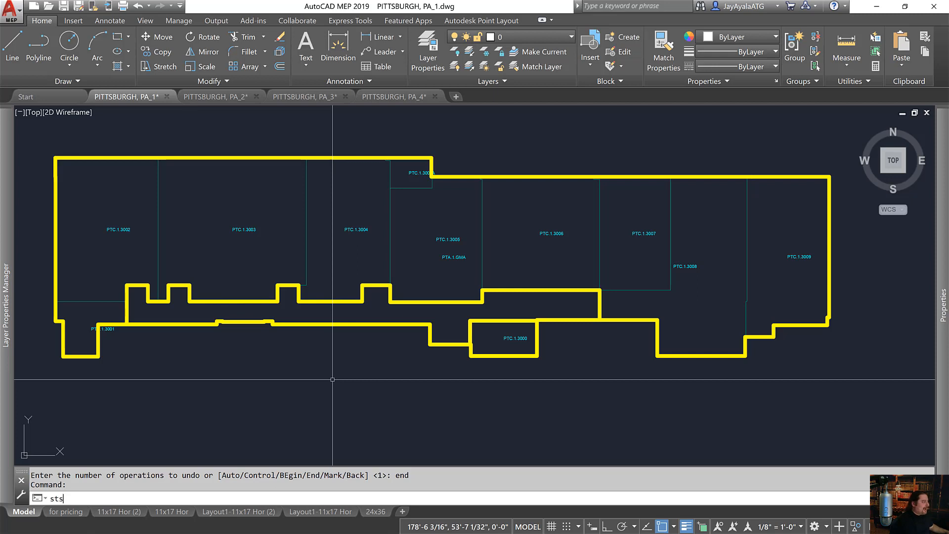
pyautogui.press('Down')
pyautogui.press('Down')
pyautogui.press('Down')
pyautogui.press('Down')
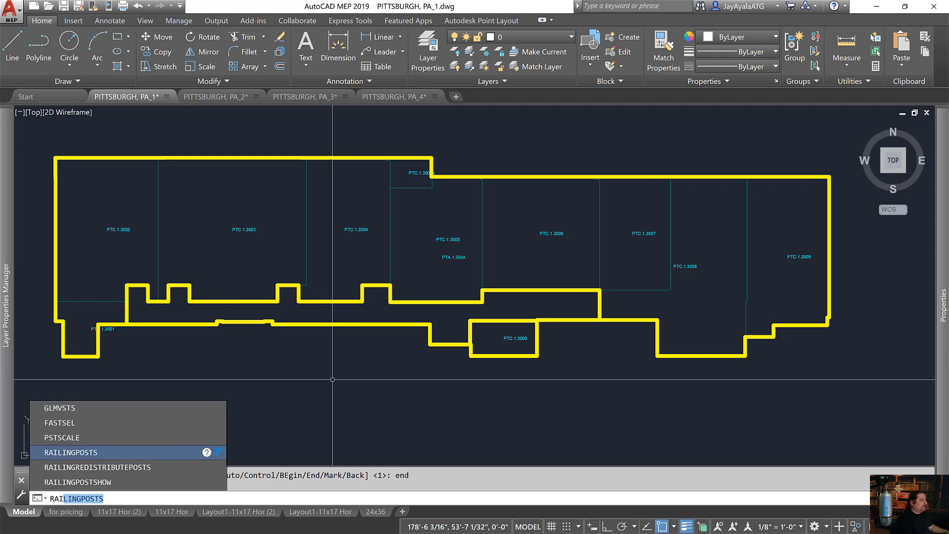
pyautogui.press('Up')
pyautogui.press('Up')
pyautogui.press('Up')
pyautogui.press('Up')
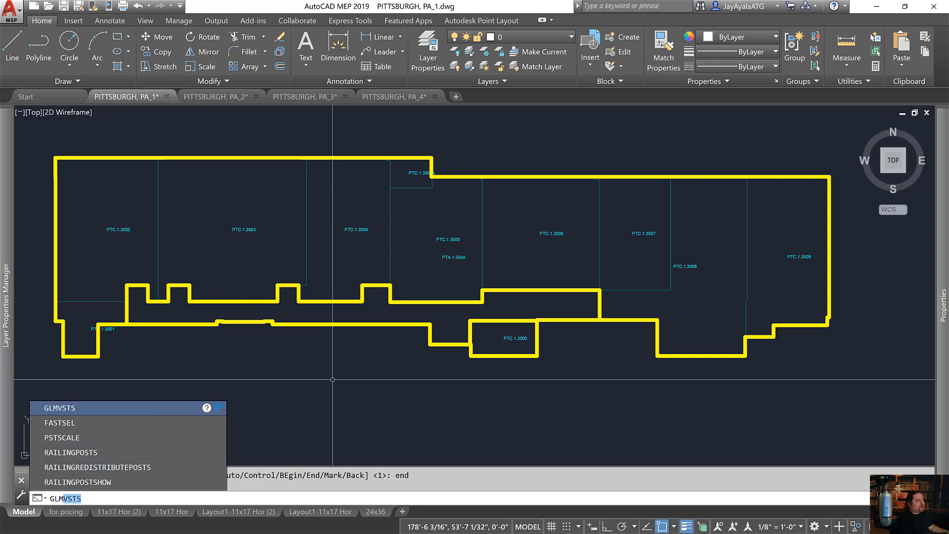
pyautogui.press('Return')
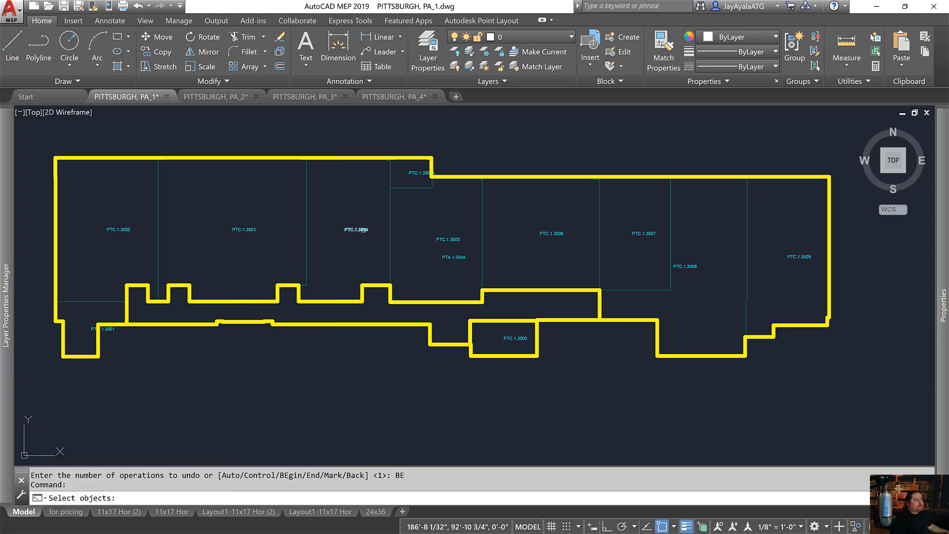
pyautogui.click(363, 230)
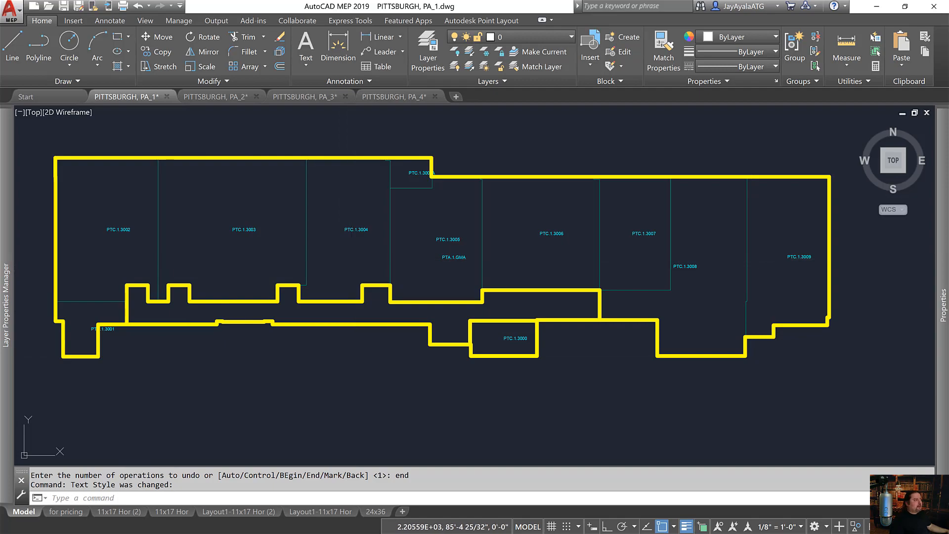
# - Switch to the Lisp Order.xlsx workbook in Excel and select the "Add the circulation area numbers" entry
pyautogui.hotkey('alt', 'Tab')
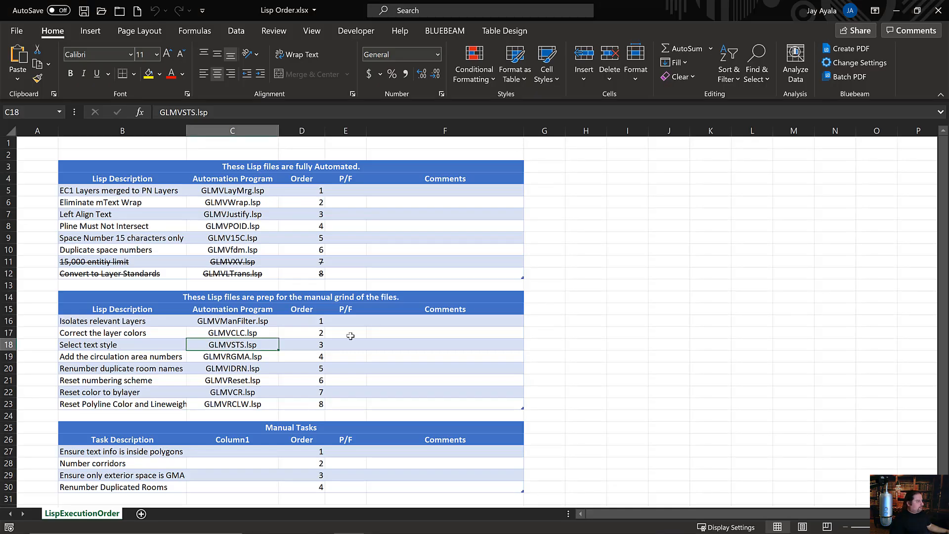
pyautogui.click(131, 357)
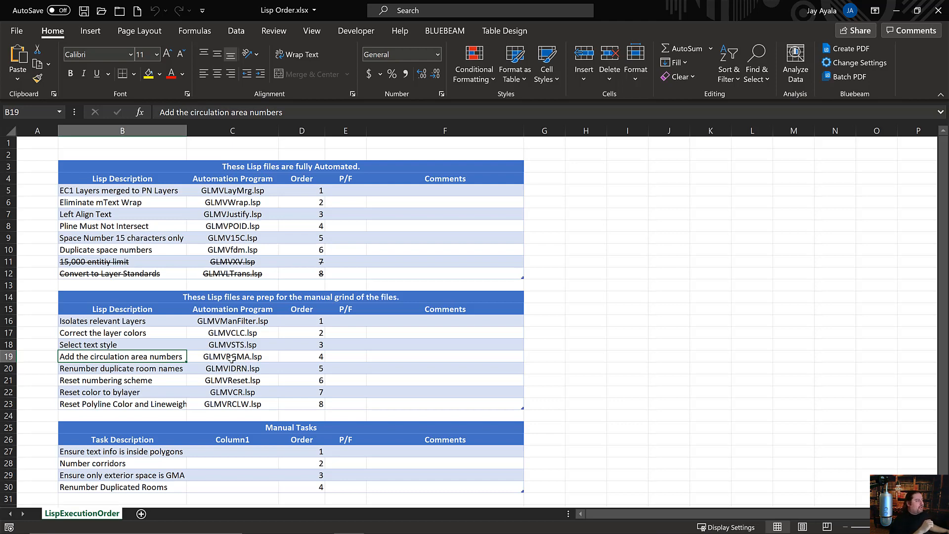
# - Switch to the PITTSBURGH, PA_1 drawing in AutoCAD, undo the text style and layer color routines, and redo both
pyautogui.hotkey('alt', 'Tab')
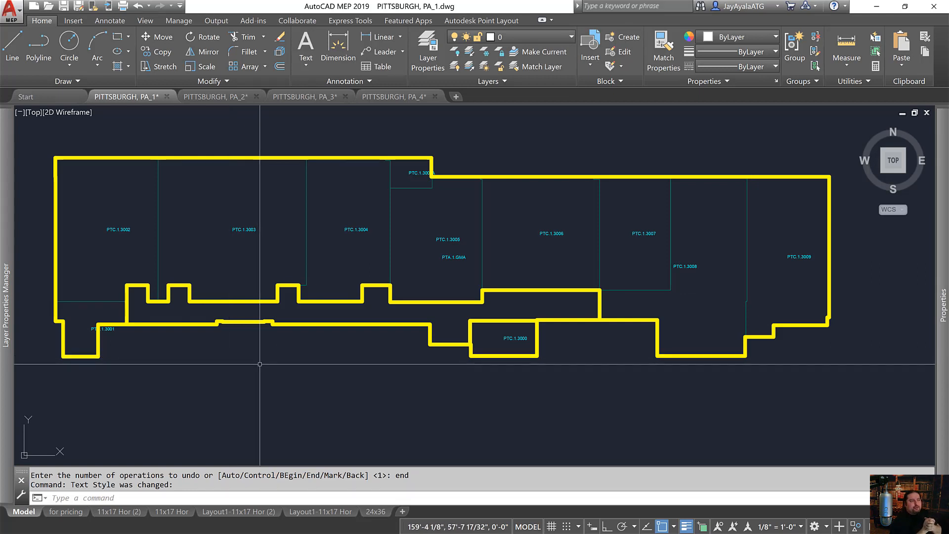
pyautogui.hotkey('ctrl', 'z')
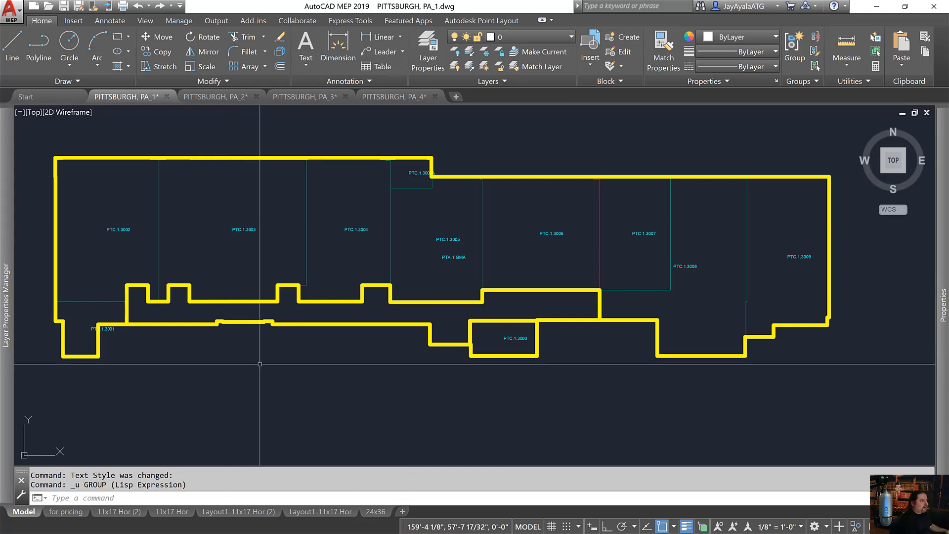
pyautogui.hotkey('ctrl', 'z')
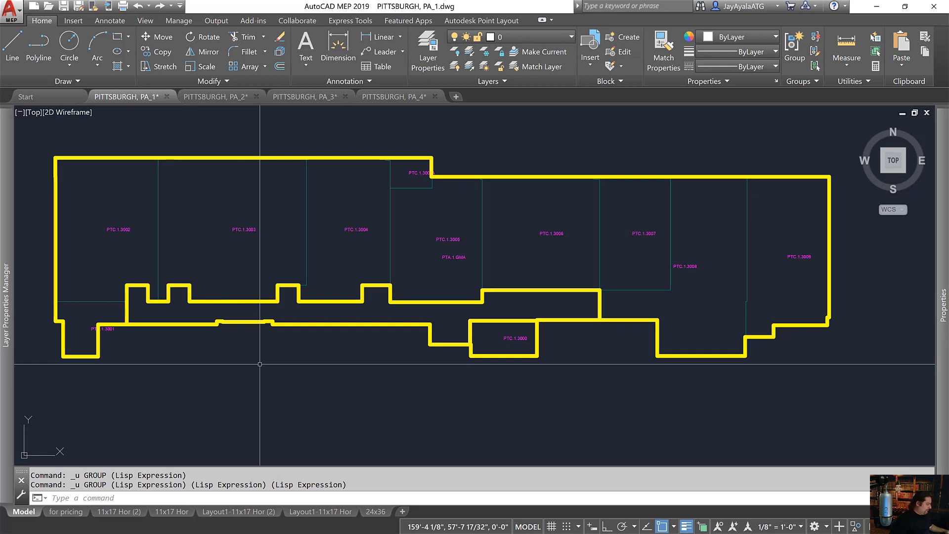
pyautogui.click(159, 7)
pyautogui.click(158, 7)
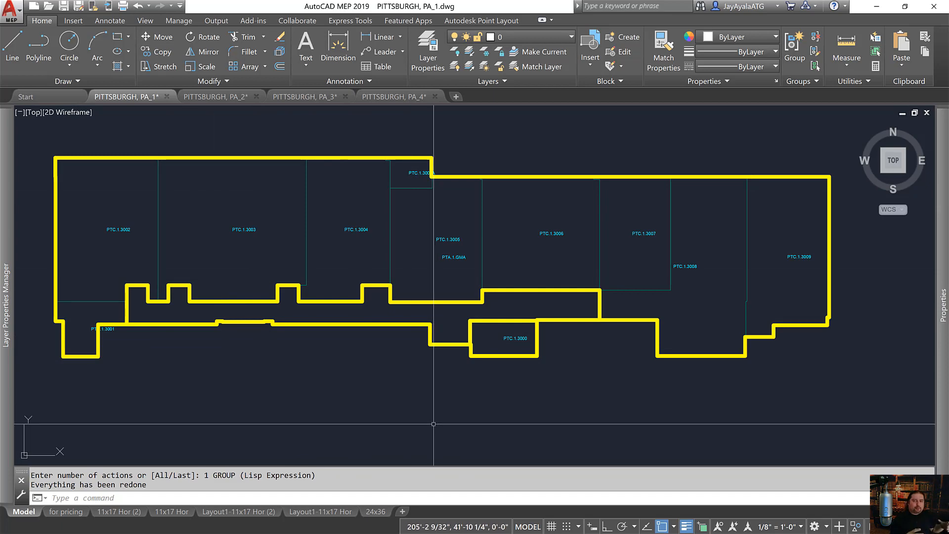
# - Switch to the PITTSBURGH, PA_3 drawing and trace the circulation corridor along the south side of the central core with temporary markup
pyautogui.hotkey('alt', 'Tab')
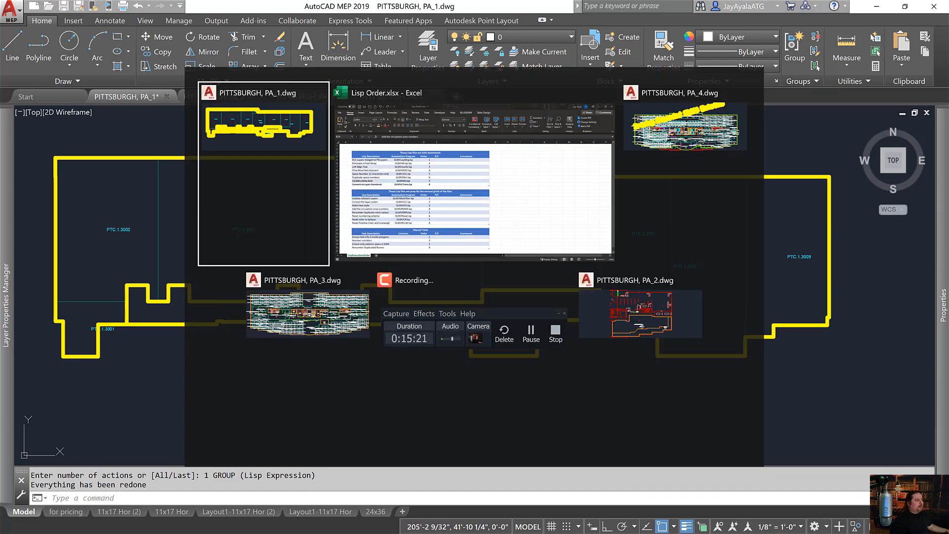
pyautogui.hotkey('alt', 'Tab')
pyautogui.hotkey('alt', 'Tab')
pyautogui.hotkey('alt', 'Tab')
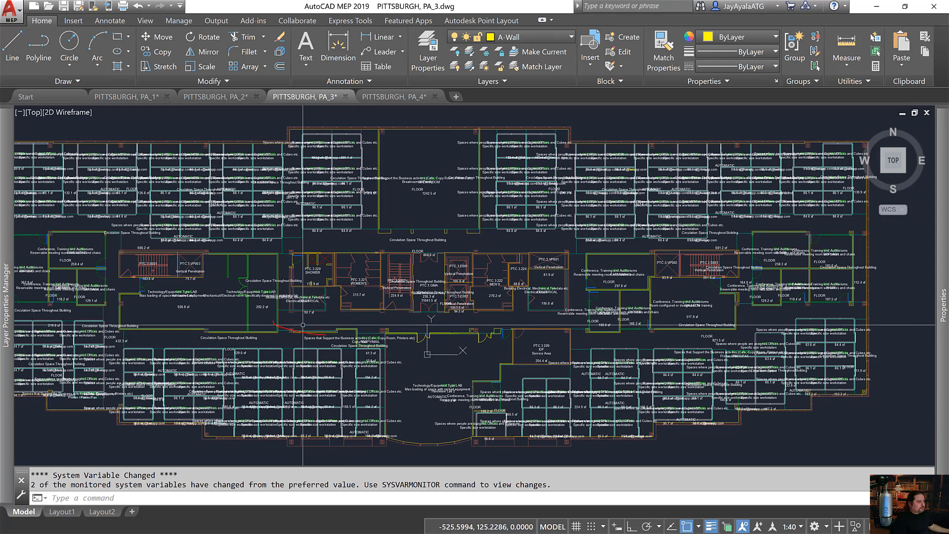
pyautogui.moveTo(373, 321)
pyautogui.mouseDown()
pyautogui.moveTo(499, 320)
pyautogui.moveTo(549, 299)
pyautogui.mouseUp()
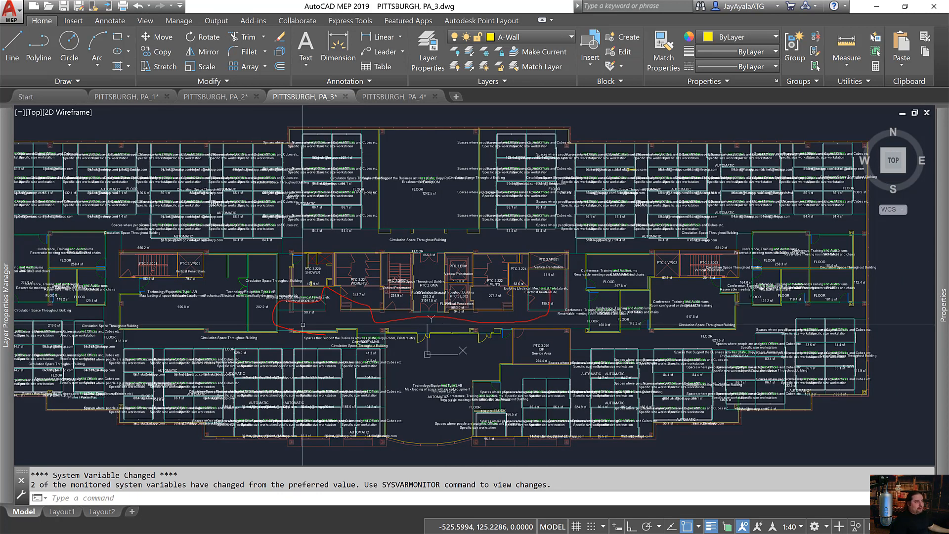
pyautogui.moveTo(590, 340)
pyautogui.mouseDown()
pyautogui.moveTo(480, 320)
pyautogui.moveTo(393, 318)
pyautogui.mouseUp()
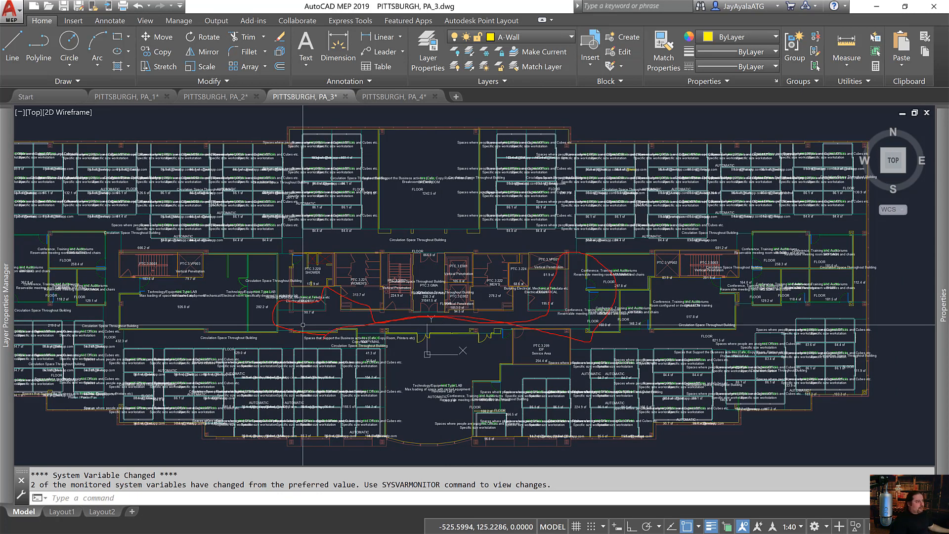
pyautogui.press('Escape')
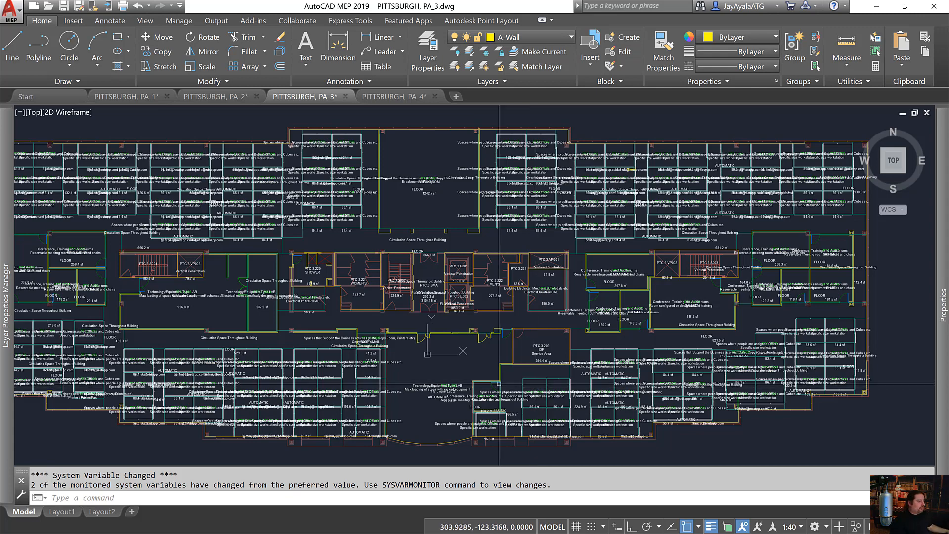
# - Compare the space layout of PITTSBURGH, PA_1 with PITTSBURGH, PA_3, examining the corridor and rooms around the PA_3 central core
pyautogui.hotkey('alt', 'Tab')
pyautogui.click(391, 124)
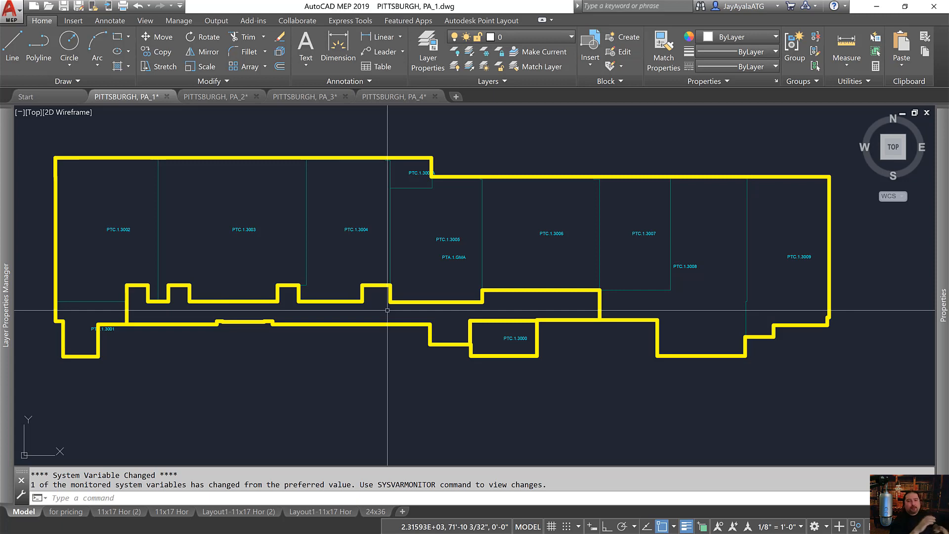
pyautogui.hotkey('alt', 'Tab')
pyautogui.hotkey('alt', 'Tab')
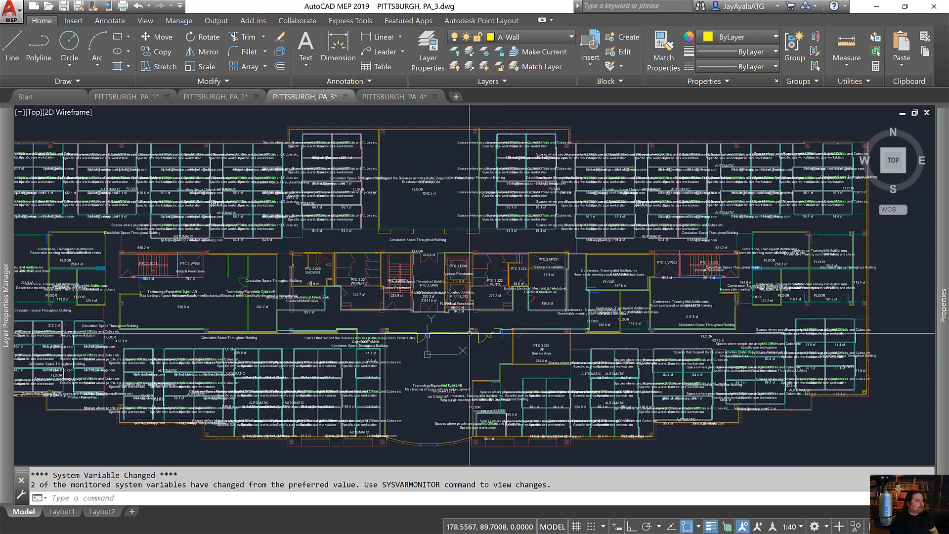
pyautogui.scroll(6, 470, 333)
pyautogui.moveTo(514, 331); pyautogui.dragTo(499, 352, button='middle')
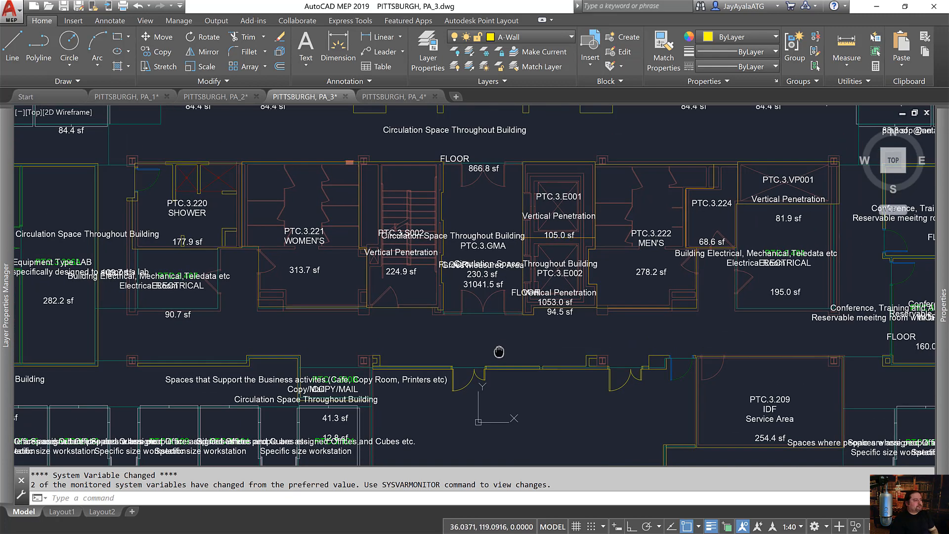
pyautogui.scroll(-2, 498, 351)
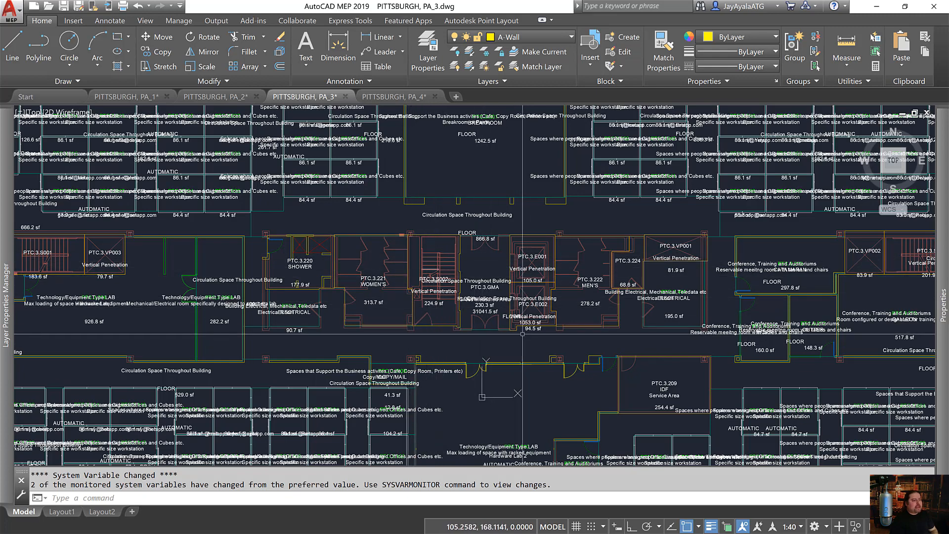
pyautogui.scroll(-3, 480, 333)
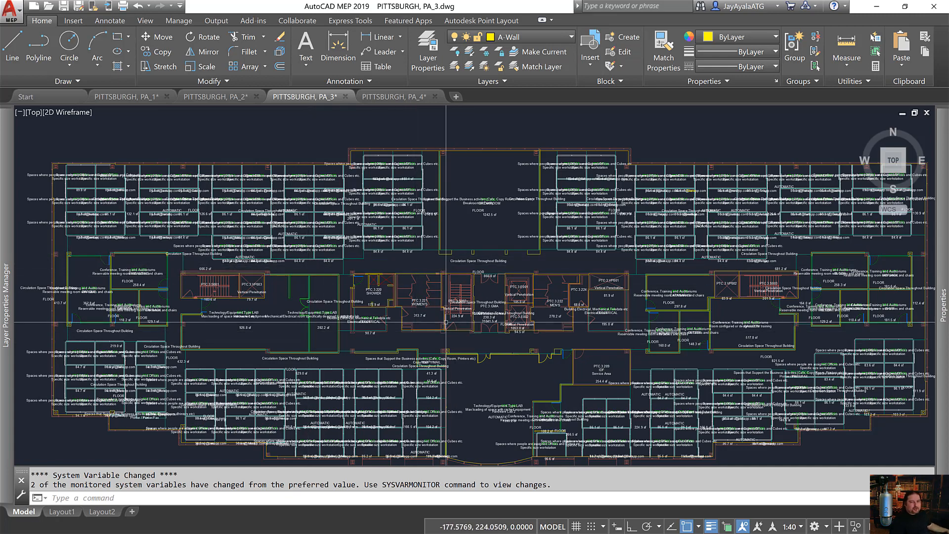
# - Switch to the Lisp Order.xlsx workbook in Excel and select the circulation area numbers entry together with its GLMVRGMA.lsp program
pyautogui.hotkey('alt', 'Tab')
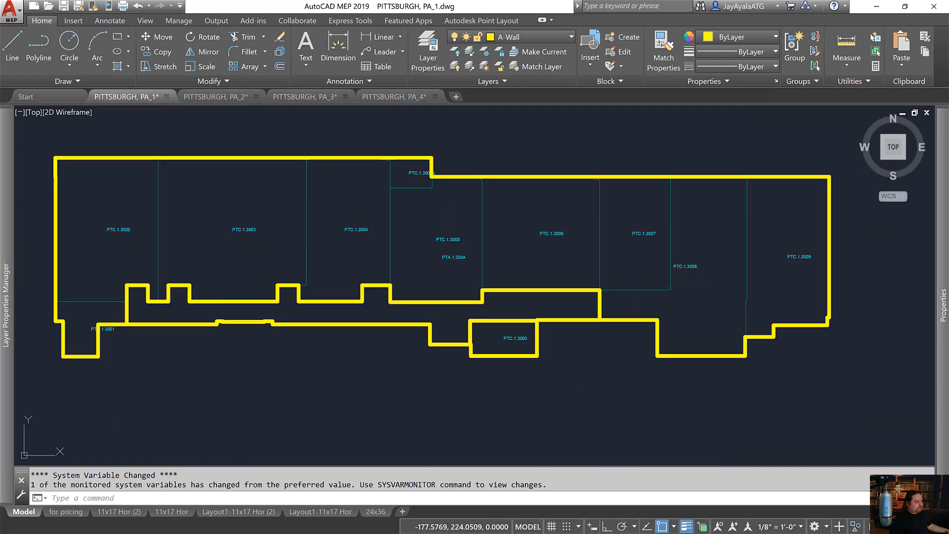
pyautogui.hotkey('alt', 'Tab')
pyautogui.hotkey('alt', 'Tab')
pyautogui.hotkey('alt', 'Tab')
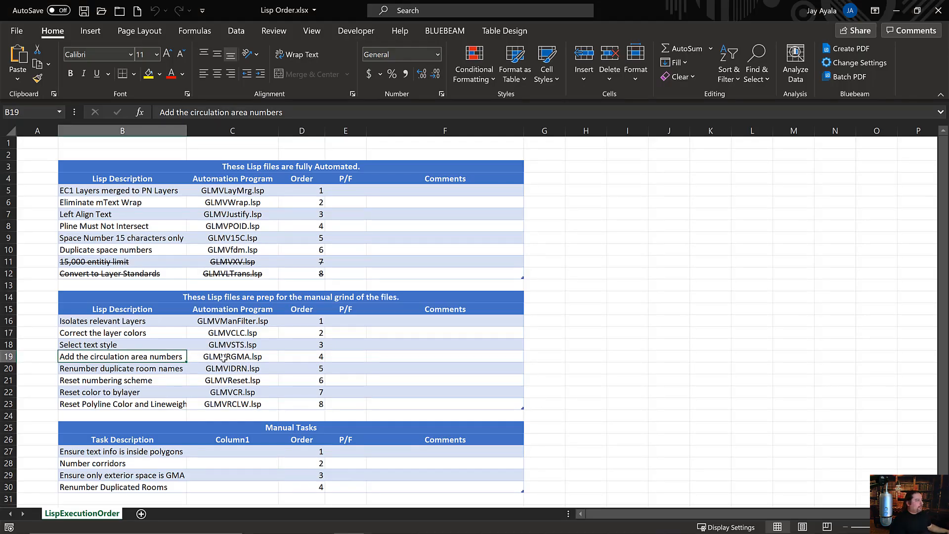
pyautogui.moveTo(212, 360); pyautogui.dragTo(153, 360)
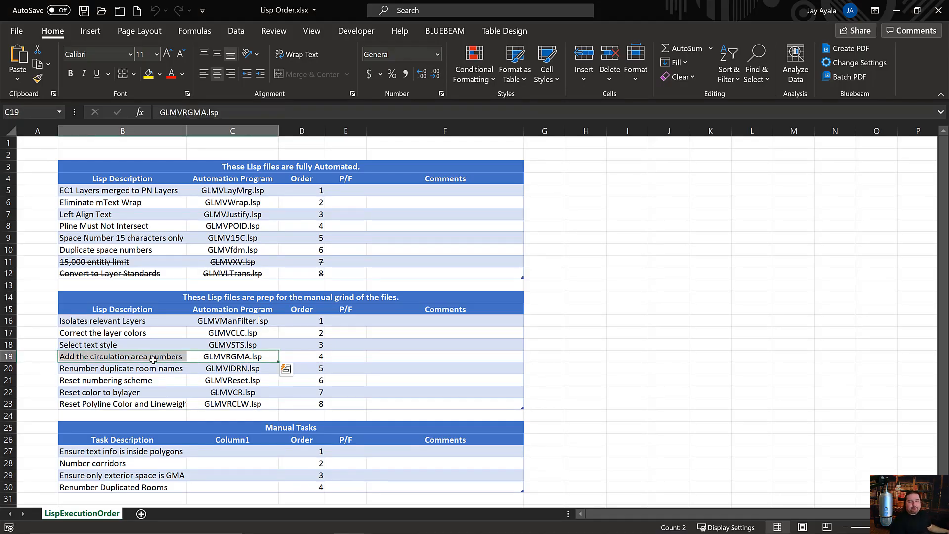
# - Switch to the PITTSBURGH, PA_1 drawing in AutoCAD and run the GLMVRGMA routine with PTC.1.H as the building, floor and corridor prefix
pyautogui.hotkey('alt', 'Tab')
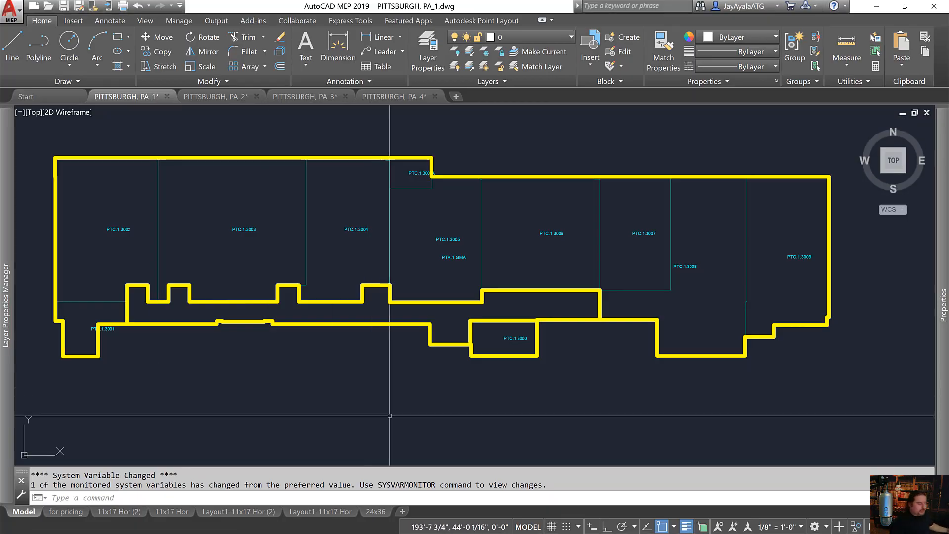
pyautogui.write('n')
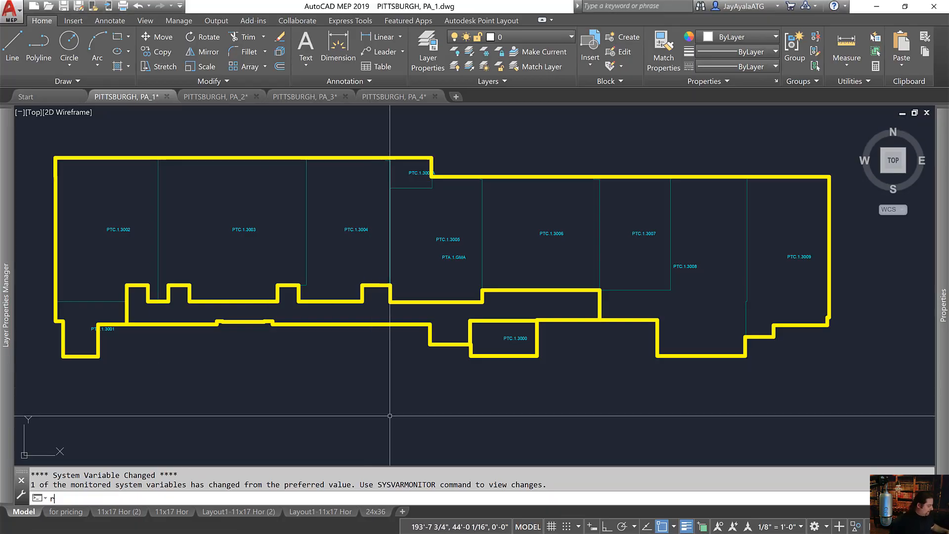
pyautogui.write('gma')
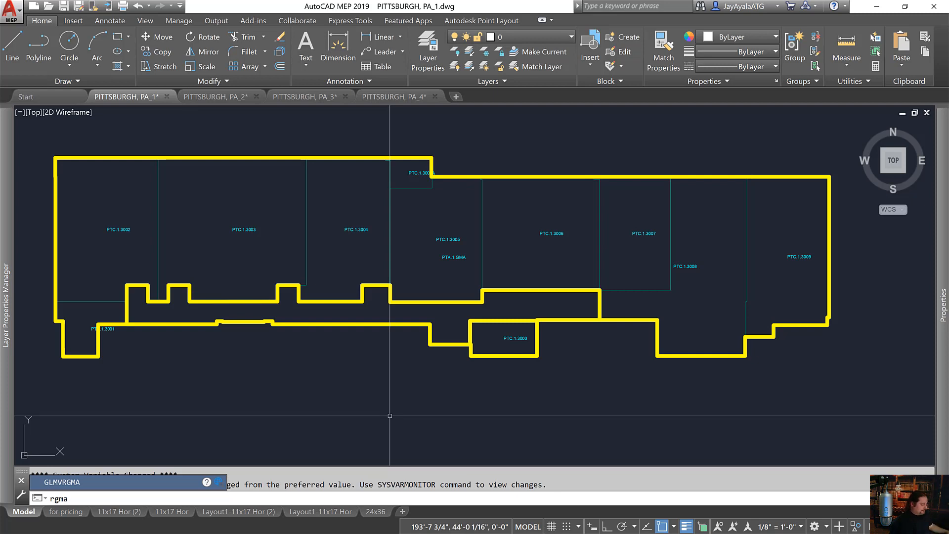
pyautogui.press('Return')
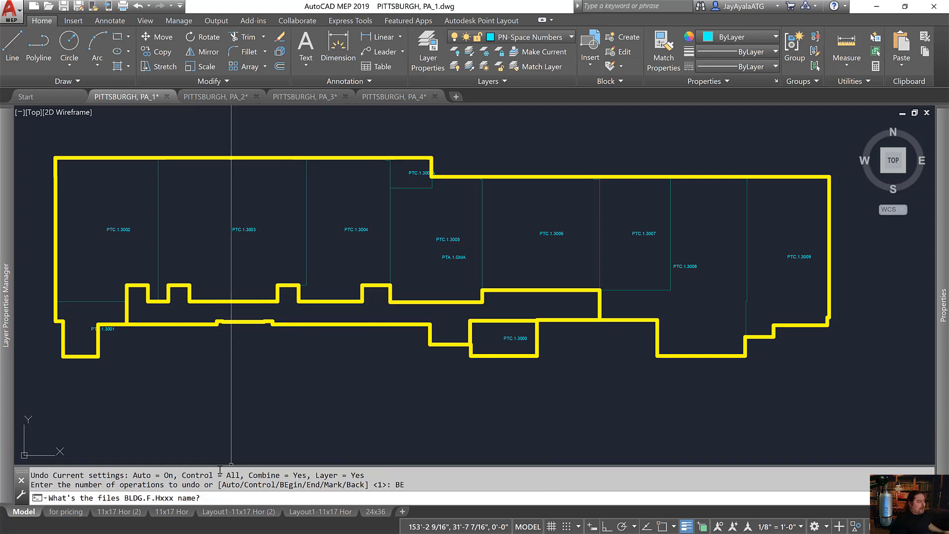
pyautogui.click(153, 495)
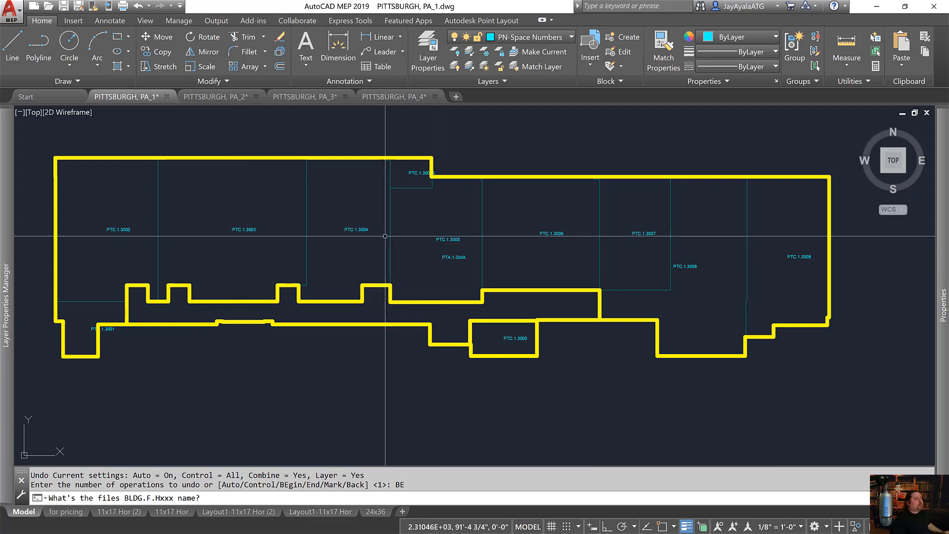
pyautogui.scroll(4, 350, 231)
pyautogui.scroll(4, 350, 231)
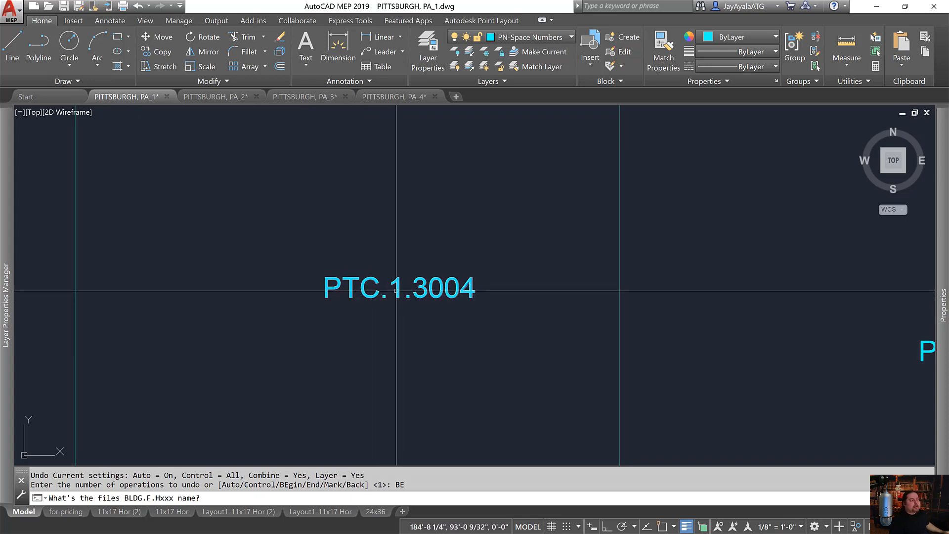
pyautogui.scroll(-1, 396, 290)
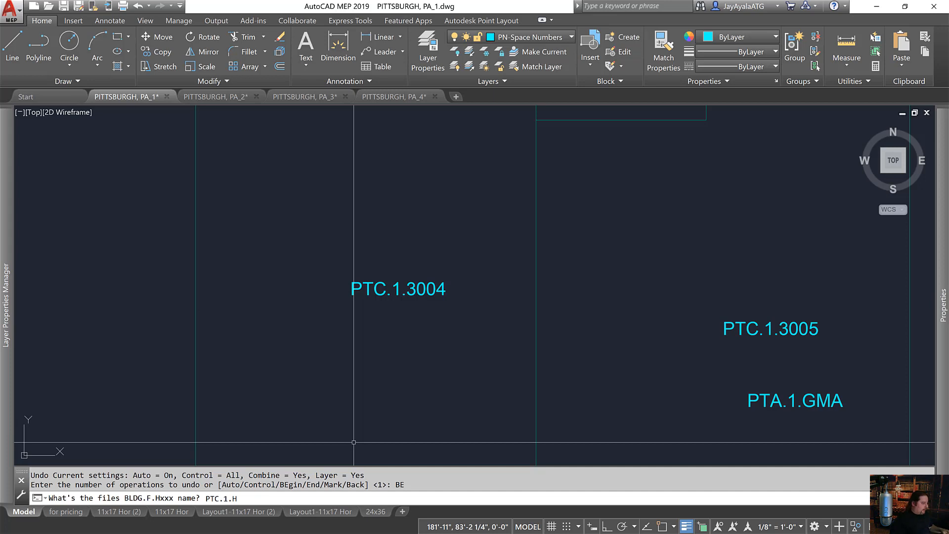
pyautogui.press('Return')
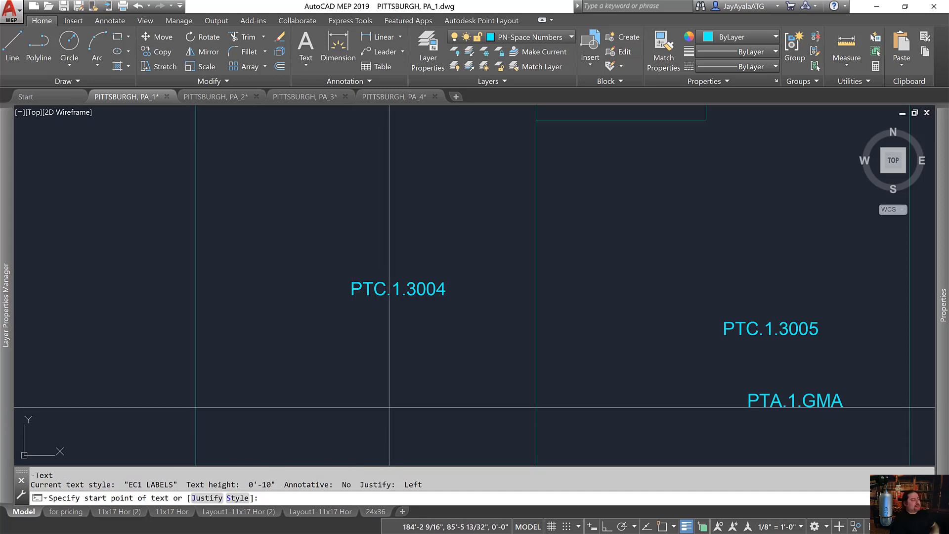
# - Place the first circulation number in the corridor south of space PTC.1.3005, just northwest of PTC.1.3000
pyautogui.scroll(-5, 391, 404)
pyautogui.scroll(2, 487, 343)
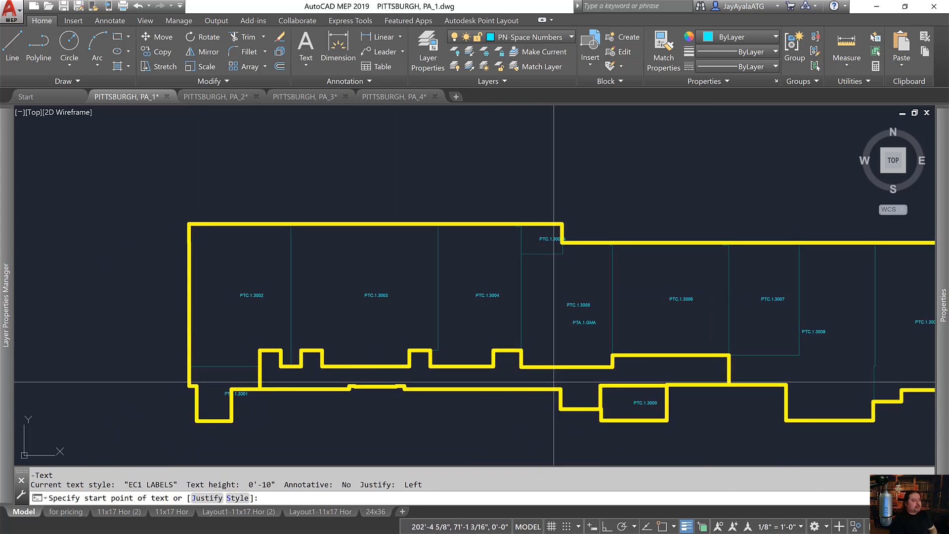
pyautogui.moveTo(587, 384); pyautogui.dragTo(515, 381, button='middle')
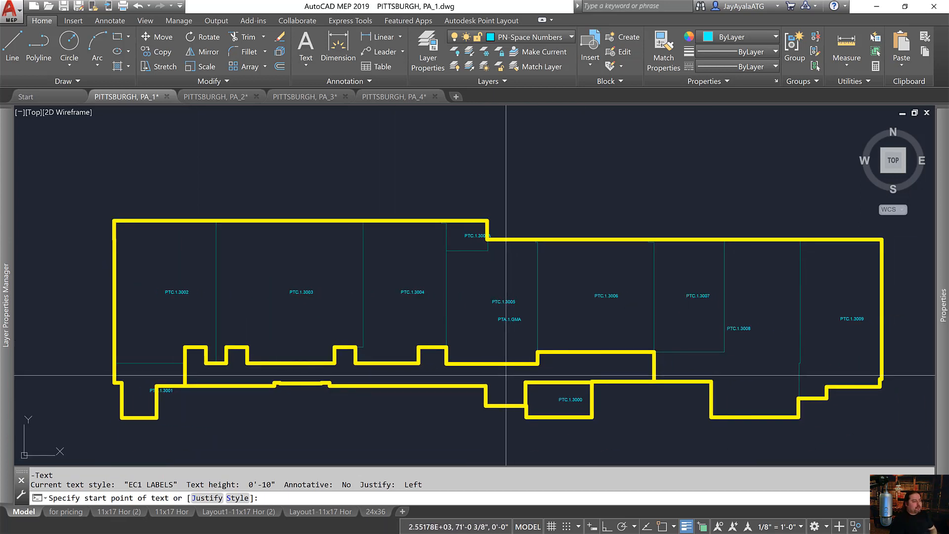
pyautogui.click(491, 376)
pyautogui.press('Escape')
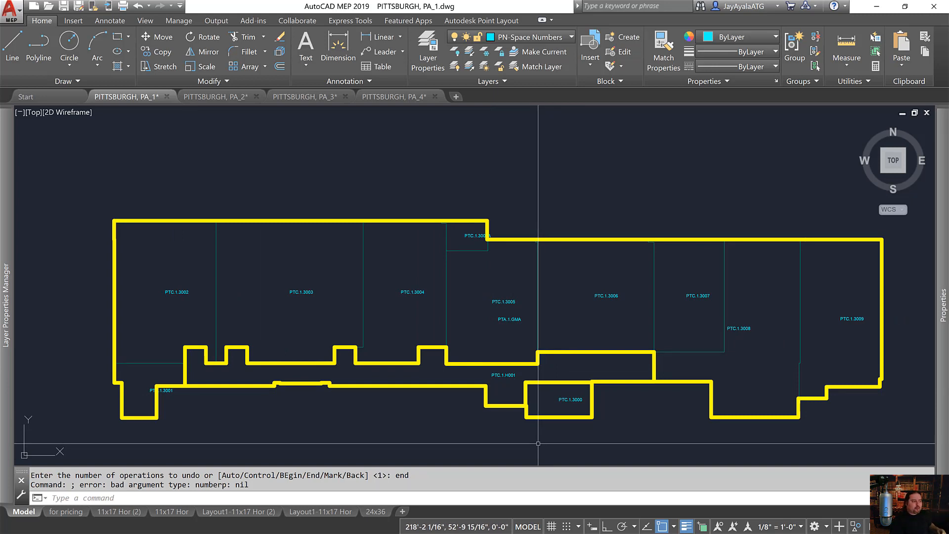
# - Place four more circulation numbers: beside the first one, south of PTC.1.3007, beside PTC.1.3009, and outside the north wall above PTC.1.3007
pyautogui.press('Return')
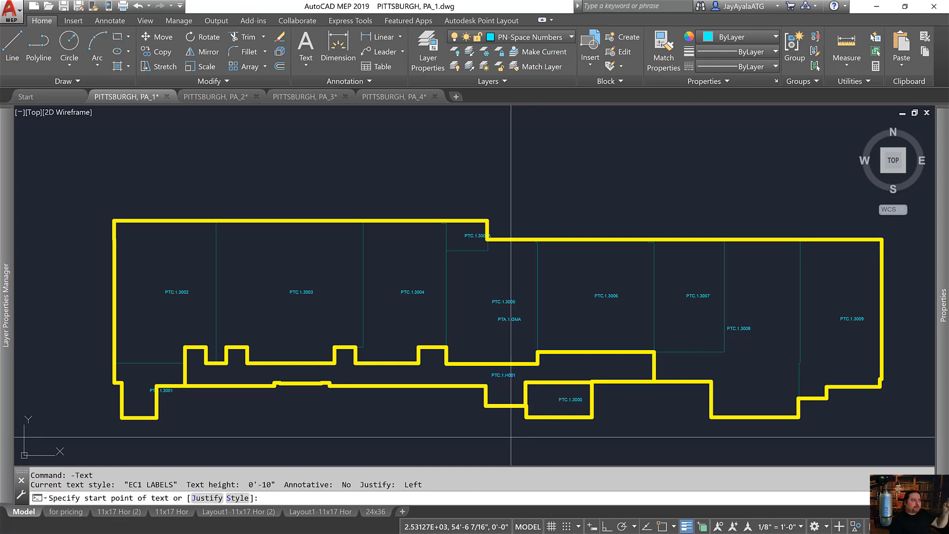
pyautogui.click(522, 376)
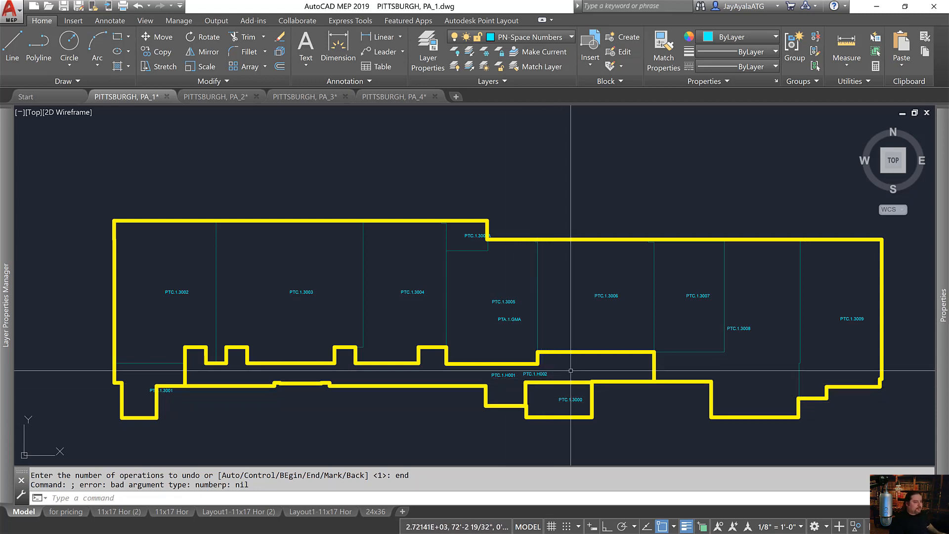
pyautogui.press('Return')
pyautogui.click(692, 370)
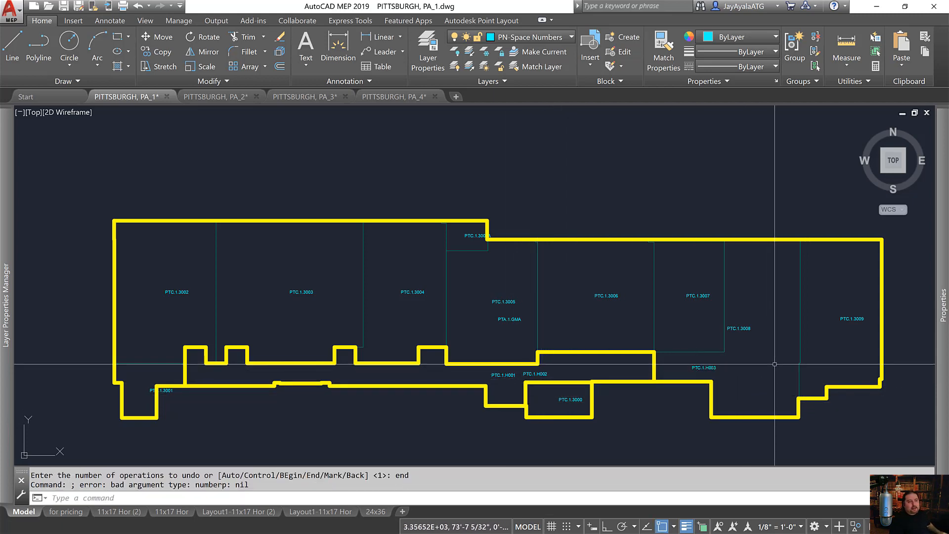
pyautogui.press('Return')
pyautogui.click(815, 306)
pyautogui.press('Return')
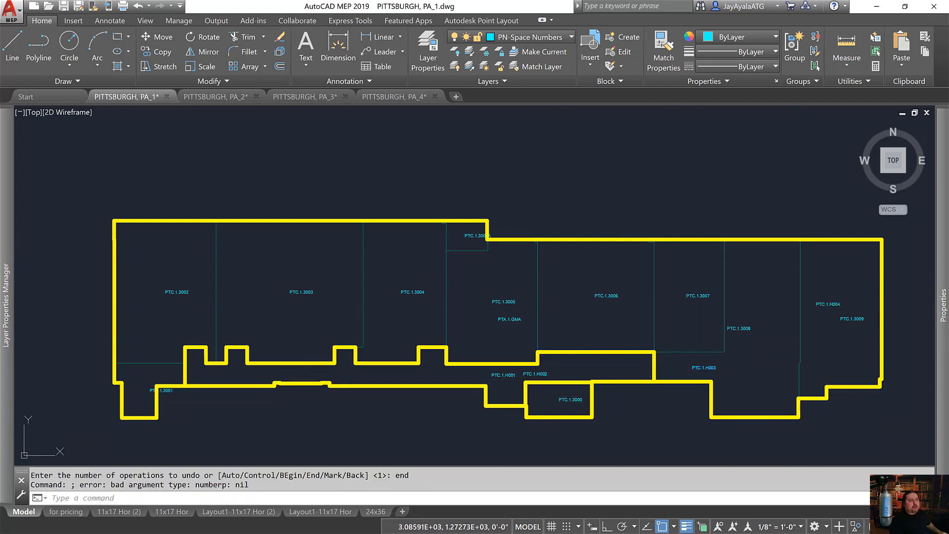
pyautogui.click(653, 225)
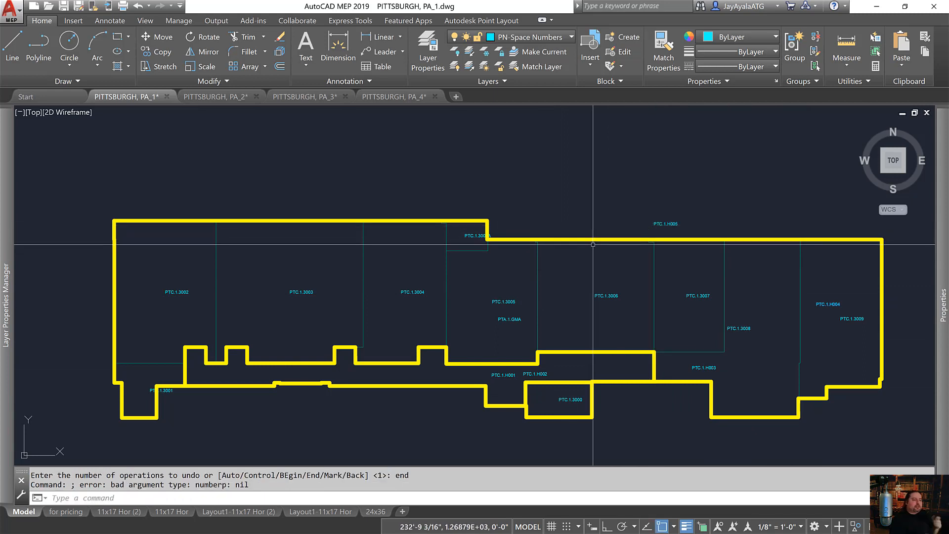
pyautogui.click(685, 206)
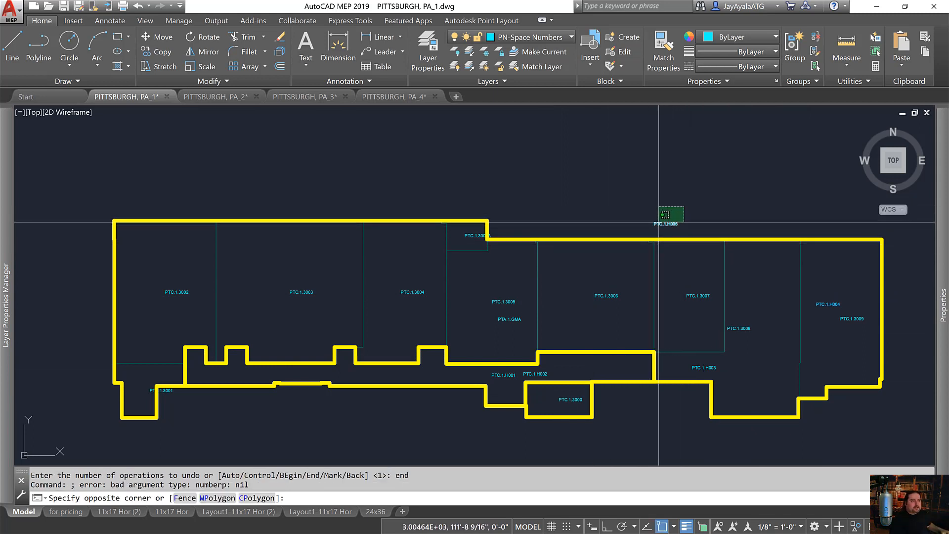
pyautogui.click(659, 221)
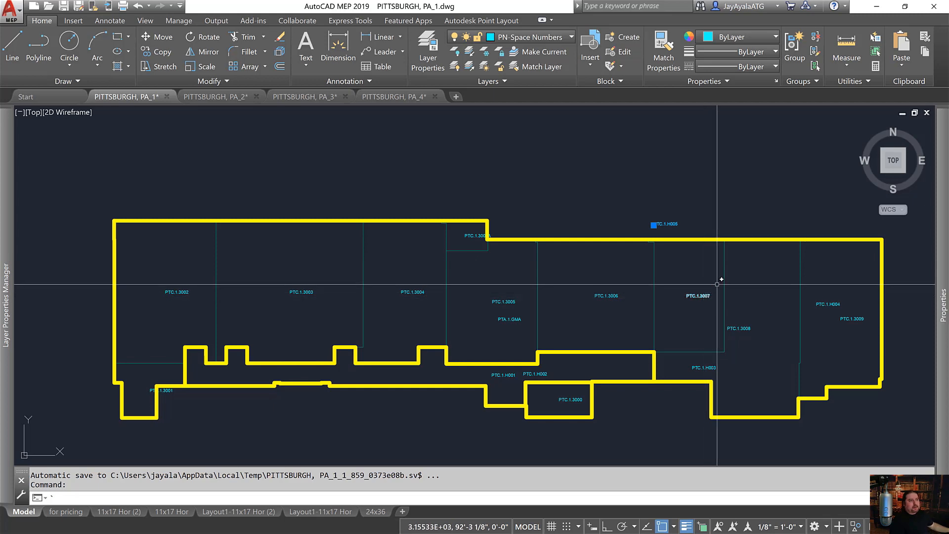
pyautogui.press('Escape')
pyautogui.moveTo(723, 272)
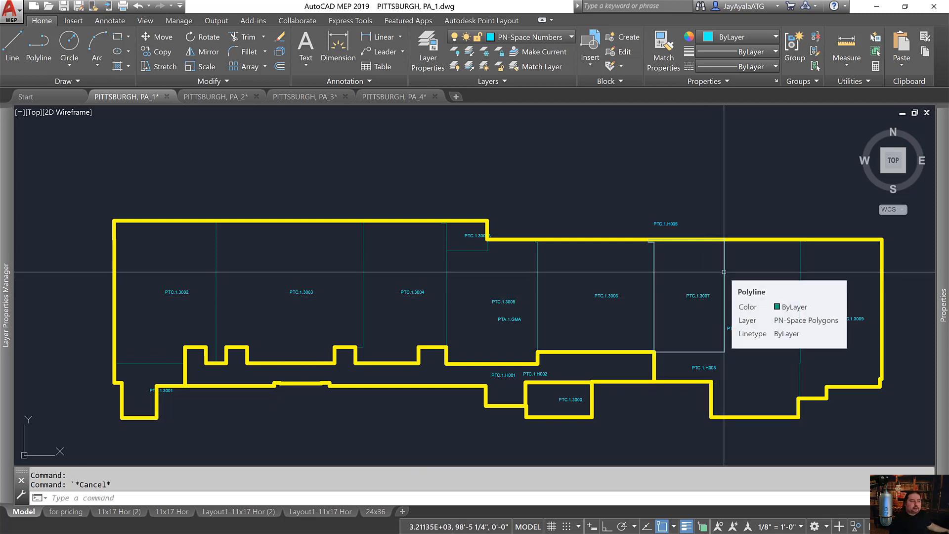
# - Switch to the PITTSBURGH, PA_3 drawing and examine the circulation spaces among the workstations, around the central core and toward both ends
pyautogui.hotkey('alt', 'Tab')
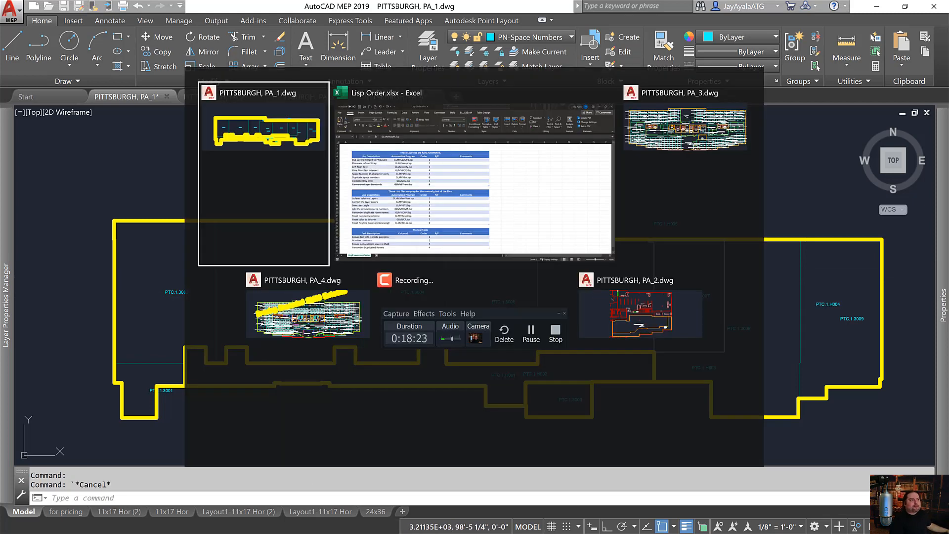
pyautogui.hotkey('alt', 'Tab')
pyautogui.hotkey('alt', 'Tab')
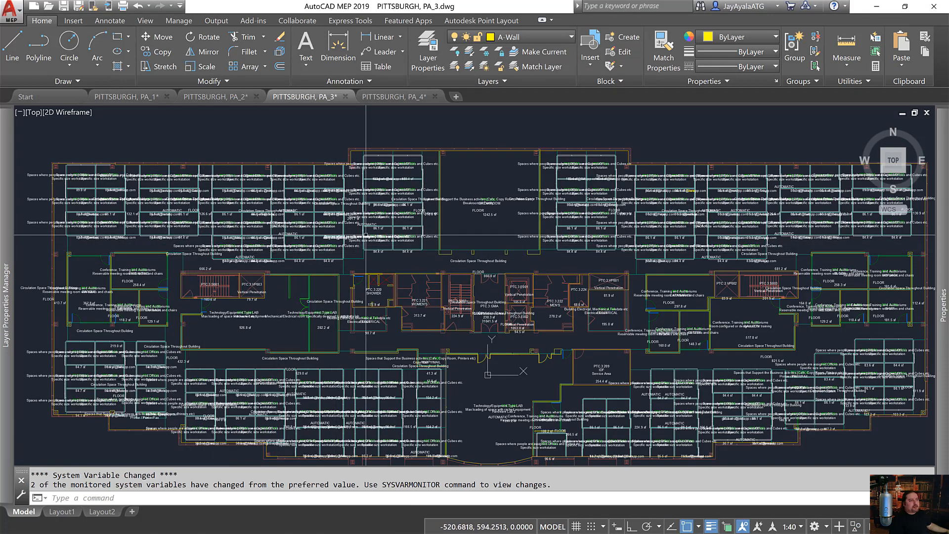
pyautogui.scroll(2, 364, 244)
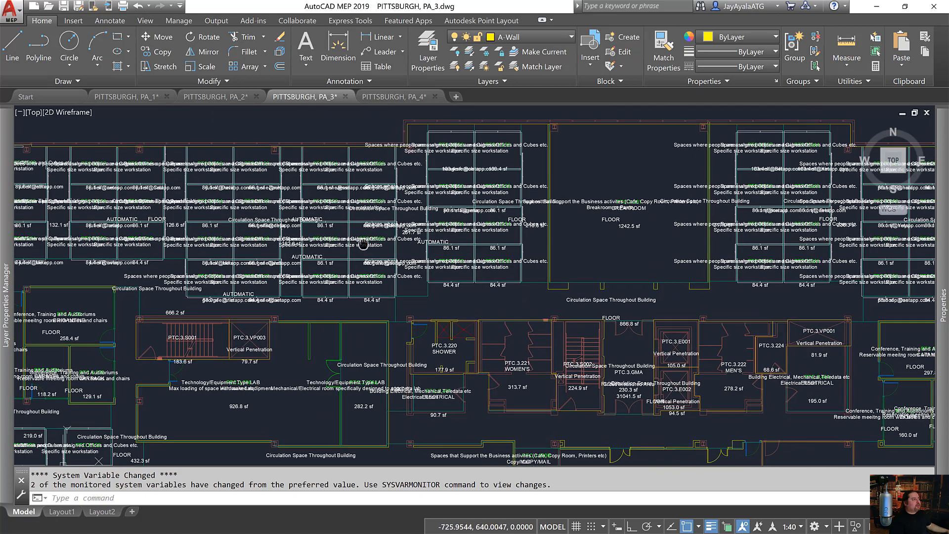
pyautogui.moveTo(363, 244); pyautogui.dragTo(444, 270, button='middle')
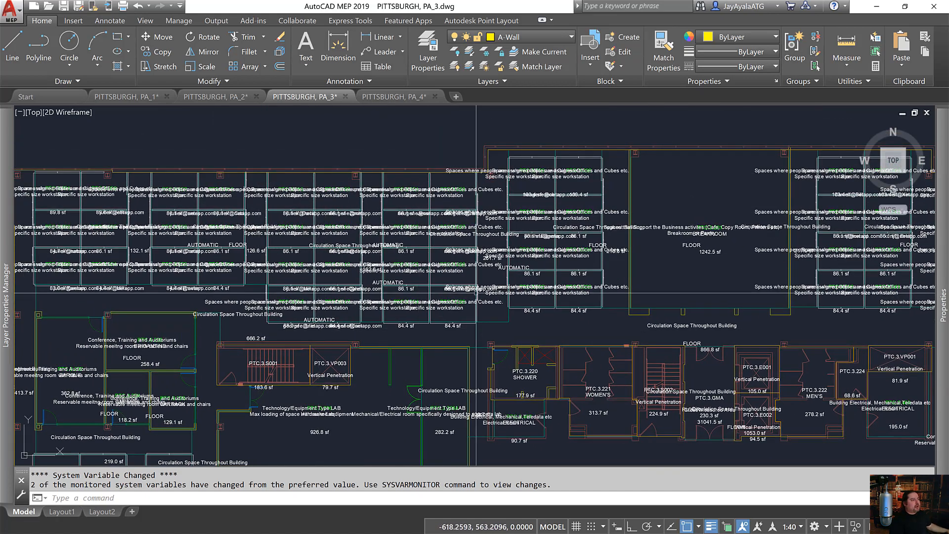
pyautogui.click(376, 206)
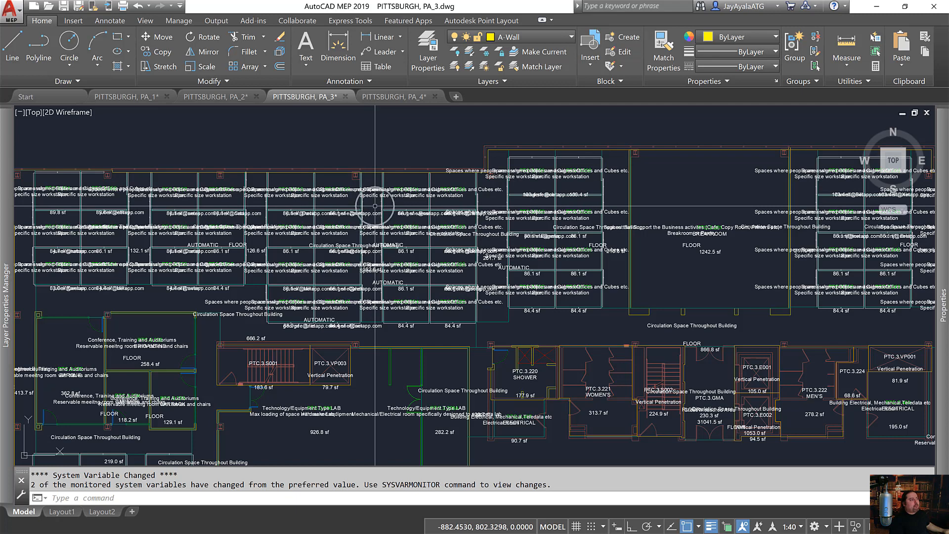
pyautogui.click(372, 312)
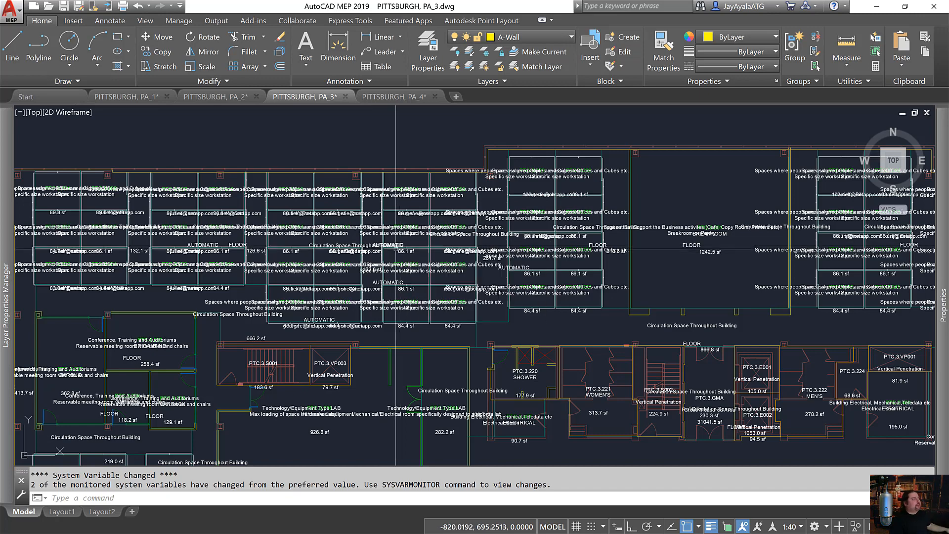
pyautogui.scroll(-2, 389, 242)
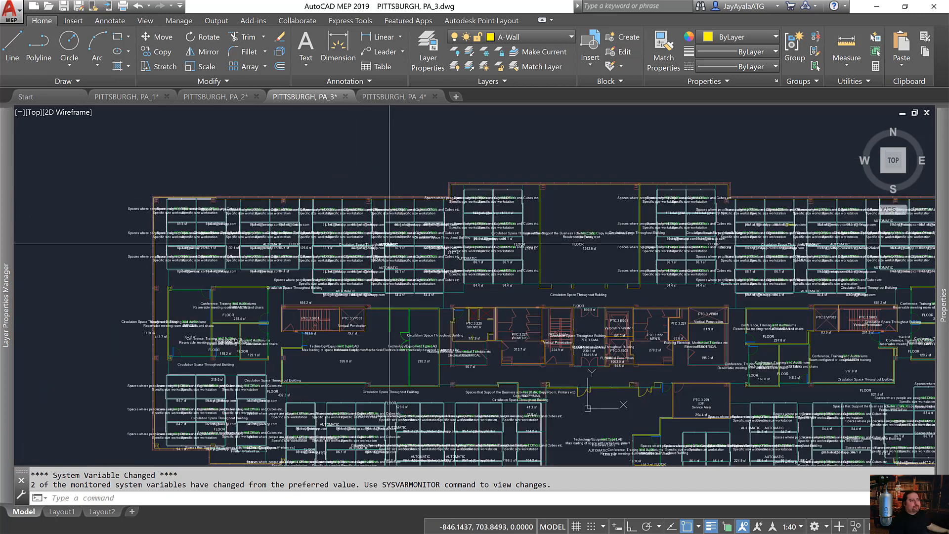
pyautogui.scroll(-1, 511, 227)
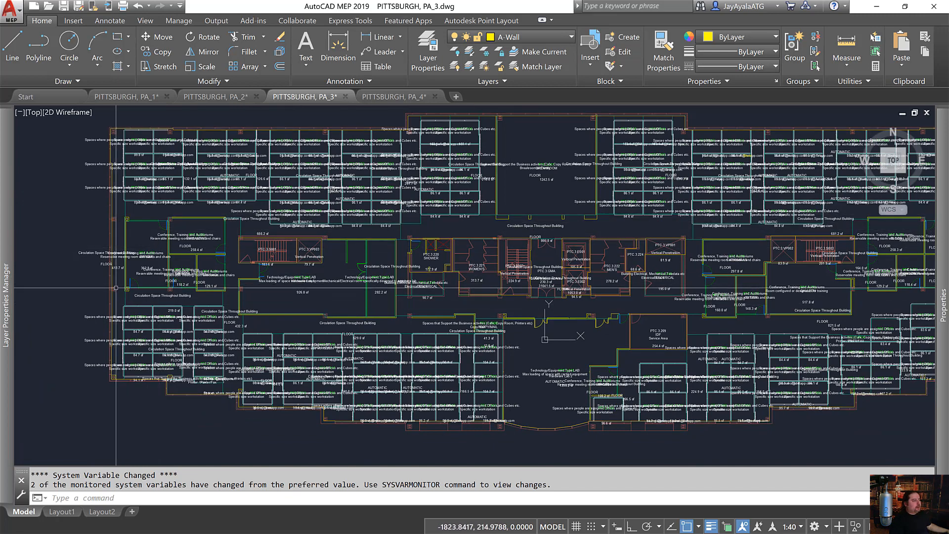
pyautogui.moveTo(642, 301); pyautogui.dragTo(486, 294, button='middle')
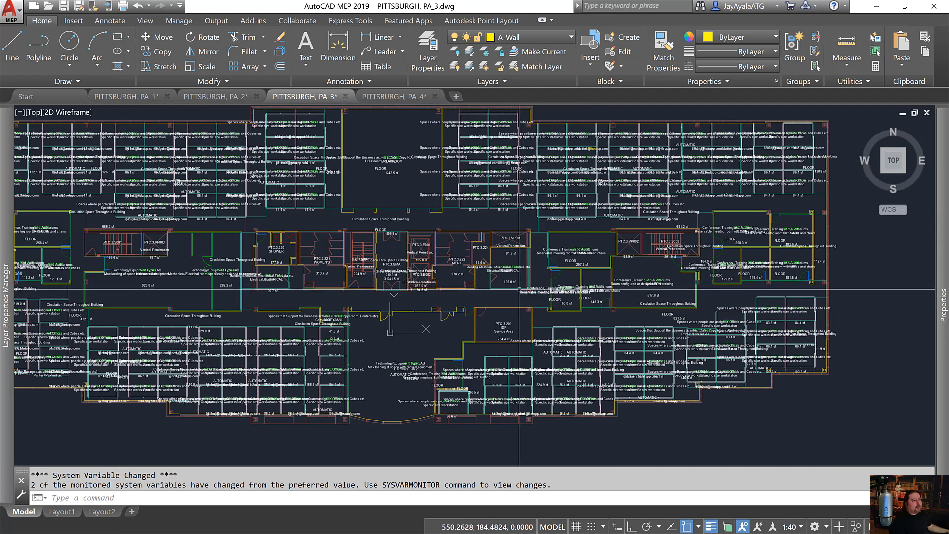
pyautogui.moveTo(520, 291); pyautogui.dragTo(574, 290, button='middle')
# - Switch back to the PITTSBURGH, PA_1 drawing and erase circulation number PTC.1.H005 outside the north wall
pyautogui.hotkey('alt', 'Tab')
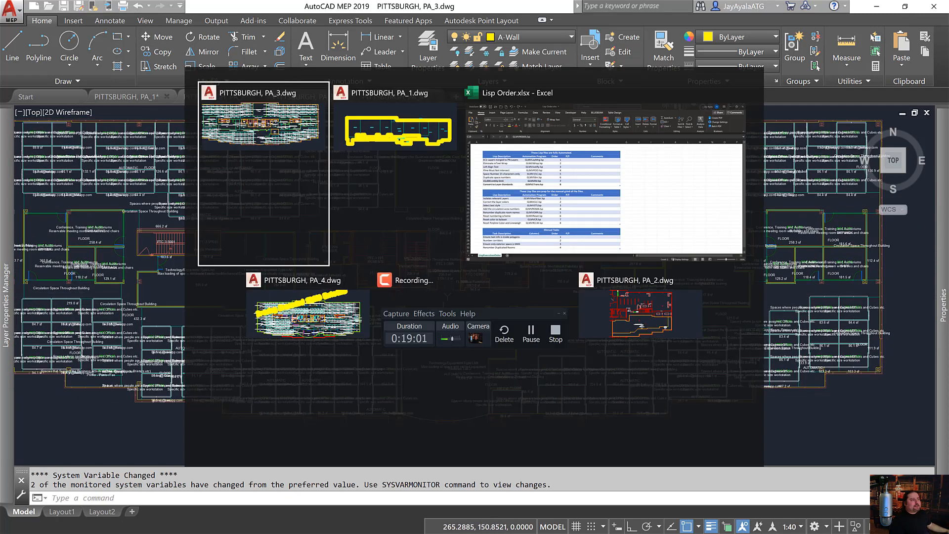
pyautogui.hotkey('alt', 'Tab')
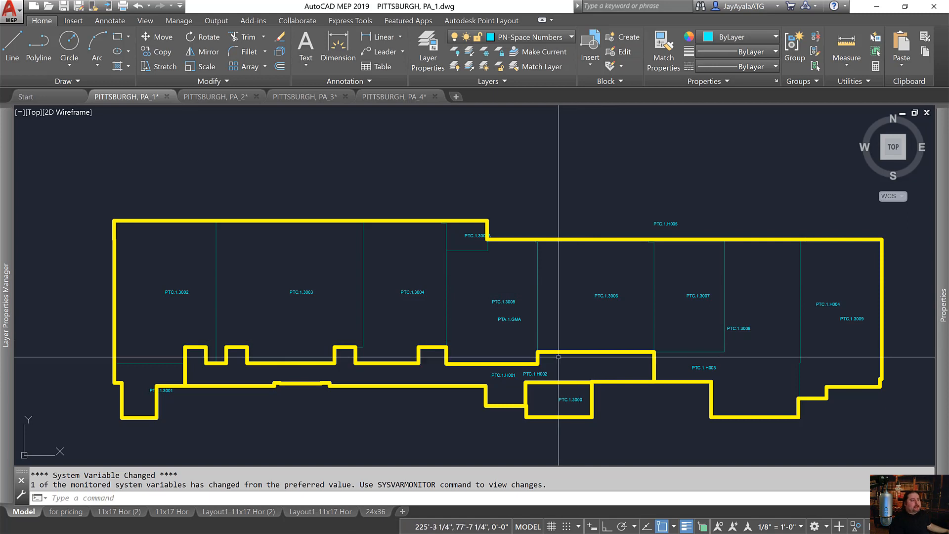
pyautogui.moveTo(514, 377)
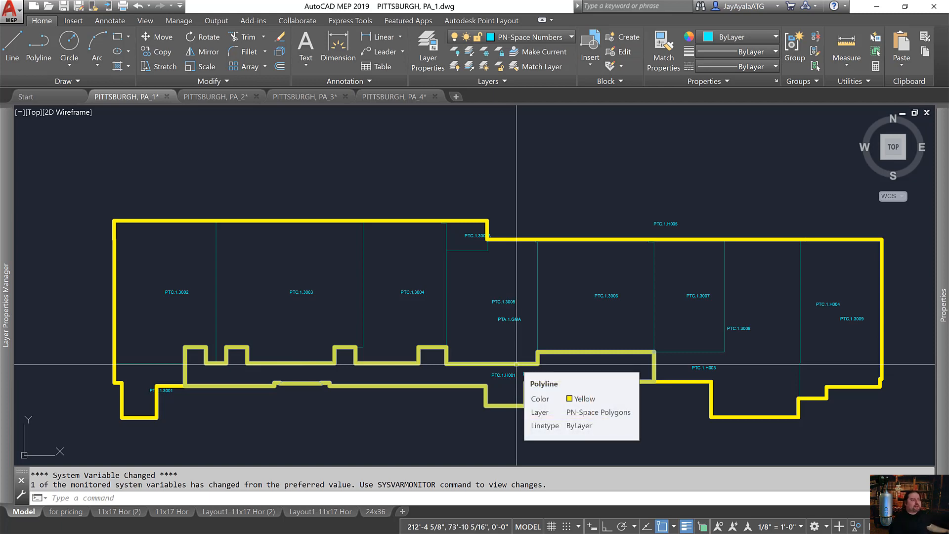
pyautogui.click(668, 223)
pyautogui.moveTo(654, 294)
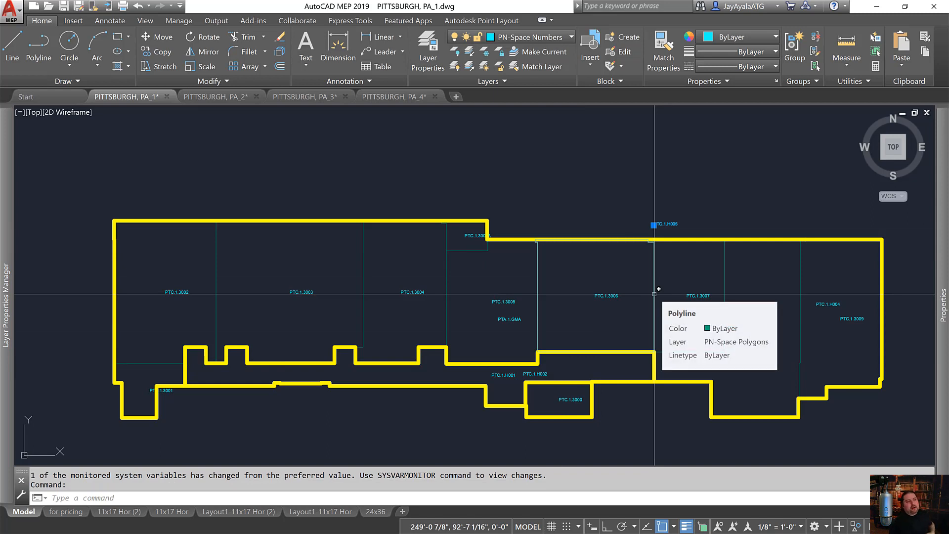
pyautogui.press('Delete')
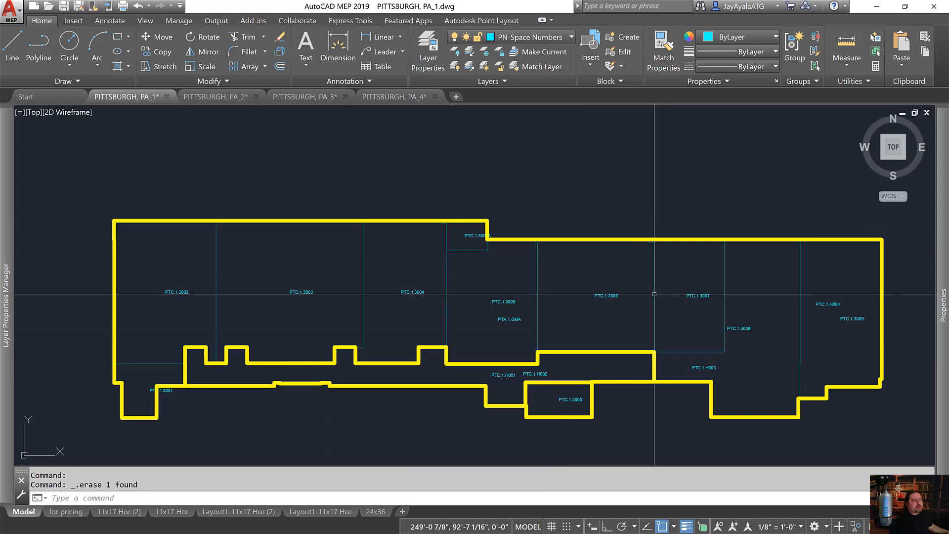
# - Run the GLMVRESET routine to reset the circulation numbering scheme
pyautogui.write('g')
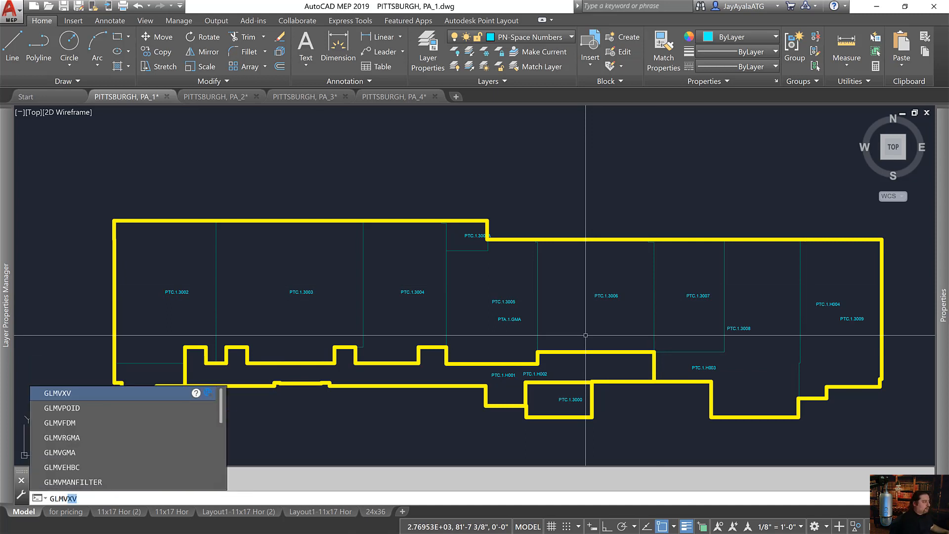
pyautogui.write('LMVreset')
pyautogui.press('Return')
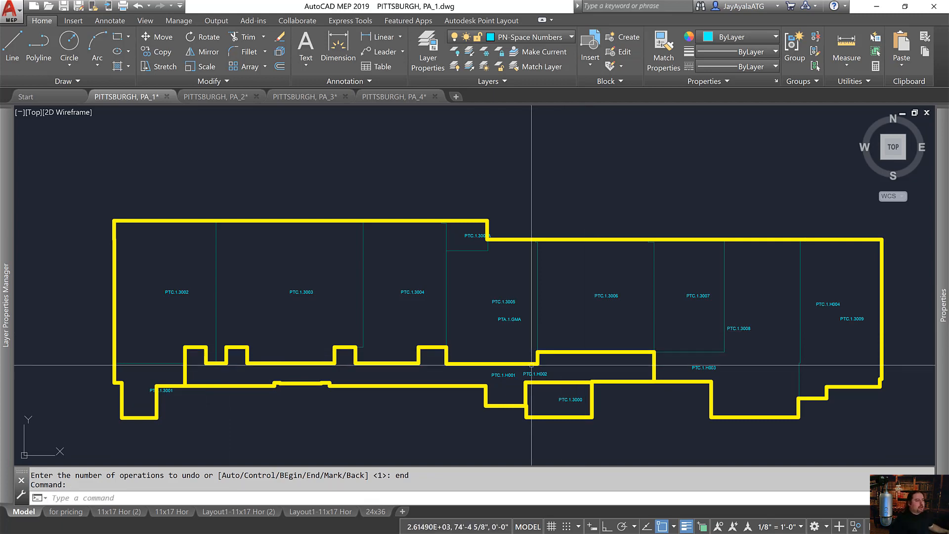
# - Erase circulation number PTC.1.H002 in the corridor just north of space PTC.1.3000
pyautogui.scroll(2, 499, 384)
pyautogui.click(555, 368)
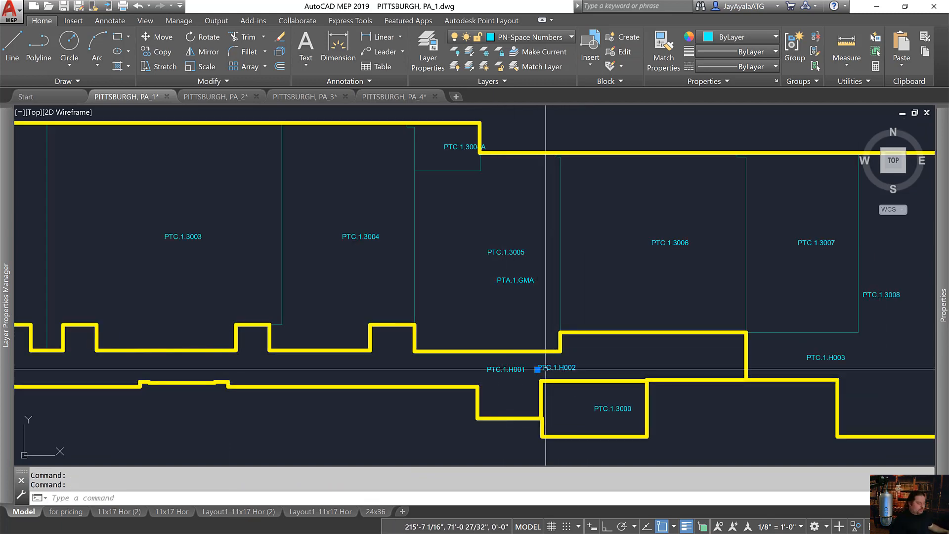
pyautogui.press('Delete')
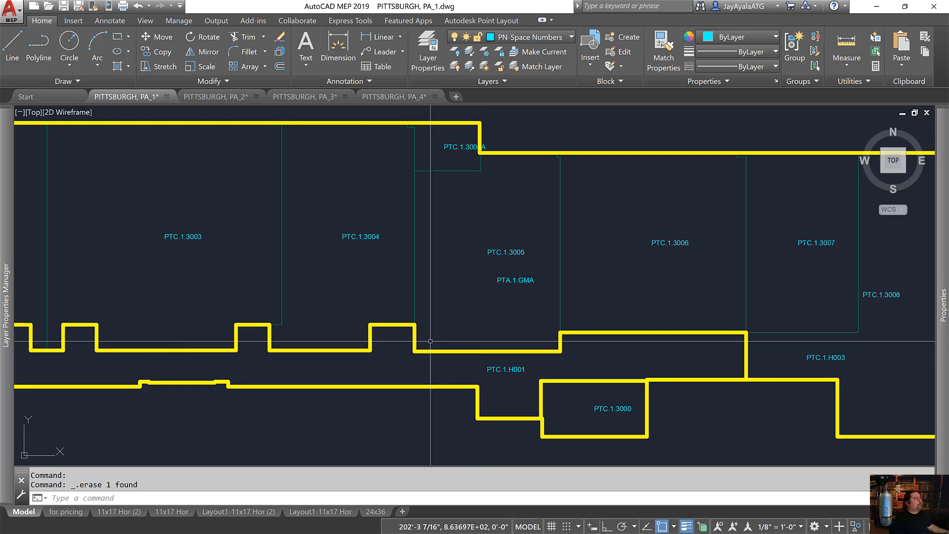
# - Run the RGMA numbering routine and place three circulation numbers in a row east of PTC.1.H001, along the corridor above PTC.1.3000
pyautogui.write('r')
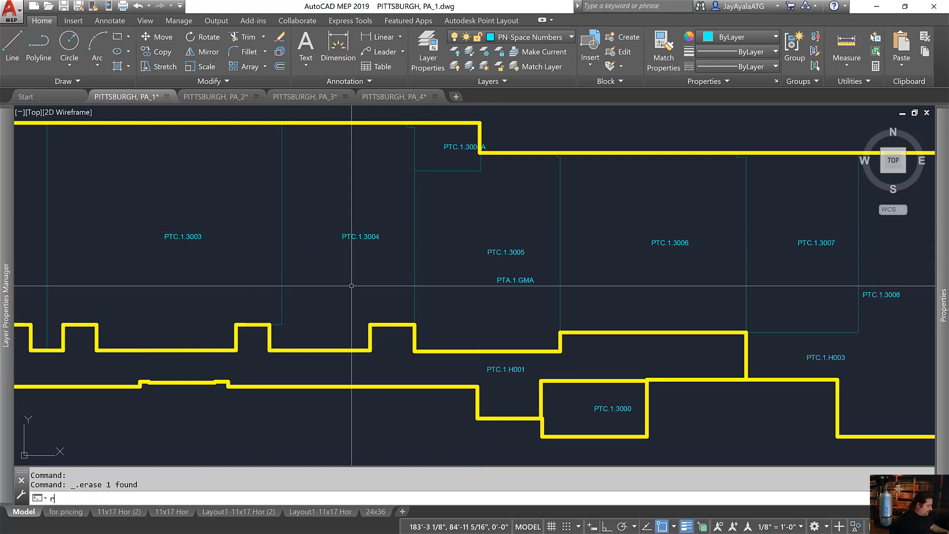
pyautogui.write('gma')
pyautogui.press('Return')
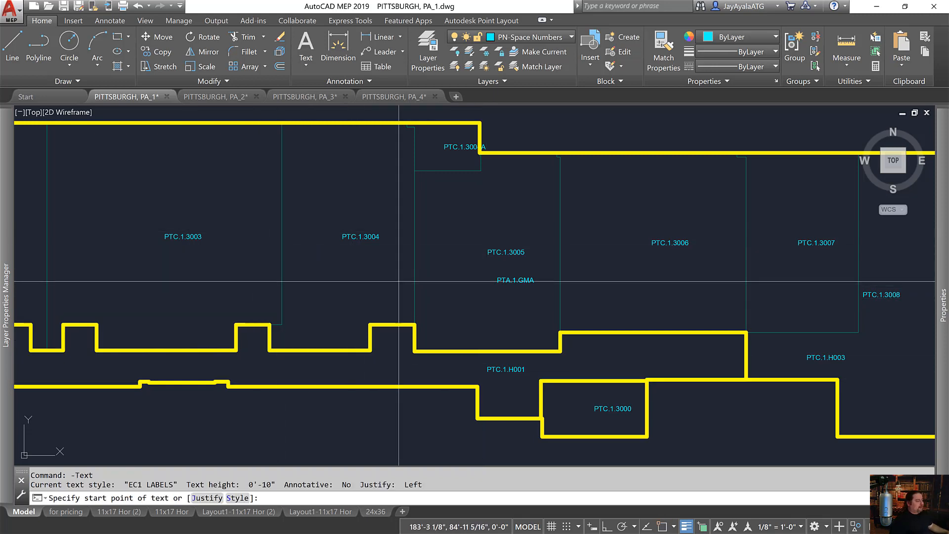
pyautogui.click(533, 371)
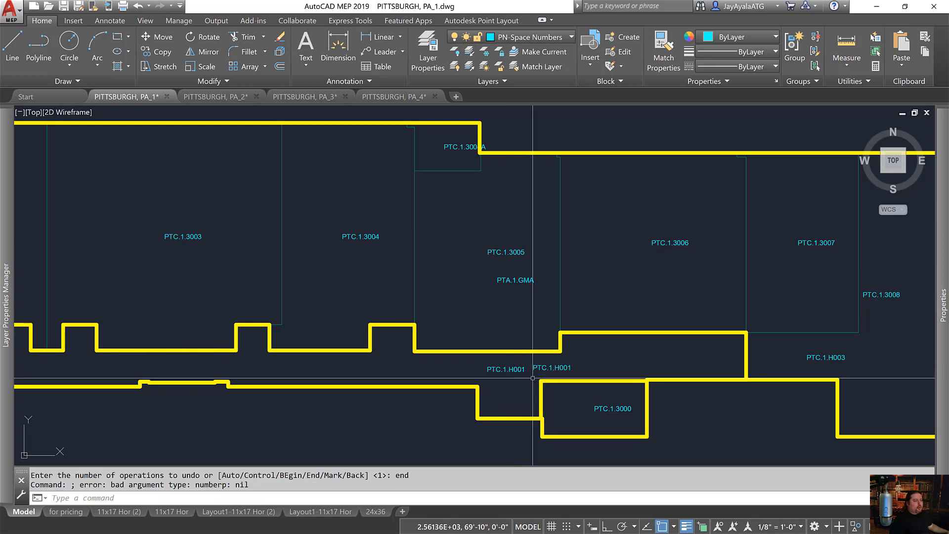
pyautogui.press('Return')
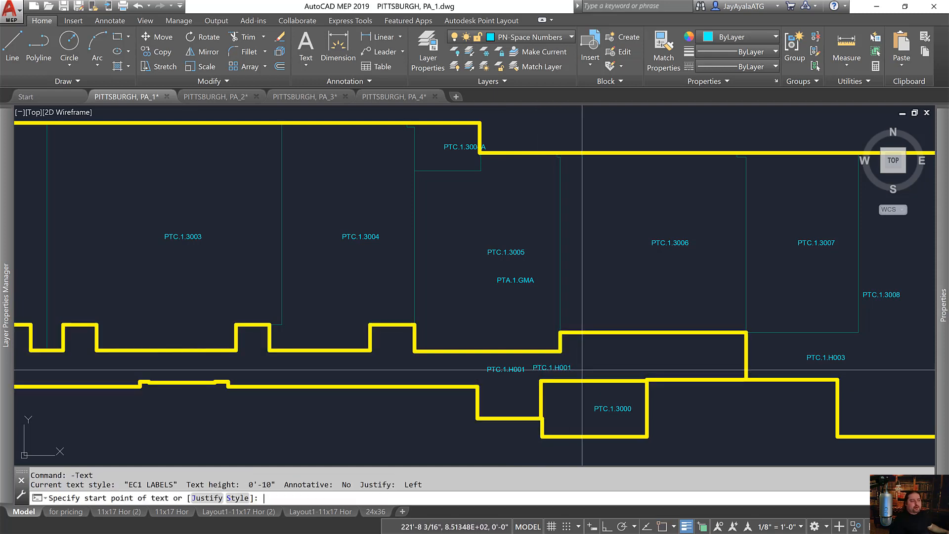
pyautogui.click(582, 370)
pyautogui.press('Return')
pyautogui.click(636, 367)
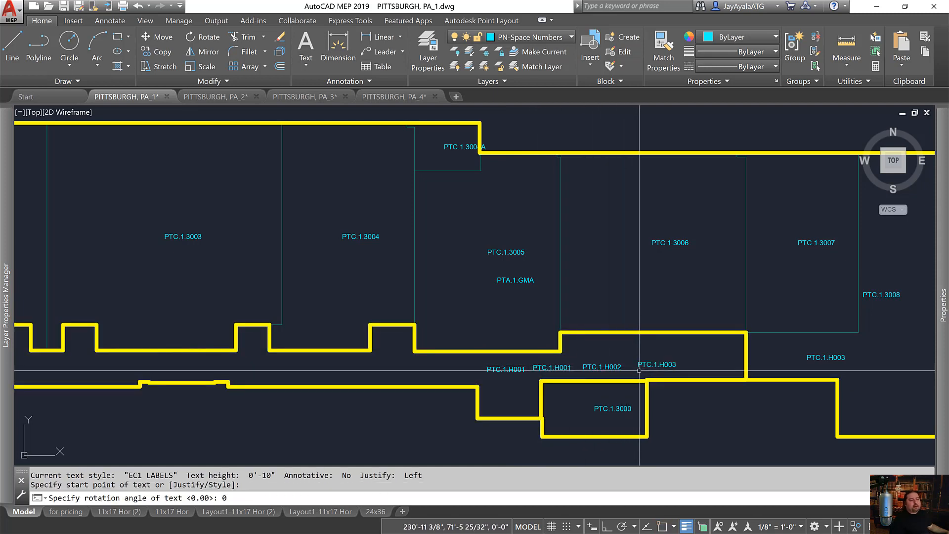
pyautogui.press('Escape')
# - Erase the three circulation numbers just placed in the corridor above PTC.1.3000
pyautogui.click(679, 370)
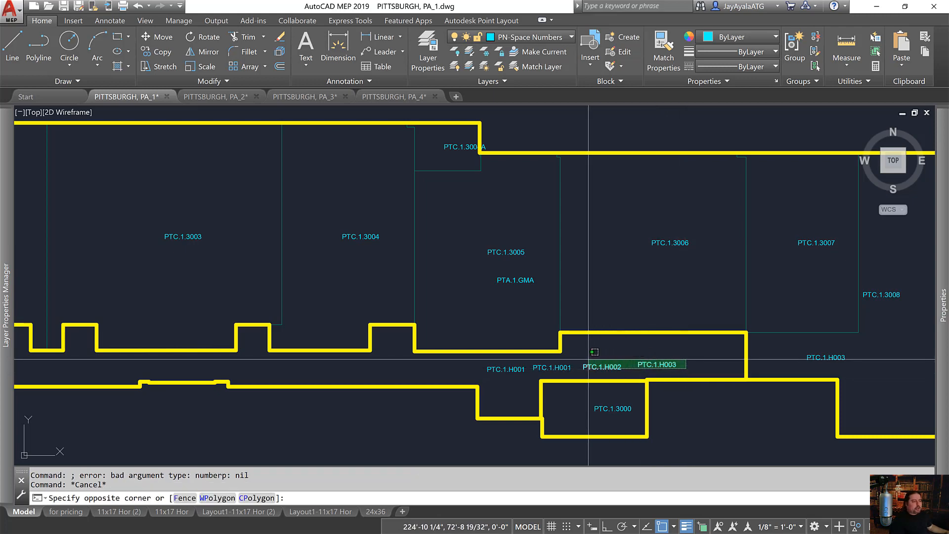
pyautogui.click(526, 372)
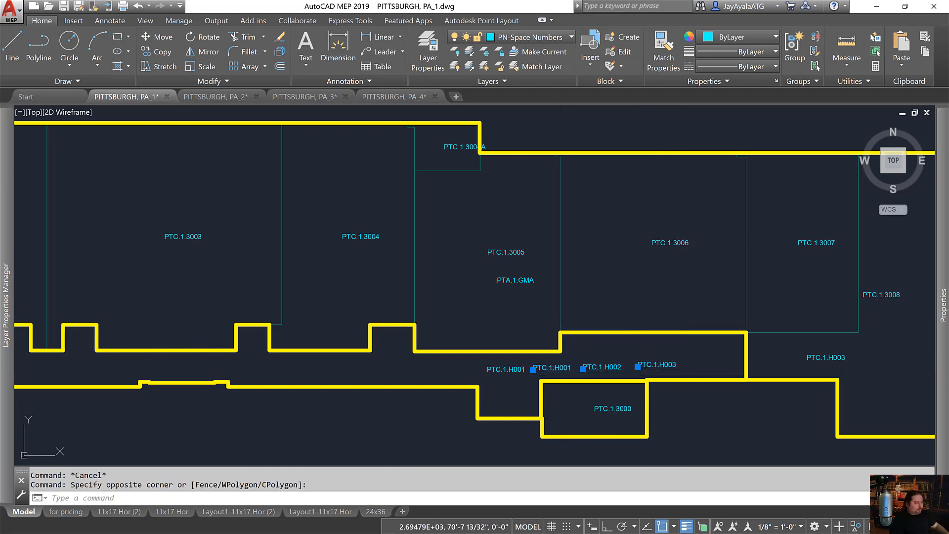
pyautogui.press('Delete')
# - Switch to the Lisp Order workbook in Excel and highlight the GLMVReset.lsp and GLMVIDRN.lsp rows for review
pyautogui.hotkey('alt', 'Tab')
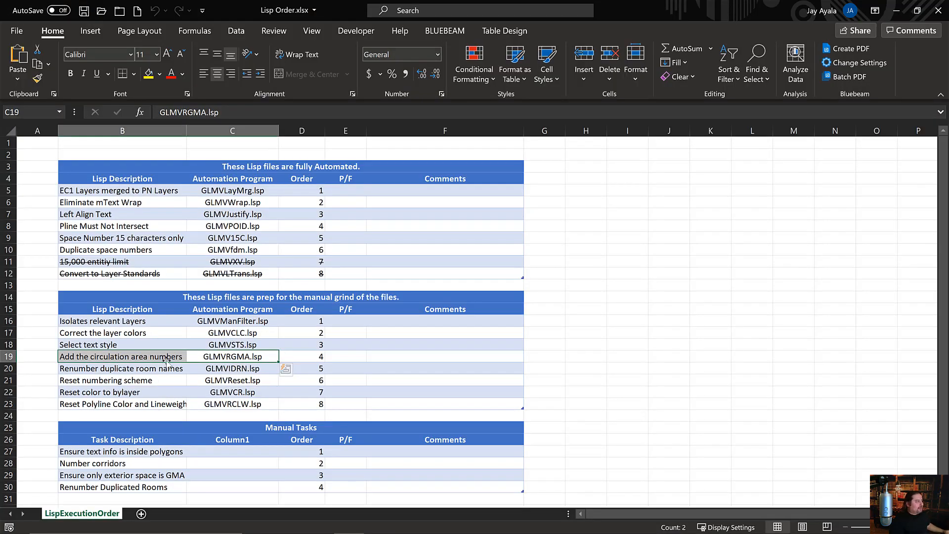
pyautogui.moveTo(241, 380); pyautogui.dragTo(174, 381)
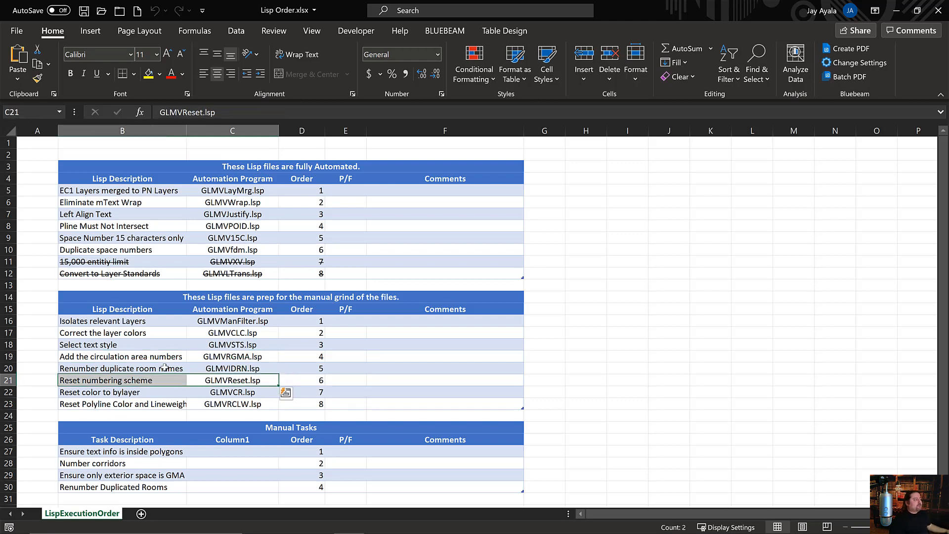
pyautogui.moveTo(165, 367); pyautogui.dragTo(207, 369)
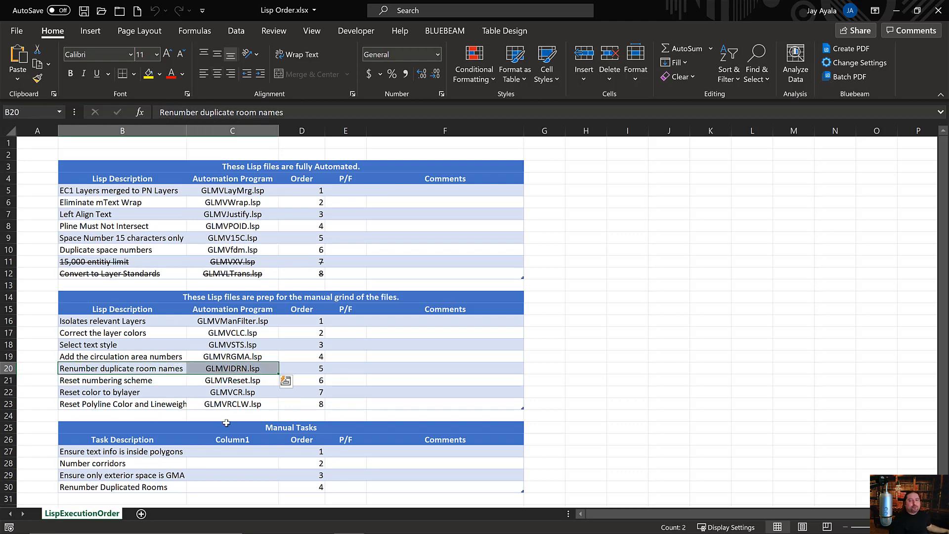
# - Return to AutoCAD and bring up the workstation and copy/mail room labels in the PITTSBURGH, PA_3 drawing
pyautogui.hotkey('alt', 'Tab')
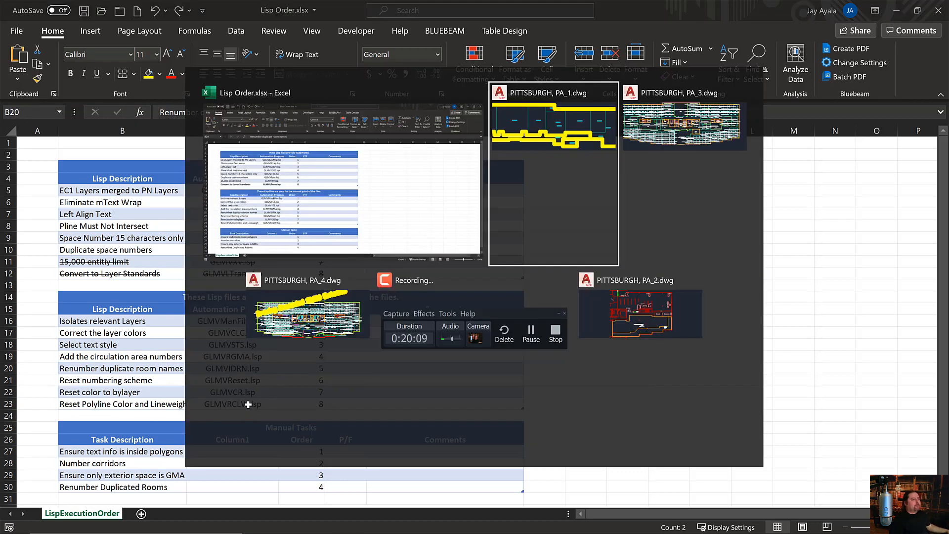
pyautogui.scroll(-4, 468, 339)
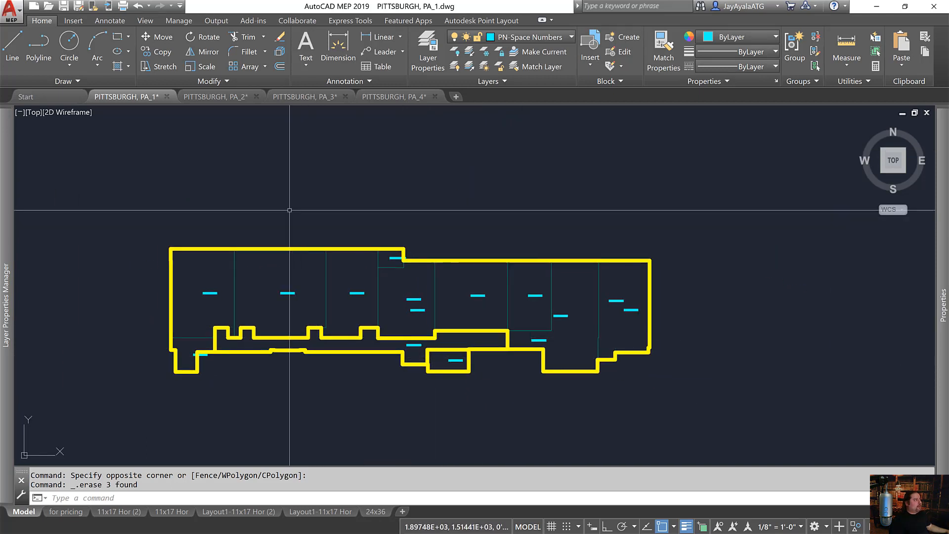
pyautogui.click(195, 96)
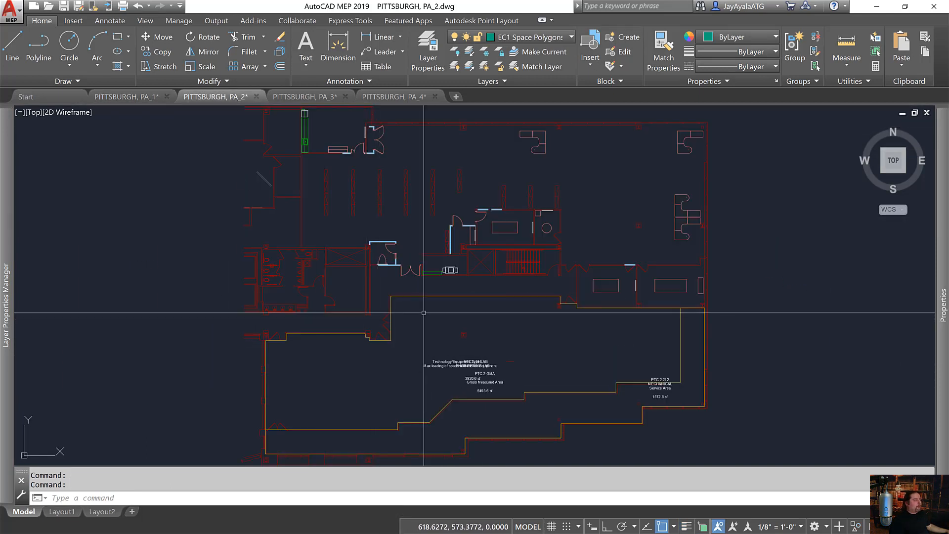
pyautogui.click(313, 94)
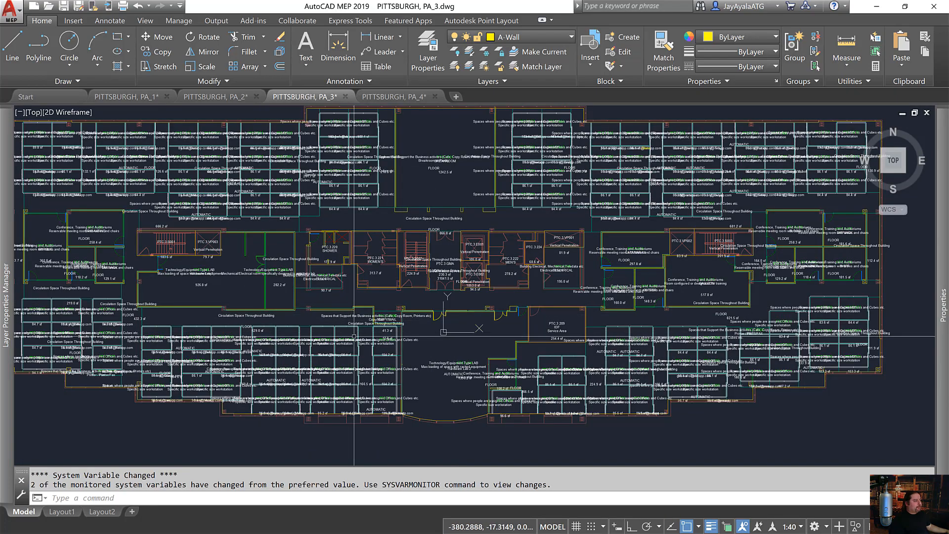
pyautogui.scroll(8, 384, 344)
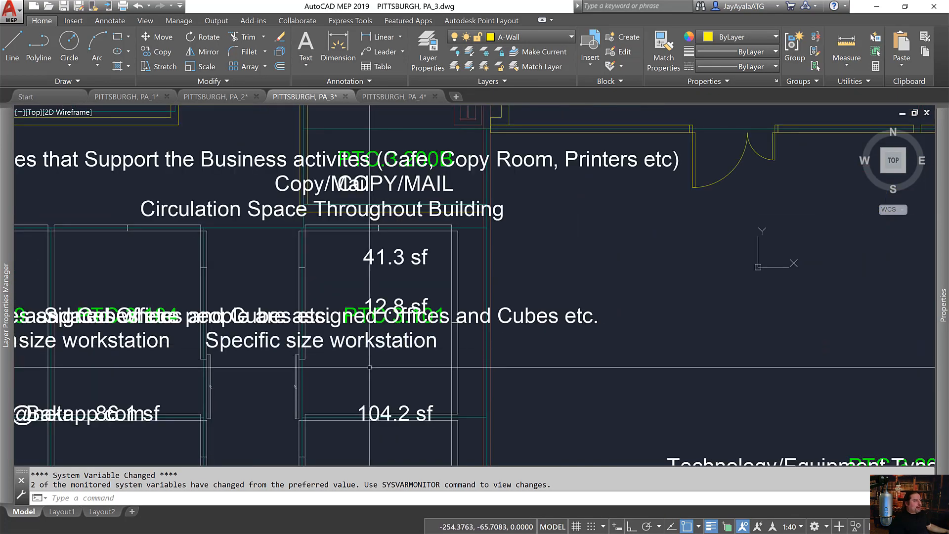
pyautogui.moveTo(372, 344); pyautogui.dragTo(406, 362, button='middle')
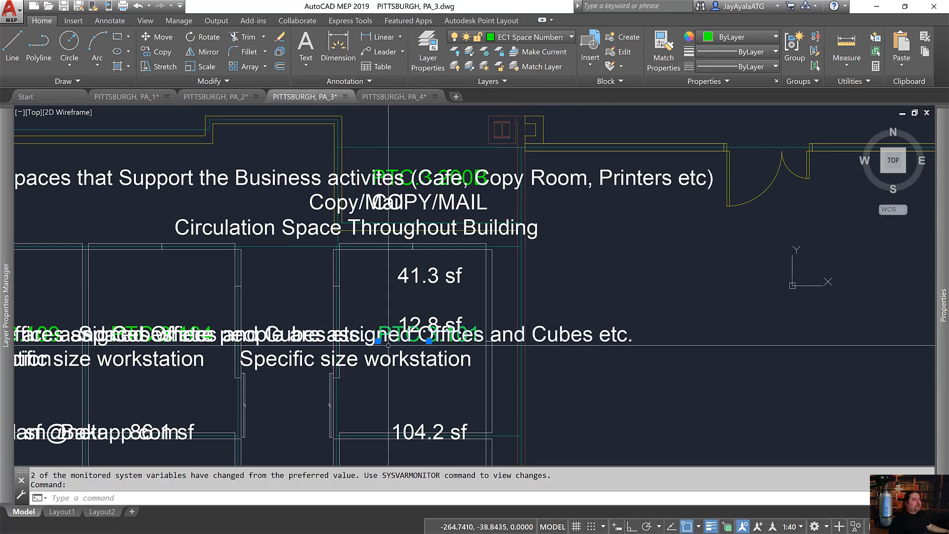
pyautogui.click(407, 334)
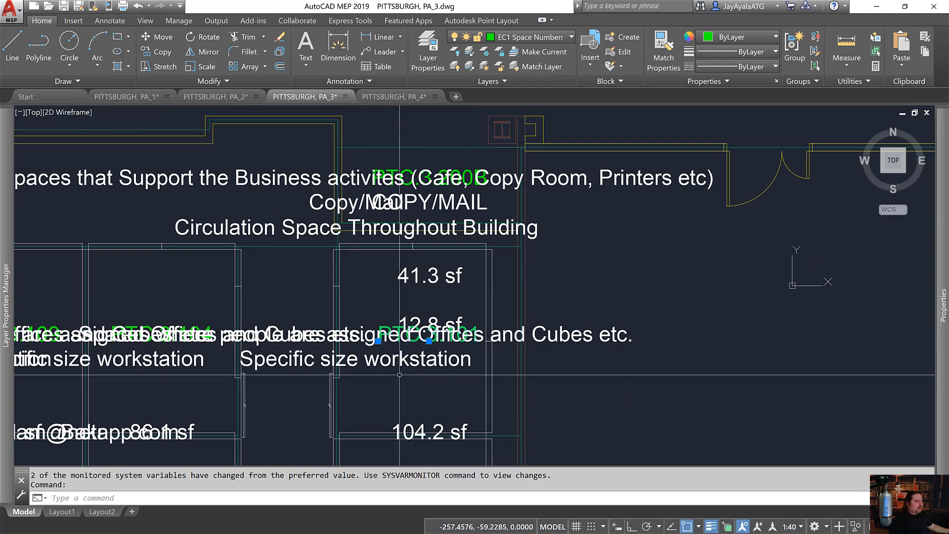
pyautogui.press('Escape')
pyautogui.click(415, 371)
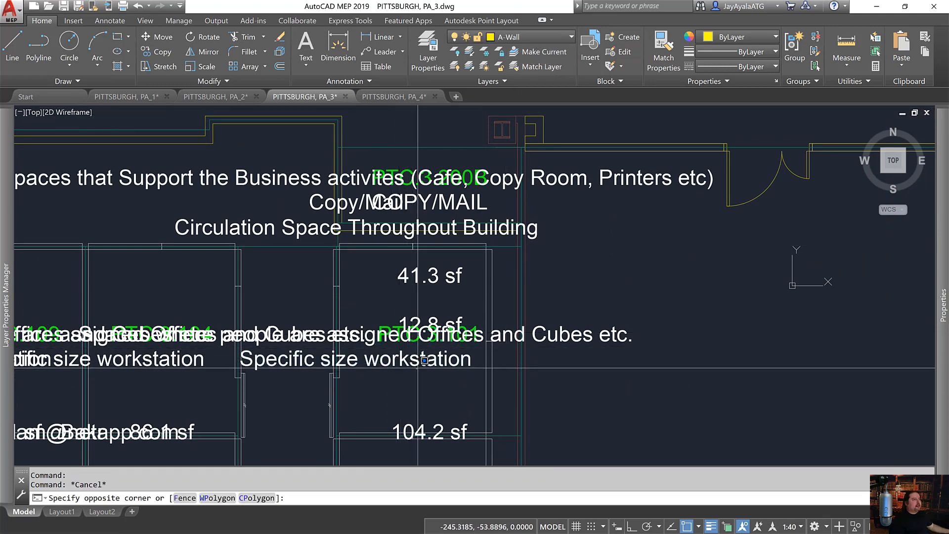
pyautogui.click(409, 364)
pyautogui.press('Escape')
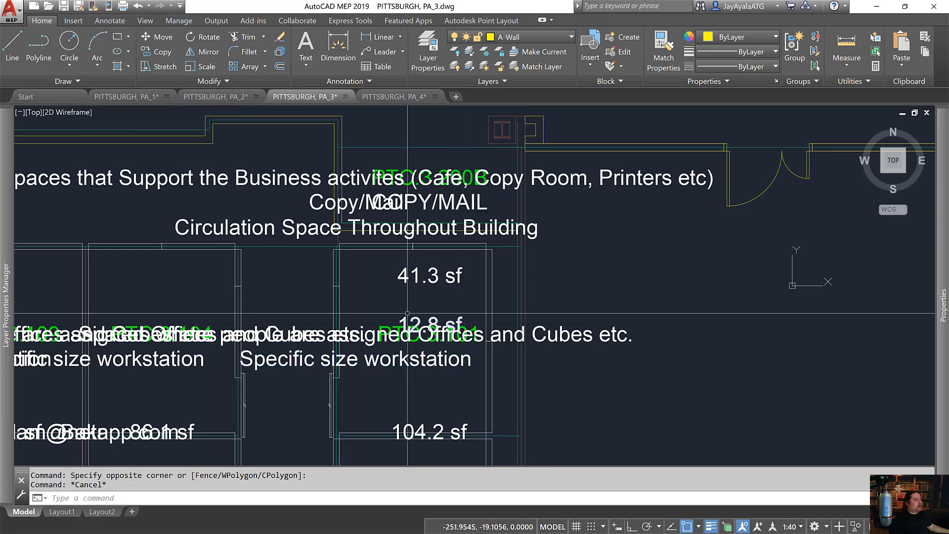
# - Copy the room number PTC.3.200B and the room name COPY/MAIL to the clipboard
pyautogui.moveTo(415, 310); pyautogui.dragTo(484, 347, button='middle')
pyautogui.click(419, 239)
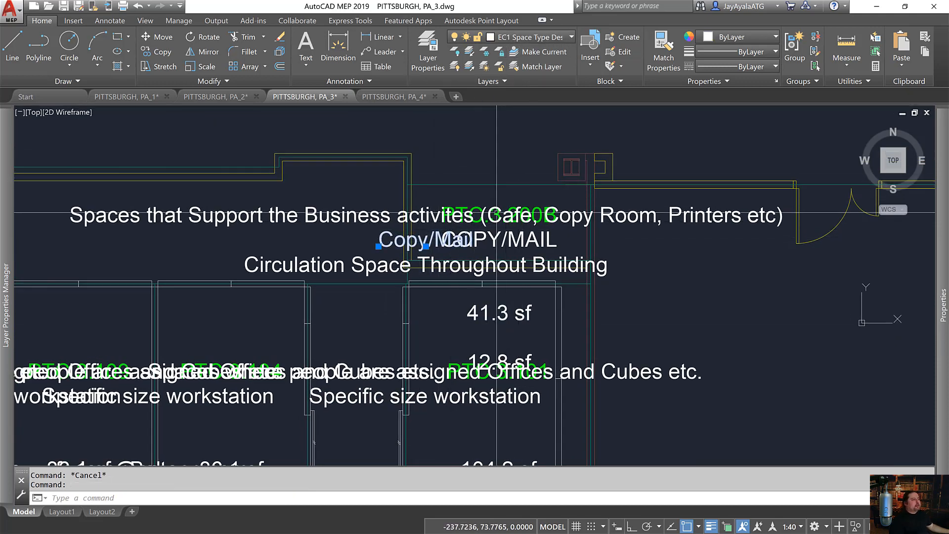
pyautogui.press('Escape')
pyautogui.click(514, 230)
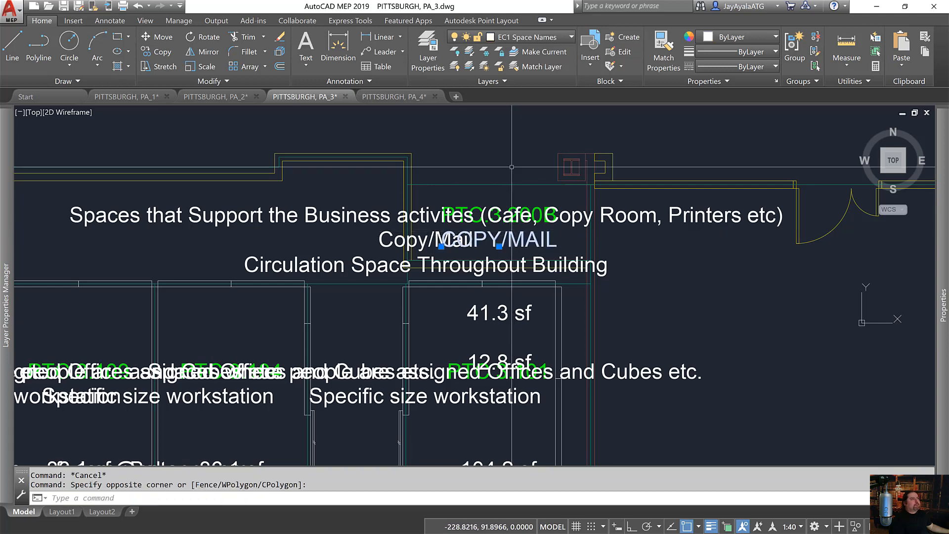
pyautogui.click(457, 203)
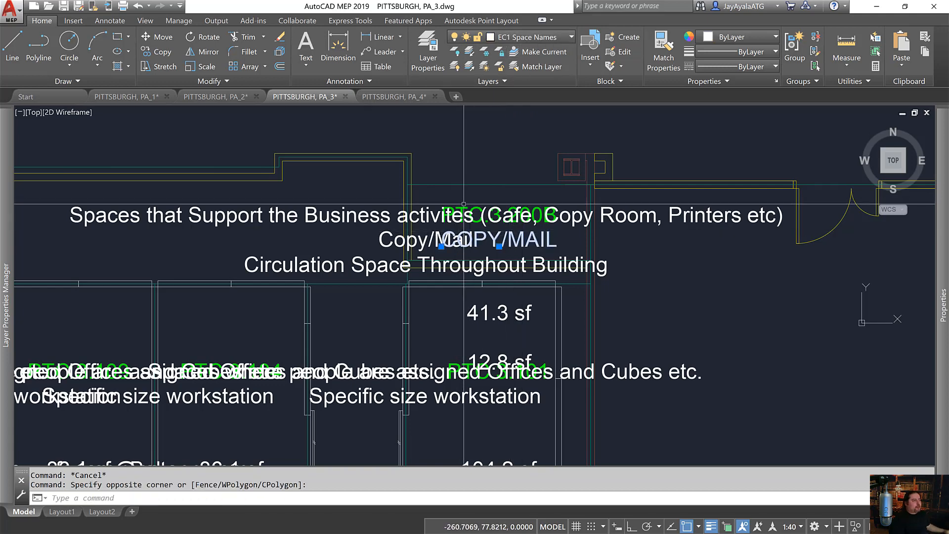
pyautogui.click(484, 215)
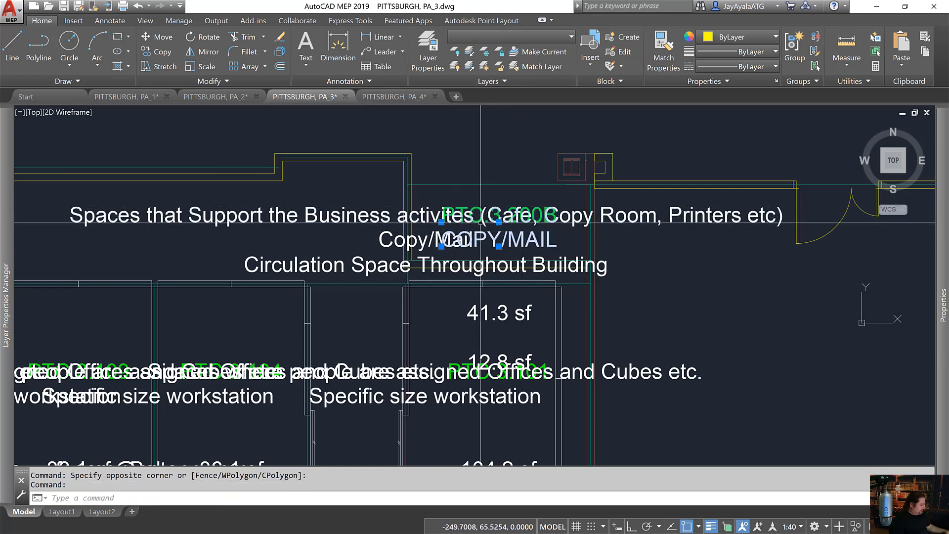
pyautogui.hotkey('ctrl', 'c')
# - Create a new drawing, paste the copied room number and name into it, and select both labels
pyautogui.click(455, 97)
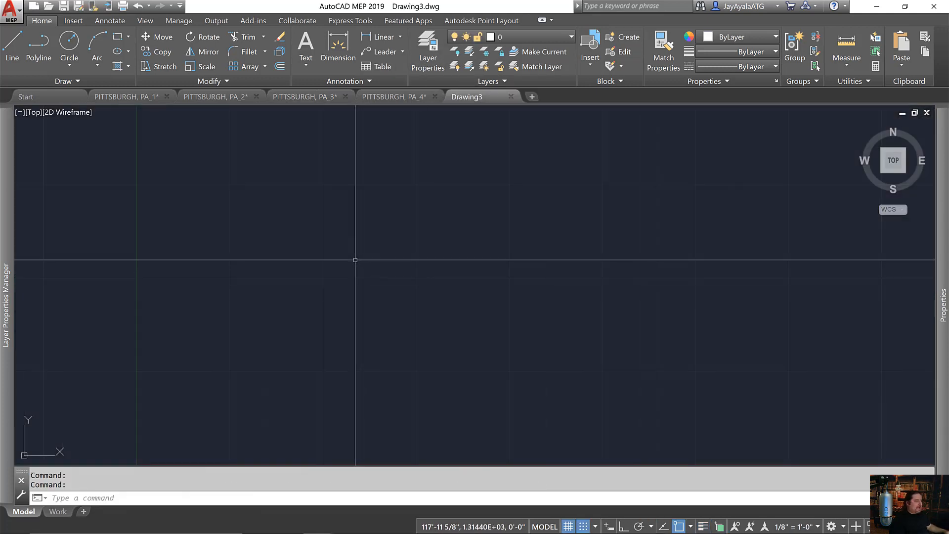
pyautogui.hotkey('ctrl', 'v')
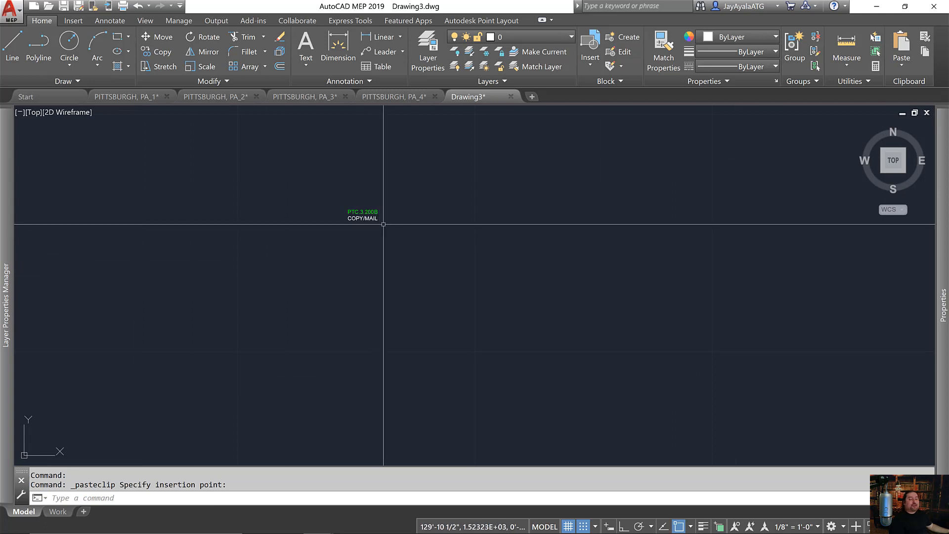
pyautogui.click(417, 314)
pyautogui.click(417, 317)
pyautogui.click(370, 275)
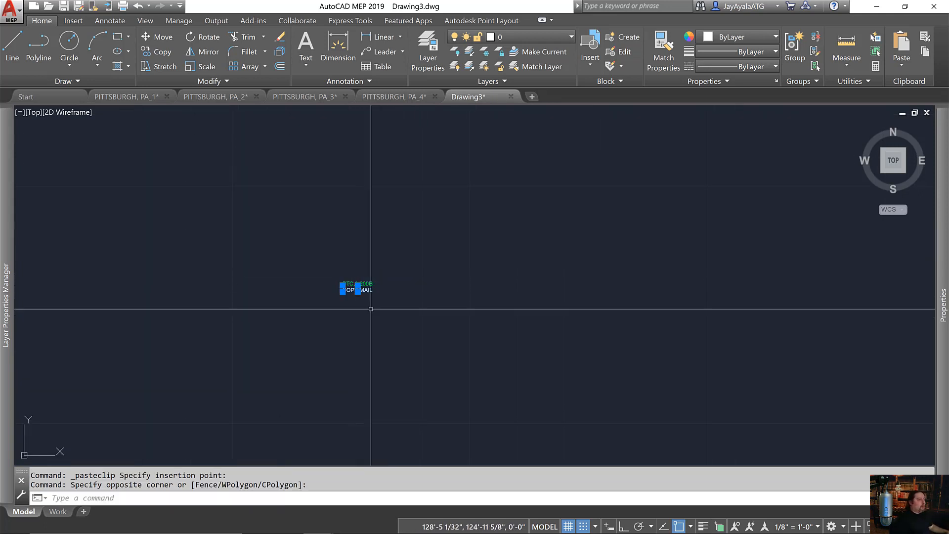
# - Copy the selected room number and name labels to two more spots, spaced out up and to the right of the original
pyautogui.write('co')
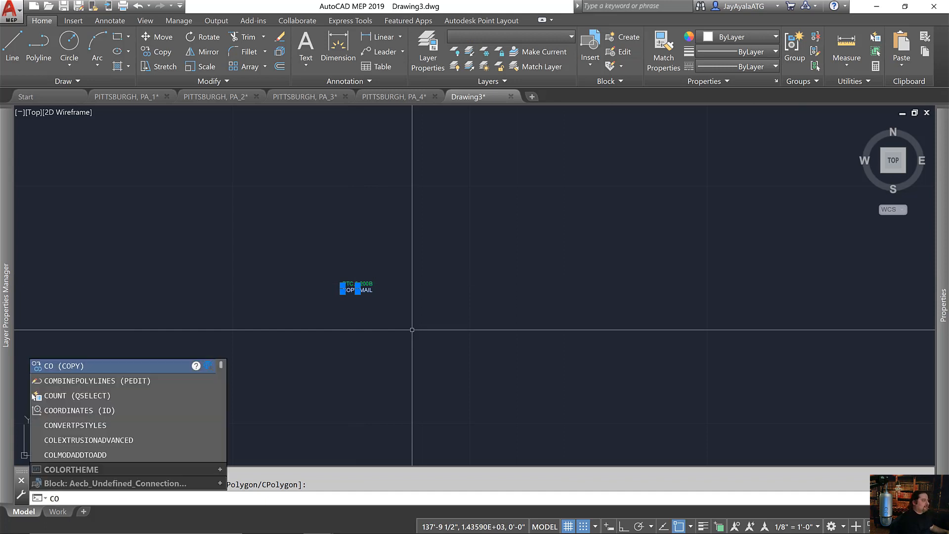
pyautogui.press('Return')
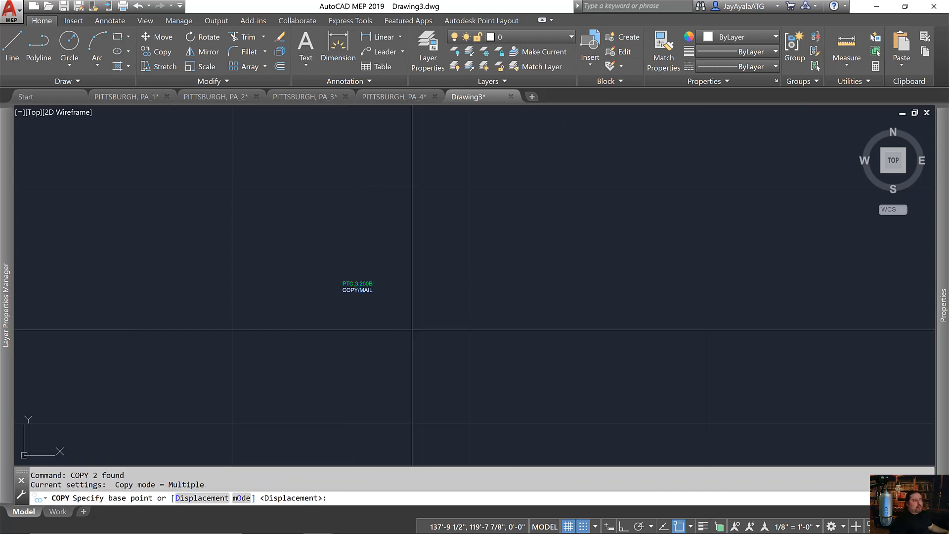
pyautogui.click(396, 334)
pyautogui.click(559, 305)
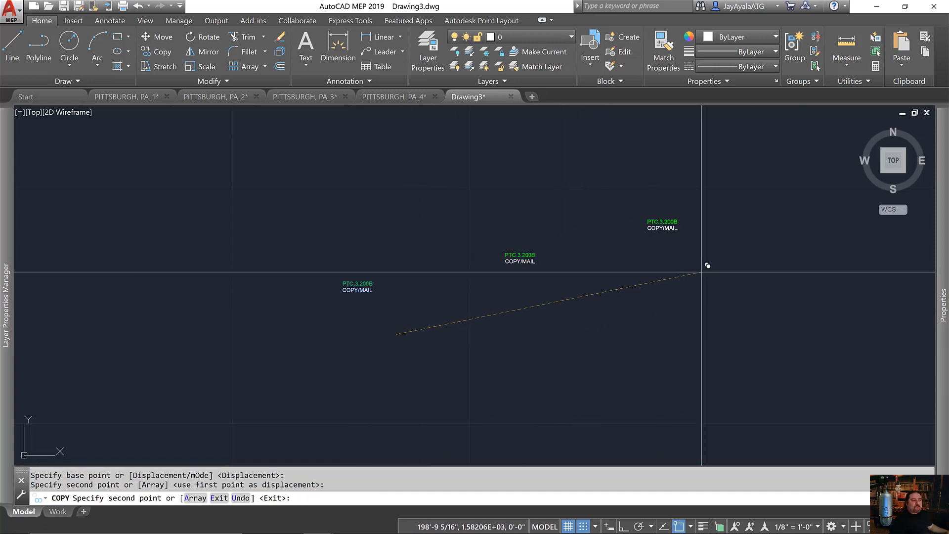
pyautogui.click(701, 272)
pyautogui.press('Escape')
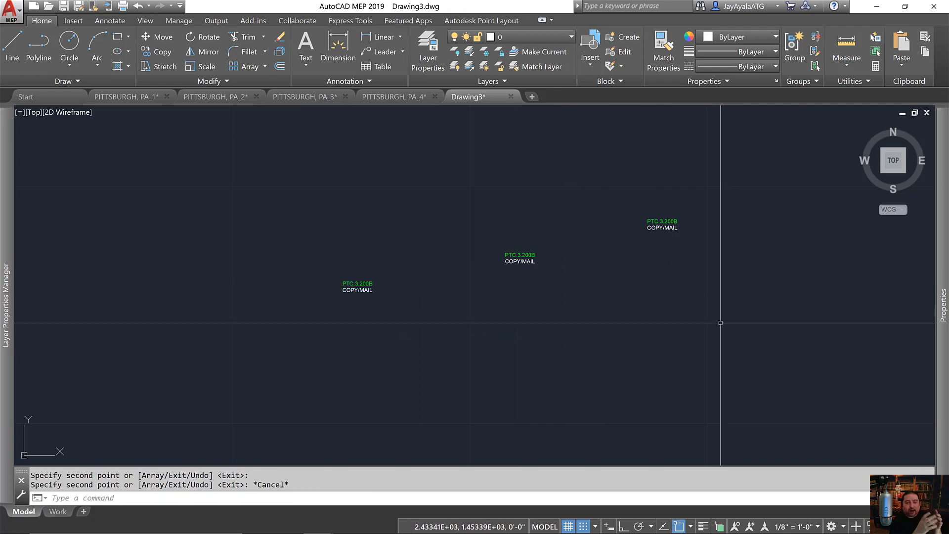
# - Switch to the Lisp Order workbook in Excel and select the Duplicate space numbers entry
pyautogui.hotkey('alt', 'Tab')
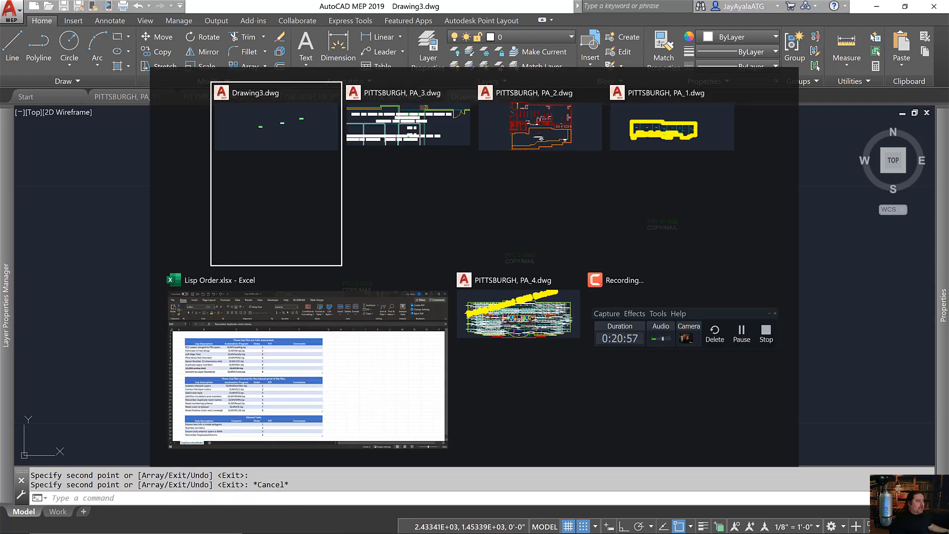
pyautogui.hotkey('alt', 'Tab')
pyautogui.hotkey('alt', 'Tab')
pyautogui.hotkey('alt', 'Tab')
pyautogui.hotkey('alt', 'Tab')
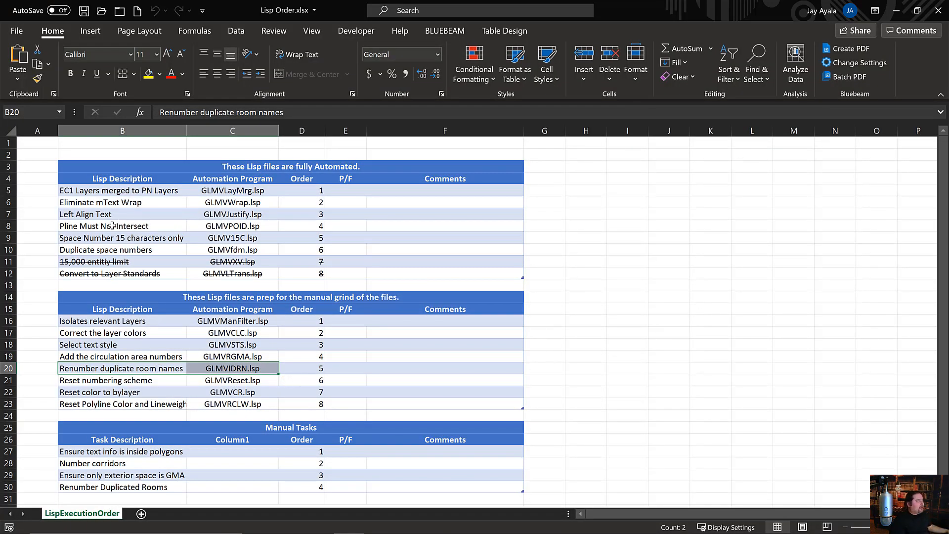
pyautogui.click(121, 248)
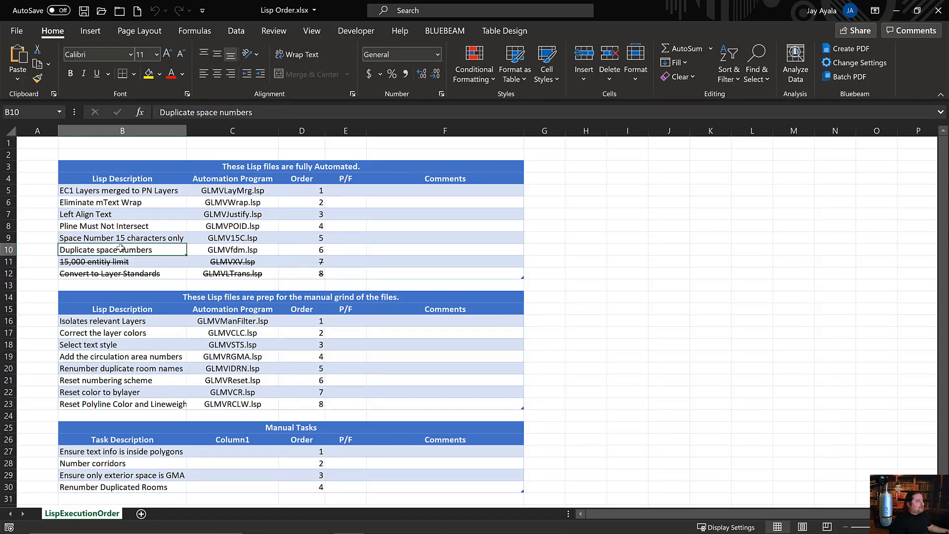
# - Switch from the Lisp Order workbook to AutoCAD's Drawing3 and color the middle and upper-right COPY/MAIL texts yellow
pyautogui.moveTo(202, 248); pyautogui.dragTo(238, 250)
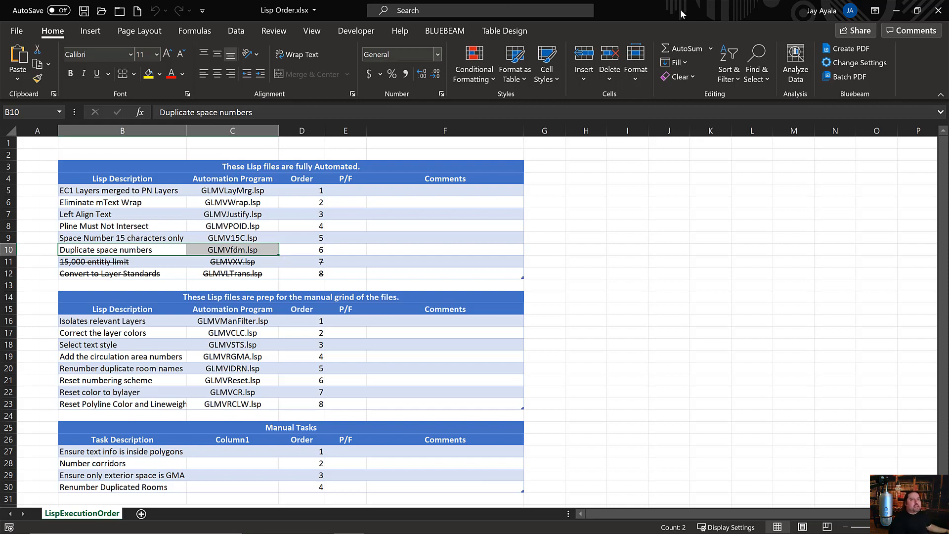
pyautogui.click(896, 10)
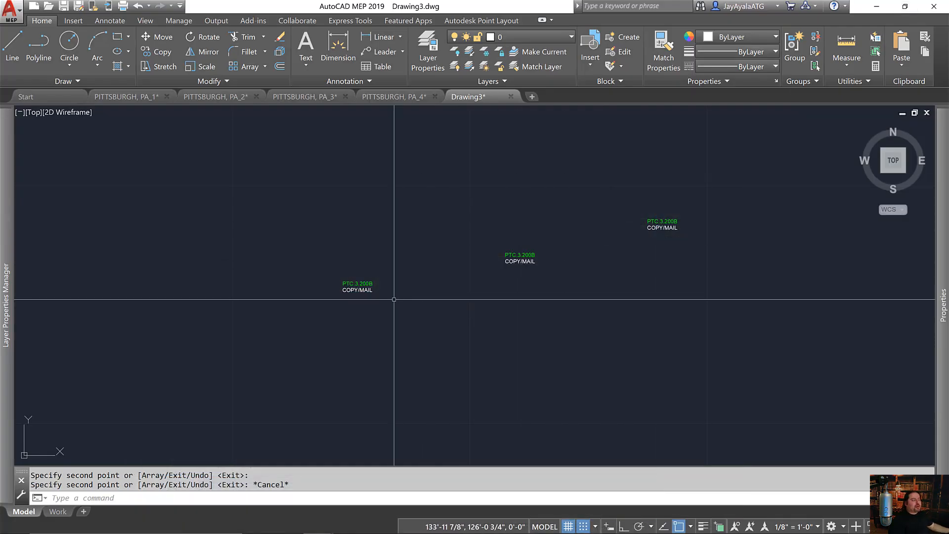
pyautogui.click(699, 256)
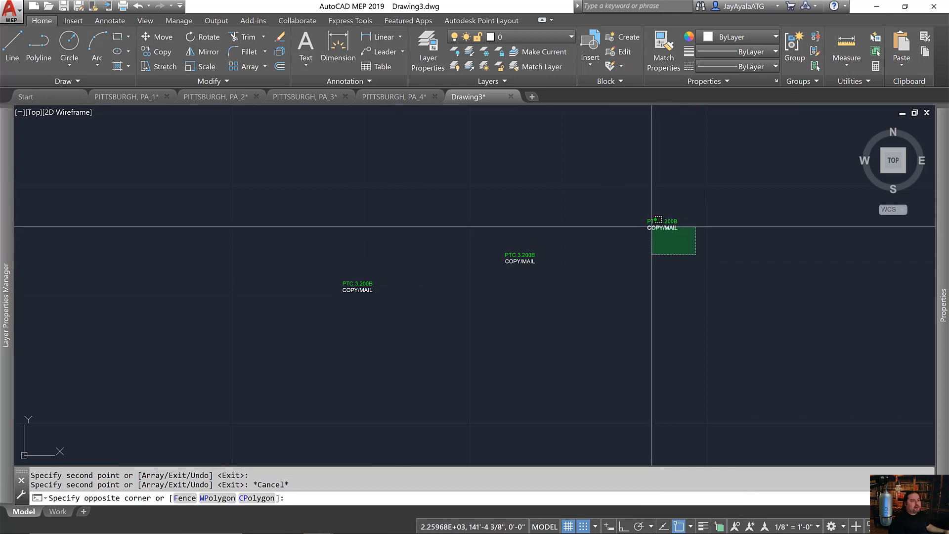
pyautogui.click(649, 221)
pyautogui.click(552, 283)
pyautogui.click(514, 259)
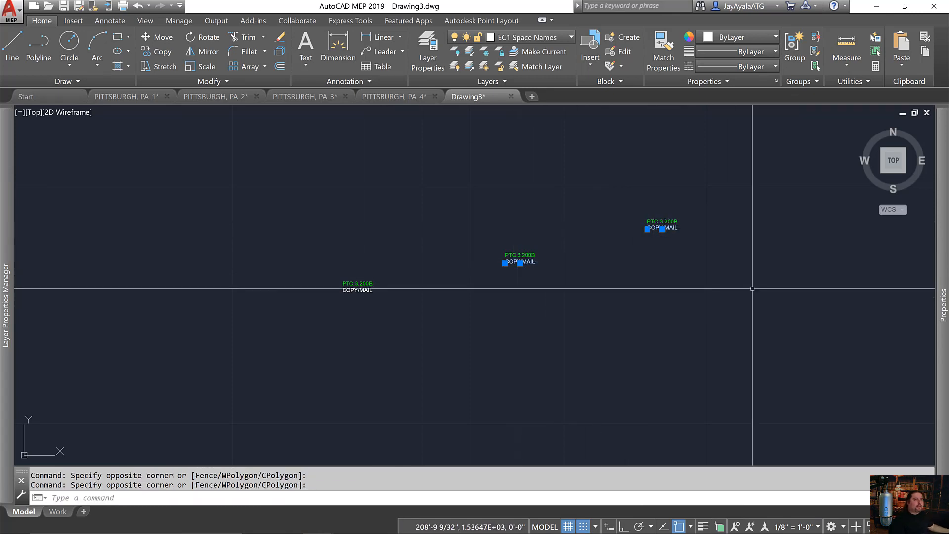
pyautogui.moveTo(945, 251)
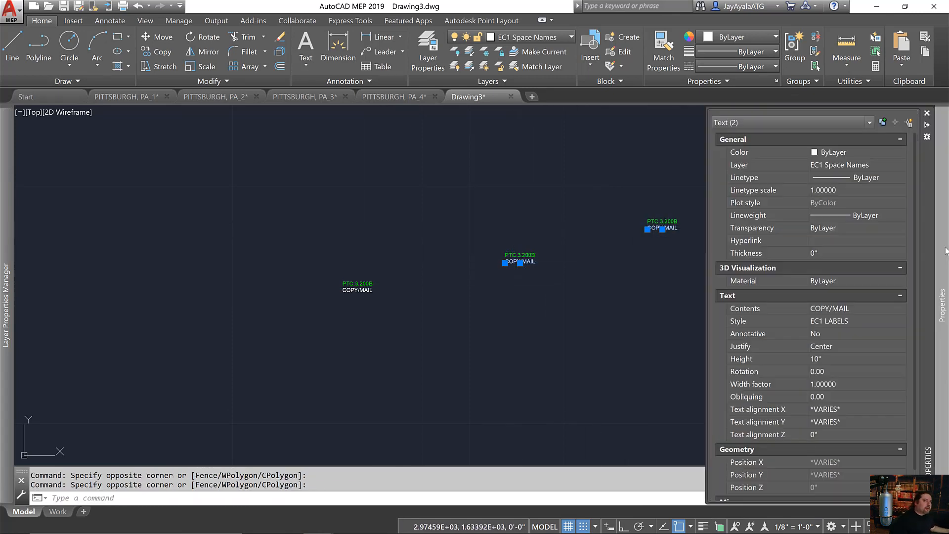
pyautogui.click(902, 166)
pyautogui.click(901, 165)
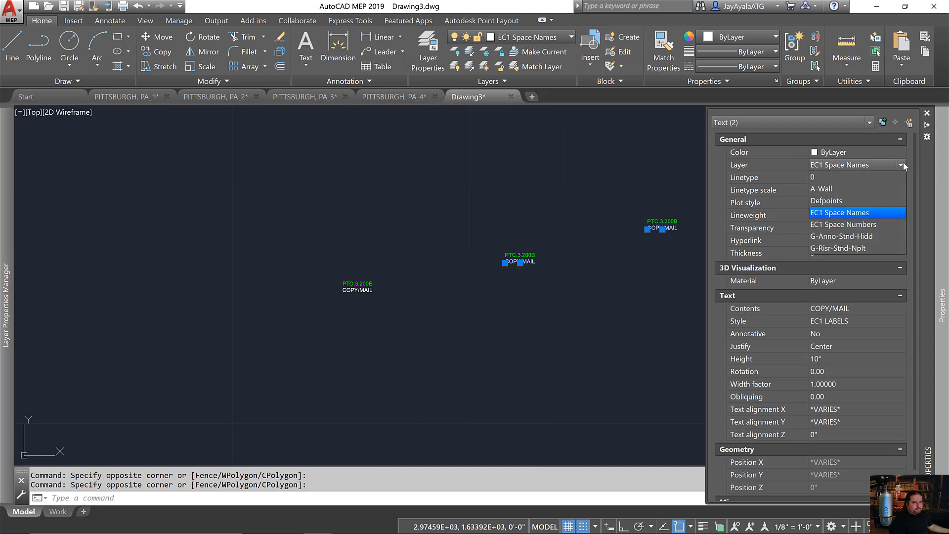
pyautogui.click(901, 152)
pyautogui.click(901, 152)
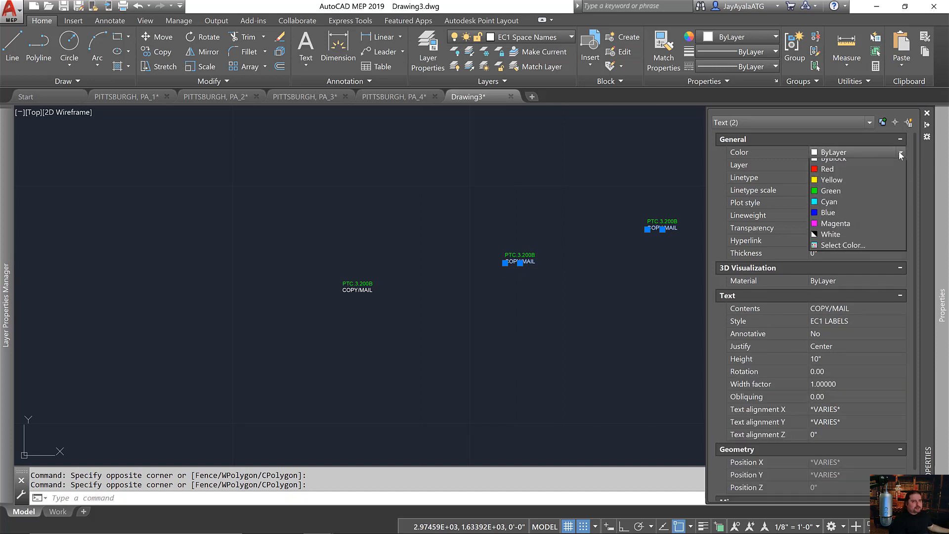
pyautogui.click(873, 196)
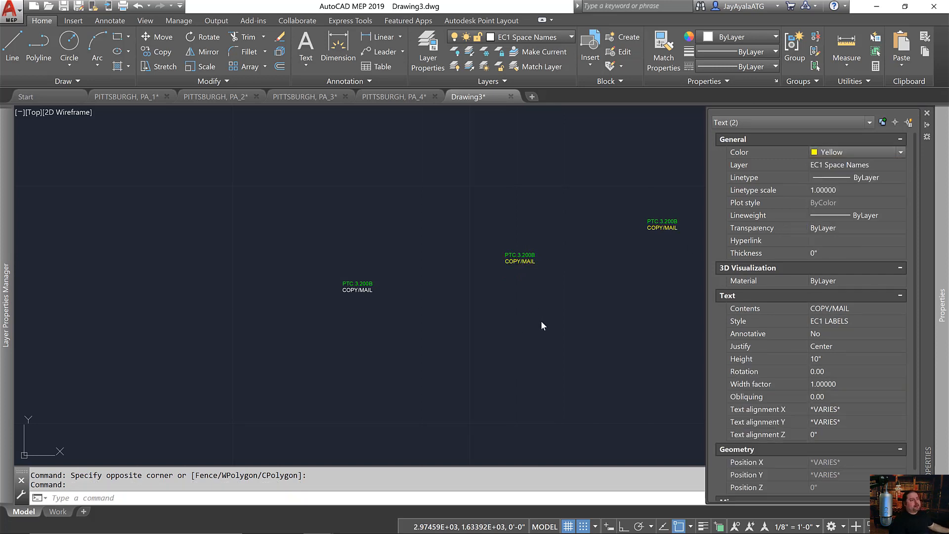
pyautogui.press('Escape')
pyautogui.press('Escape')
pyautogui.hotkey('ctrl', '1')
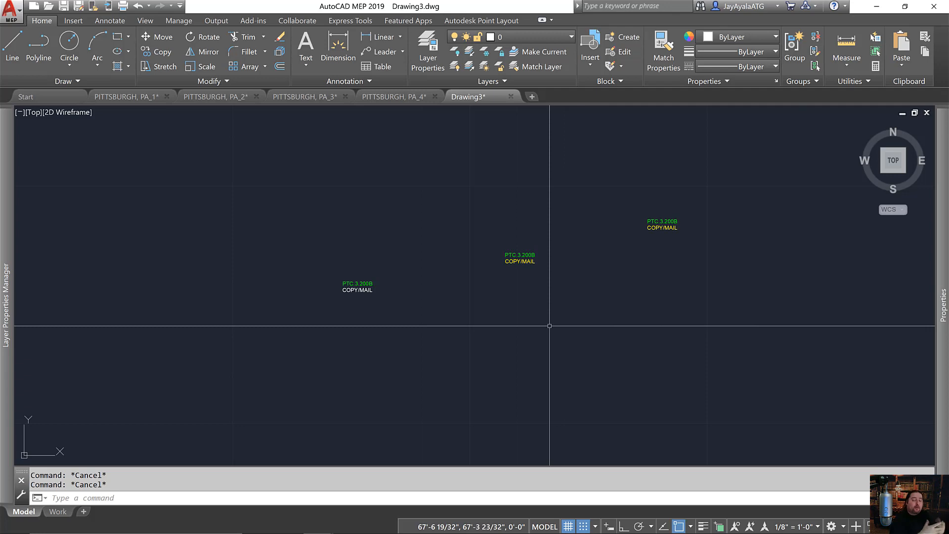
# - Switch to the Lisp Order workbook in Excel and select the Renumber duplicate room names entry together with its GLMVIDRN.lsp program
pyautogui.hotkey('alt', 'Tab')
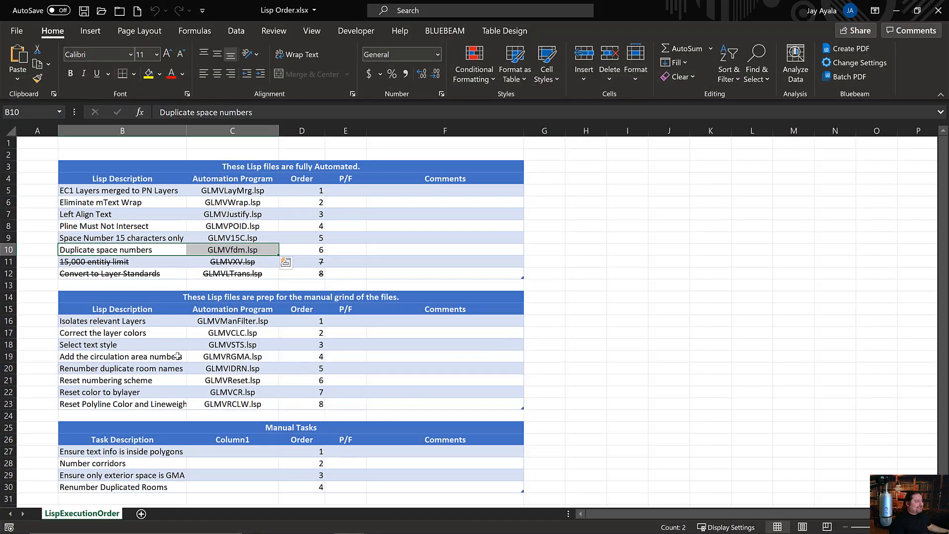
pyautogui.click(175, 355)
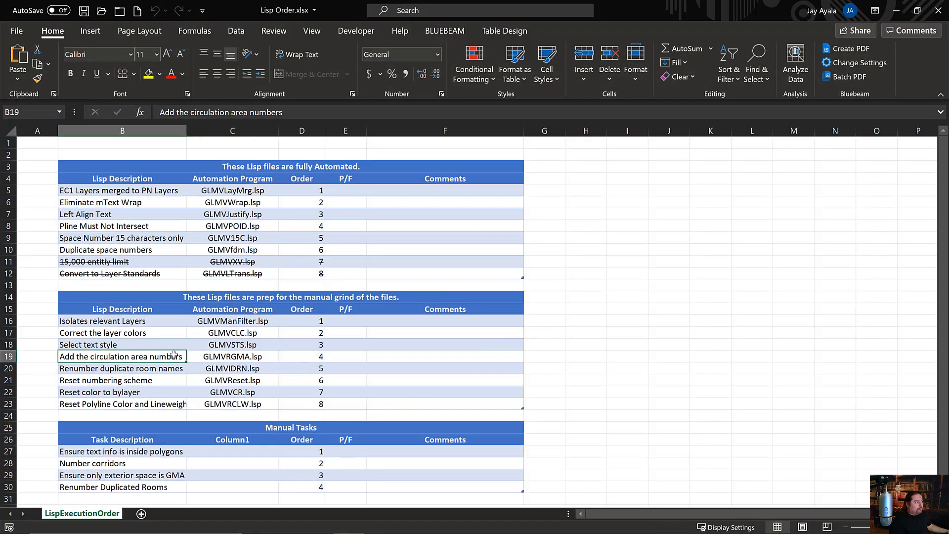
pyautogui.click(247, 368)
pyautogui.click(107, 369)
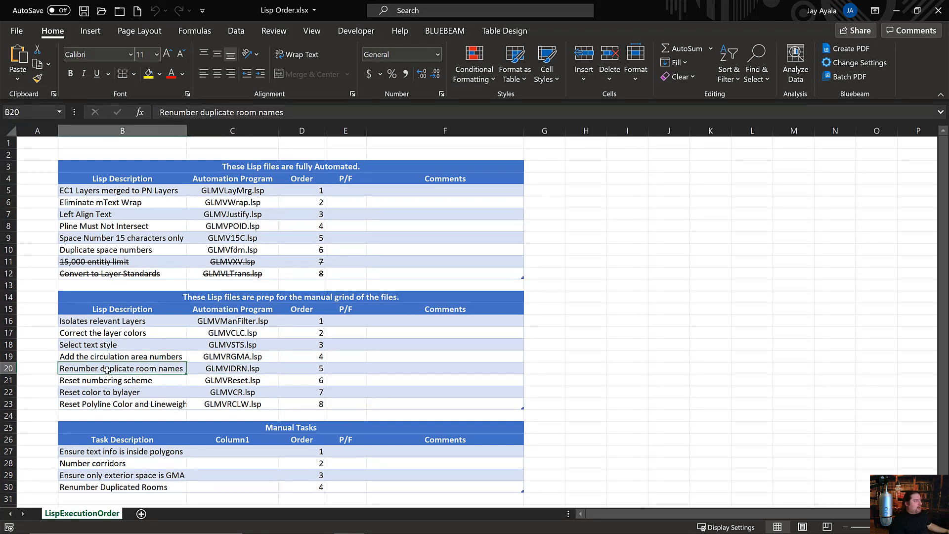
pyautogui.keyDown('shift'); pyautogui.click(202, 368); pyautogui.keyUp('shift')
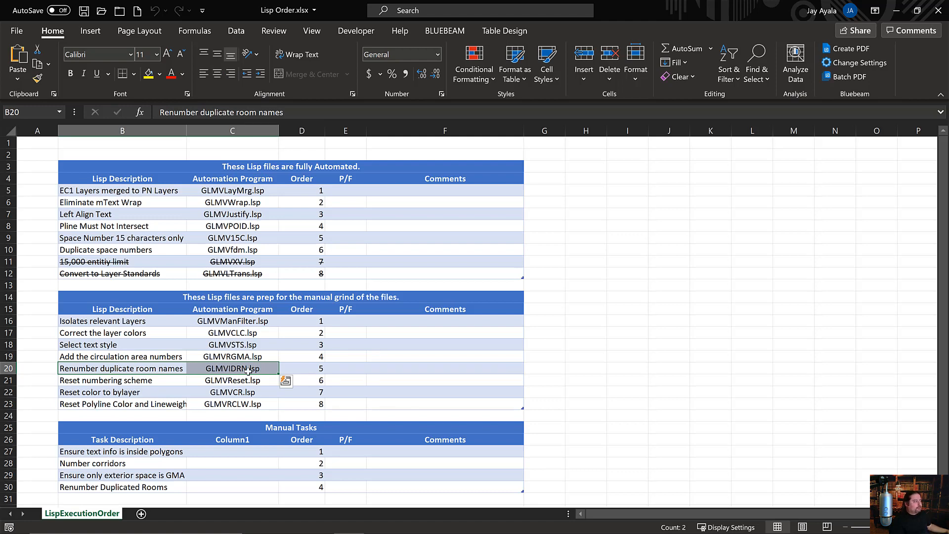
# - Switch back to AutoCAD and try to number the lower-left COPY/MAIL text with the GLMVIDRN routine
pyautogui.hotkey('alt', 'Tab')
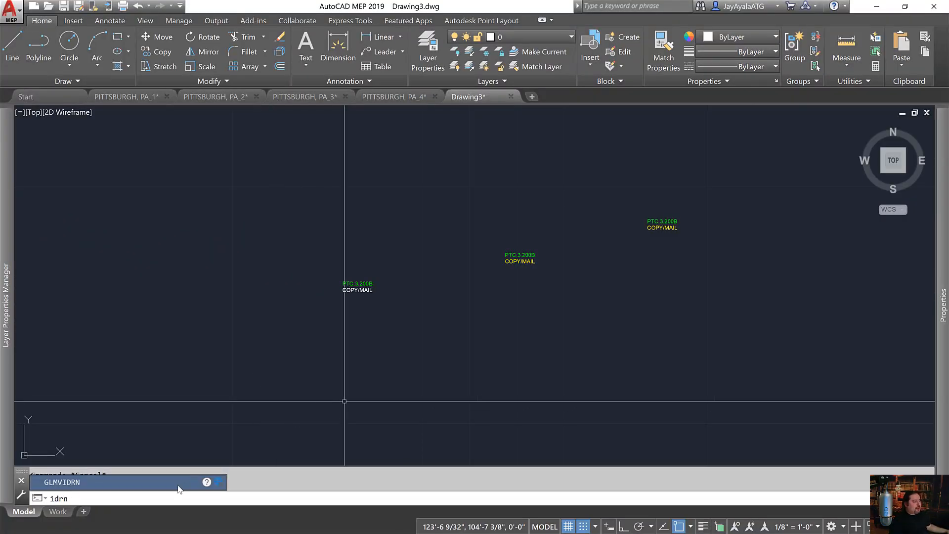
pyautogui.press('Return')
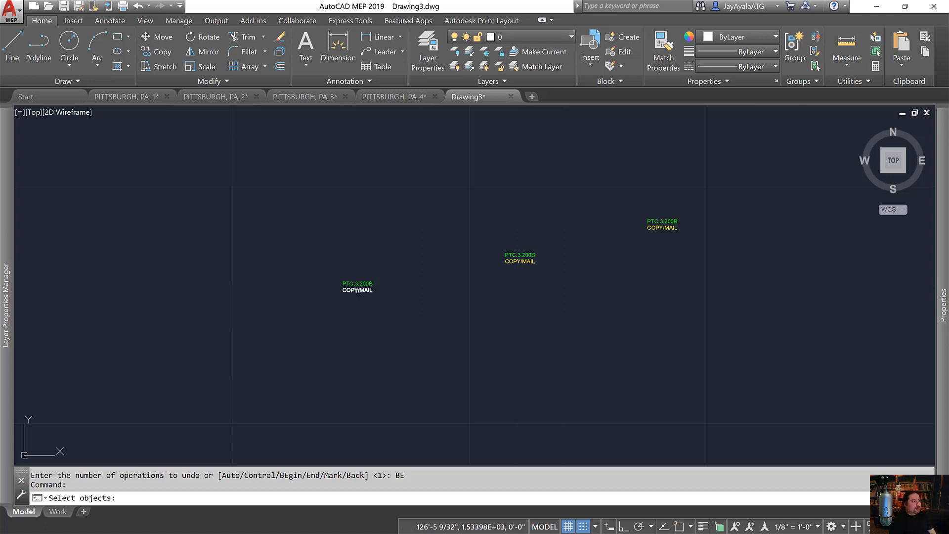
pyautogui.press('Return')
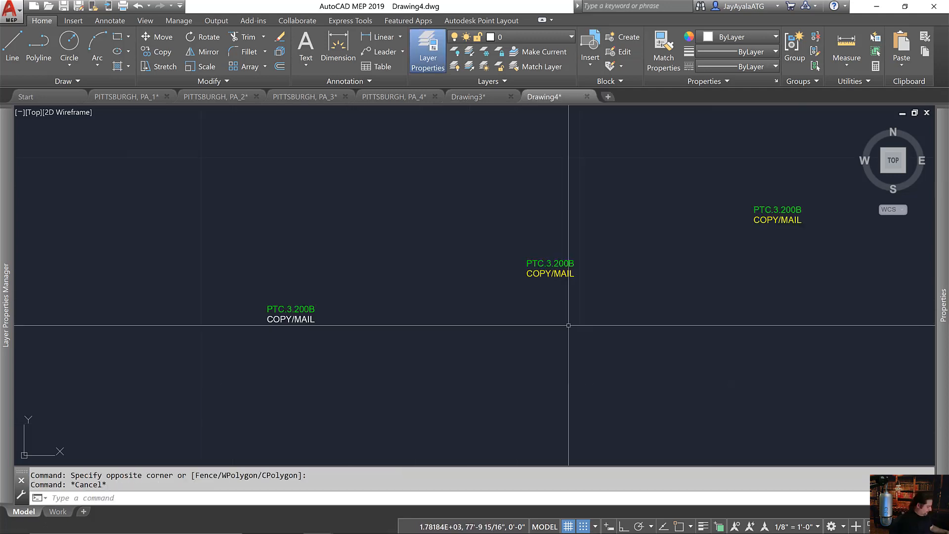
# - Run the GLMVCLC routine in Drawing4 to correct the layer colors of the room labels
pyautogui.write('gvmvilc')
pyautogui.press('Return')
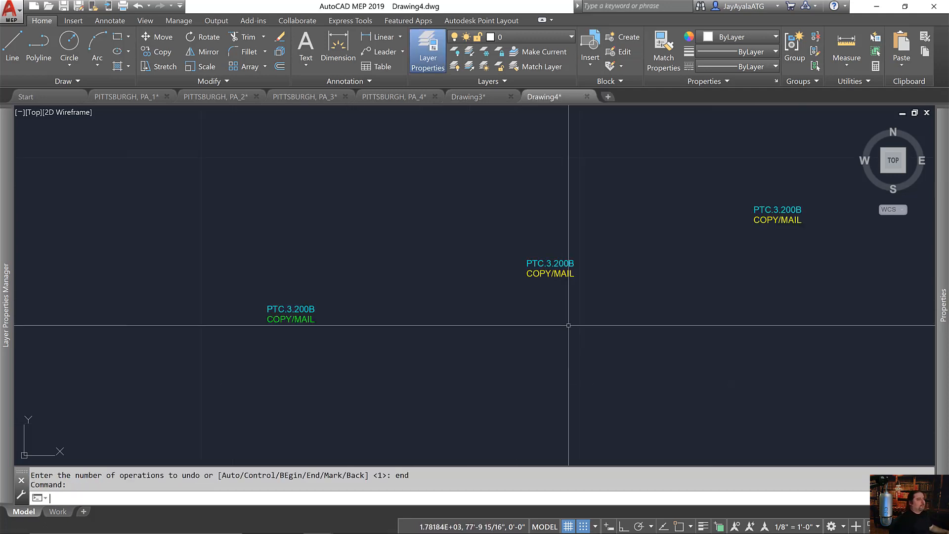
pyautogui.press('Escape')
pyautogui.moveTo(613, 340); pyautogui.dragTo(562, 362, button='middle')
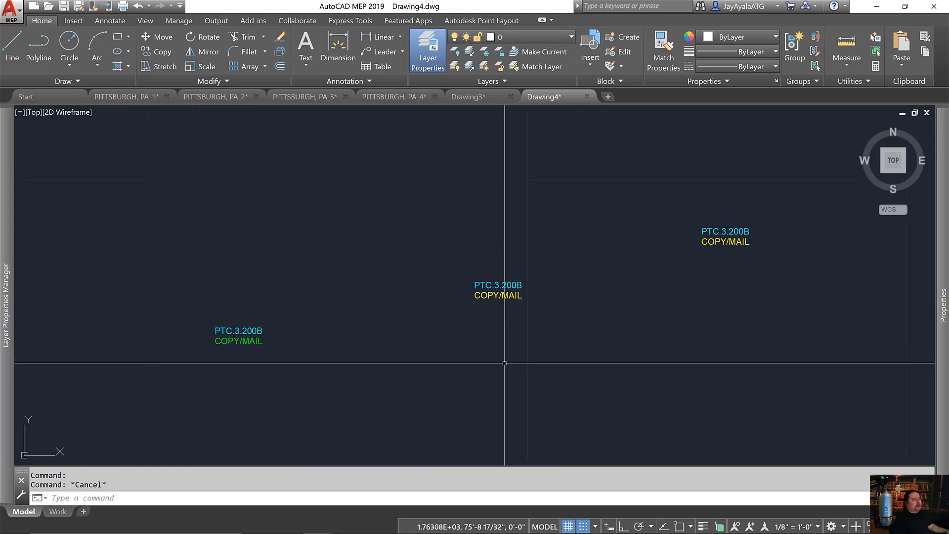
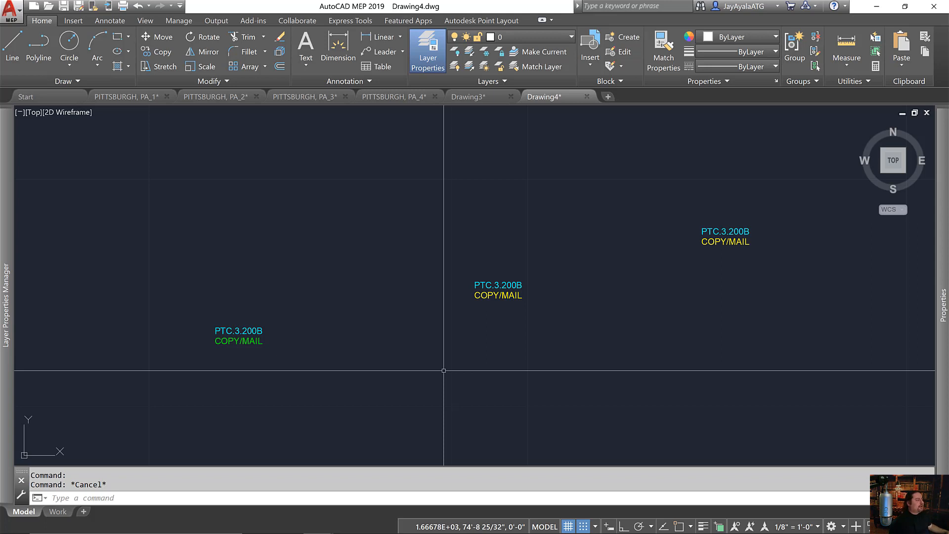
# - Run GLMVIDRN on the lower-left COPY/MAIL room name to renumber it as COPY/MAIL 01
pyautogui.write('IDrn')
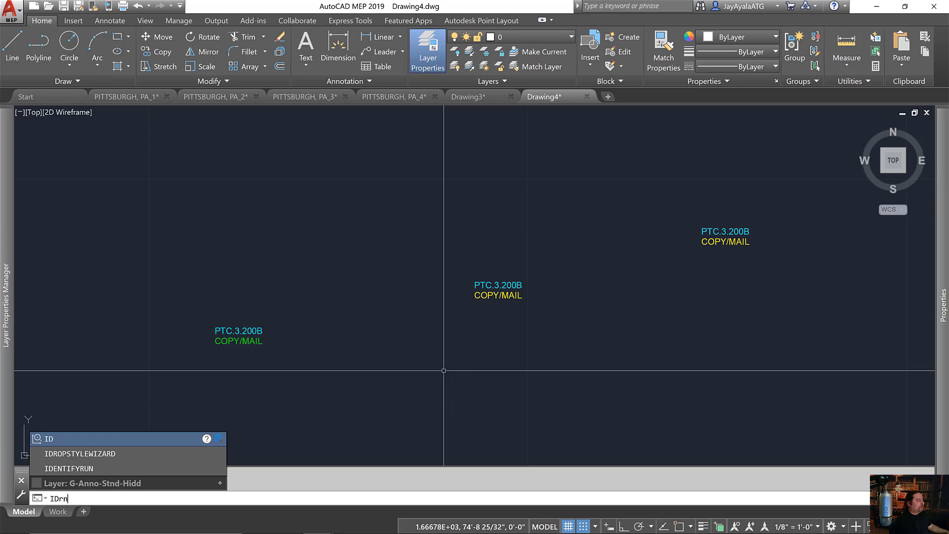
pyautogui.press('Return')
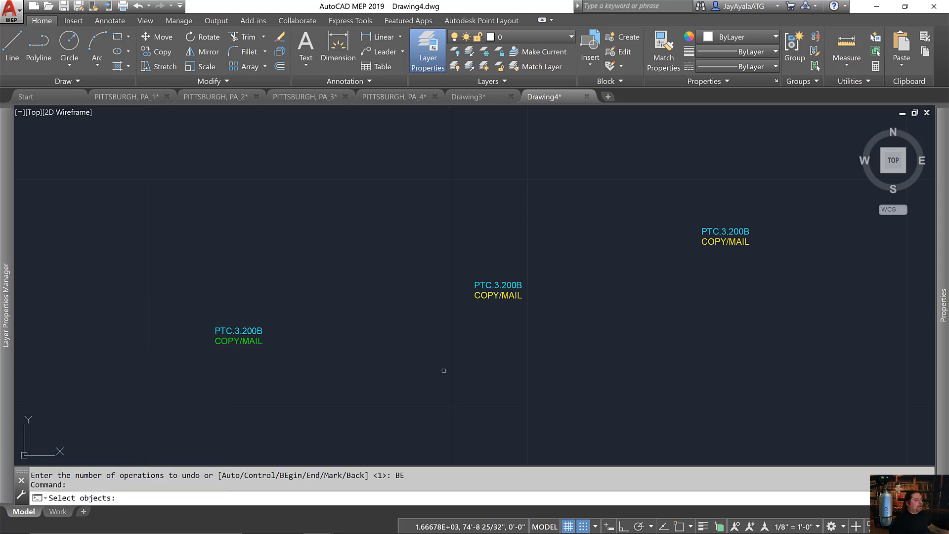
pyautogui.click(255, 342)
pyautogui.press('Return')
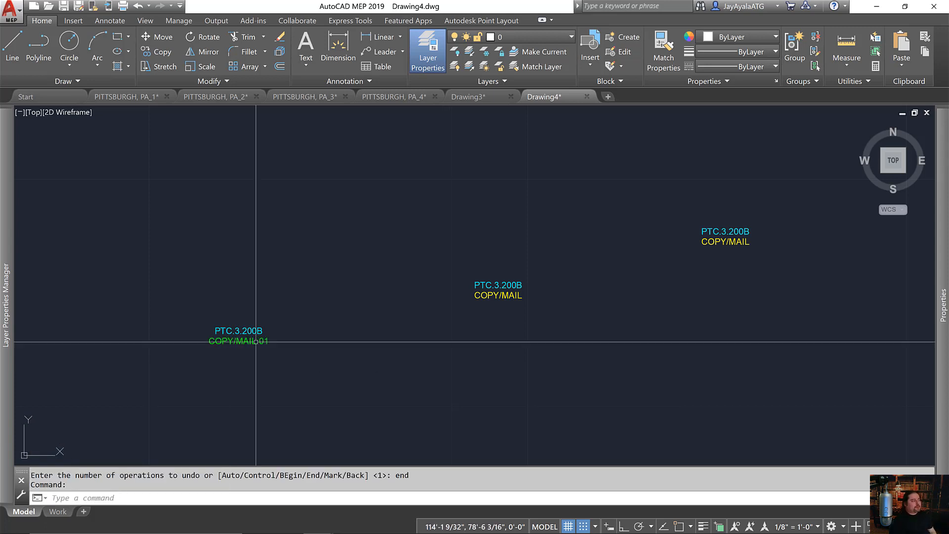
# - Repeat GLMVIDRN on the middle and upper-right room names to make them COPY/MAIL 02 and COPY/MAIL 03
pyautogui.rightClick(494, 300)
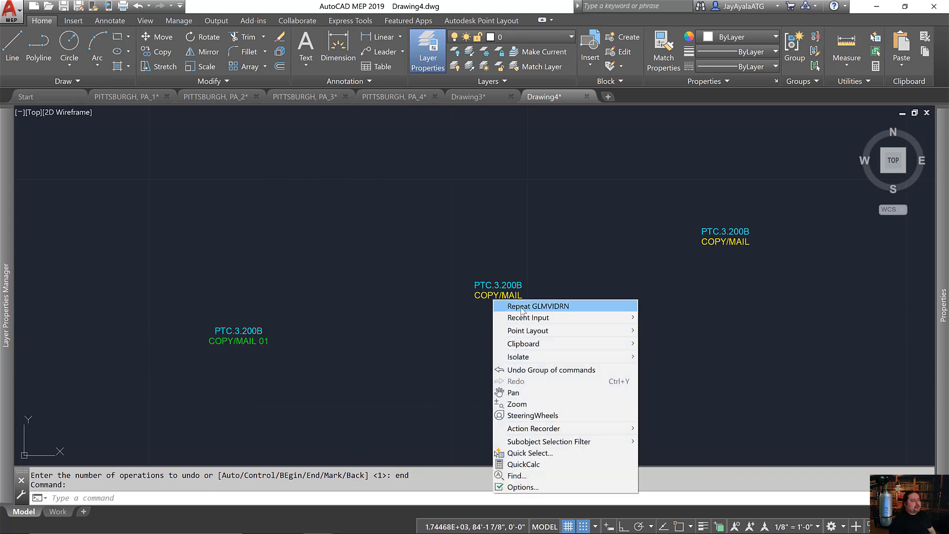
pyautogui.click(522, 306)
pyautogui.click(497, 295)
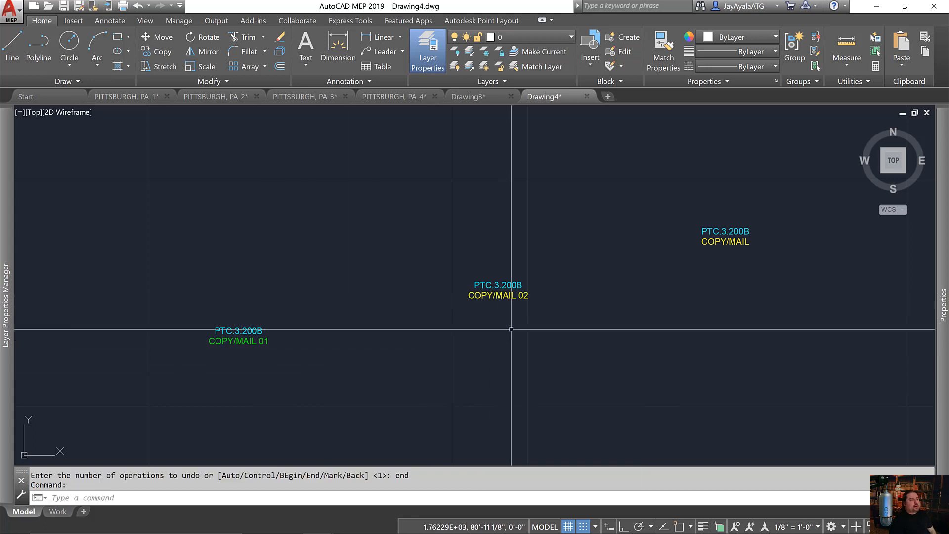
pyautogui.rightClick(683, 252)
pyautogui.click(702, 258)
pyautogui.click(714, 243)
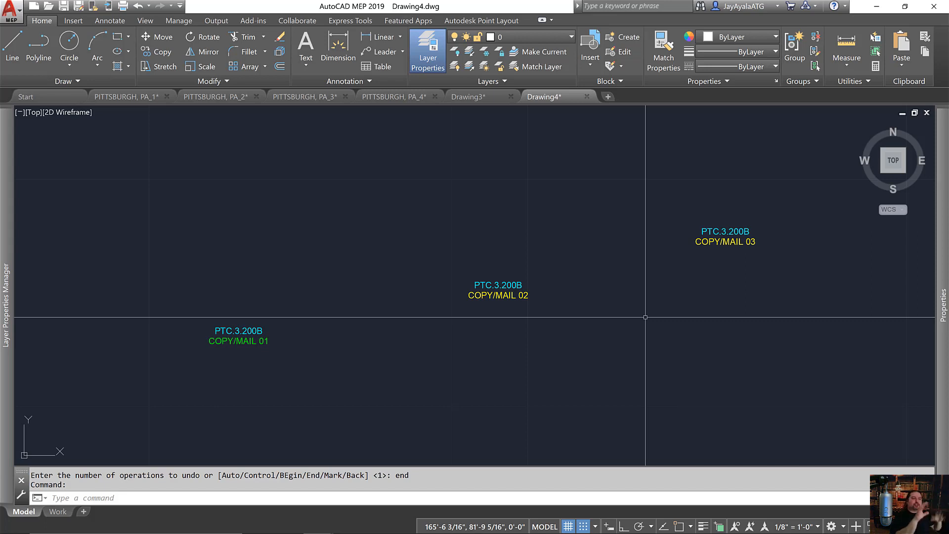
pyautogui.press('Escape')
# - Use Quick Select to find all yellow Text objects in the entire drawing, then clear the selection
pyautogui.scroll(-3, 568, 321)
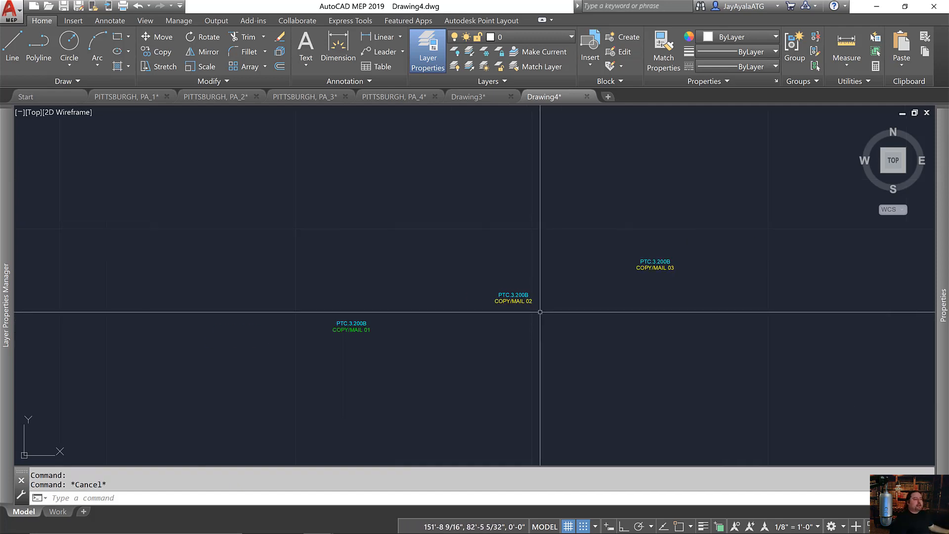
pyautogui.moveTo(942, 241)
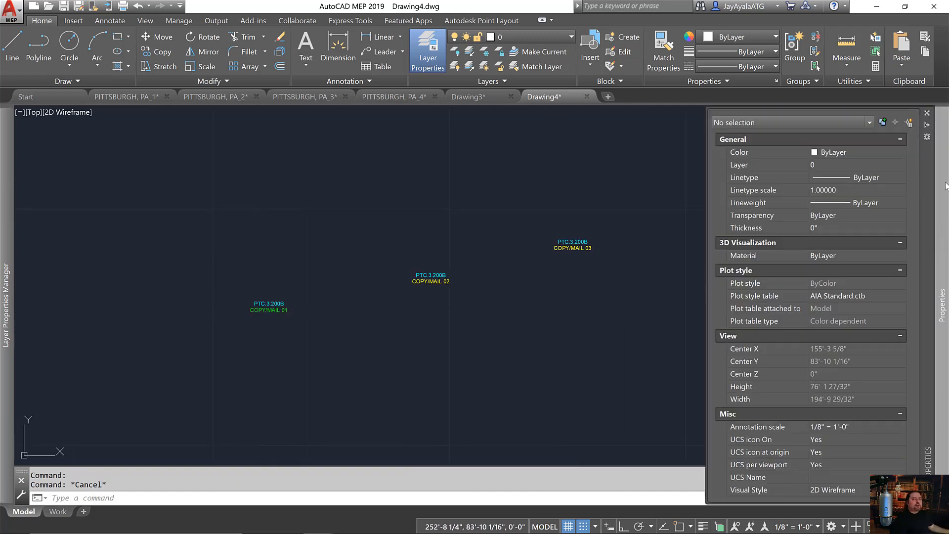
pyautogui.click(908, 127)
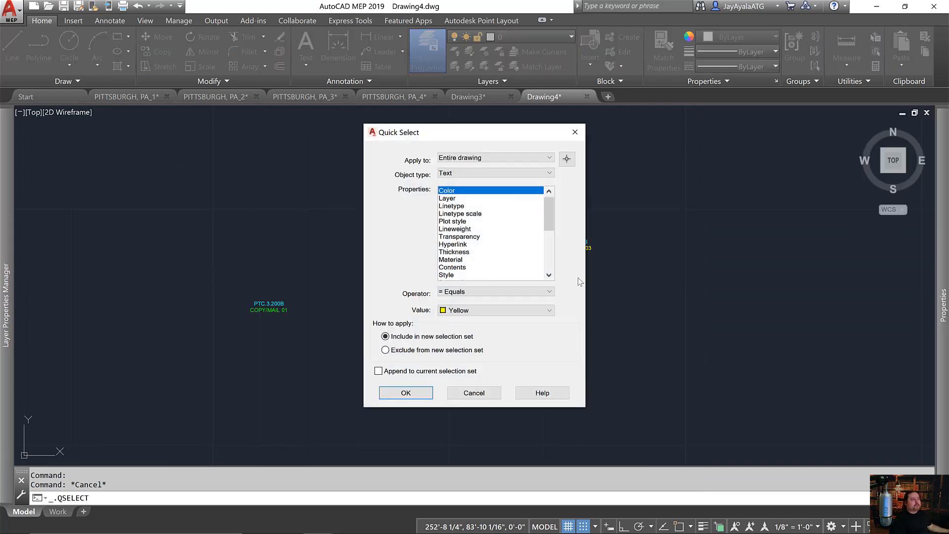
pyautogui.click(449, 199)
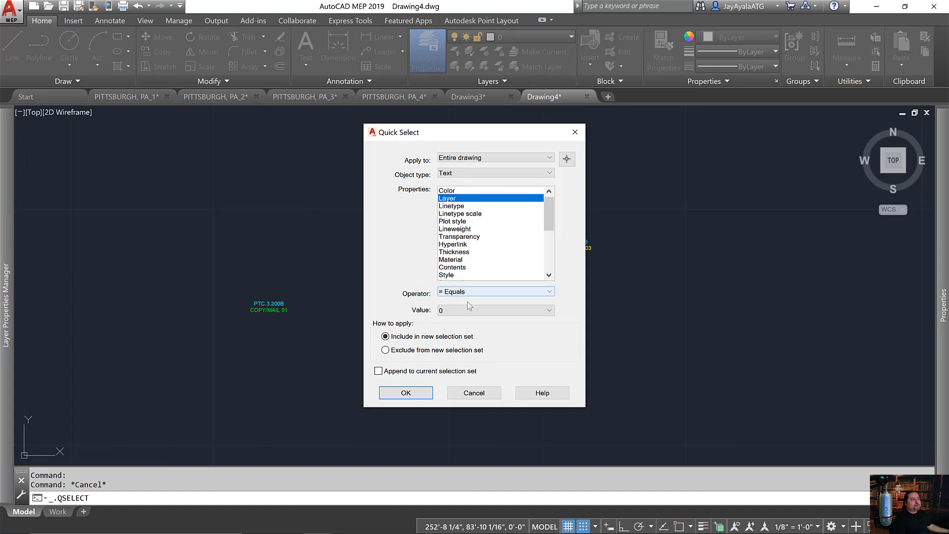
pyautogui.click(446, 191)
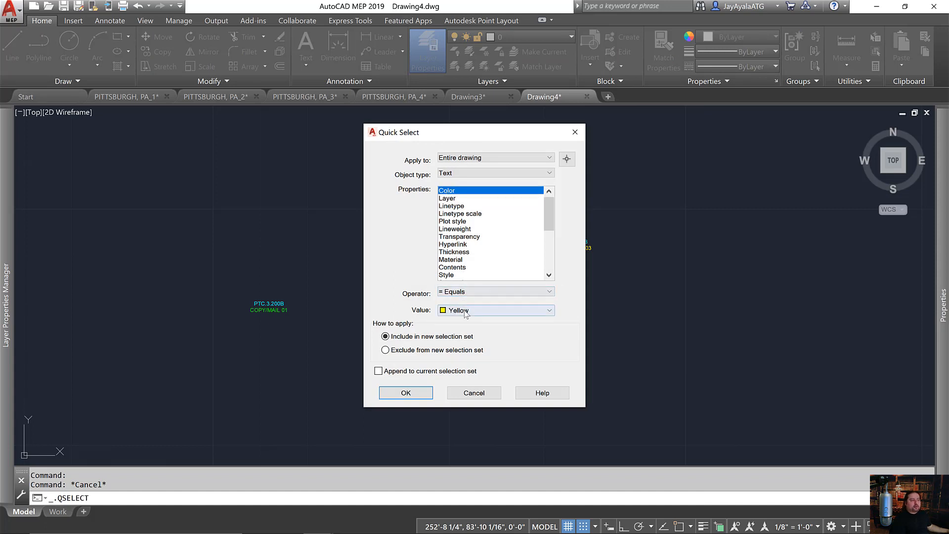
pyautogui.click(413, 395)
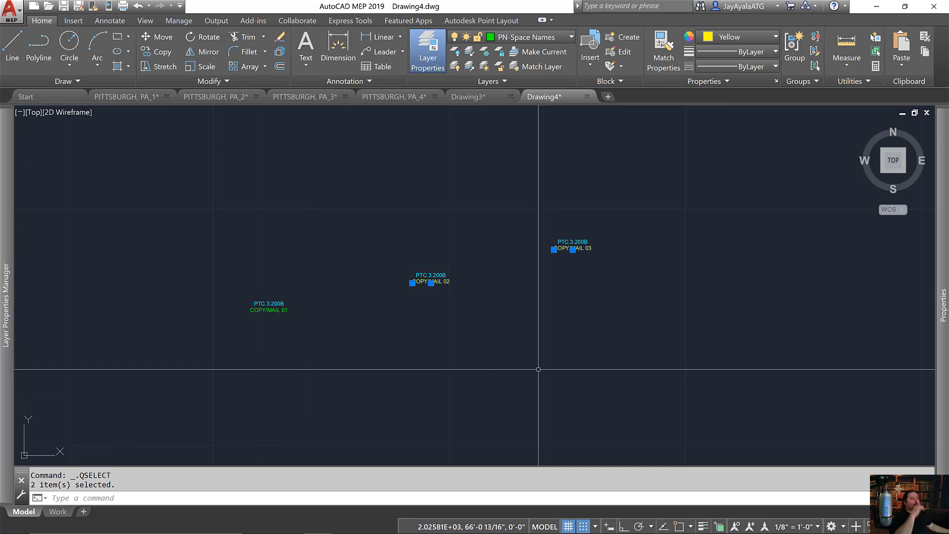
pyautogui.press('Escape')
pyautogui.press('Escape')
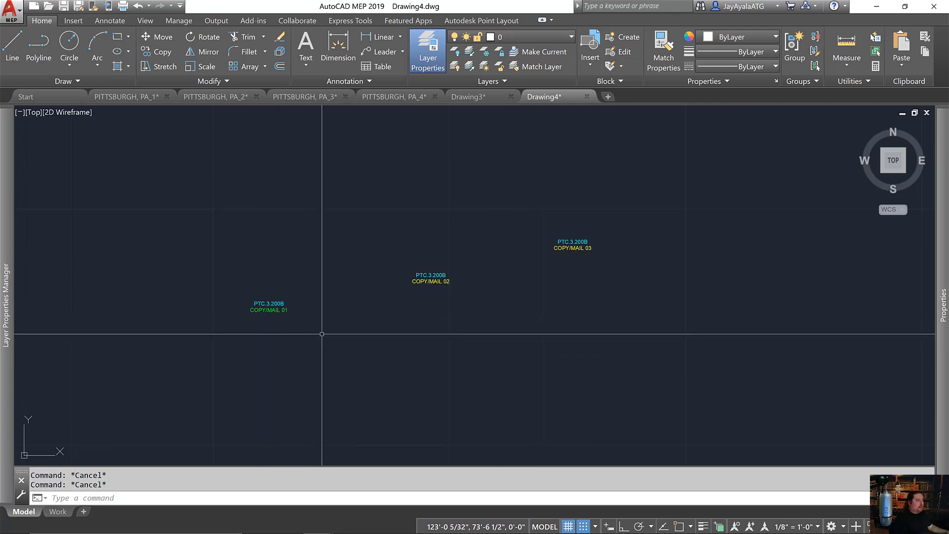
pyautogui.hotkey('alt', 'Tab')
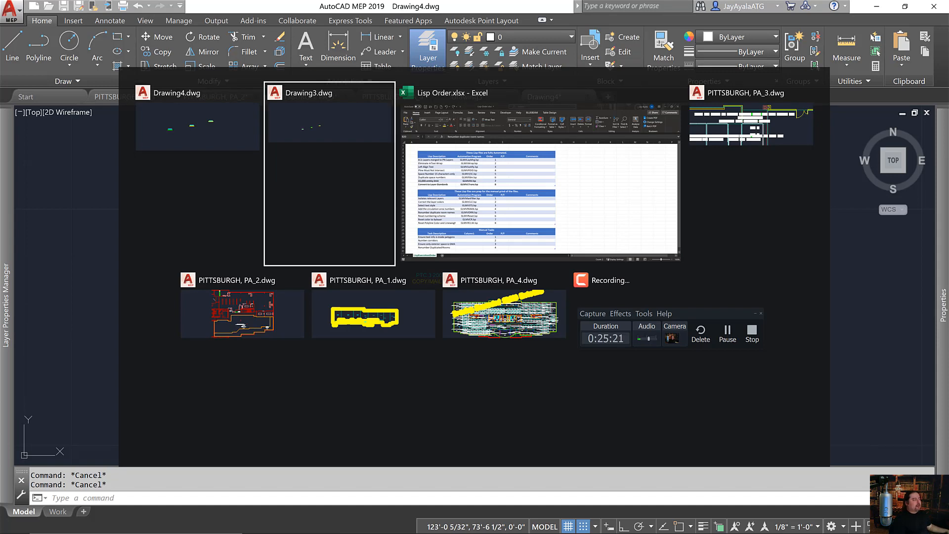
pyautogui.hotkey('alt', 'Tab')
pyautogui.hotkey('alt', 'Tab')
pyautogui.hotkey('alt', 'Tab')
pyautogui.hotkey('alt', 'Tab')
pyautogui.hotkey('alt', 'Tab')
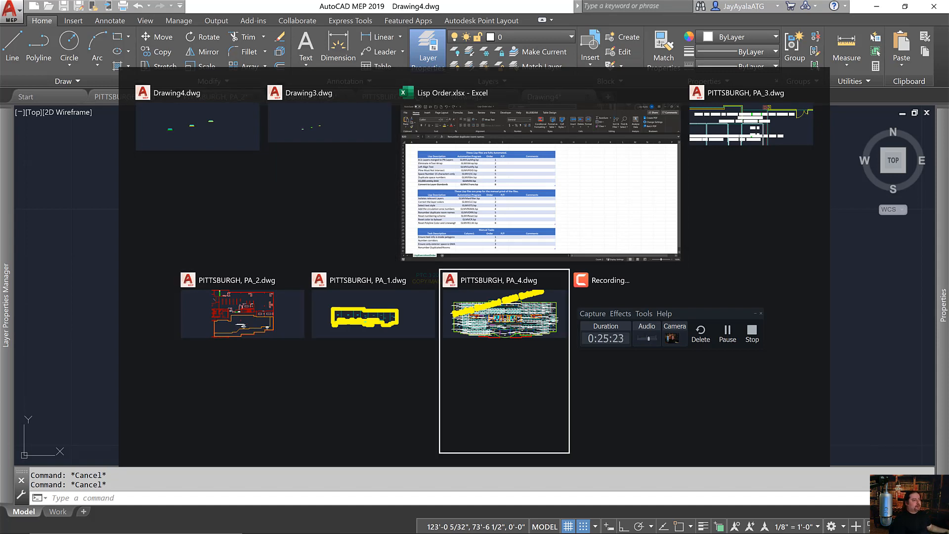
pyautogui.press('Escape')
# - Switch to the PITTSBURGH, PA_4 drawing
pyautogui.hotkey('alt', 'Tab')
pyautogui.hotkey('alt', 'Tab')
pyautogui.hotkey('alt', 'Tab')
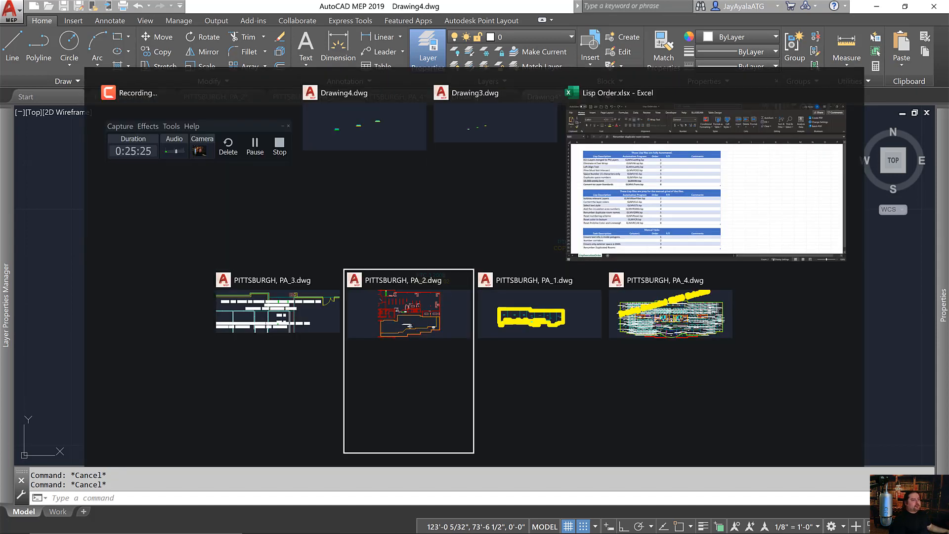
pyautogui.hotkey('alt', 'Tab')
pyautogui.hotkey('alt', 'Tab')
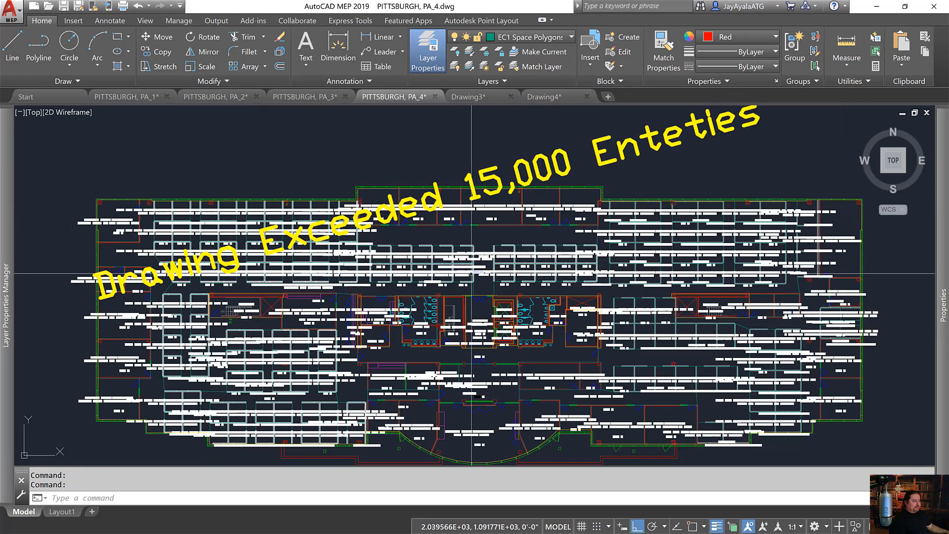
# - Examine the square-footage labels around the conference room, restrooms and elevators in the building core
pyautogui.scroll(2, 480, 281)
pyautogui.scroll(2, 480, 281)
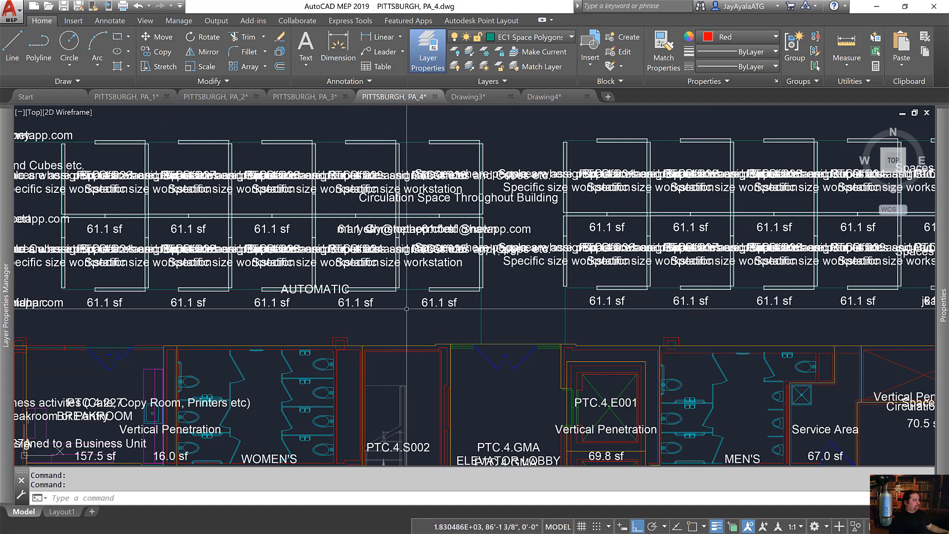
pyautogui.scroll(-2, 460, 307)
pyautogui.scroll(2, 459, 307)
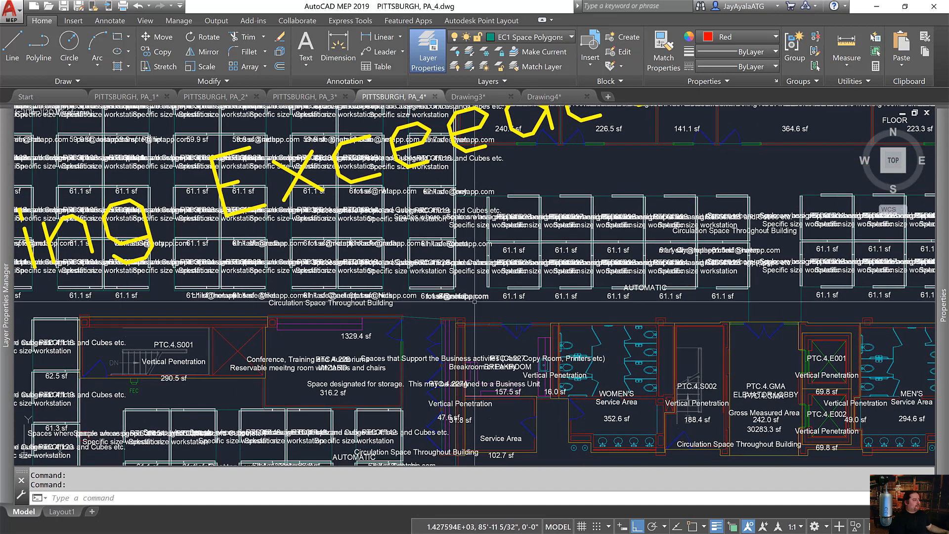
pyautogui.click(345, 337)
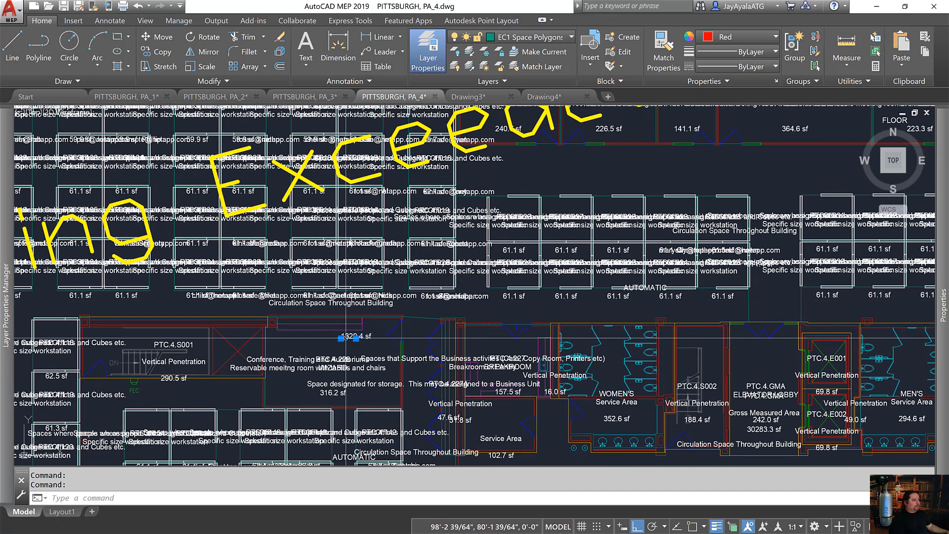
pyautogui.press('Escape')
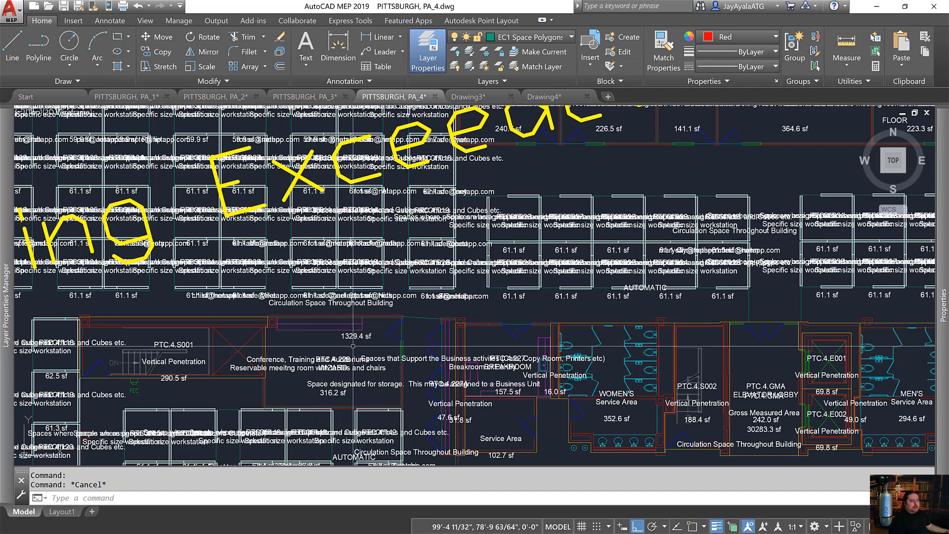
pyautogui.moveTo(360, 345); pyautogui.dragTo(272, 336, button='middle')
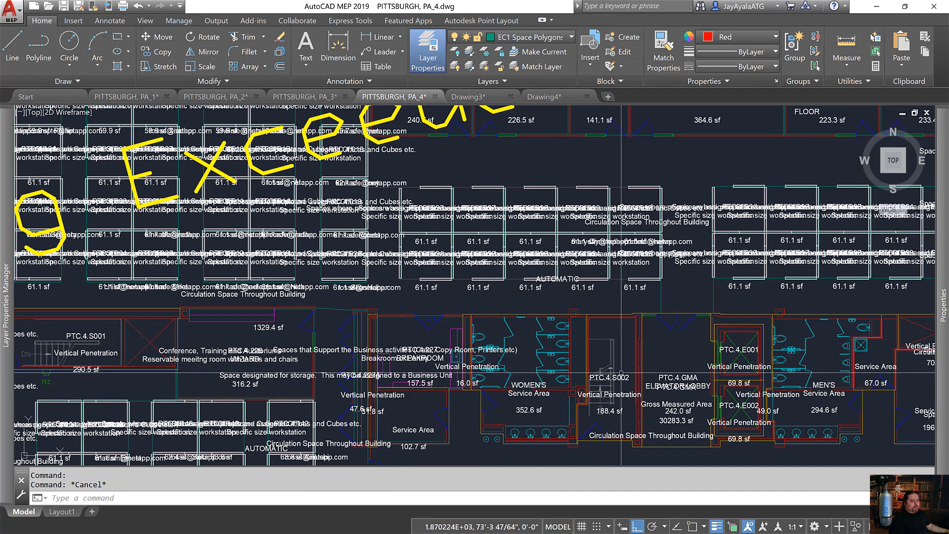
pyautogui.moveTo(739, 385); pyautogui.dragTo(586, 374, button='middle')
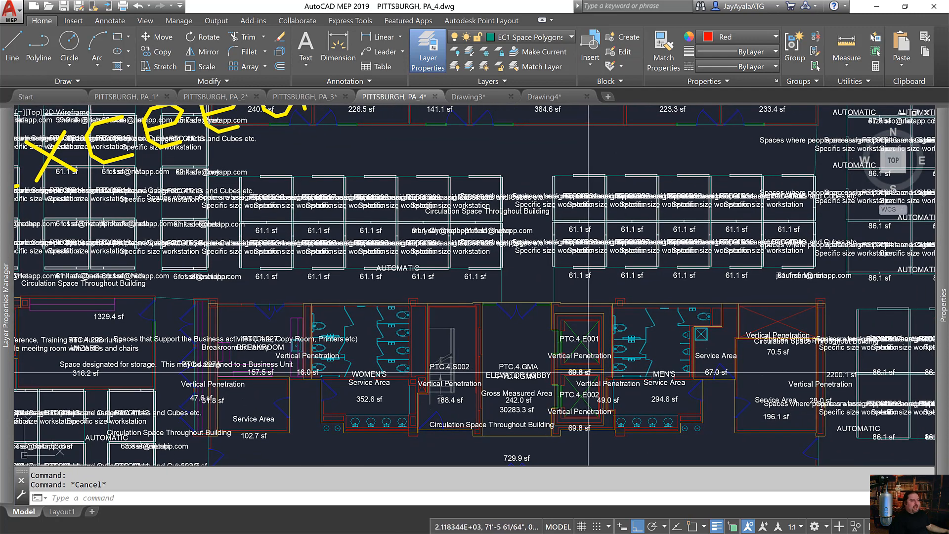
pyautogui.click(616, 381)
pyautogui.press('Escape')
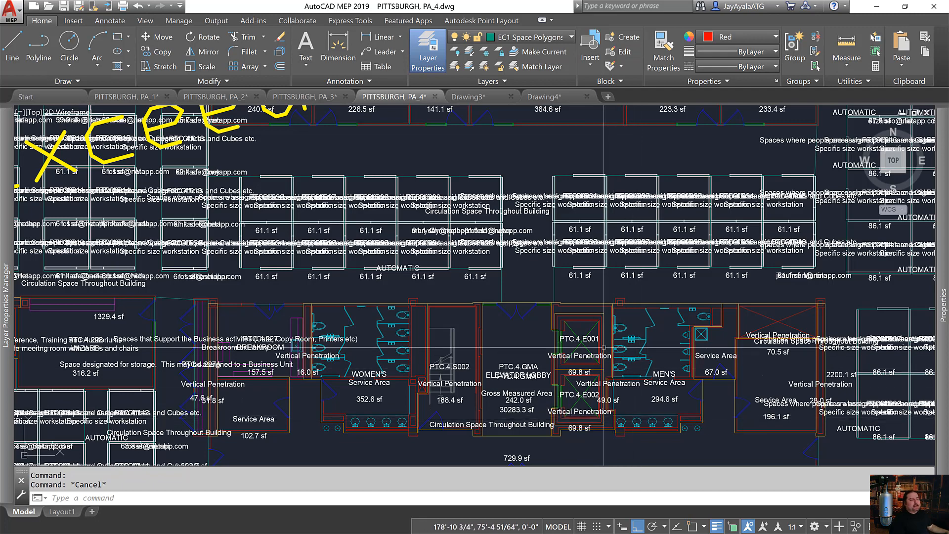
pyautogui.scroll(-5, 546, 359)
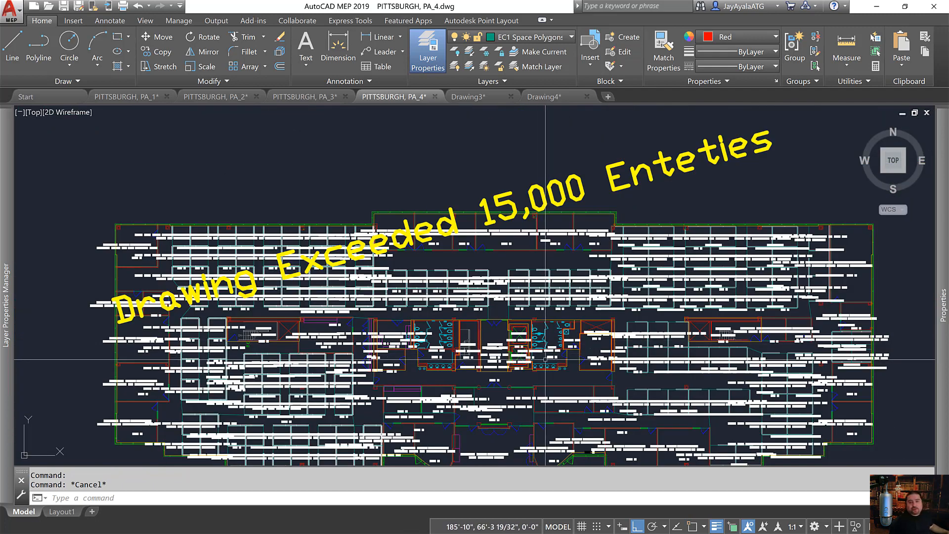
pyautogui.write('find')
pyautogui.press('Return')
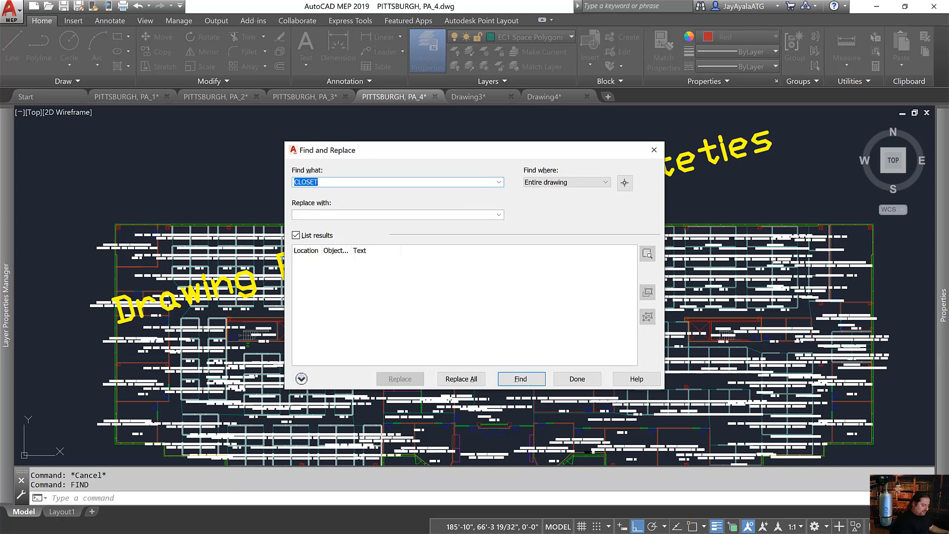
pyautogui.write('69.')
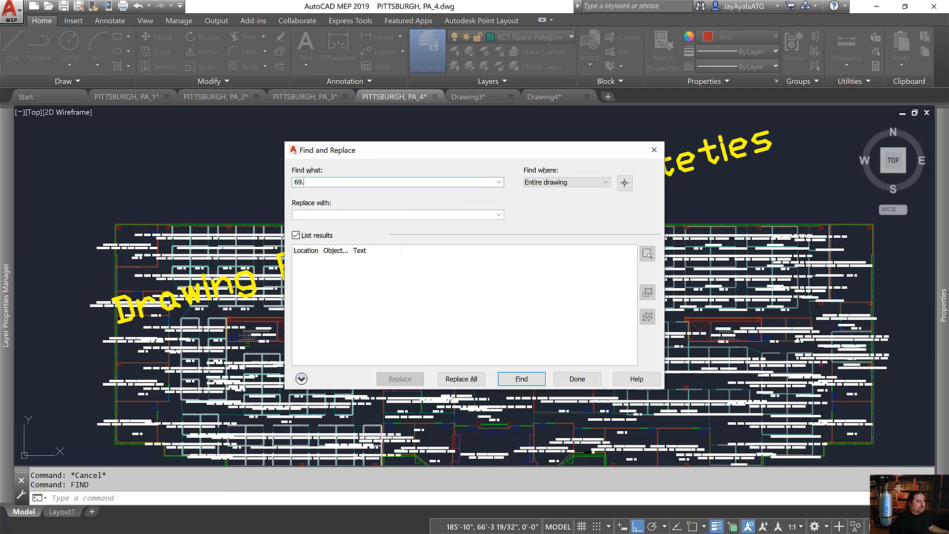
pyautogui.moveTo(581, 154); pyautogui.dragTo(416, 159)
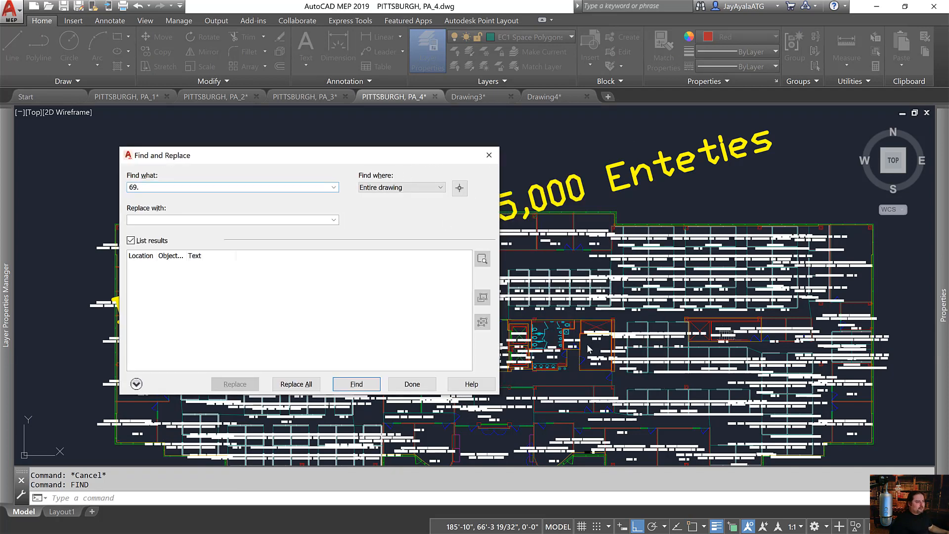
pyautogui.click(432, 385)
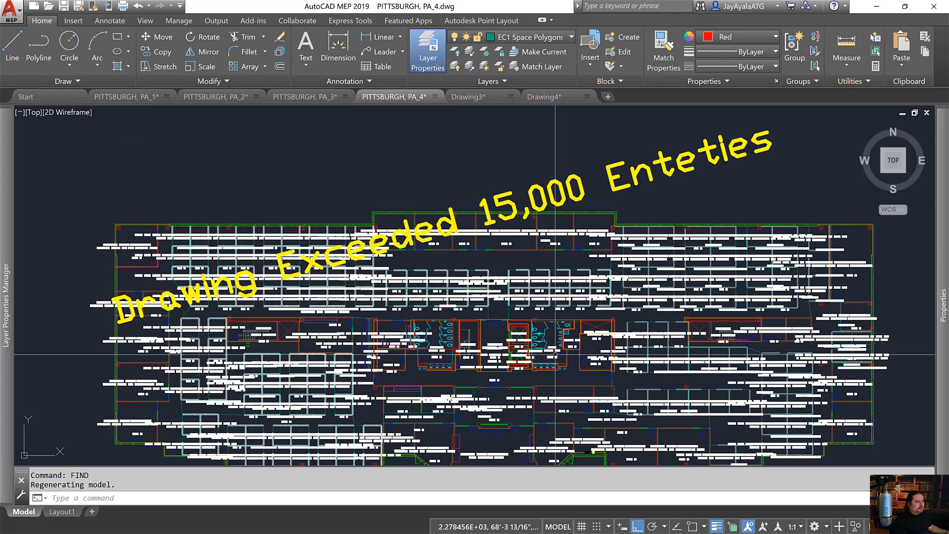
# - Use FIND to search the entire drawing for 69.8 and select all matching text objects, then clear the selection
pyautogui.scroll(5, 518, 356)
pyautogui.hotkey('alt', 'Tab')
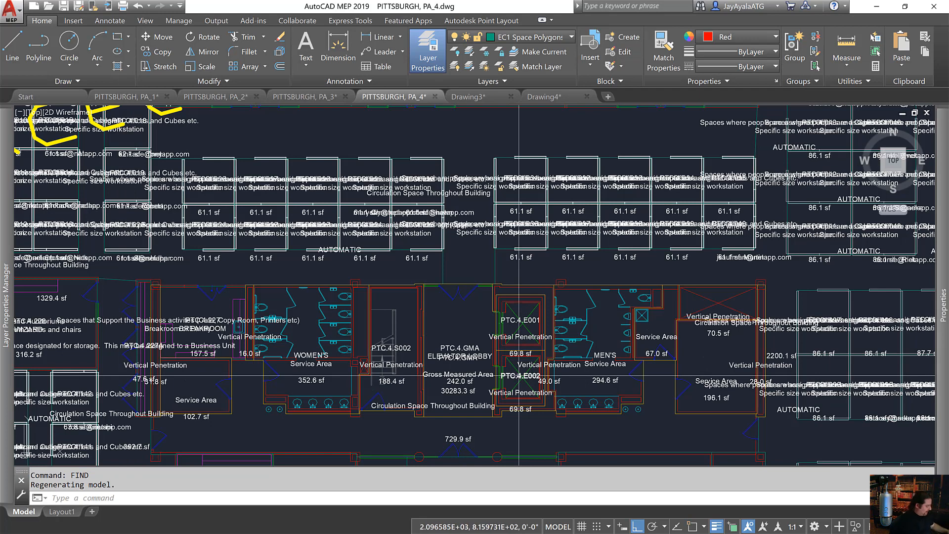
pyautogui.write('FIND')
pyautogui.press('Return')
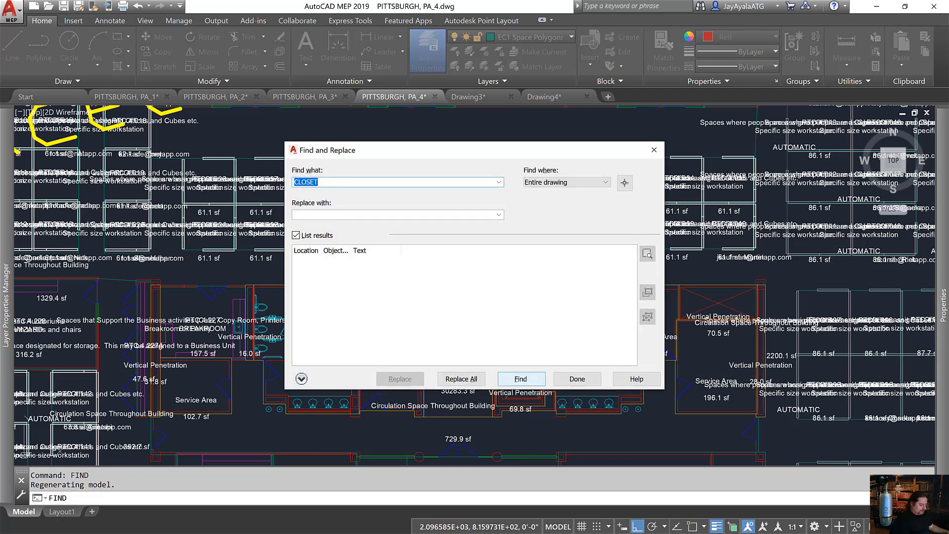
pyautogui.write('69.8')
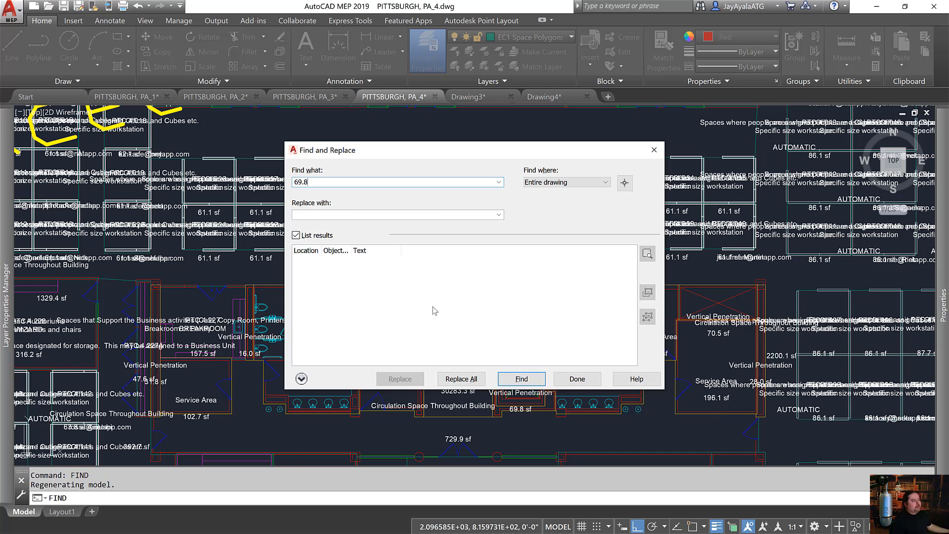
pyautogui.click(504, 377)
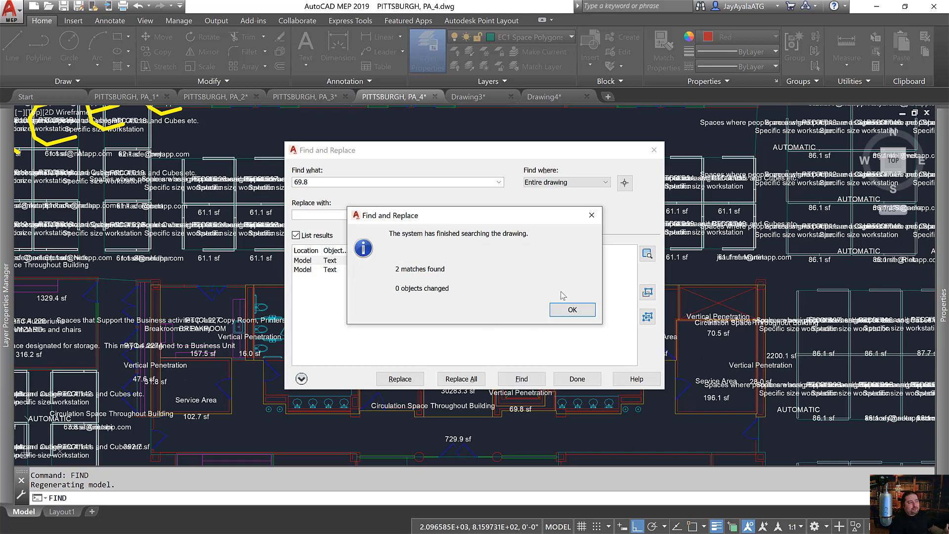
pyautogui.click(572, 310)
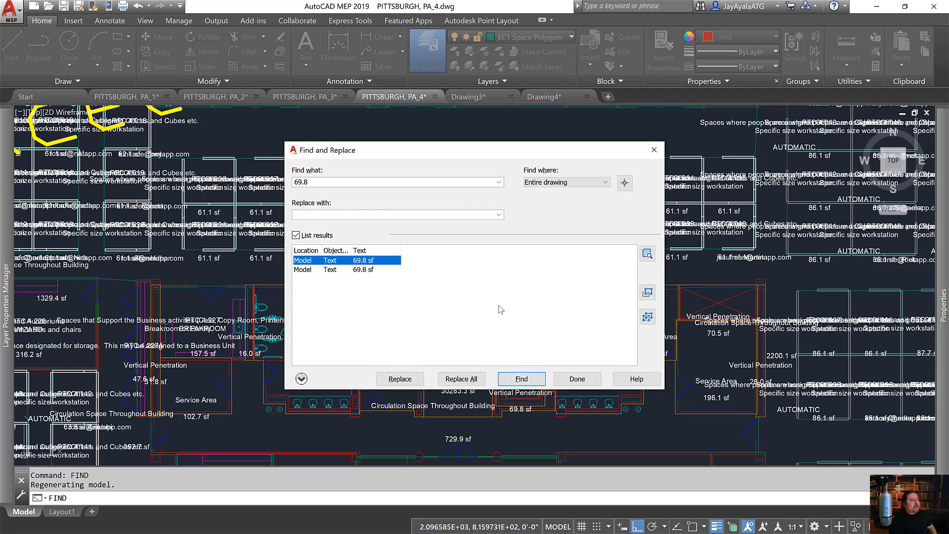
pyautogui.click(648, 317)
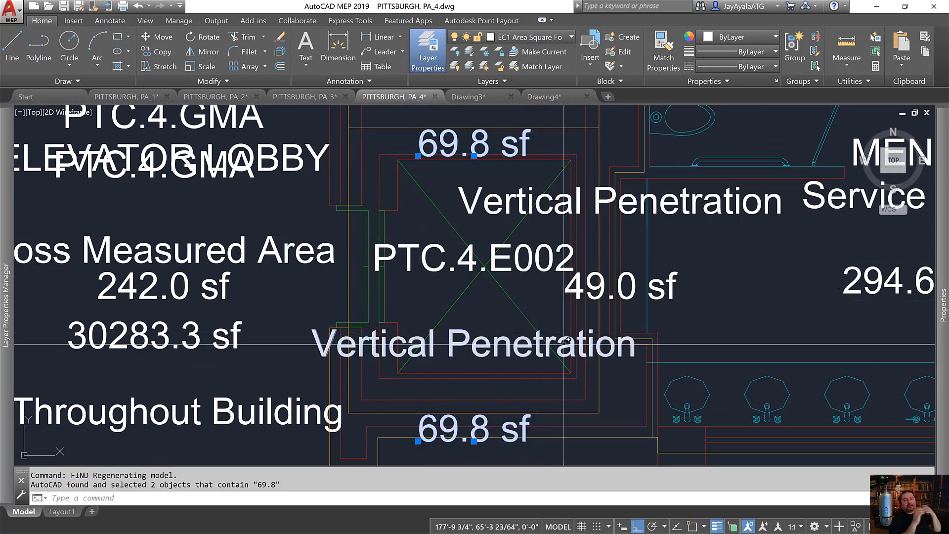
pyautogui.moveTo(568, 339)
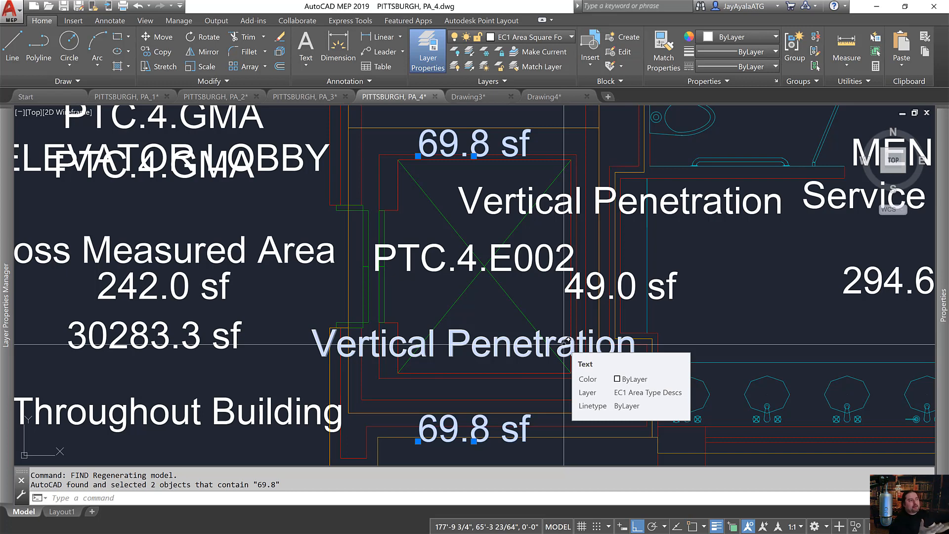
pyautogui.press('Escape')
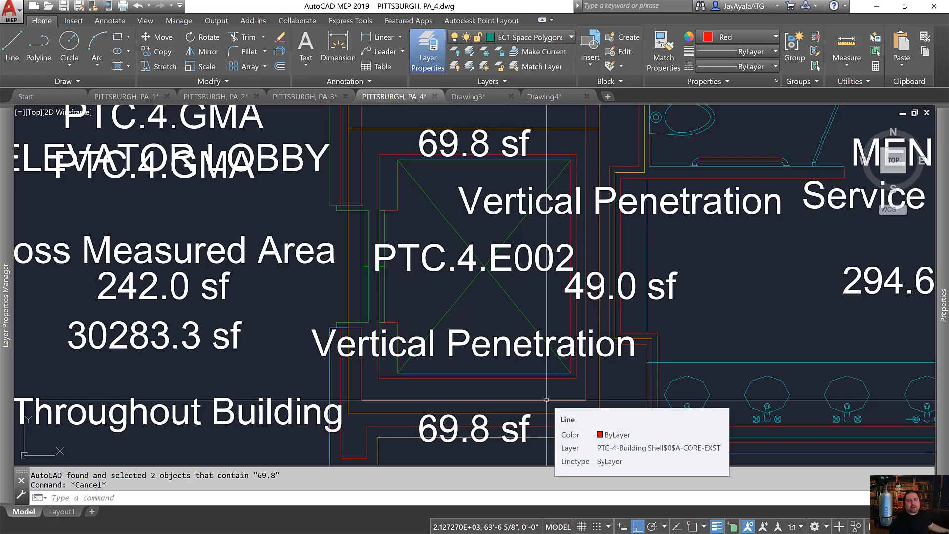
# - Switch to the Lisp Order workbook in Excel and review the GLMVIDRN.lsp and GLMVReset.lsp entries with their descriptions
pyautogui.hotkey('alt', 'Tab')
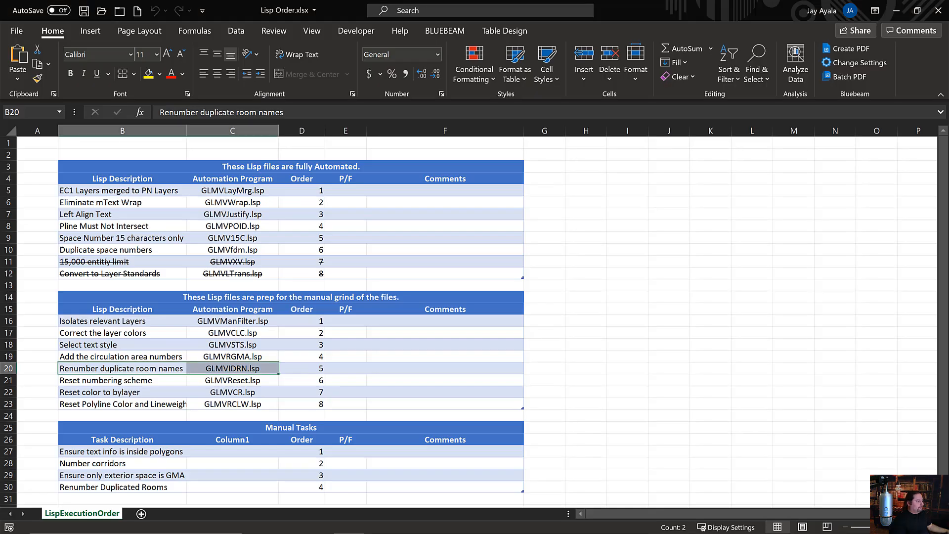
pyautogui.click(160, 371)
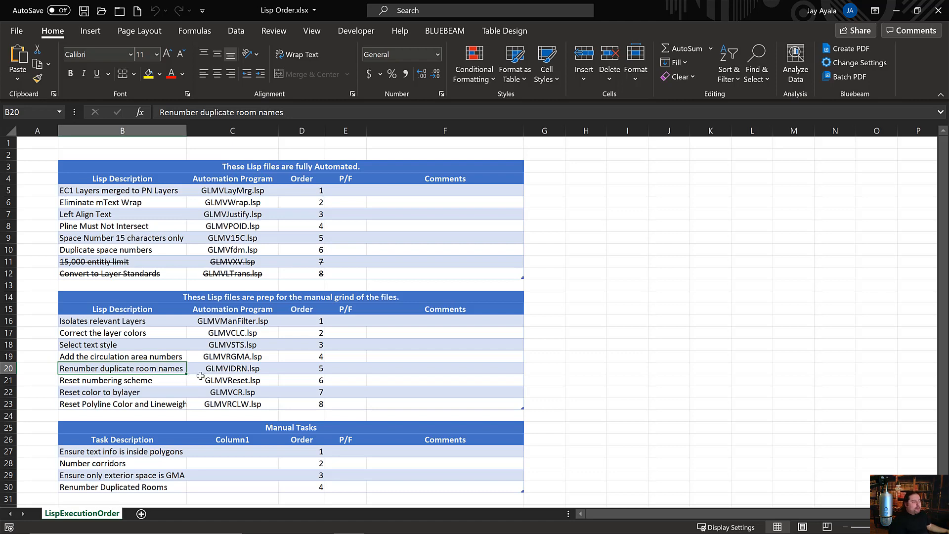
pyautogui.click(221, 370)
pyautogui.click(162, 383)
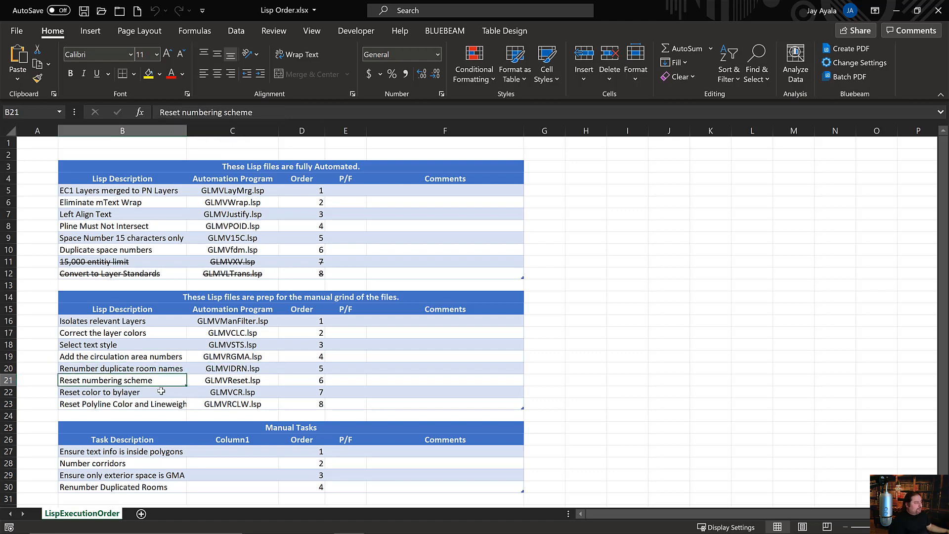
pyautogui.click(207, 382)
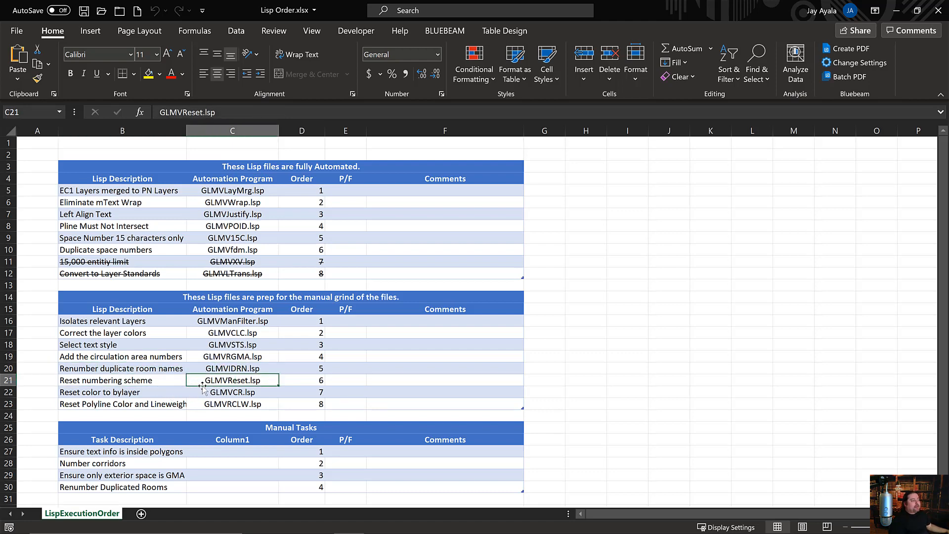
# - Switch to Drawing3 in AutoCAD and bring its three COPY/MAIL room labels into readable view
pyautogui.hotkey('alt', 'Tab')
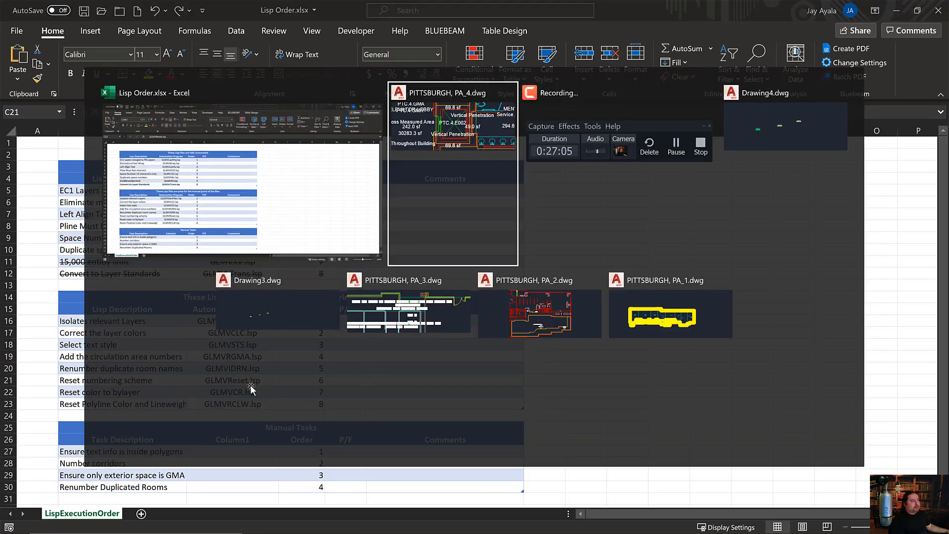
pyautogui.hotkey('alt', 'Tab')
pyautogui.hotkey('alt', 'Tab')
pyautogui.hotkey('alt', 'Tab')
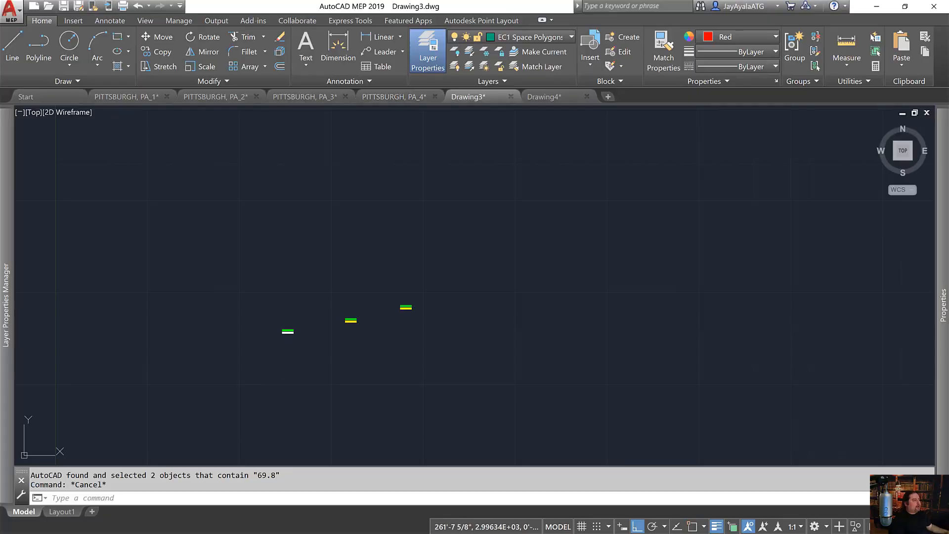
pyautogui.press('Escape')
pyautogui.scroll(4, 333, 343)
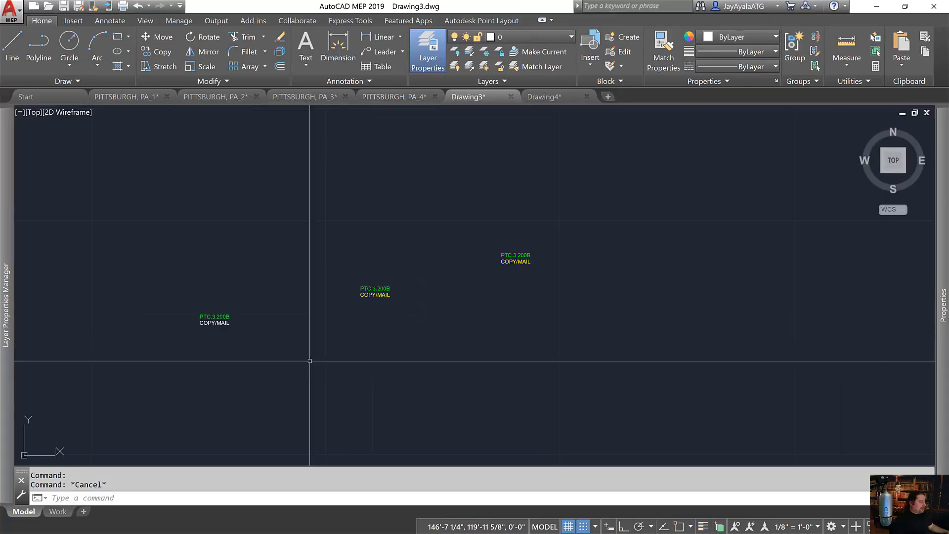
pyautogui.write('co')
pyautogui.press('Return')
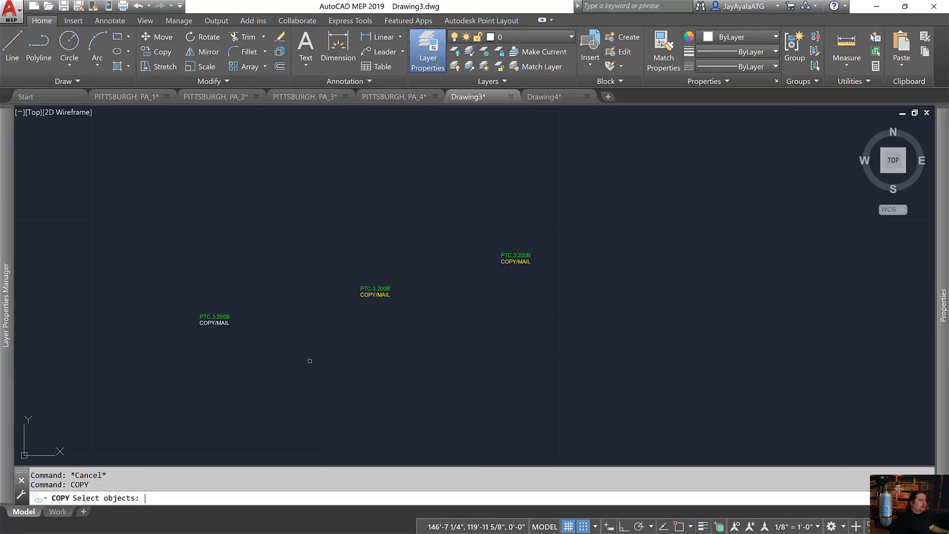
pyautogui.click(213, 315)
pyautogui.press('Return')
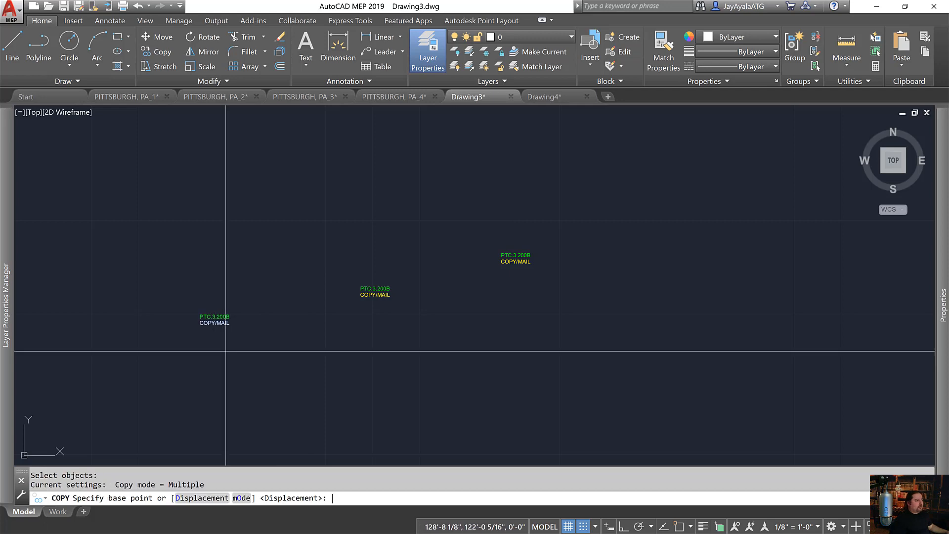
pyautogui.rightClick(226, 345)
pyautogui.click(249, 352)
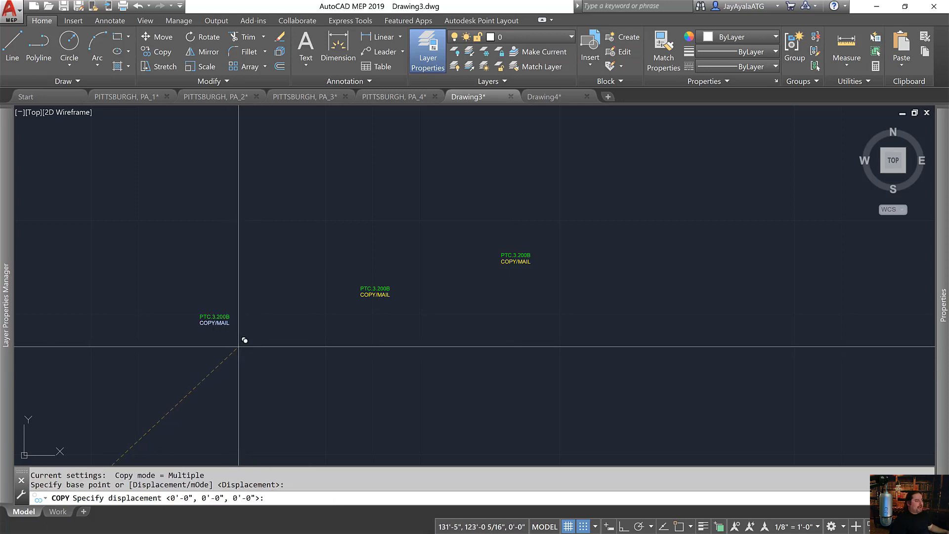
pyautogui.press('Escape')
pyautogui.press('Escape')
pyautogui.press('Escape')
# - Copy the white COPY/MAIL name text of the first room label to two spots below it
pyautogui.write('cop')
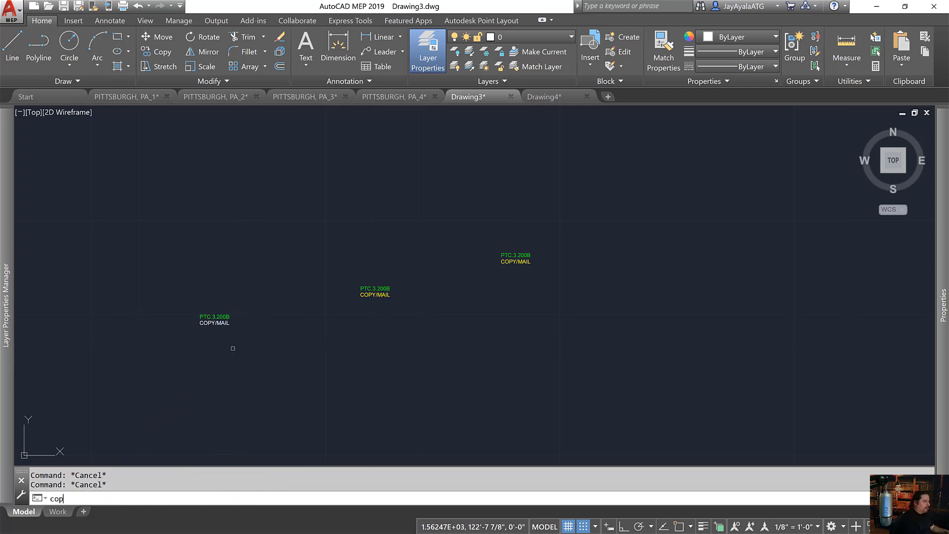
pyautogui.press('Return')
pyautogui.click(214, 322)
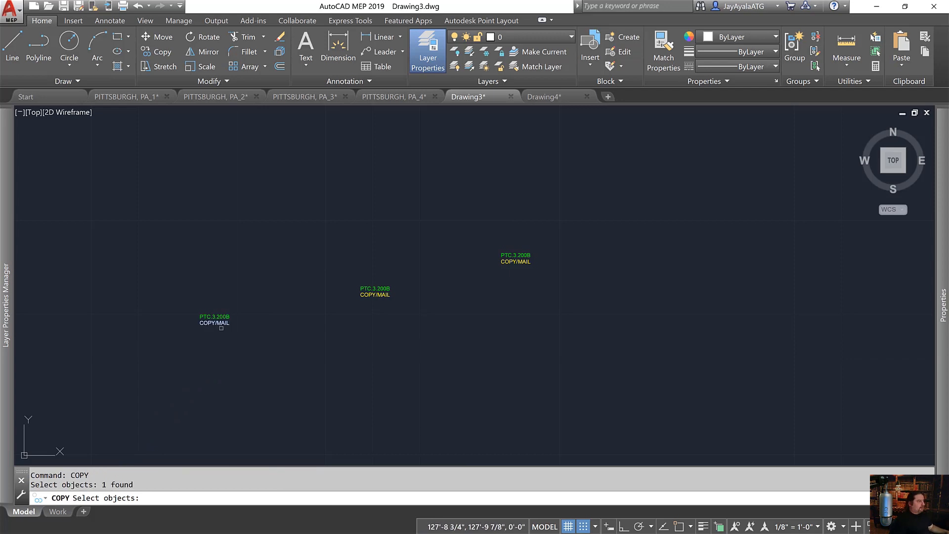
pyautogui.press('Return')
pyautogui.click(226, 338)
pyautogui.click(245, 392)
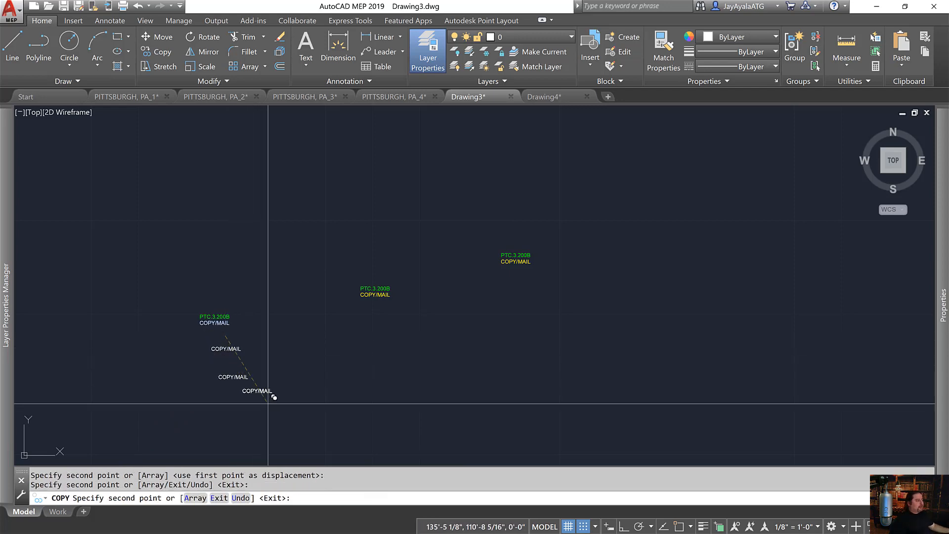
pyautogui.press('Escape')
pyautogui.press('Escape')
# - Change the upper copied room name to ELEVATOR and the lower one to STAIRS
pyautogui.doubleClick(227, 349)
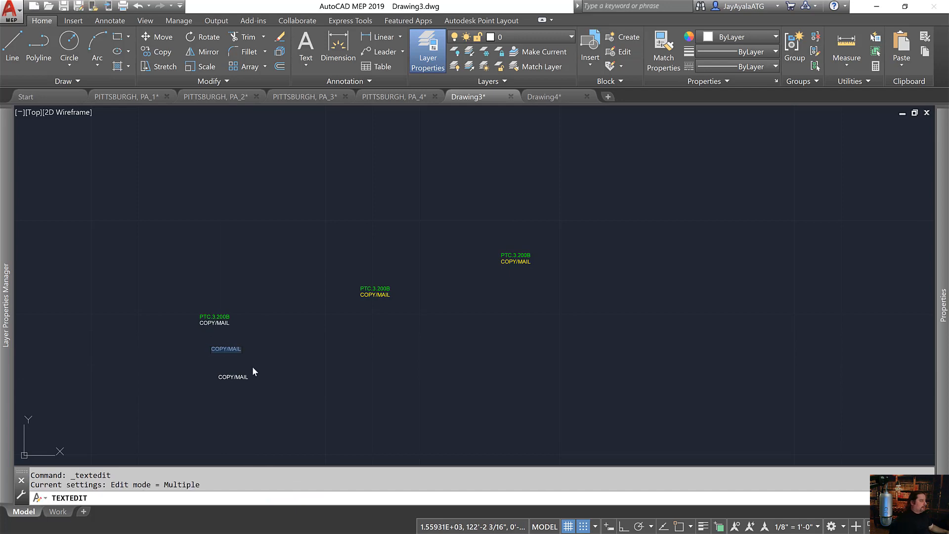
pyautogui.write('el')
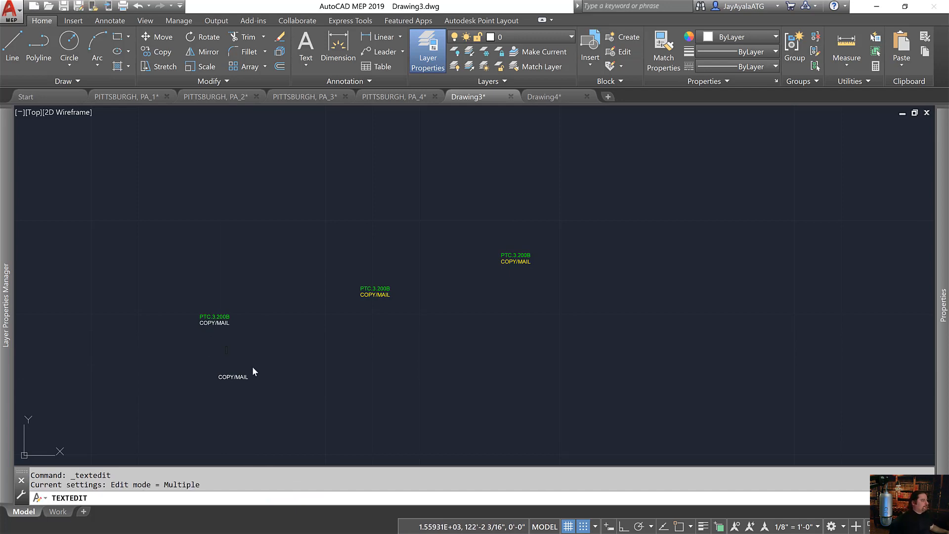
pyautogui.write('EVATOR')
pyautogui.press('Return')
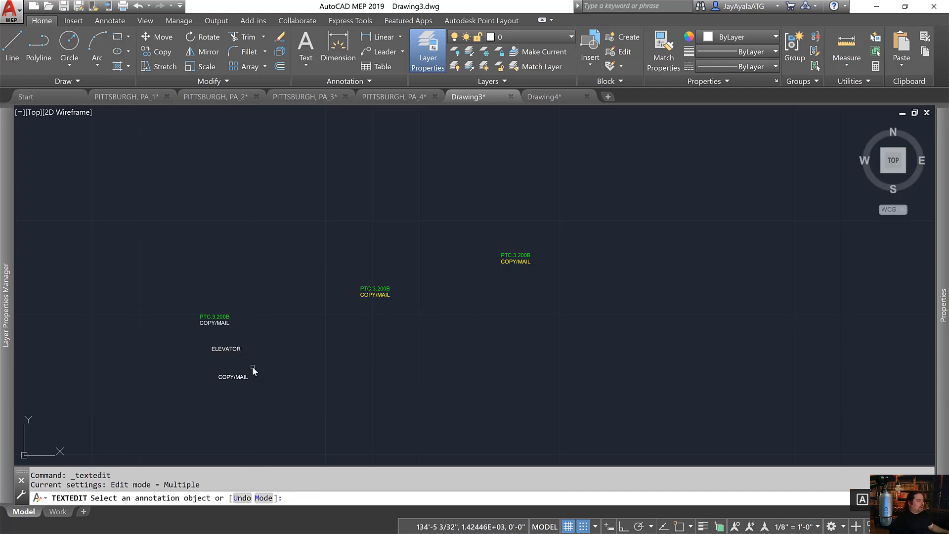
pyautogui.click(241, 377)
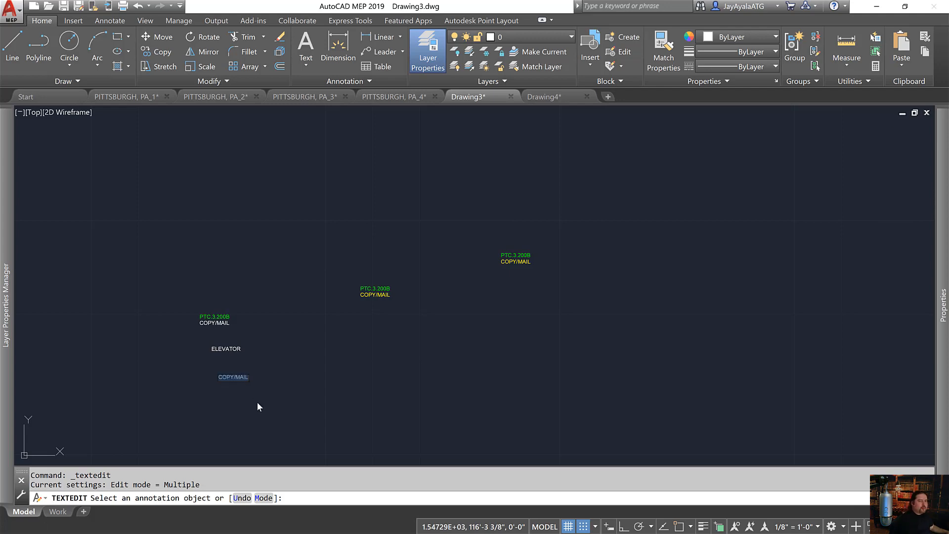
pyautogui.write('STAIRS')
pyautogui.press('Return')
pyautogui.press('Escape')
pyautogui.press('Escape')
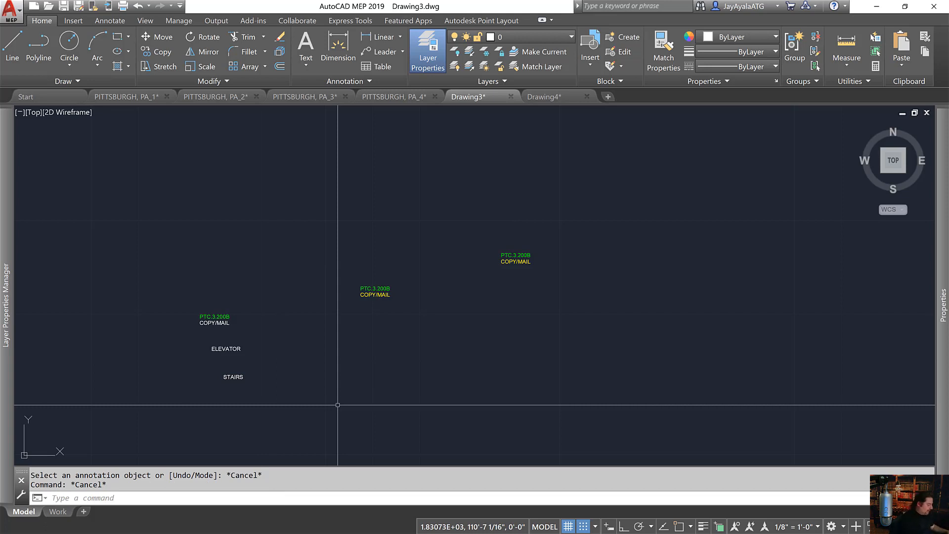
# - Copy the STAIRS text to three more locations across the drawing, to the east of the original
pyautogui.write('copy')
pyautogui.press('Return')
pyautogui.click(267, 390)
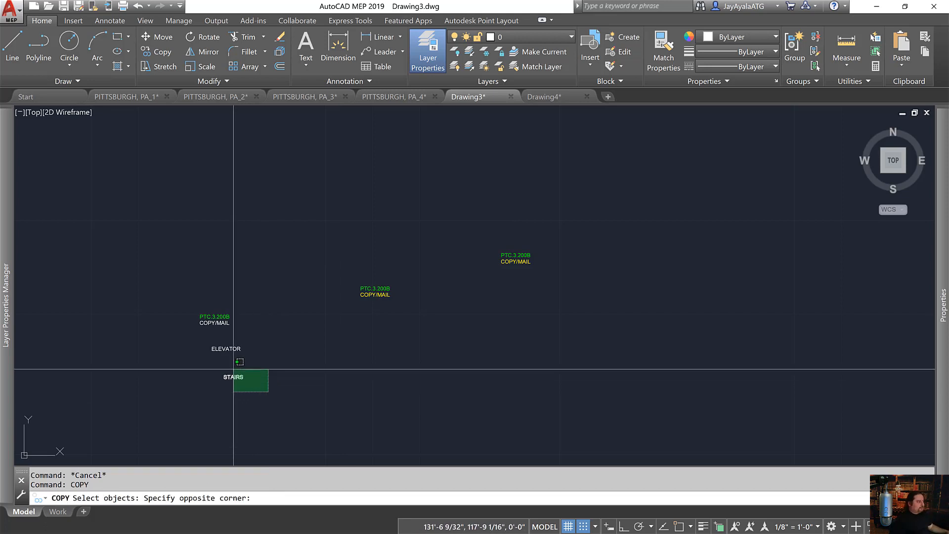
pyautogui.click(225, 368)
pyautogui.press('Return')
pyautogui.click(272, 385)
pyautogui.click(442, 390)
pyautogui.click(728, 383)
pyautogui.click(795, 326)
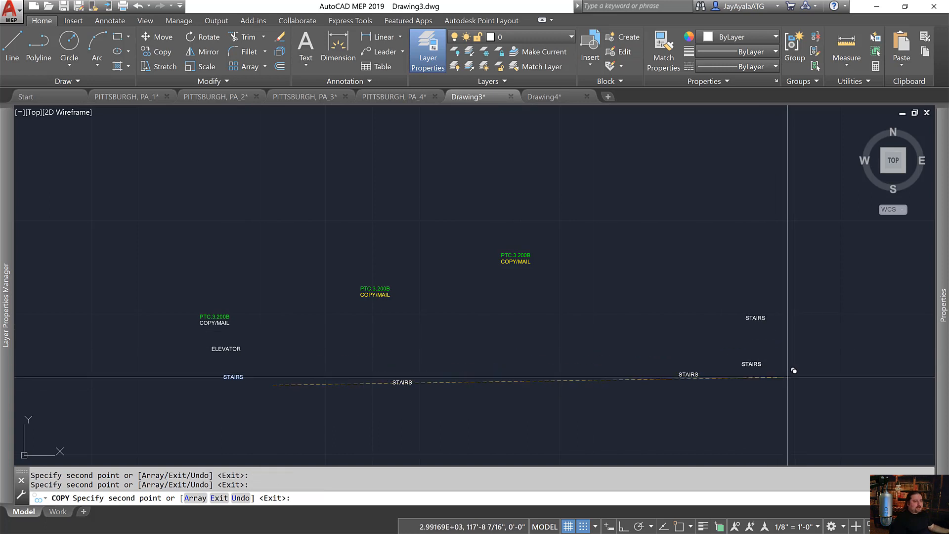
pyautogui.press('Escape')
# - Copy the ELEVATOR text to two more locations below the second and third COPY/MAIL labels
pyautogui.press('Return')
pyautogui.click(264, 352)
pyautogui.click(224, 345)
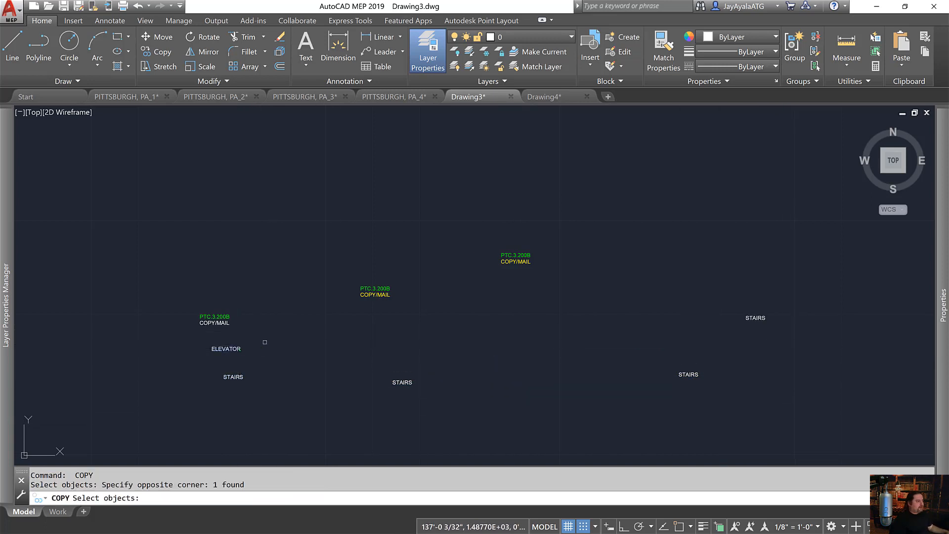
pyautogui.press('Return')
pyautogui.click(301, 343)
pyautogui.click(473, 329)
pyautogui.click(629, 307)
pyautogui.press('Escape')
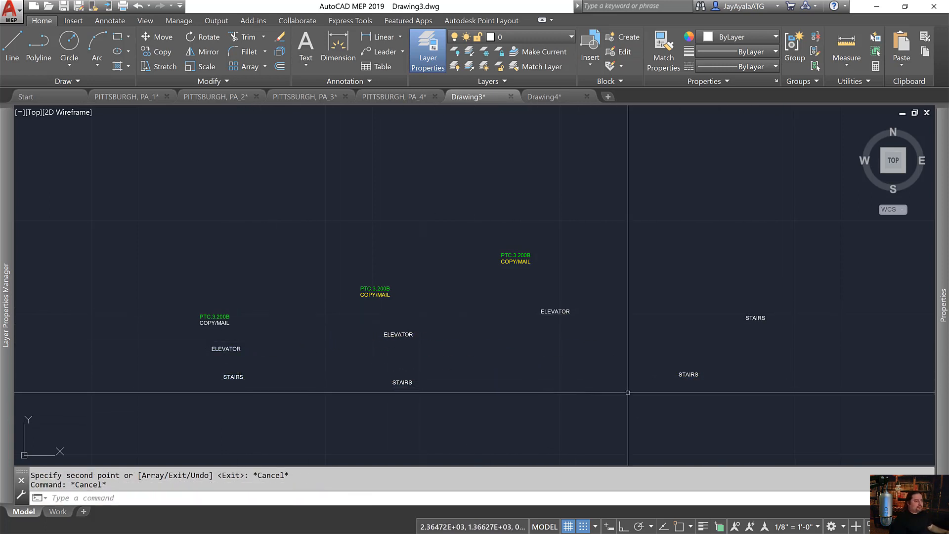
# - Set the color of the two copied ELEVATOR and three copied STAIRS texts to Yellow
pyautogui.click(800, 419)
pyautogui.click(370, 313)
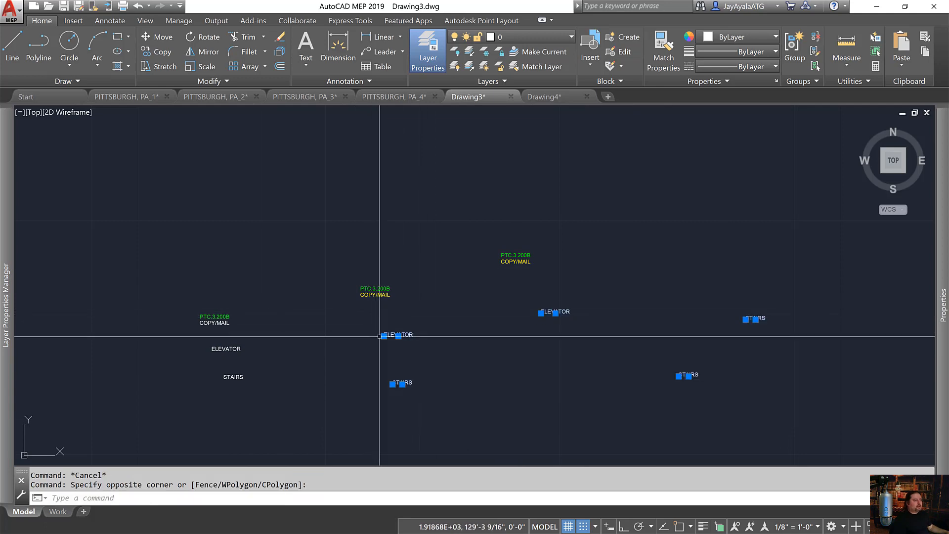
pyautogui.moveTo(938, 257)
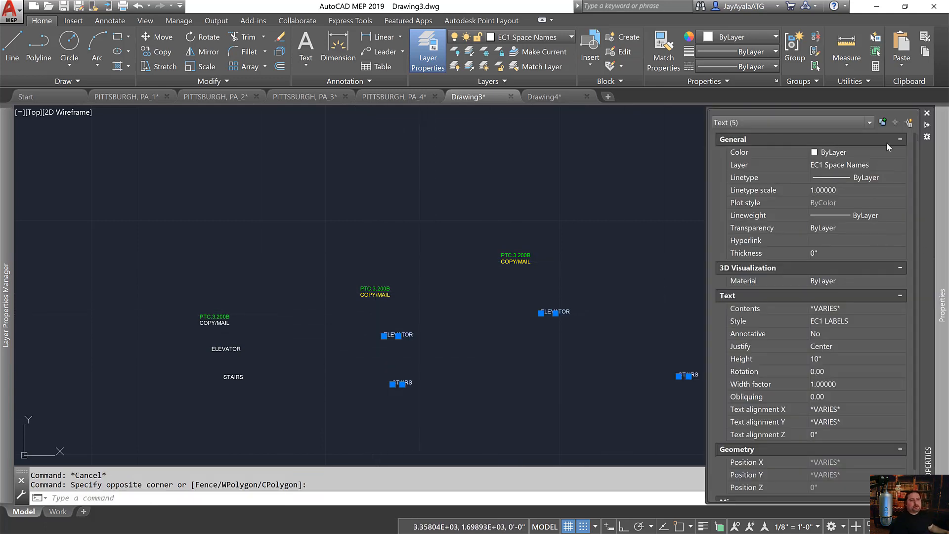
pyautogui.click(901, 153)
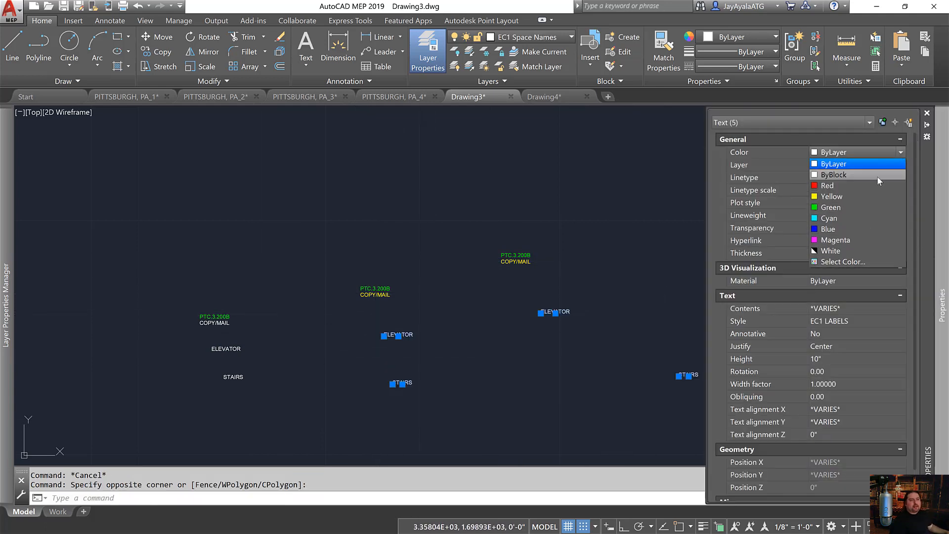
pyautogui.click(850, 199)
pyautogui.press('Escape')
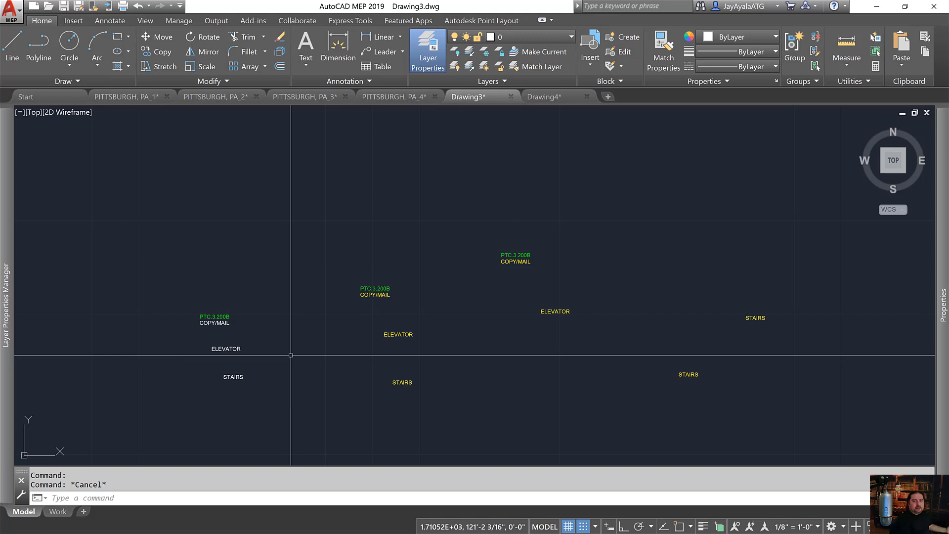
# - Run the GLMVIDRN routine on the three ELEVATOR labels in order, numbering them 01, 02 and 03
pyautogui.write('I')
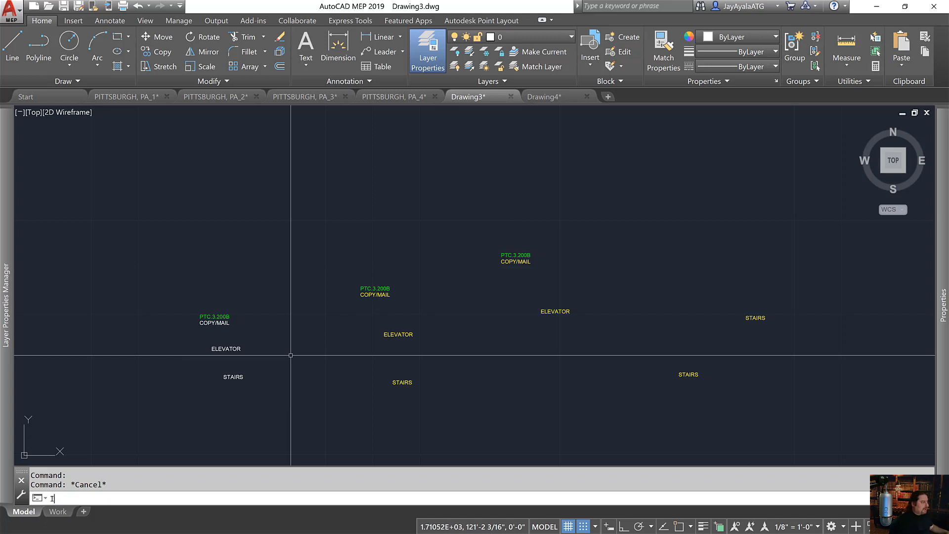
pyautogui.write('DRN')
pyautogui.press('Return')
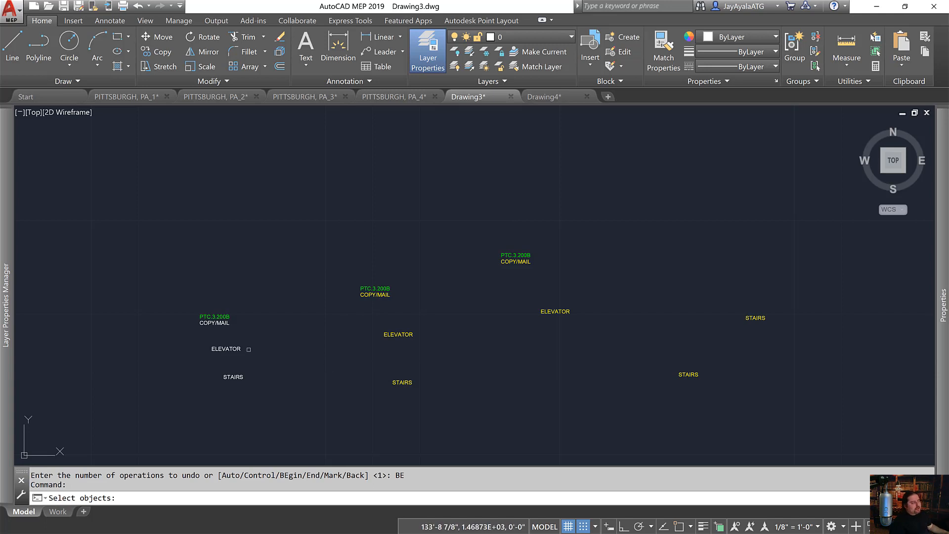
pyautogui.click(226, 348)
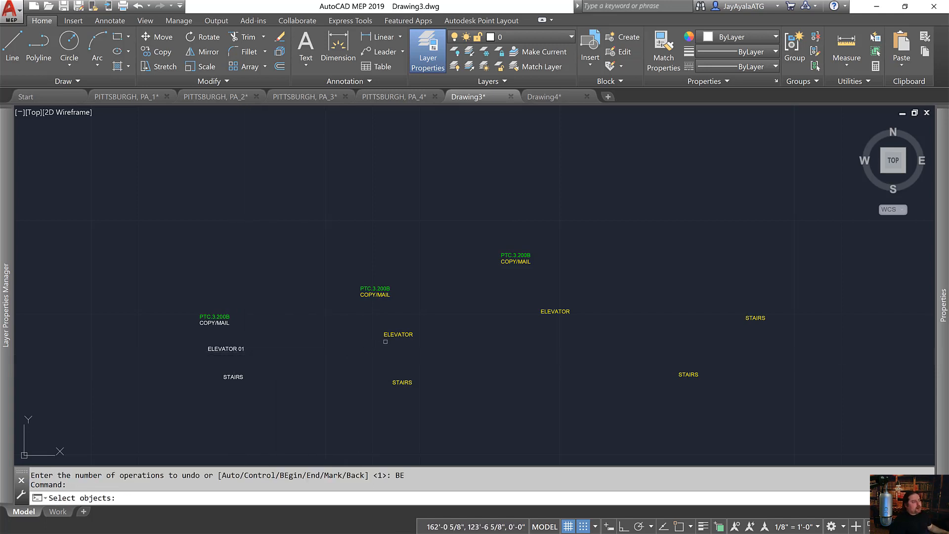
pyautogui.click(398, 335)
pyautogui.click(555, 311)
pyautogui.press('Return')
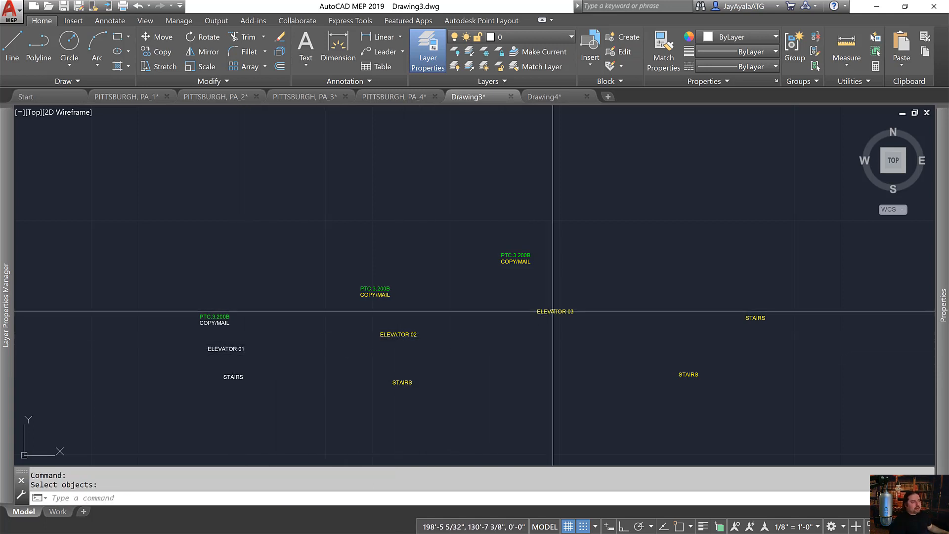
# - Repeat the renumbering routine on the first two STAIRS labels, continuing the sequence with 04 and 05
pyautogui.press('Return')
pyautogui.click(233, 376)
pyautogui.press('Return')
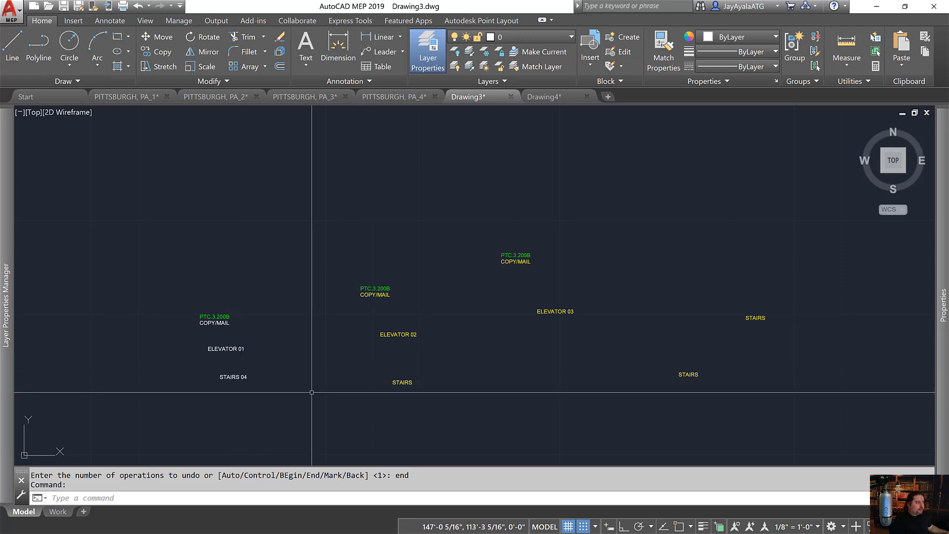
pyautogui.press('Return')
pyautogui.click(402, 382)
pyautogui.press('Return')
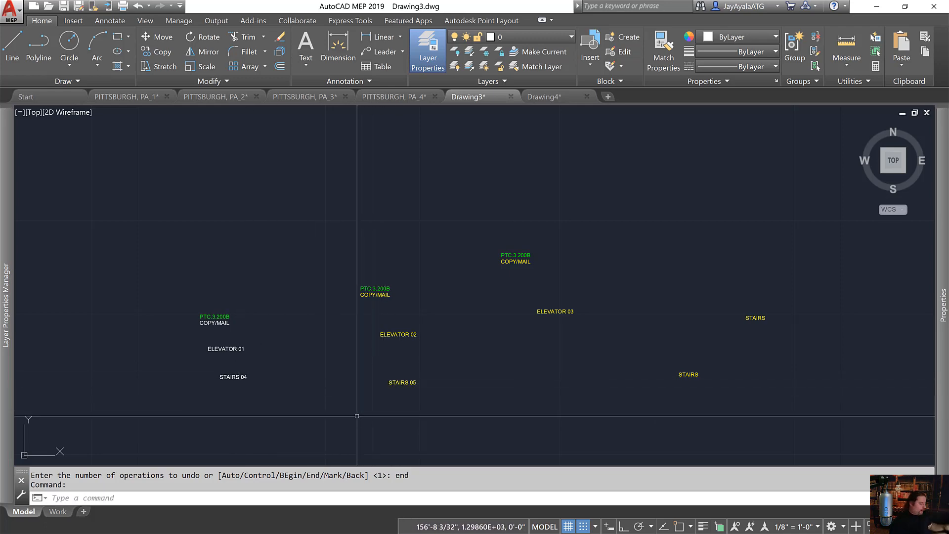
# - Undo the last two renumbering runs on the STAIRS labels
pyautogui.write('u')
pyautogui.press('Return')
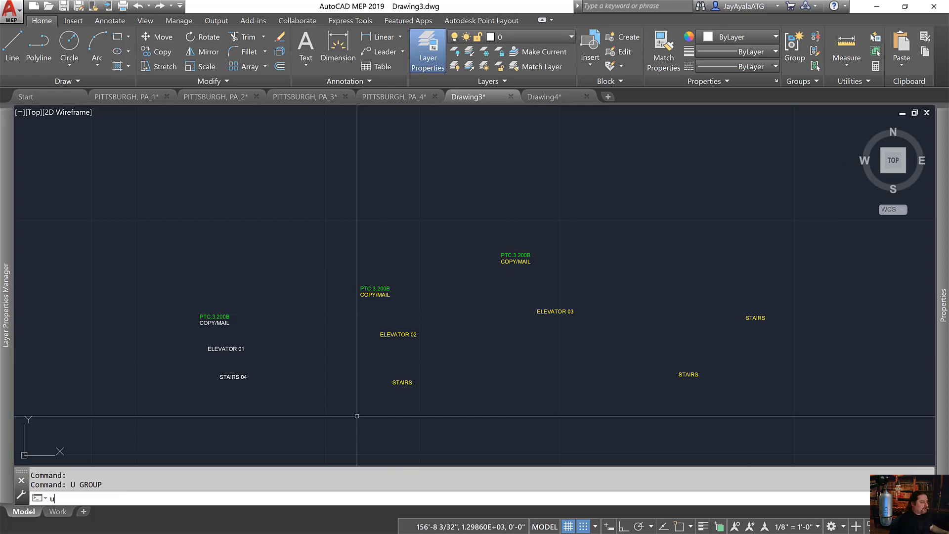
pyautogui.write('u')
pyautogui.press('Return')
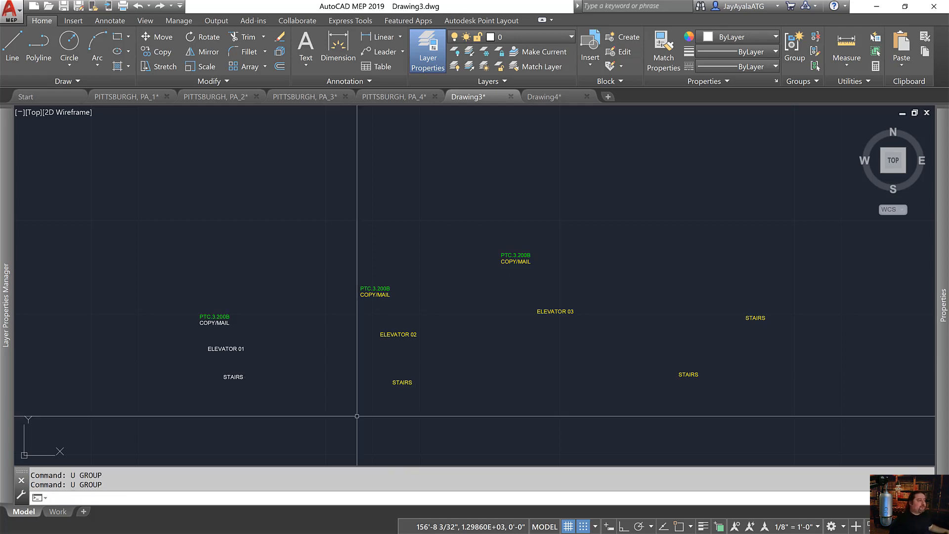
# - Switch to the Lisp Order workbook in Excel and highlight the GLMVReset.lsp entry with its description
pyautogui.hotkey('alt', 'Tab')
pyautogui.press('Tab')
pyautogui.hotkey('alt', 'Tab')
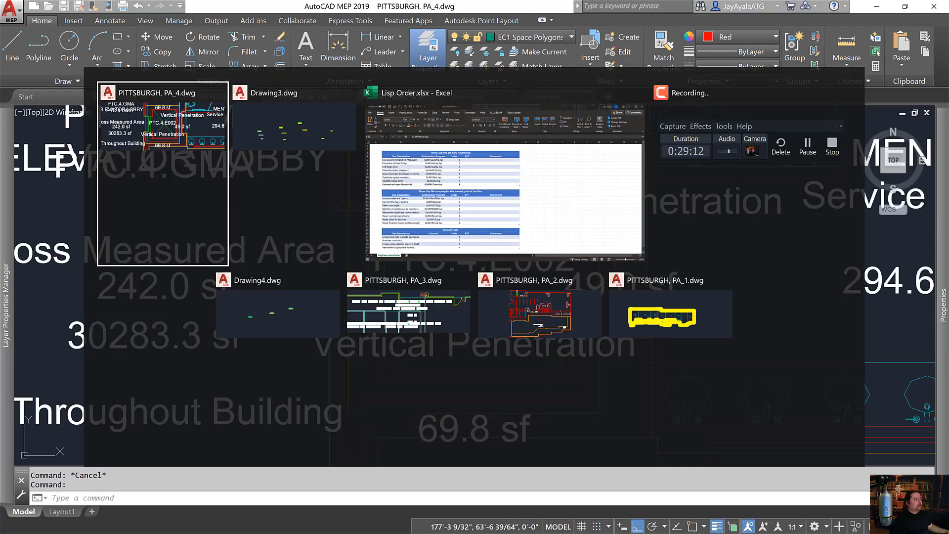
pyautogui.press('Tab')
pyautogui.press('Tab')
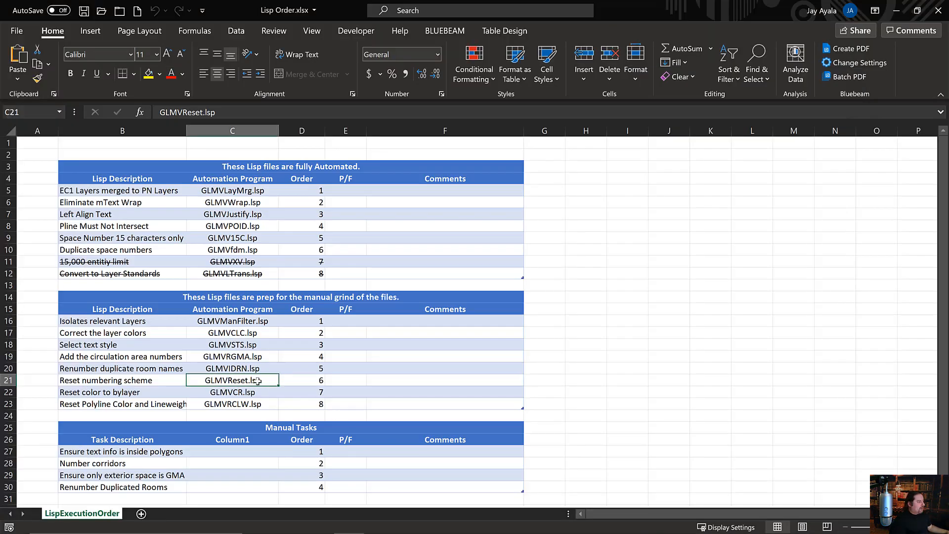
pyautogui.moveTo(189, 380); pyautogui.dragTo(138, 379)
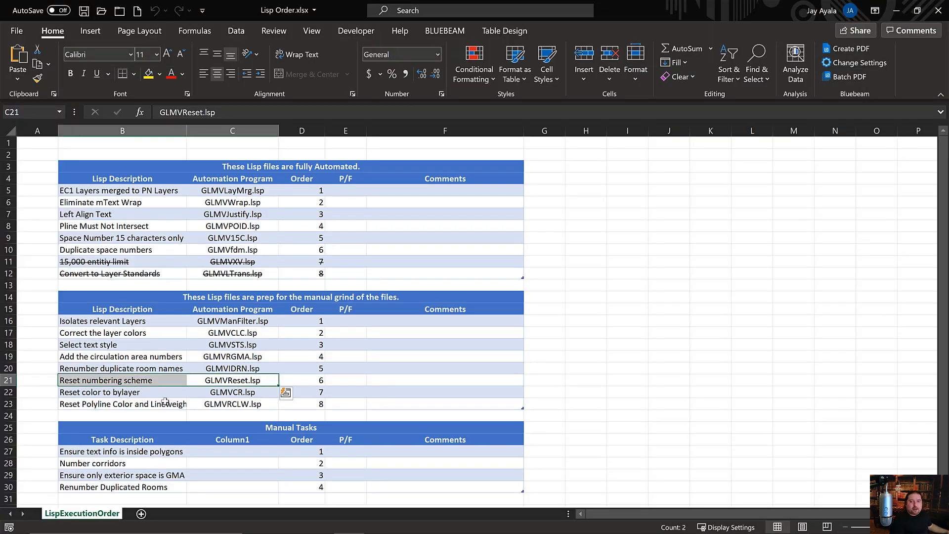
# - Switch back to Drawing3 in AutoCAD and run GLMVRESET to reset the numbering scheme
pyautogui.hotkey('alt', 'Tab')
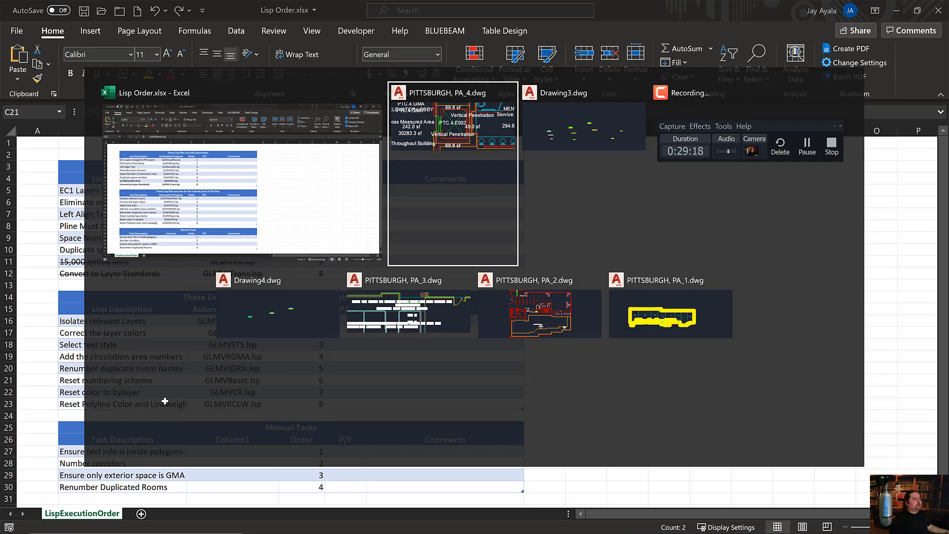
pyautogui.press('Tab')
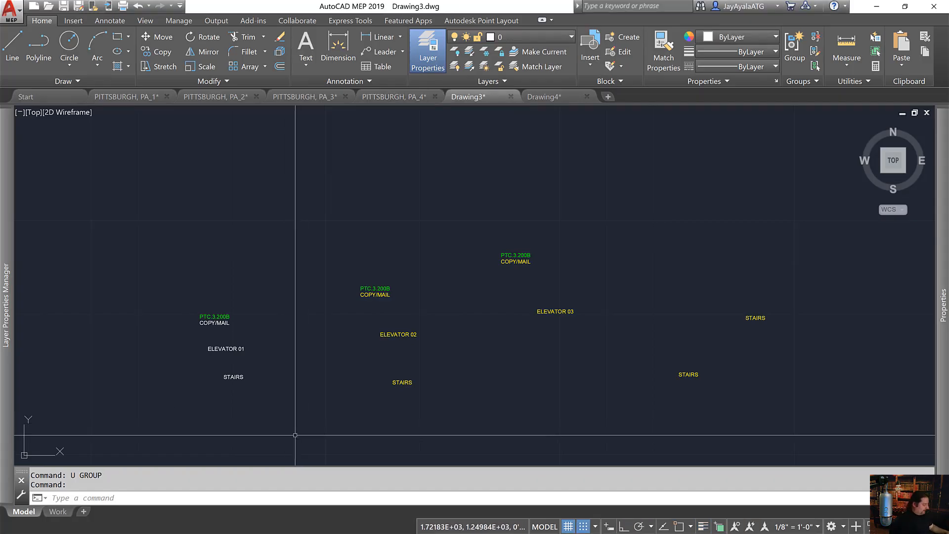
pyautogui.write('glmvrestee')
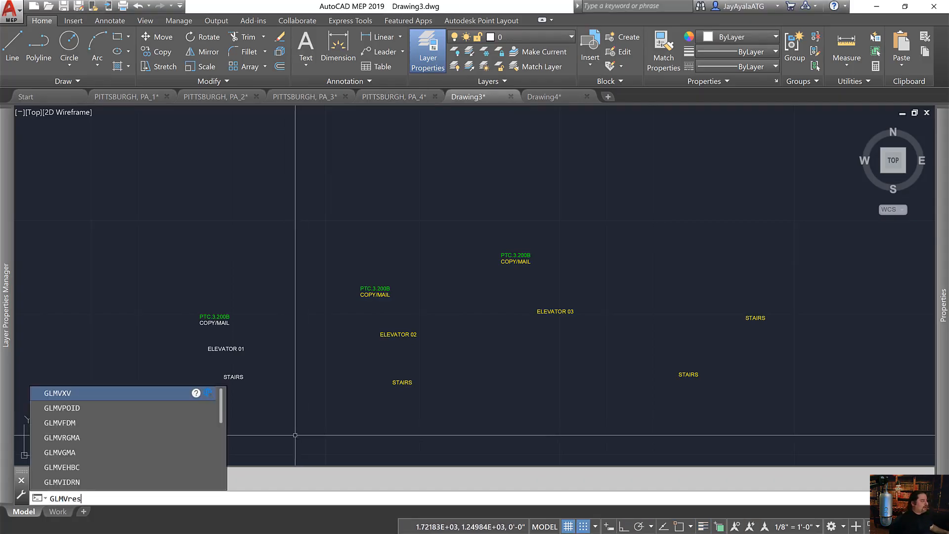
pyautogui.press('BackSpace')
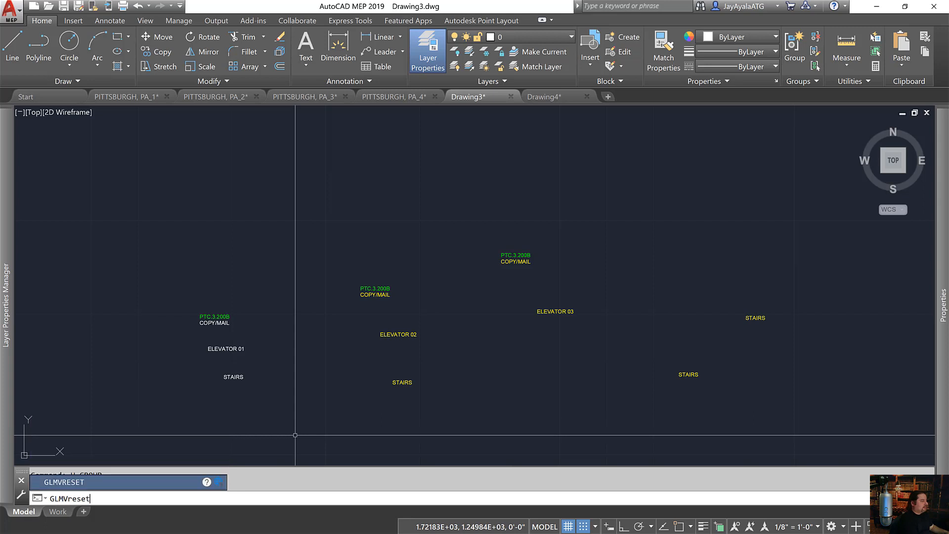
pyautogui.press('Return')
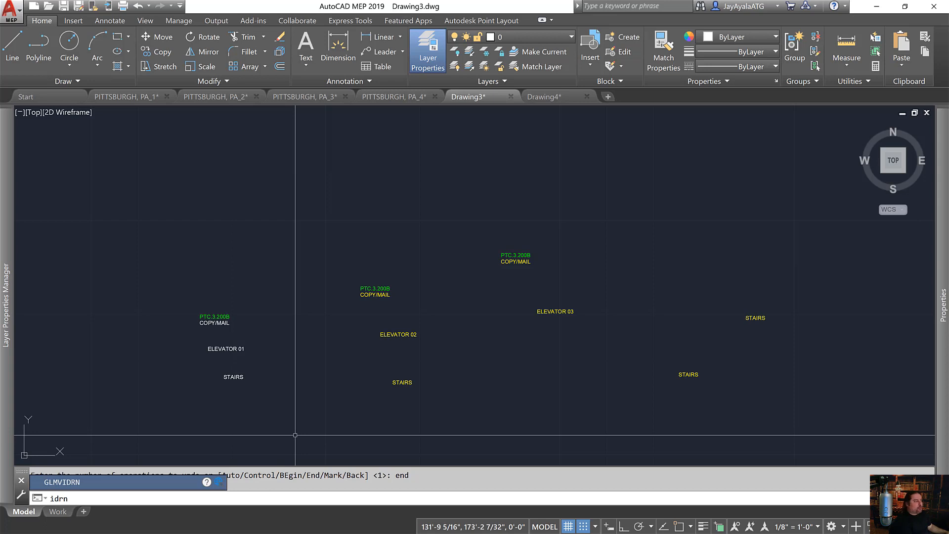
# - Run GLMVIDRN on each of the four STAIRS labels in turn, numbering them 01 through 04
pyautogui.press('Return')
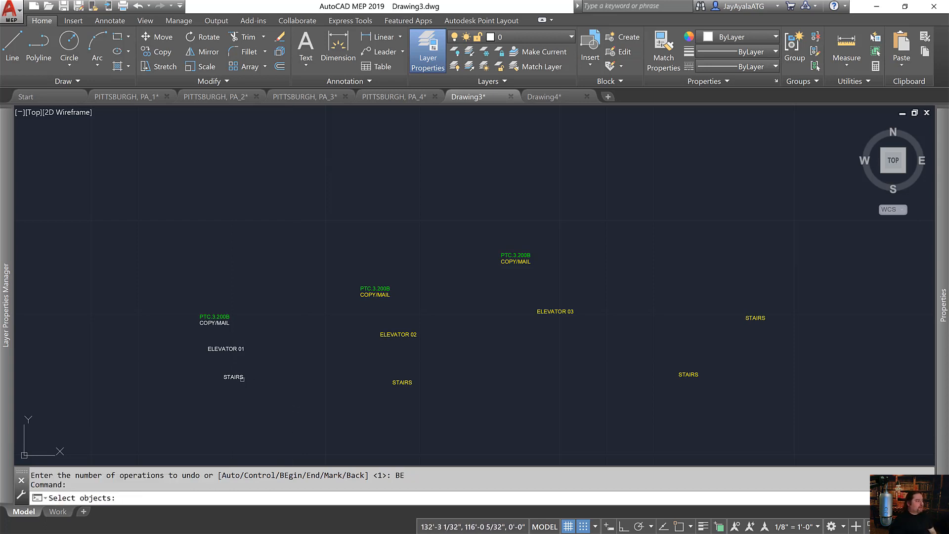
pyautogui.click(242, 378)
pyautogui.rightClick(374, 388)
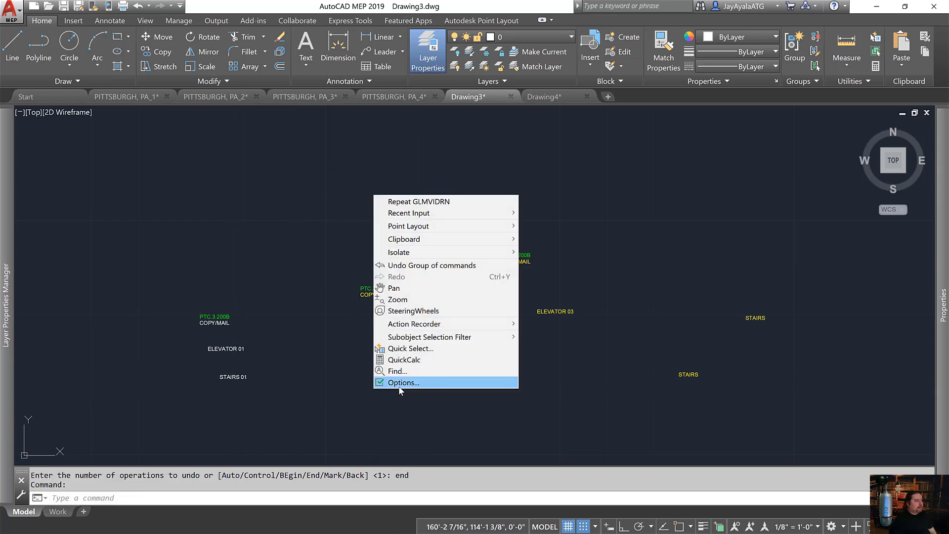
pyautogui.click(411, 202)
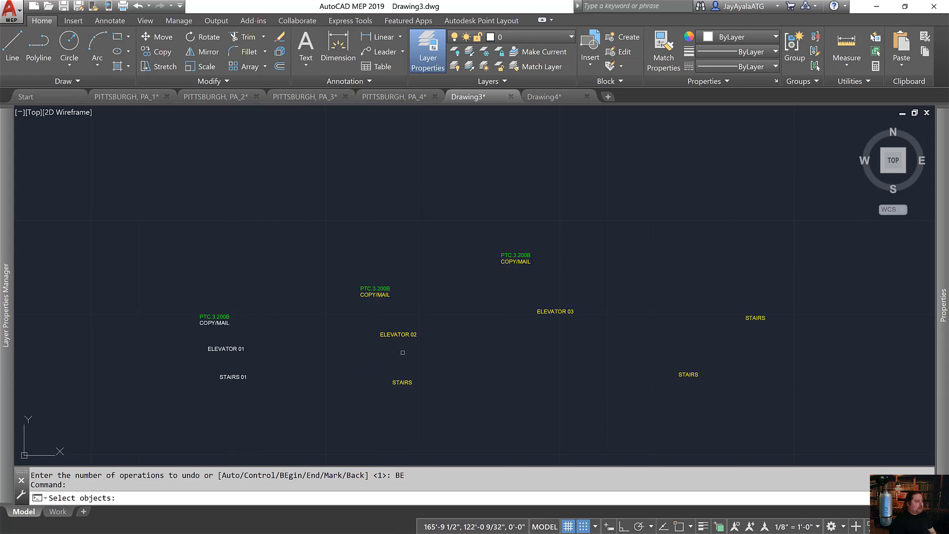
pyautogui.click(406, 380)
pyautogui.press('Return')
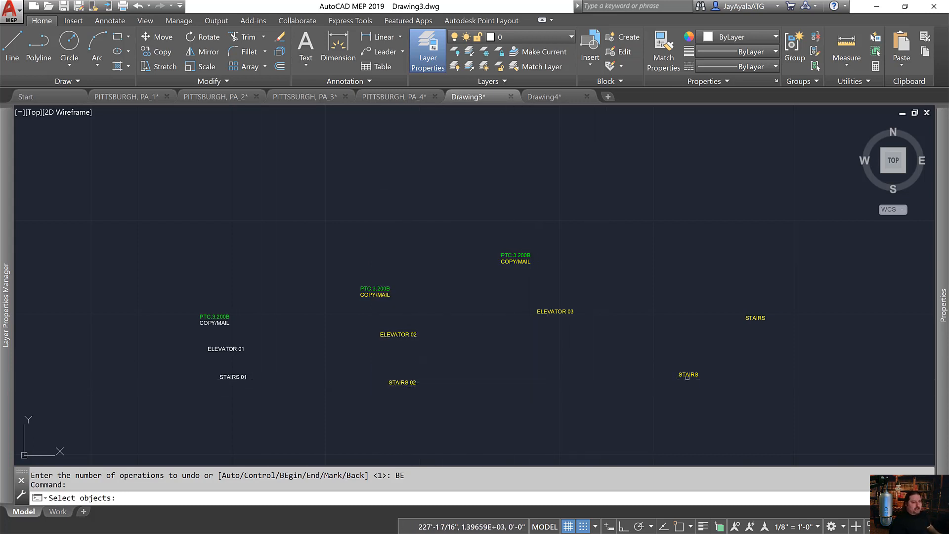
pyautogui.click(687, 375)
pyautogui.press('Return')
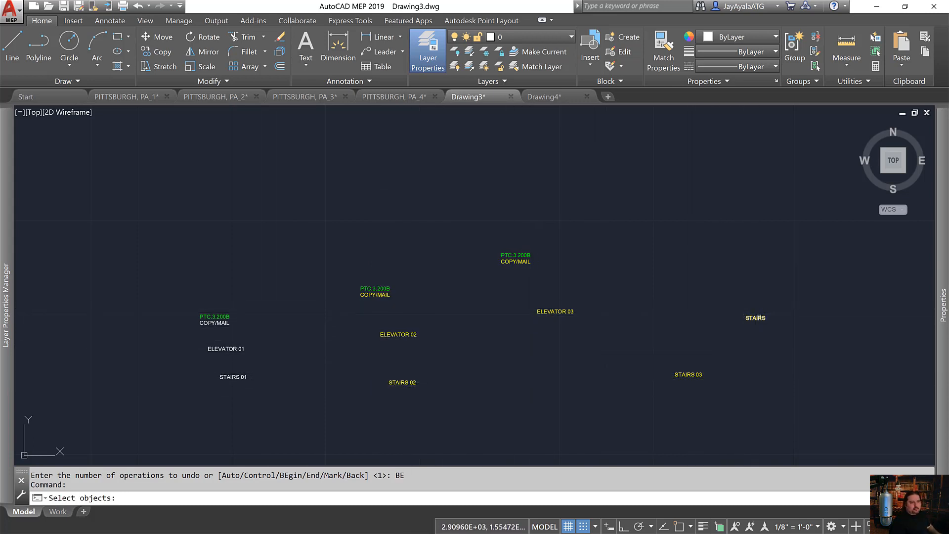
pyautogui.click(757, 318)
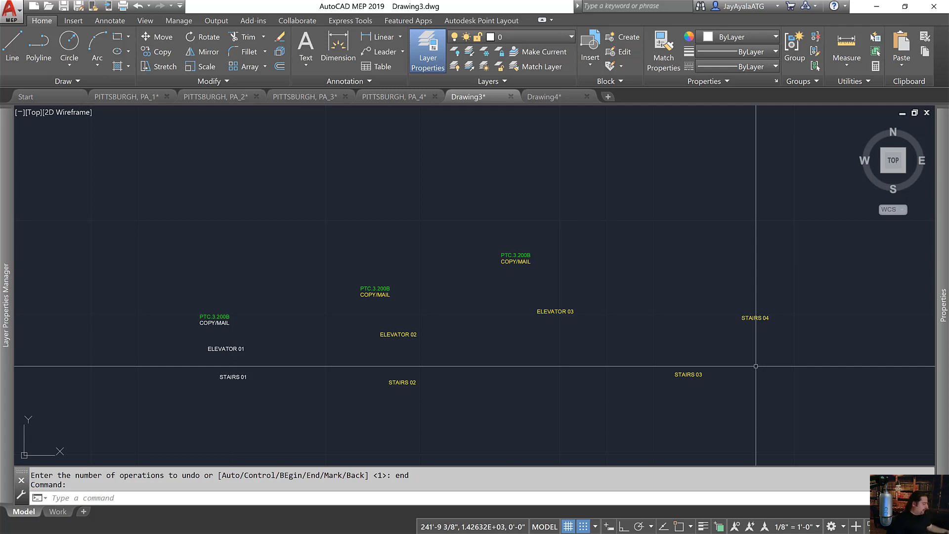
# - Switch to the Lisp Order workbook in Excel and highlight the GLMVCR.lsp entry with its description
pyautogui.hotkey('alt', 'Tab')
pyautogui.hotkey('alt', 'Tab')
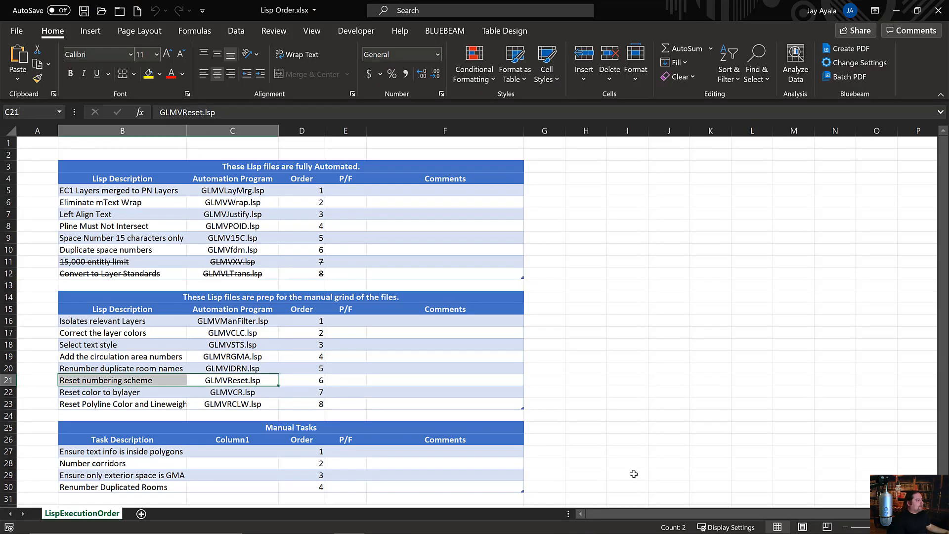
pyautogui.moveTo(139, 393); pyautogui.dragTo(244, 394)
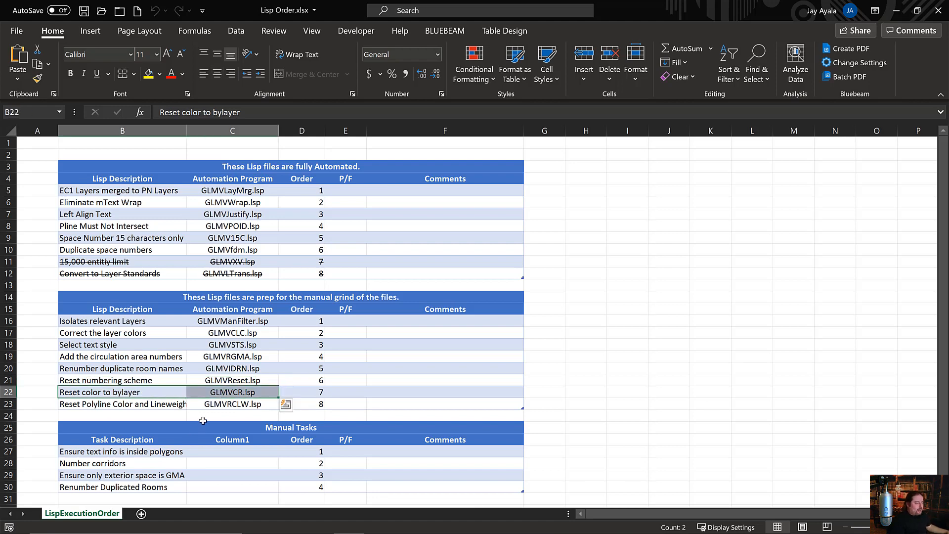
# - Switch back to Drawing3 in AutoCAD and select the ELEVATOR 02 label to check its color override, clearing the selection after the check
pyautogui.hotkey('alt', 'Tab')
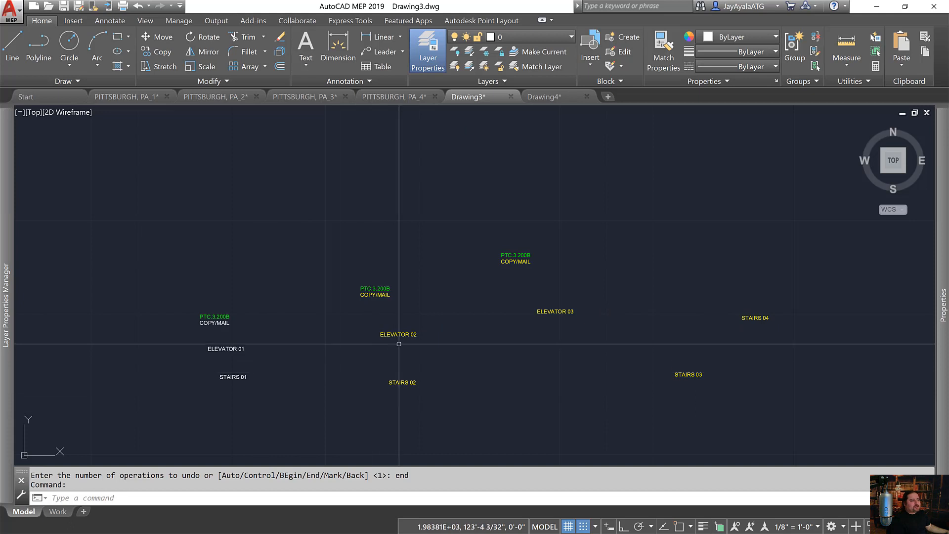
pyautogui.click(408, 323)
pyautogui.click(399, 357)
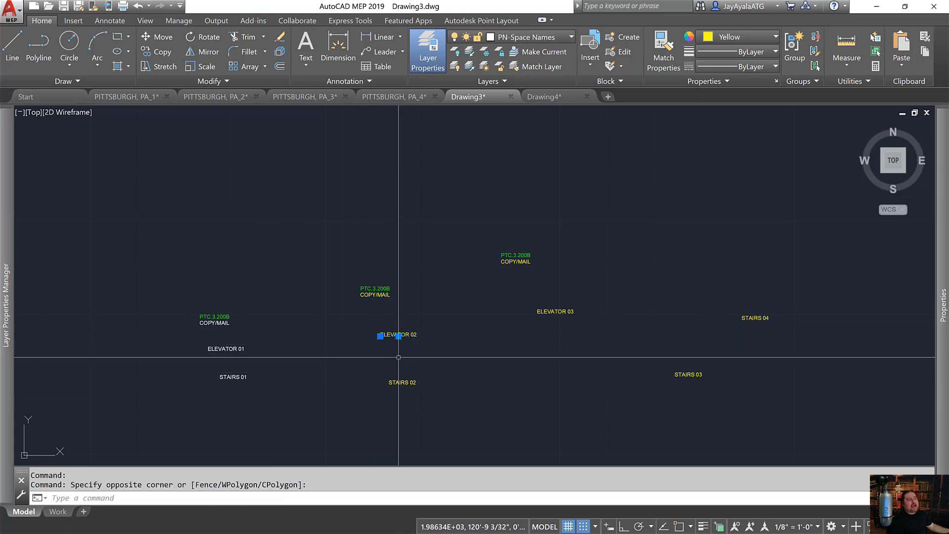
pyautogui.press('Escape')
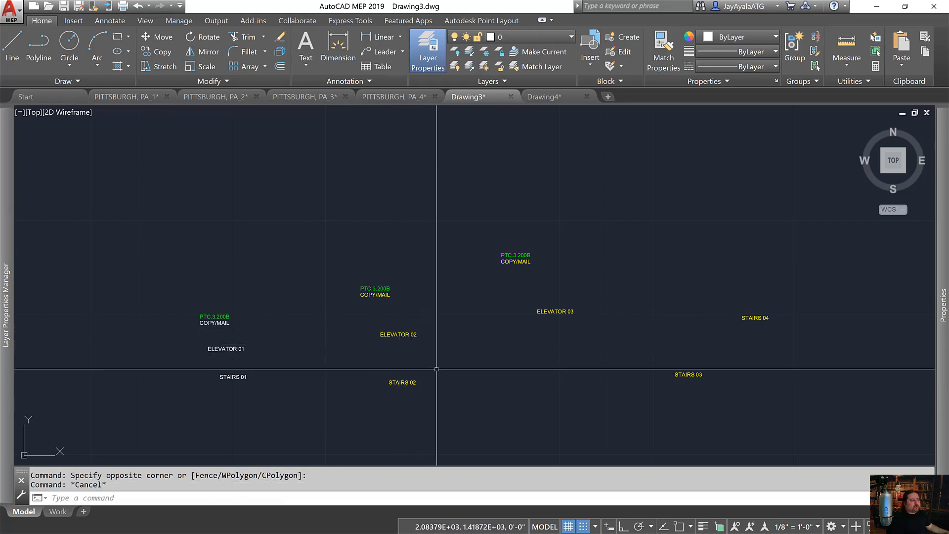
# - Run GLMVCR to reset the color of the yellow room name labels to ByLayer
pyautogui.write('vc')
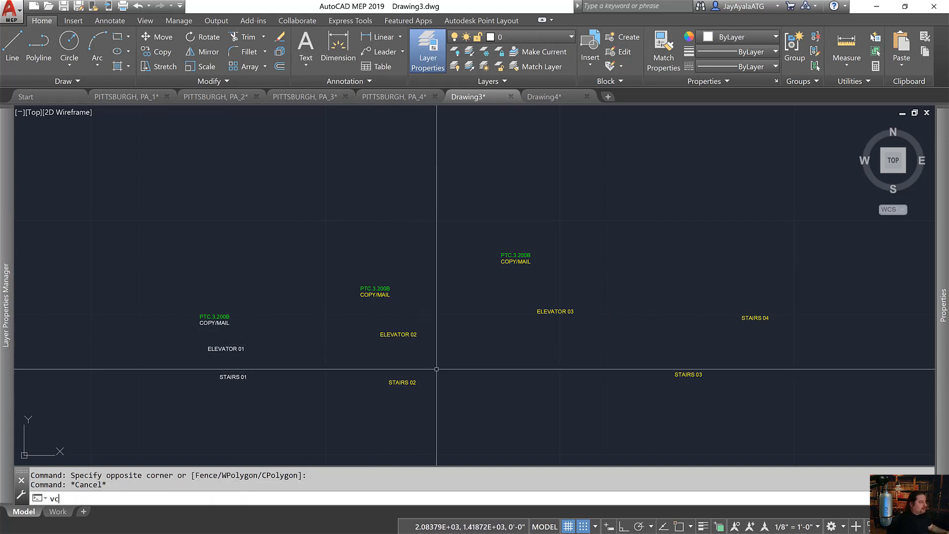
pyautogui.press('BackSpace')
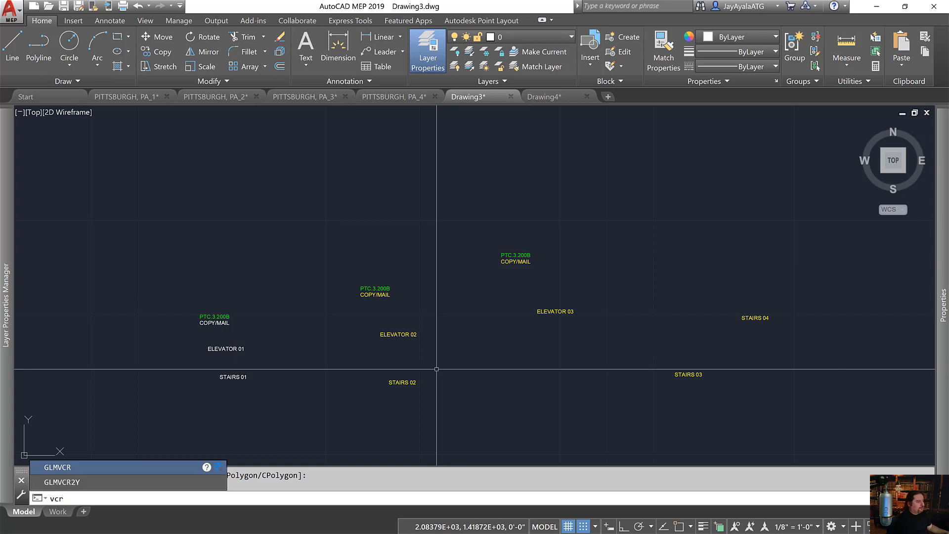
pyautogui.press('Return')
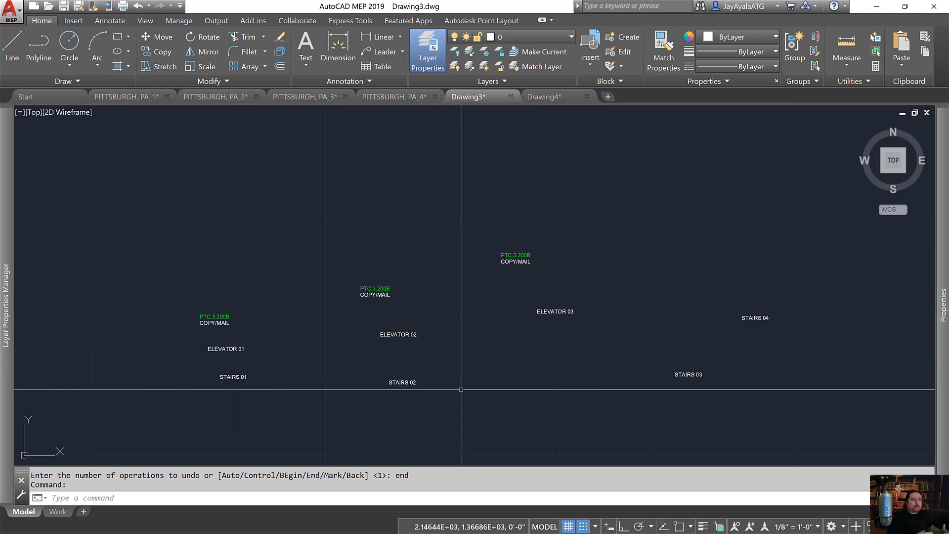
# - Run GLMVRESET to restart the numbering sequence for the COPY/MAIL labels
pyautogui.write('RESETBLOCK')
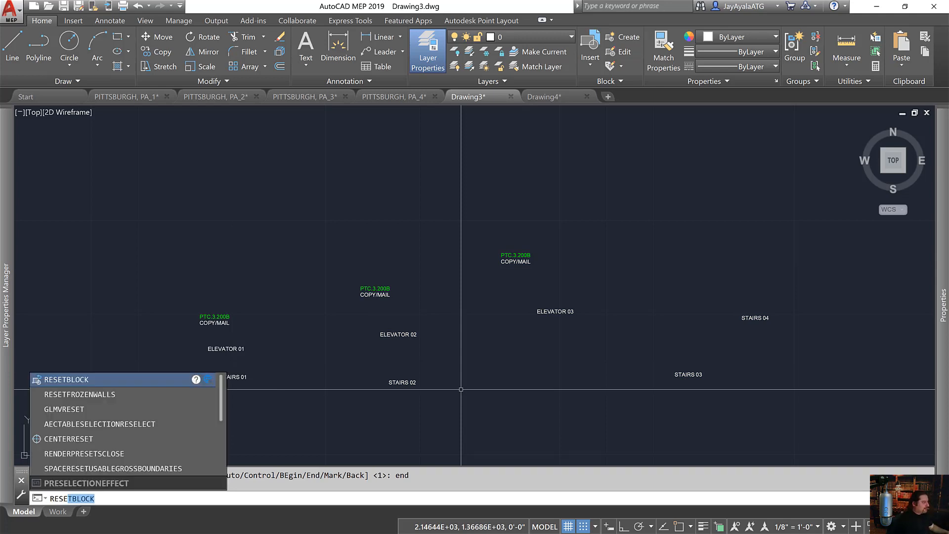
pyautogui.press('Down')
pyautogui.press('Down')
pyautogui.press('Down')
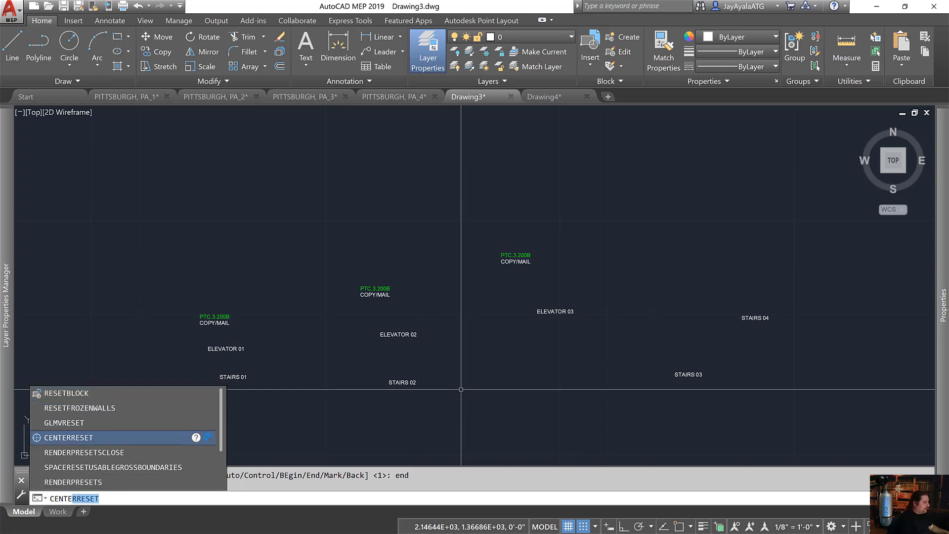
pyautogui.press('Escape')
pyautogui.press('Escape')
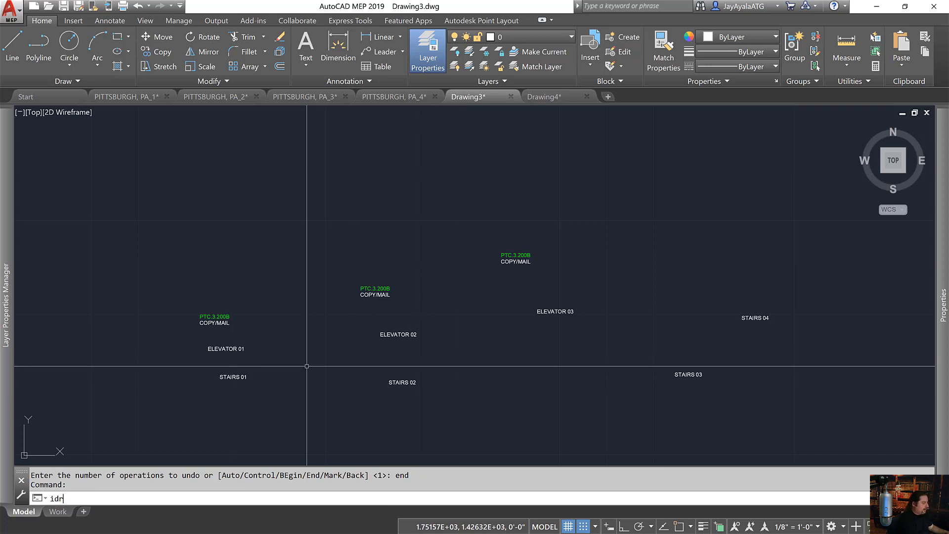
# - Run GLMVIDRN on each of the three COPY/MAIL labels in turn, numbering them 01 through 03
pyautogui.press('Return')
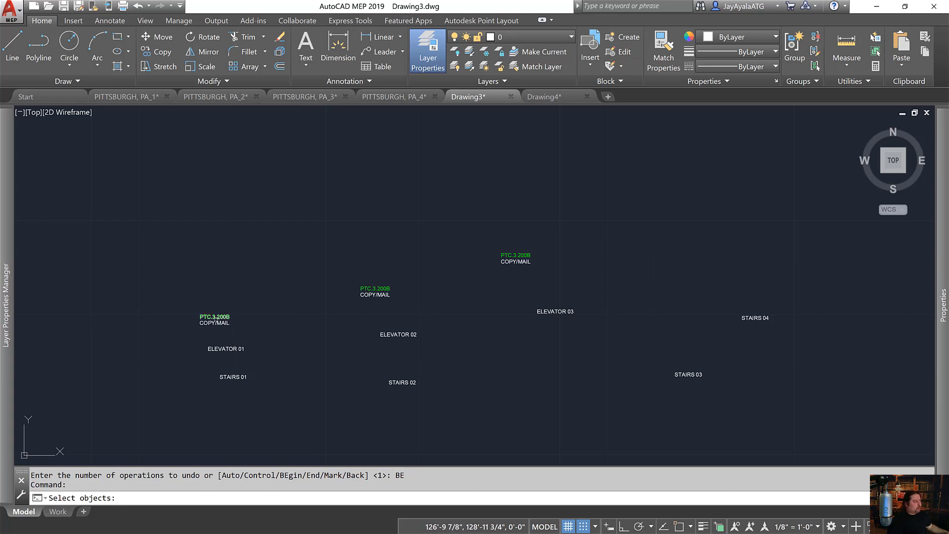
pyautogui.click(215, 322)
pyautogui.click(372, 296)
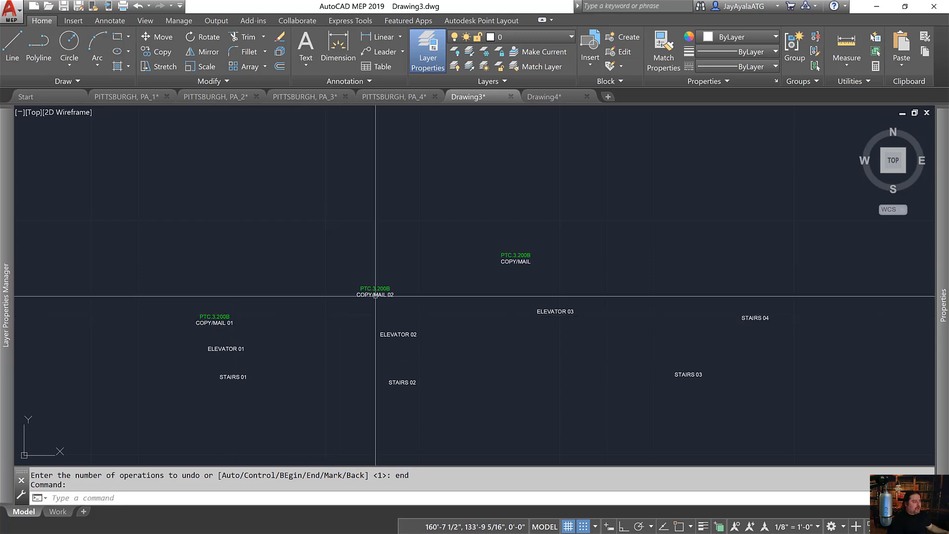
pyautogui.click(516, 261)
pyautogui.press('Return')
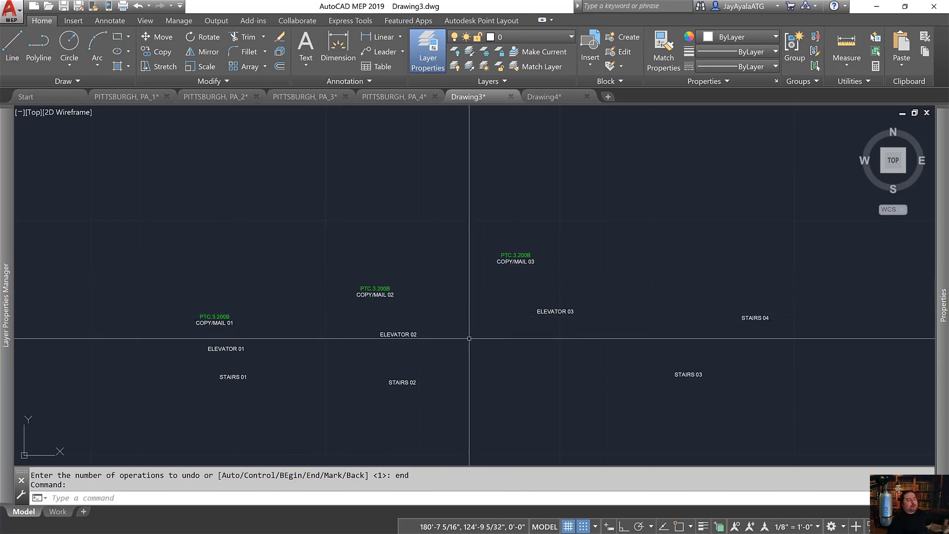
# - Run GLMVRESET again to reset the numbering scheme after the COPY/MAIL labels
pyautogui.write('res')
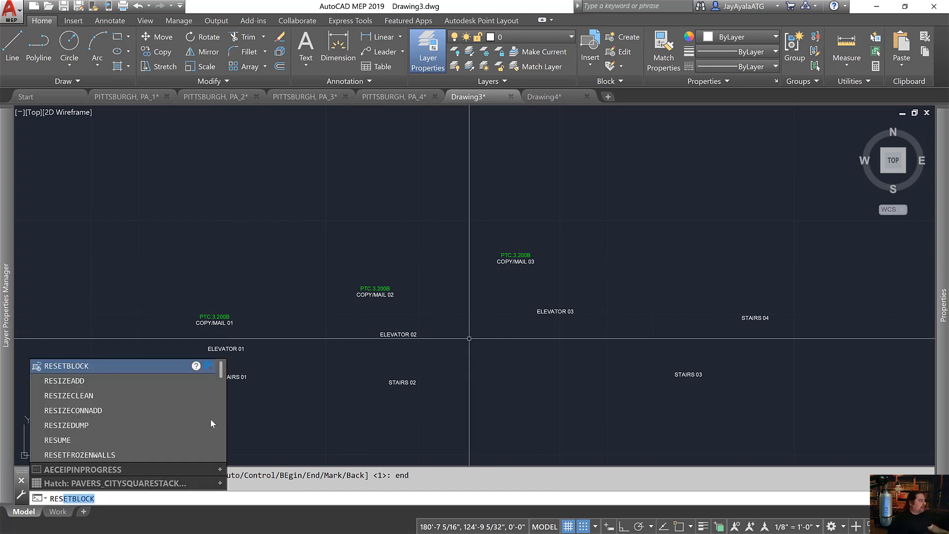
pyautogui.write('et')
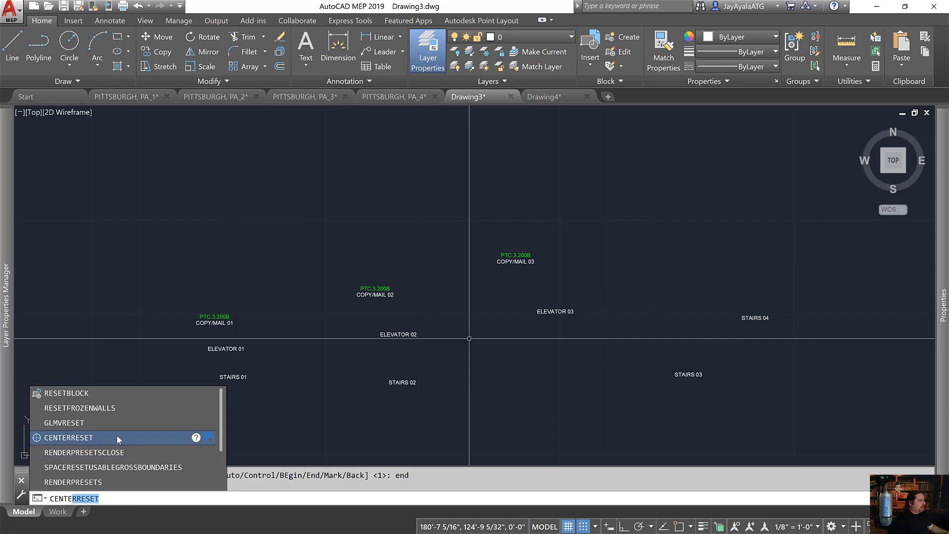
pyautogui.click(107, 422)
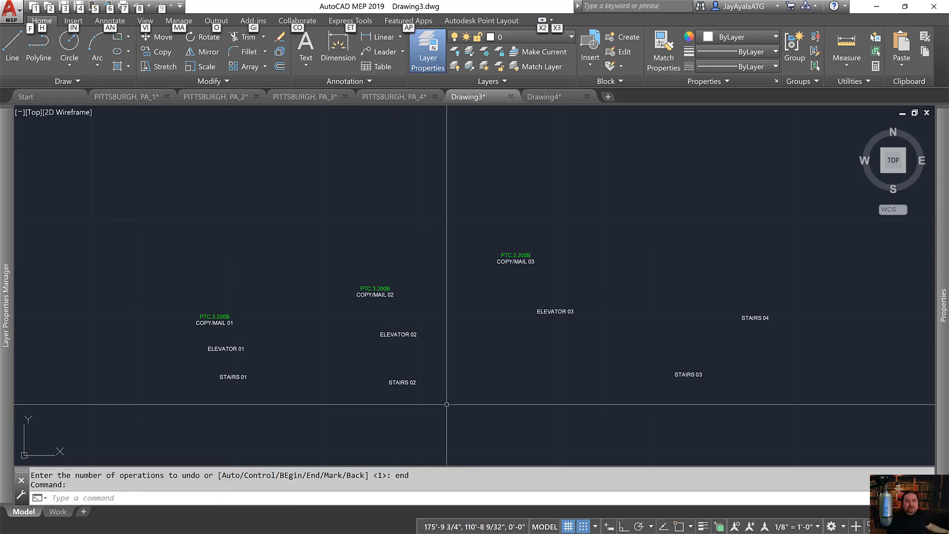
# - Switch to the Lisp Order workbook in Excel and review the prep routine entries from GLMVRGMA.lsp through GLMVRCLW.lsp by highlighting them
pyautogui.hotkey('alt', 'Tab')
pyautogui.hotkey('alt', 'Tab')
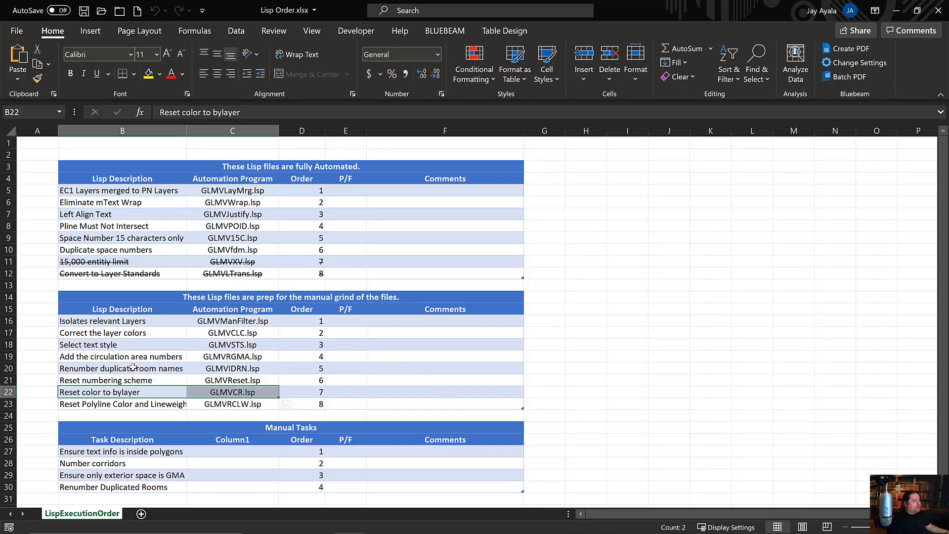
pyautogui.moveTo(133, 368); pyautogui.dragTo(219, 369)
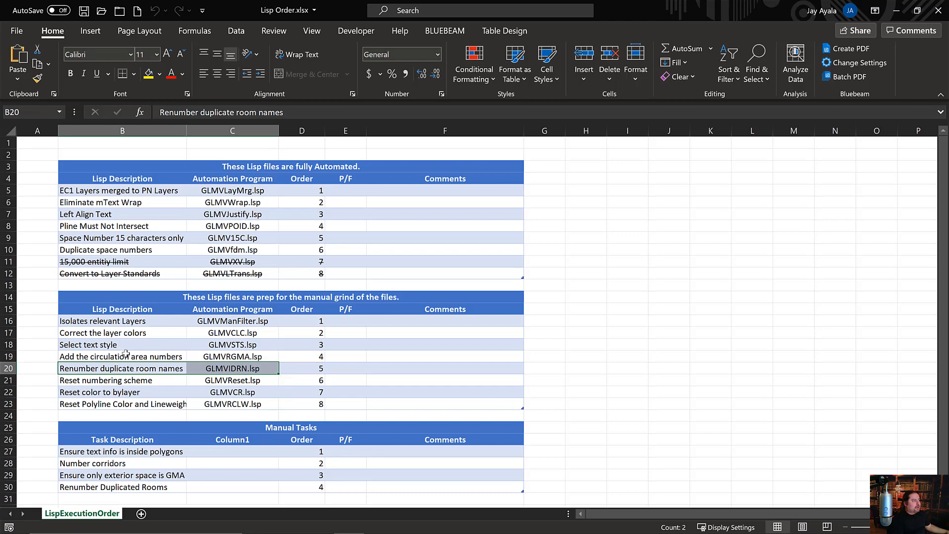
pyautogui.moveTo(130, 355); pyautogui.dragTo(235, 370)
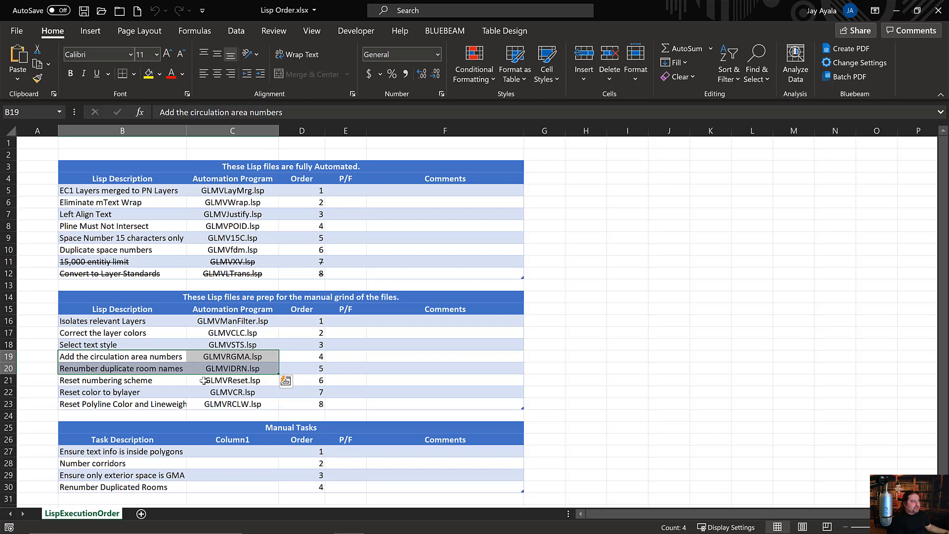
pyautogui.moveTo(171, 381); pyautogui.dragTo(218, 380)
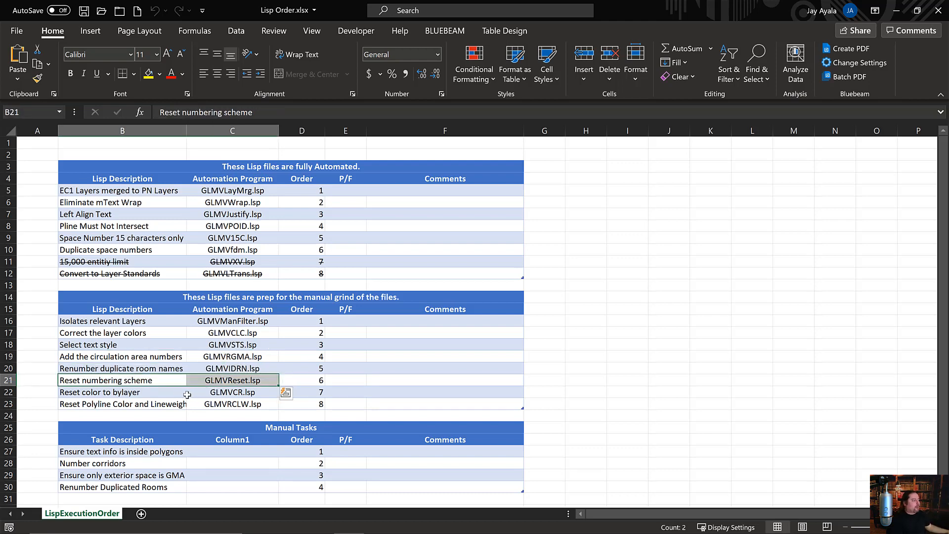
pyautogui.click(163, 393)
pyautogui.moveTo(156, 392); pyautogui.dragTo(197, 391)
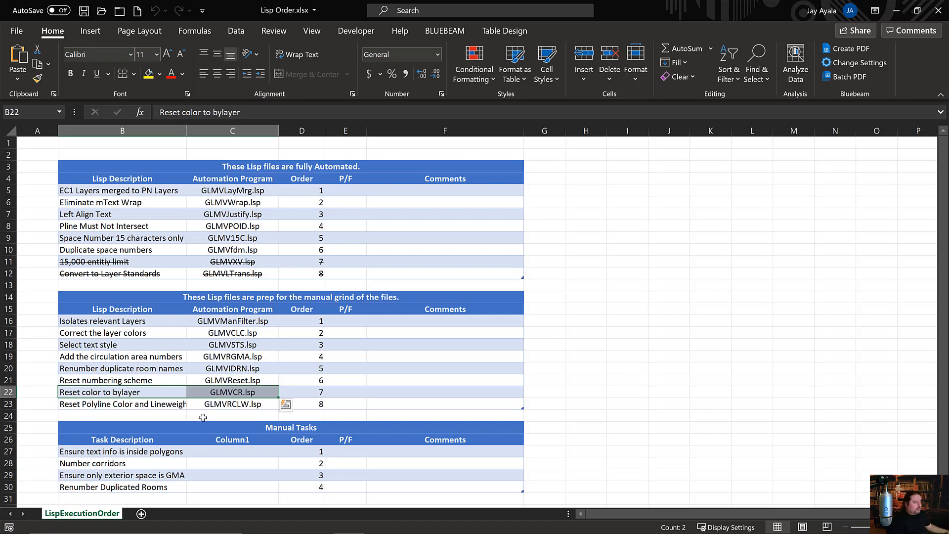
pyautogui.moveTo(173, 406); pyautogui.dragTo(197, 405)
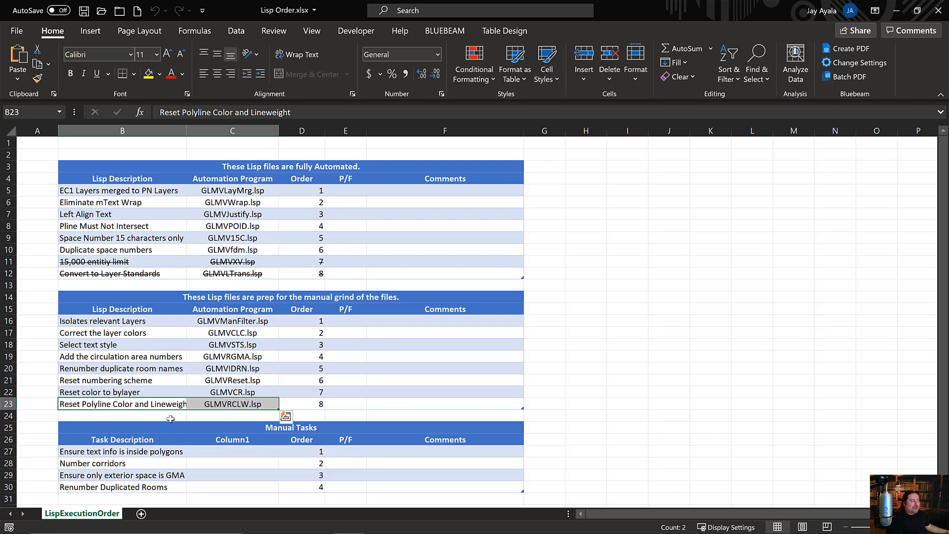
# - Switch to AutoCAD and bring up the PITTSBURGH, PA_1 drawing
pyautogui.hotkey('alt', 'Tab')
pyautogui.hotkey('alt', 'Tab')
pyautogui.hotkey('alt', 'Tab')
pyautogui.hotkey('alt', 'Tab')
pyautogui.hotkey('alt', 'Tab')
pyautogui.hotkey('alt', 'Tab')
pyautogui.hotkey('alt', 'Tab')
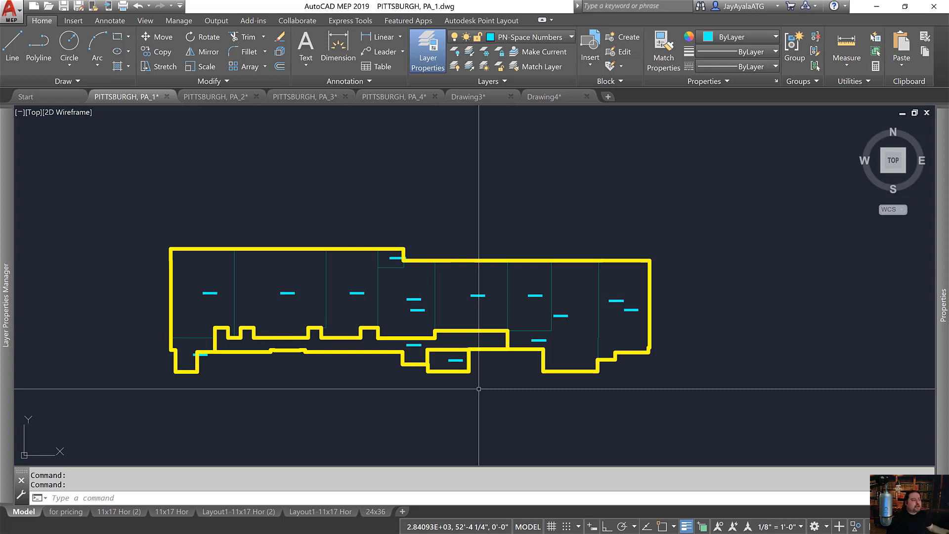
# - Set the color and lineweight of the two heavy yellow polylines meeting near the building's lower edge to ByLayer
pyautogui.click(491, 361)
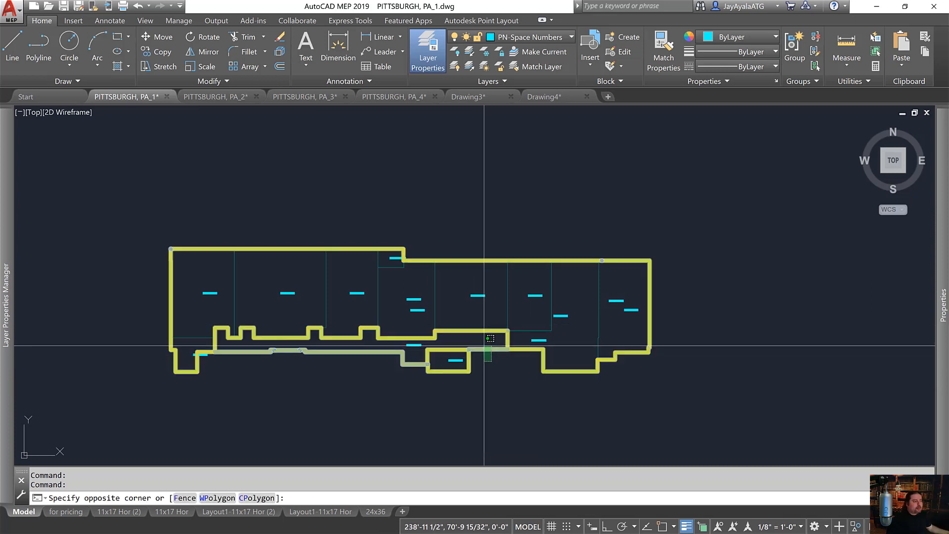
pyautogui.click(484, 346)
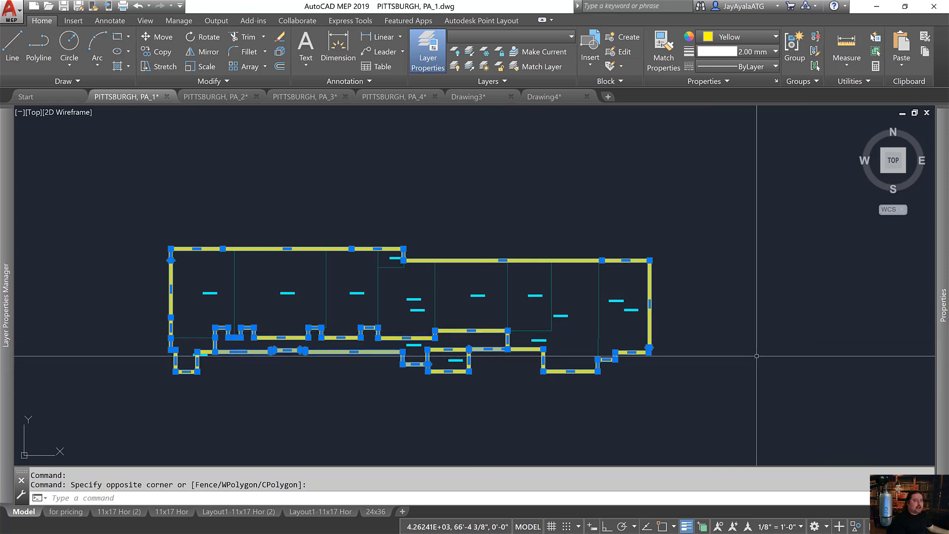
pyautogui.moveTo(945, 211)
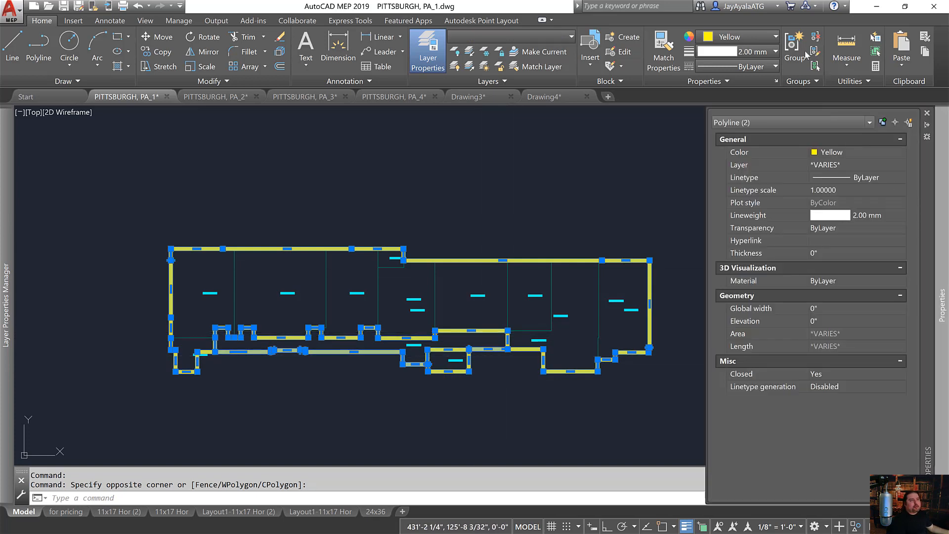
pyautogui.click(775, 37)
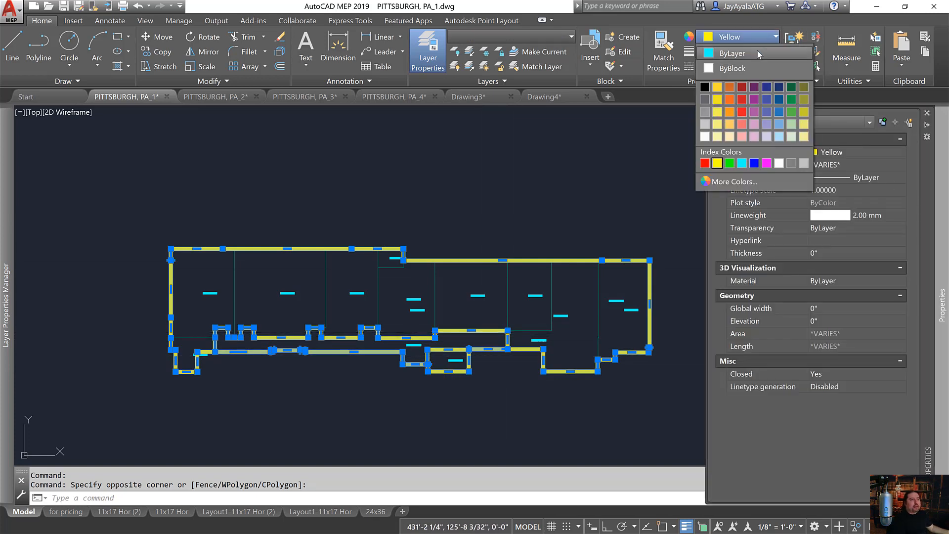
pyautogui.click(758, 51)
pyautogui.click(775, 52)
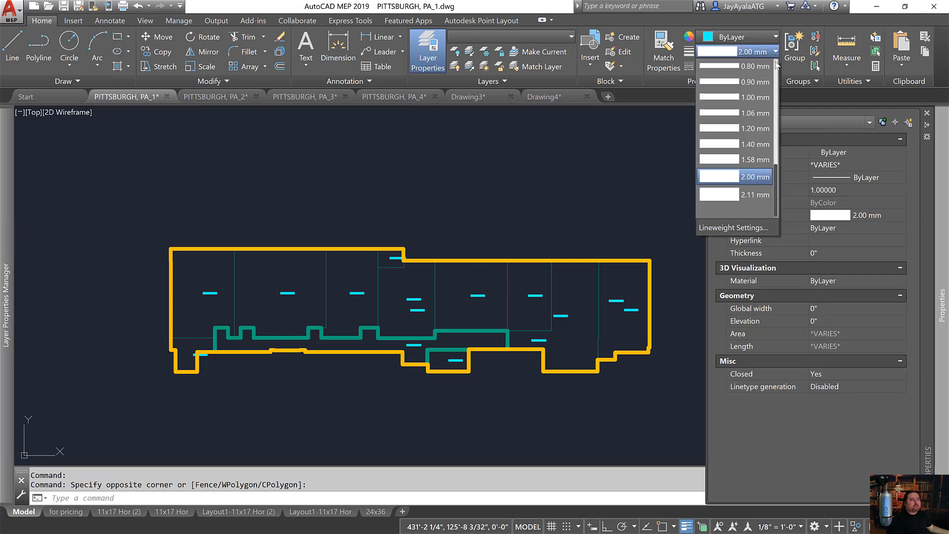
pyautogui.scroll(5, 777, 172)
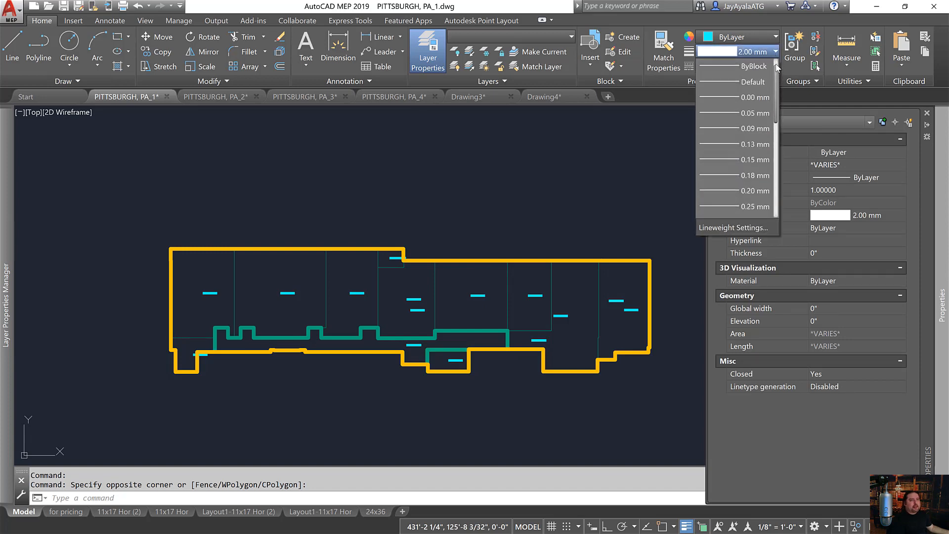
pyautogui.click(734, 66)
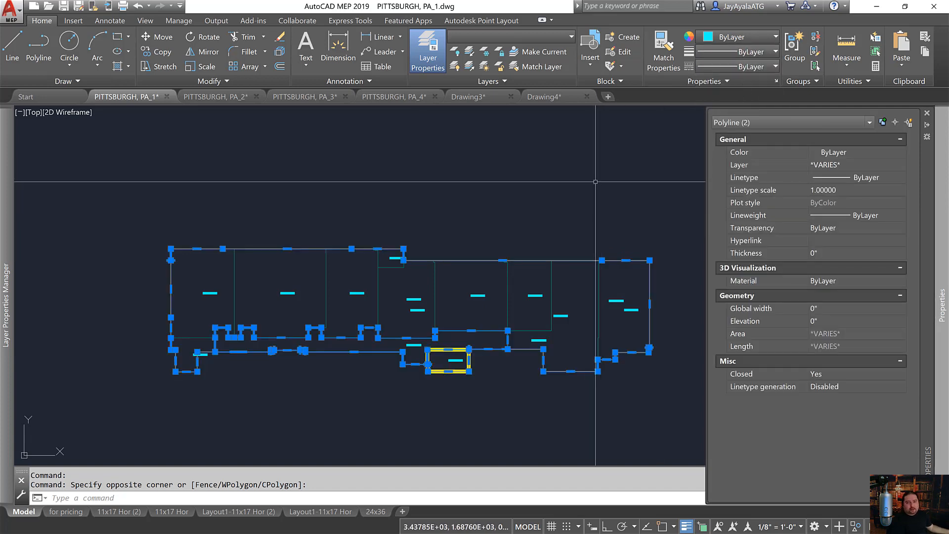
# - Clear the selection and undo the polylines' ByLayer lineweight and color changes
pyautogui.press('Escape')
pyautogui.press('Escape')
pyautogui.hotkey('ctrl', 'z')
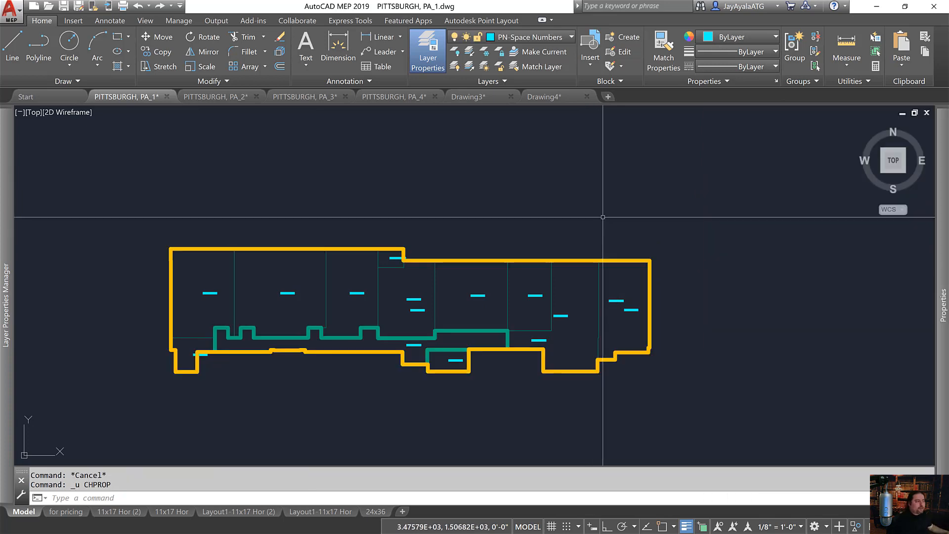
pyautogui.write('u')
pyautogui.press('Return')
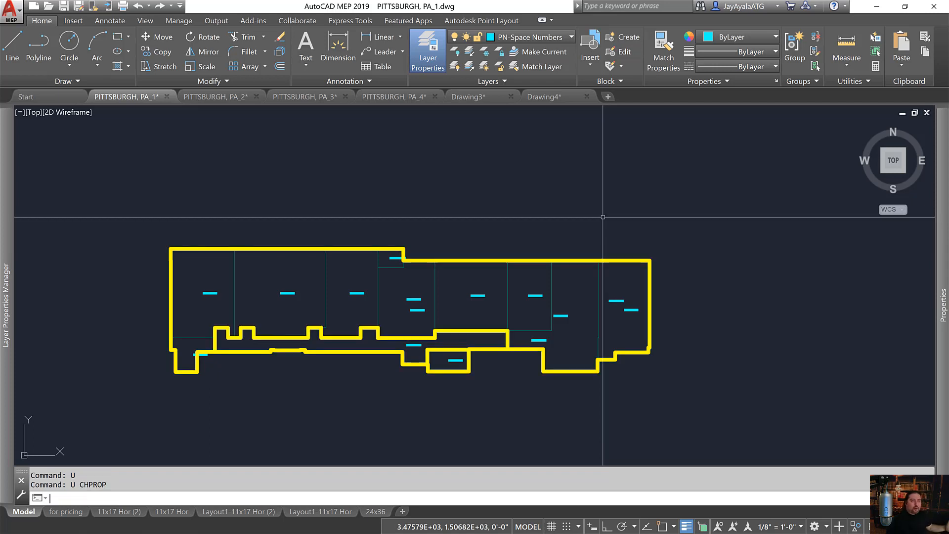
# - Check the GLMVRCLW entry in the Lisp Order workbook in Excel, and run that routine in AutoCAD on the three heavy yellow polylines
pyautogui.hotkey('alt', 'Tab')
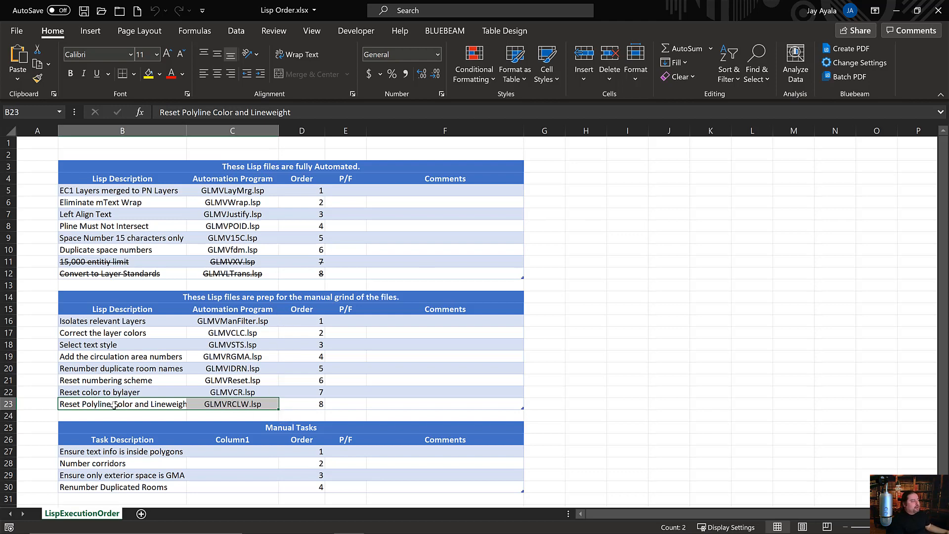
pyautogui.hotkey('alt', 'Tab')
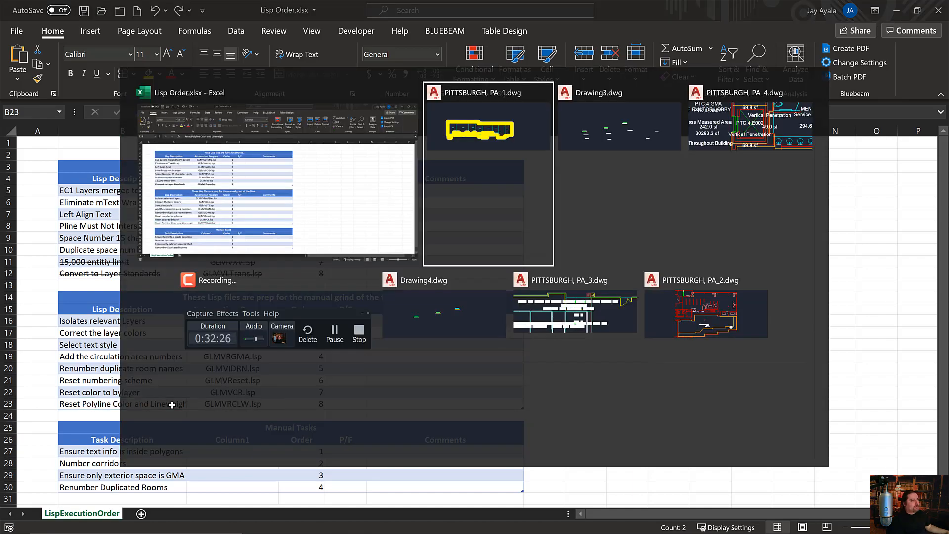
pyautogui.write('r')
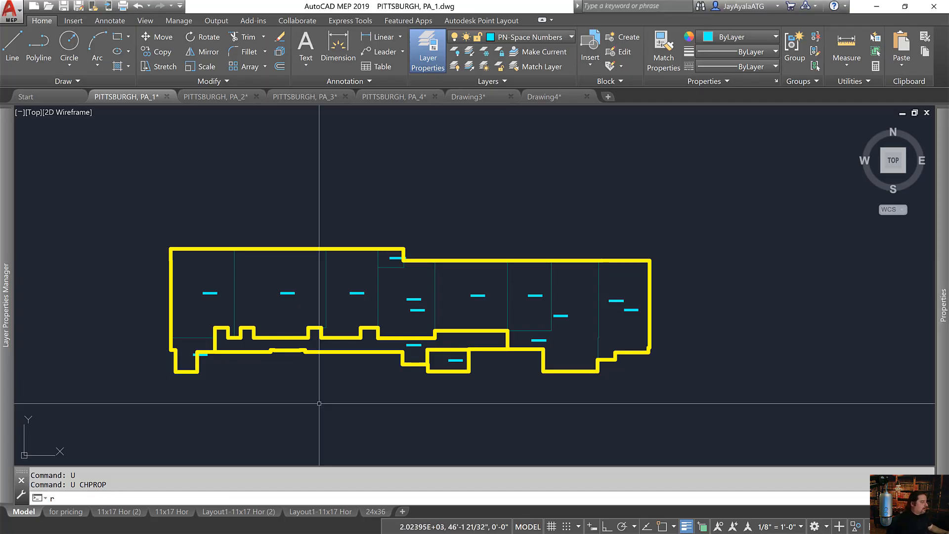
pyautogui.write('Clw')
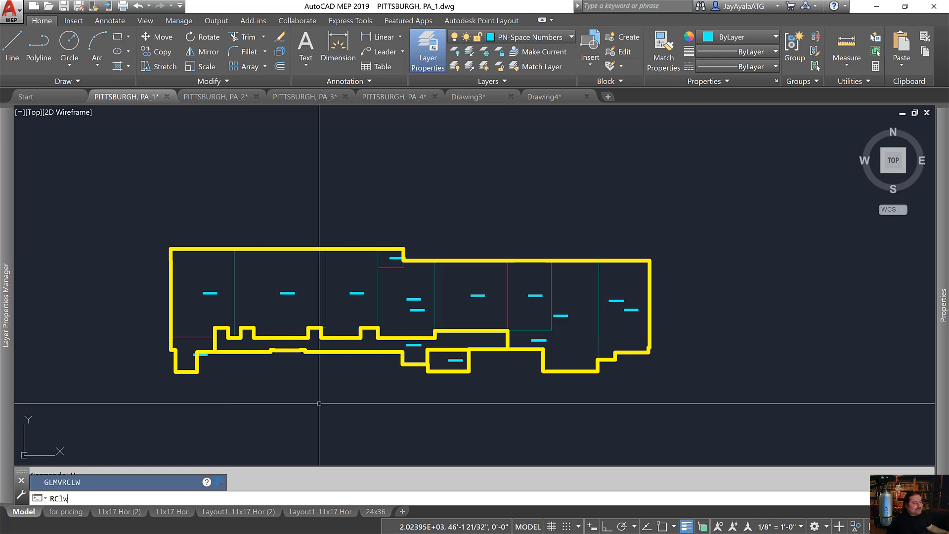
pyautogui.press('Return')
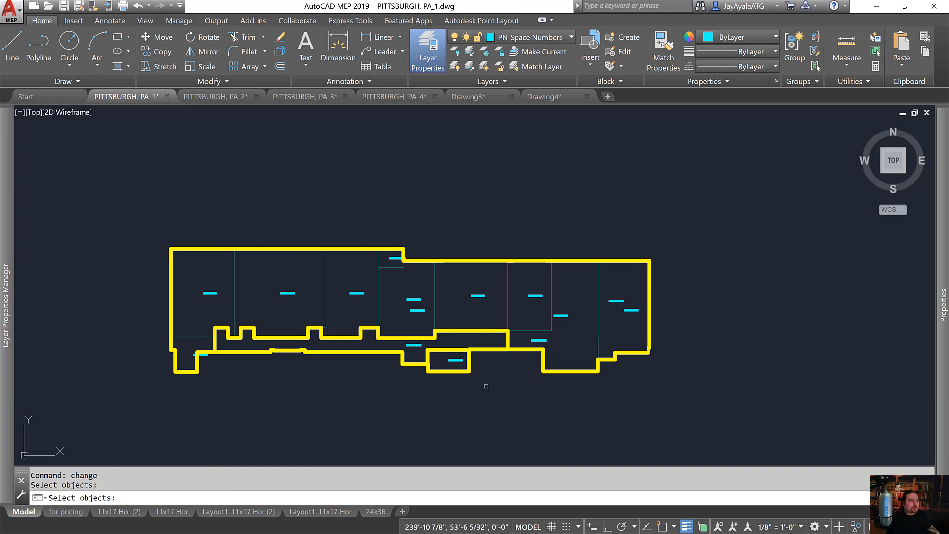
pyautogui.click(695, 433)
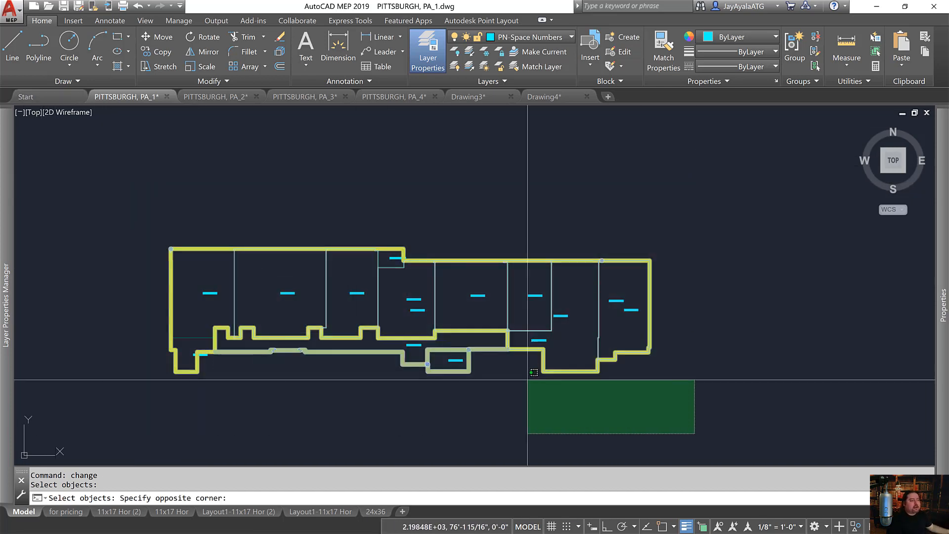
pyautogui.click(629, 391)
pyautogui.scroll(5, 465, 358)
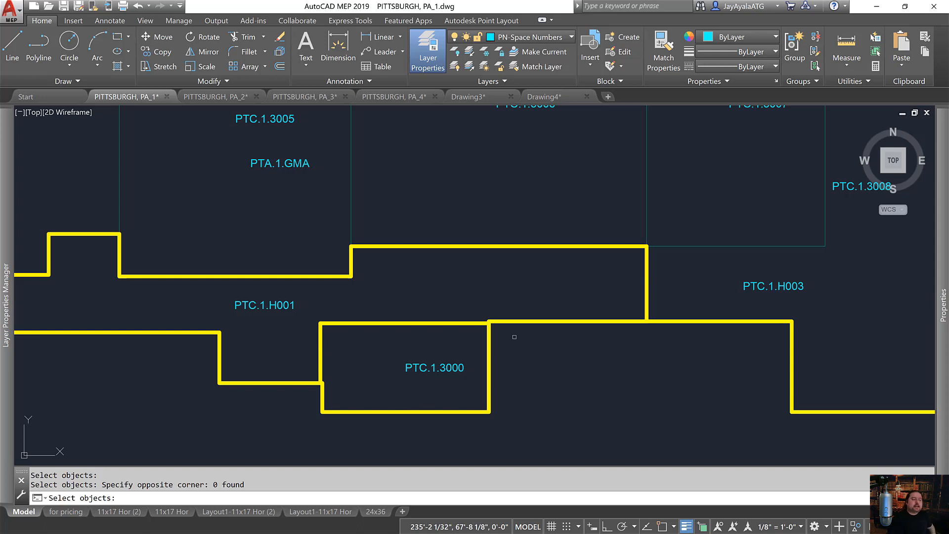
pyautogui.click(515, 339)
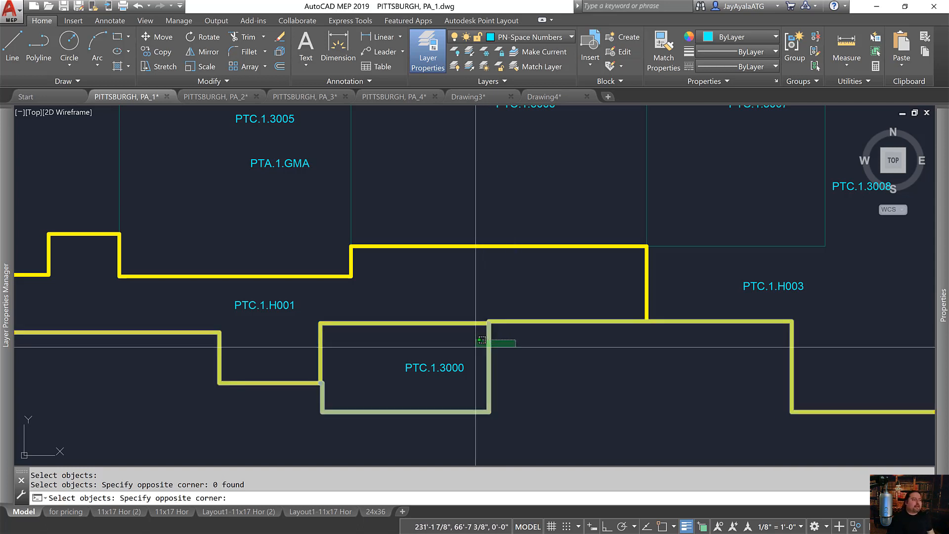
pyautogui.click(482, 347)
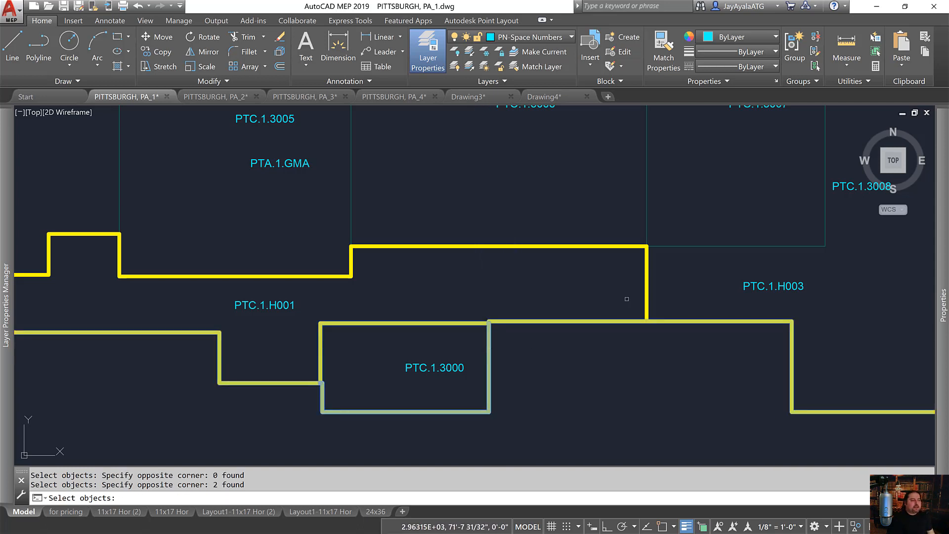
pyautogui.click(626, 320)
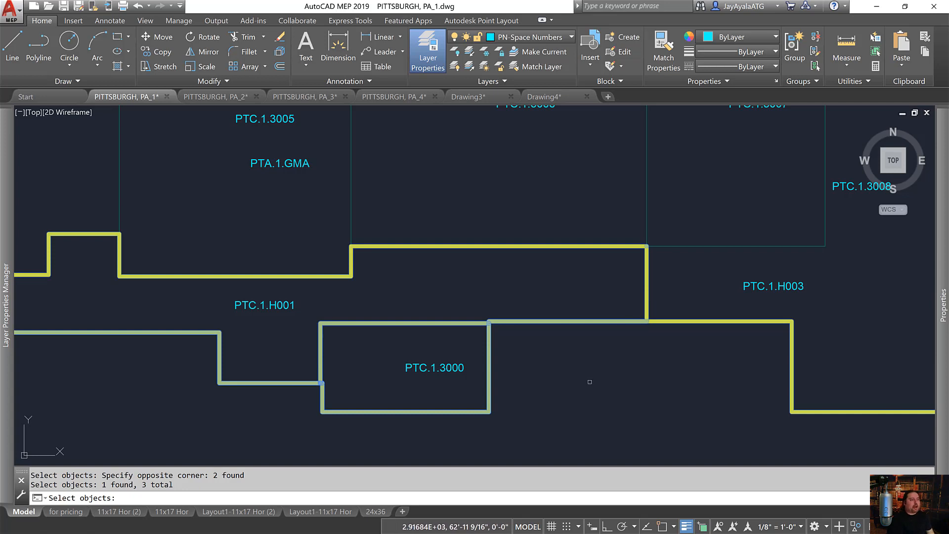
pyautogui.press('Return')
pyautogui.scroll(-2, 590, 382)
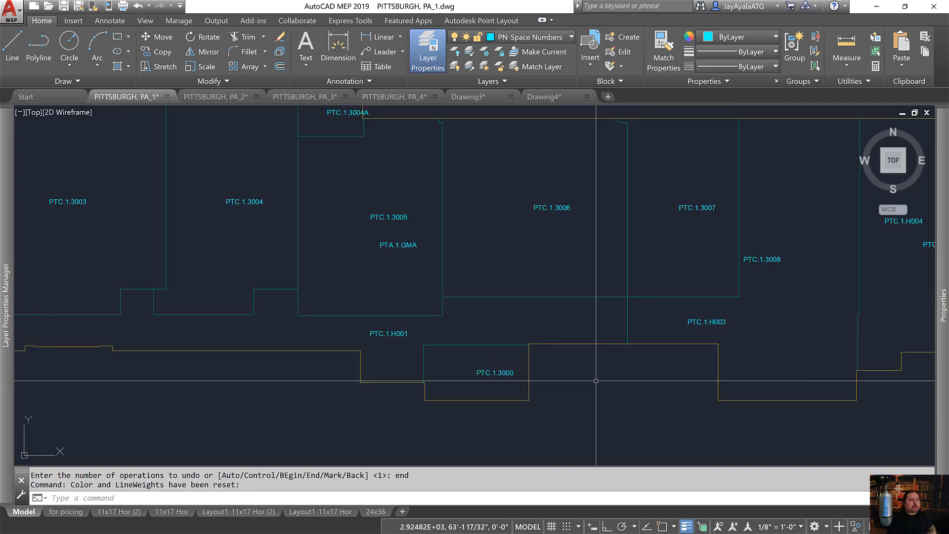
pyautogui.scroll(-4, 598, 386)
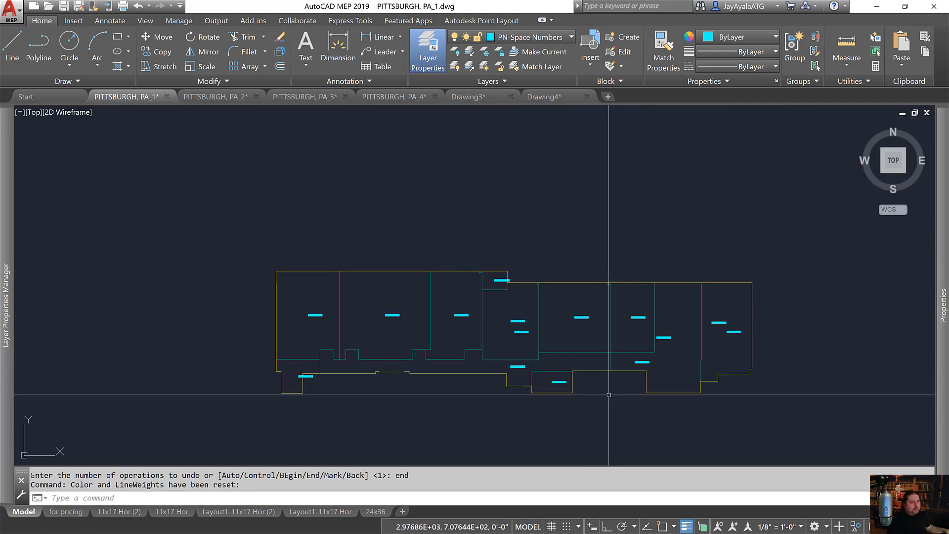
# - Switch to the Lisp Order workbook in Excel and change the Manual Tasks table heading to "QA/ QC Manual Tasks"
pyautogui.hotkey('alt', 'Tab')
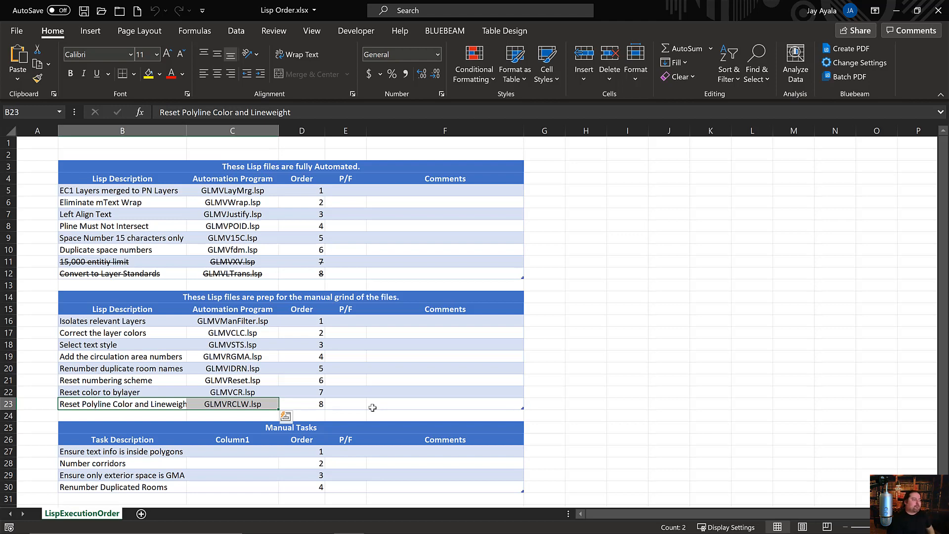
pyautogui.scroll(-1, 380, 438)
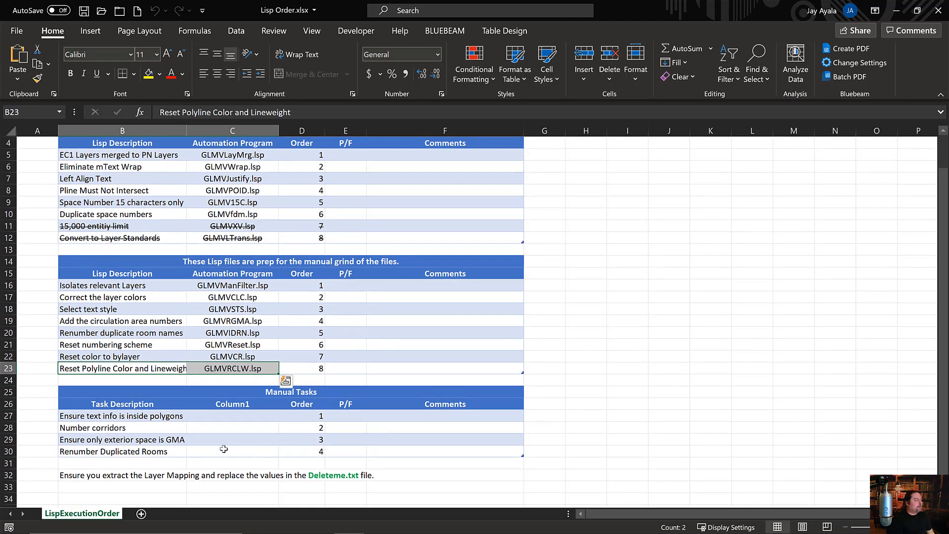
pyautogui.click(128, 416)
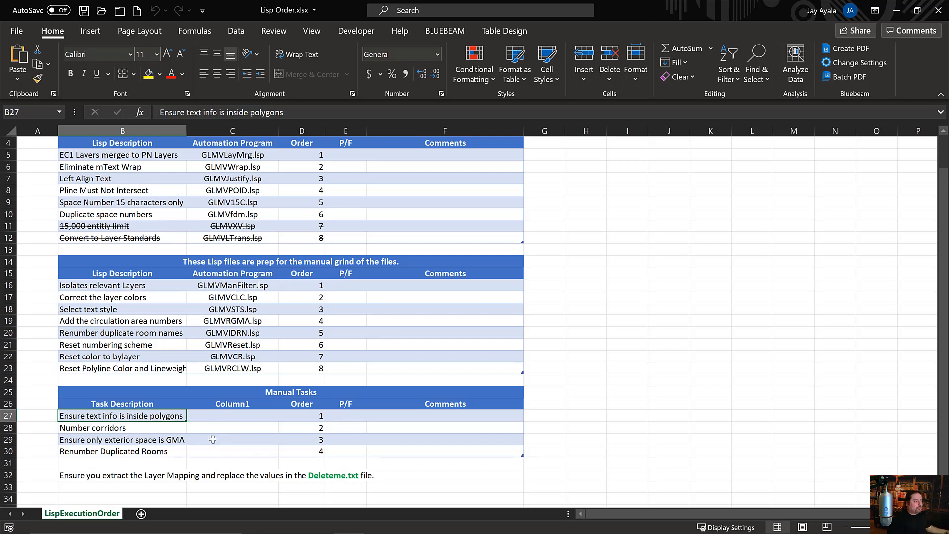
pyautogui.click(262, 394)
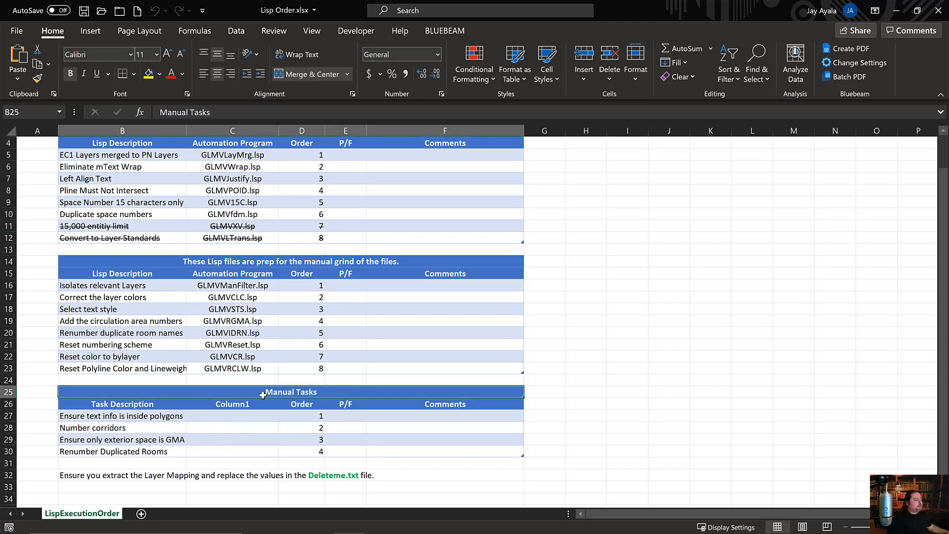
pyautogui.click(160, 112)
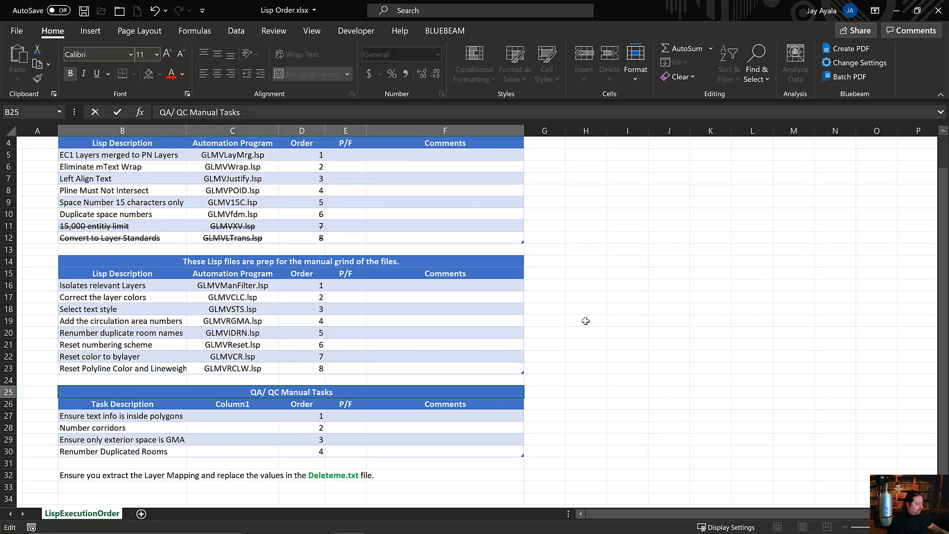
pyautogui.press('Return')
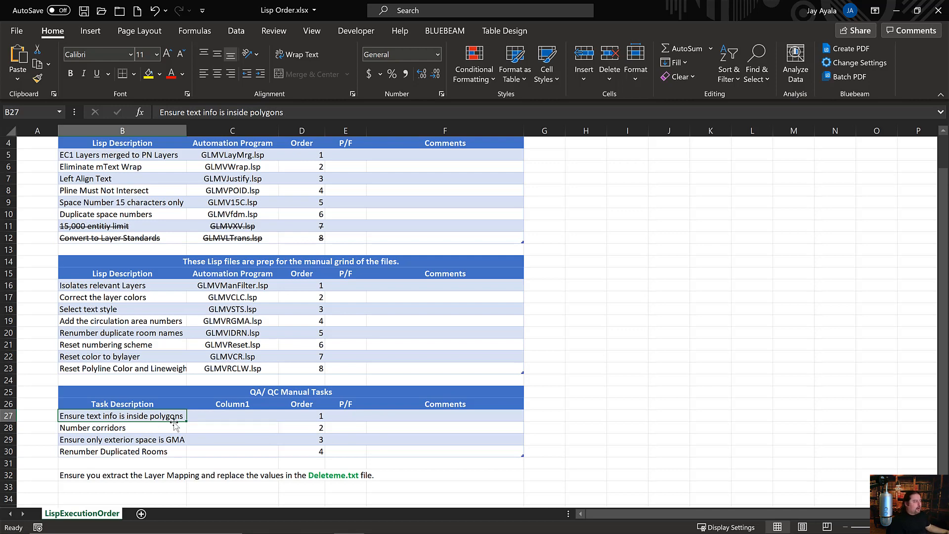
# - Switch to AutoCAD and select the PTC.1.3001 label to examine its position relative to the room polygon
pyautogui.hotkey('alt', 'Tab')
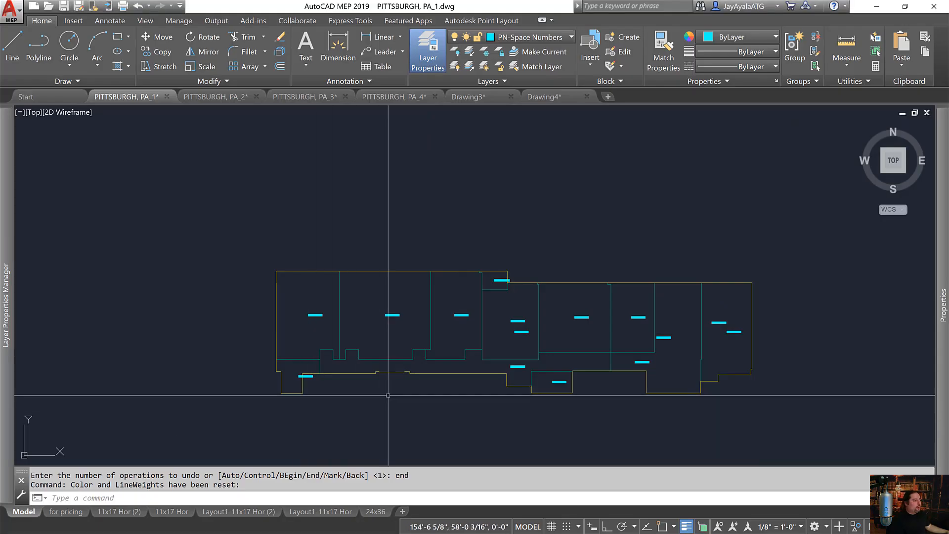
pyautogui.scroll(2, 297, 378)
pyautogui.moveTo(303, 388); pyautogui.dragTo(343, 393, button='middle')
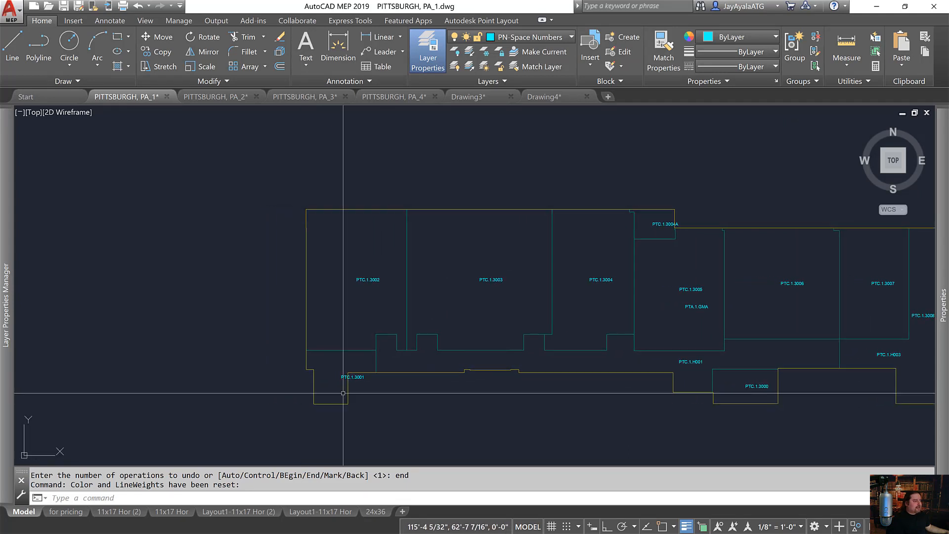
pyautogui.scroll(6, 343, 393)
pyautogui.scroll(-4, 448, 407)
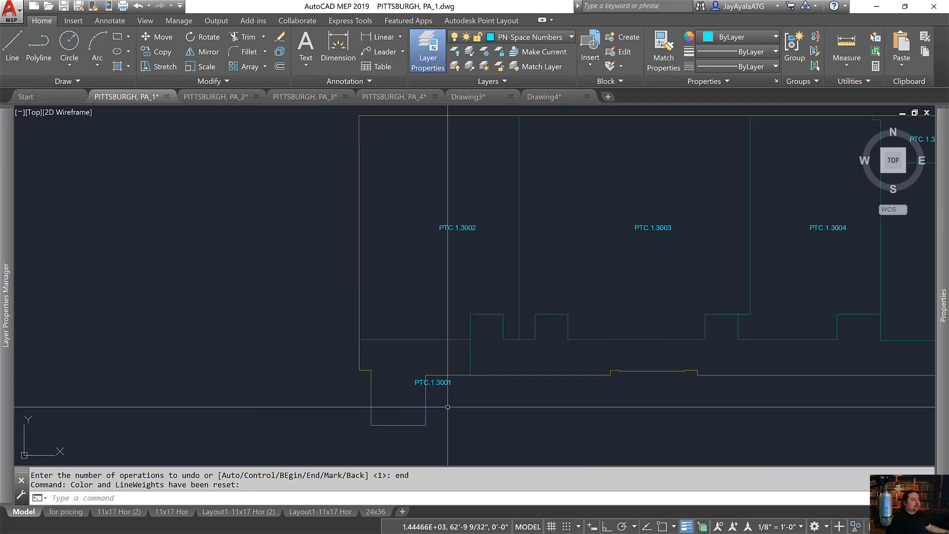
pyautogui.scroll(2, 447, 404)
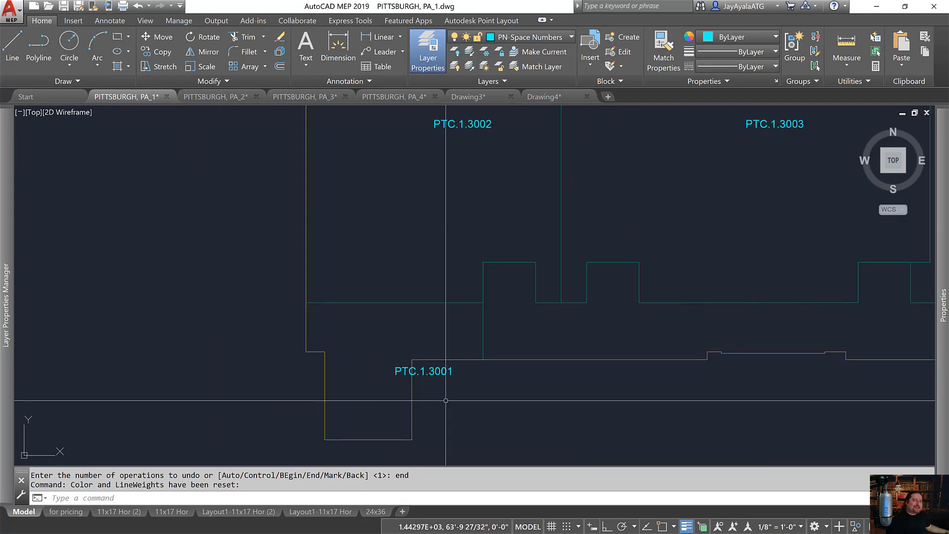
pyautogui.click(440, 370)
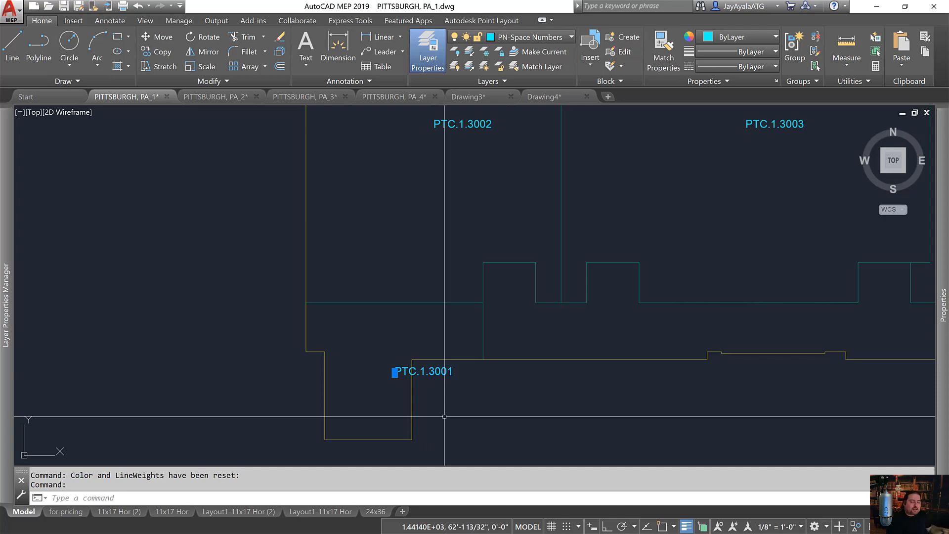
# - Switch to the Lisp Order workbook in Excel and highlight the Left Align Text entry with its GLMVJustify.lsp program
pyautogui.hotkey('alt', 'Tab')
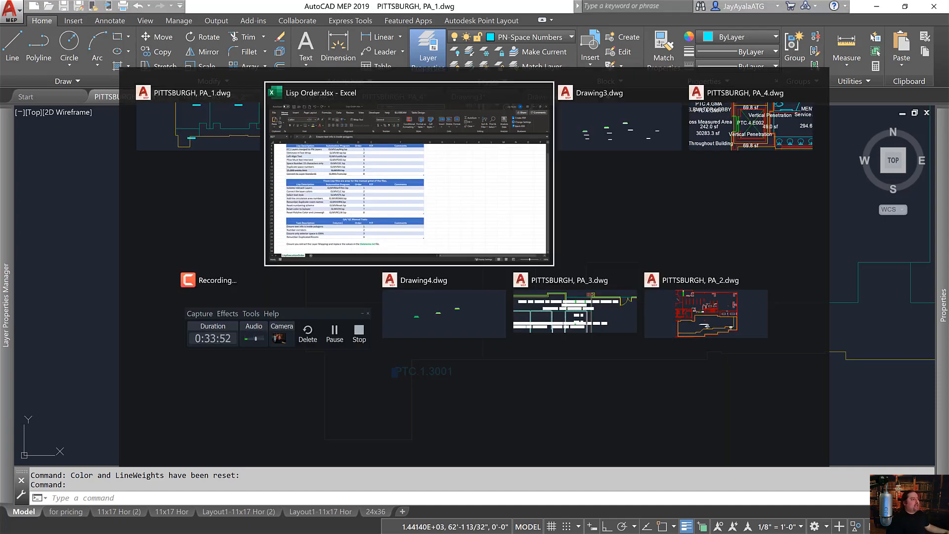
pyautogui.click(369, 259)
pyautogui.click(249, 179)
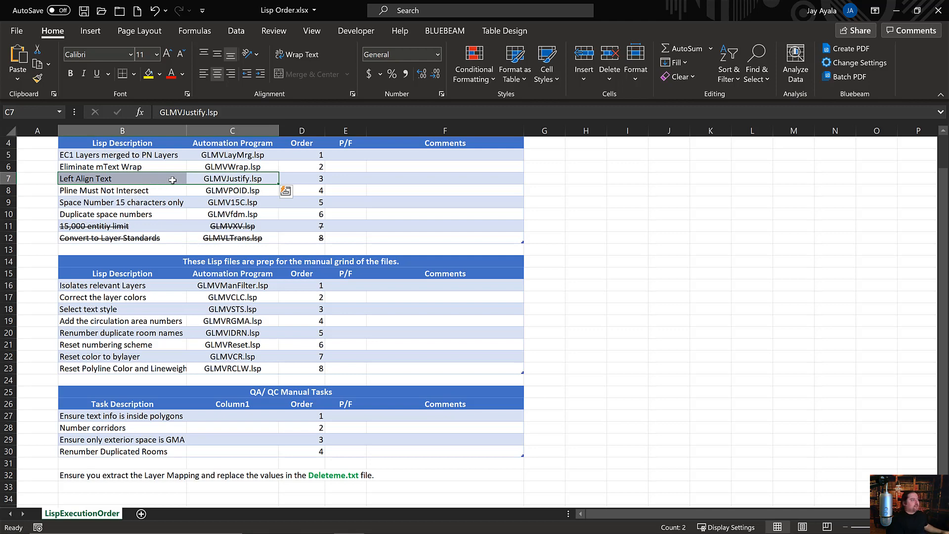
pyautogui.hotkey('ctrl', 'q')
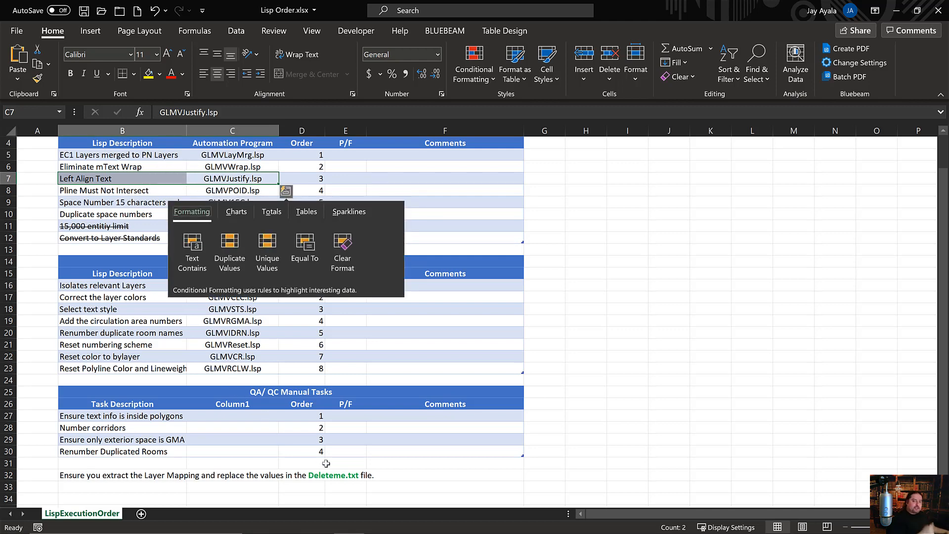
# - Switch to AutoCAD and reposition the PTC.1.3001 label so its text starts inside the room polygon
pyautogui.hotkey('alt', 'Tab')
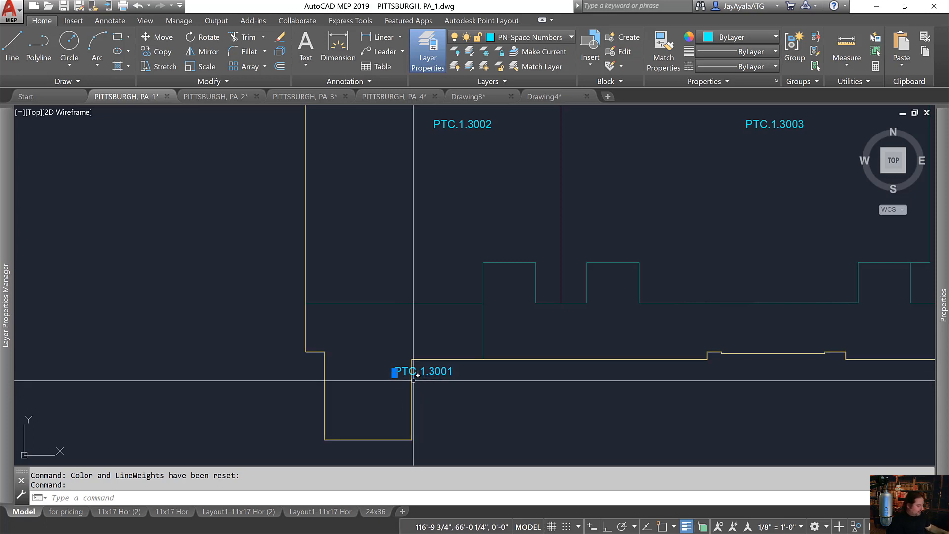
pyautogui.write('m')
pyautogui.press('Return')
pyautogui.click(482, 391)
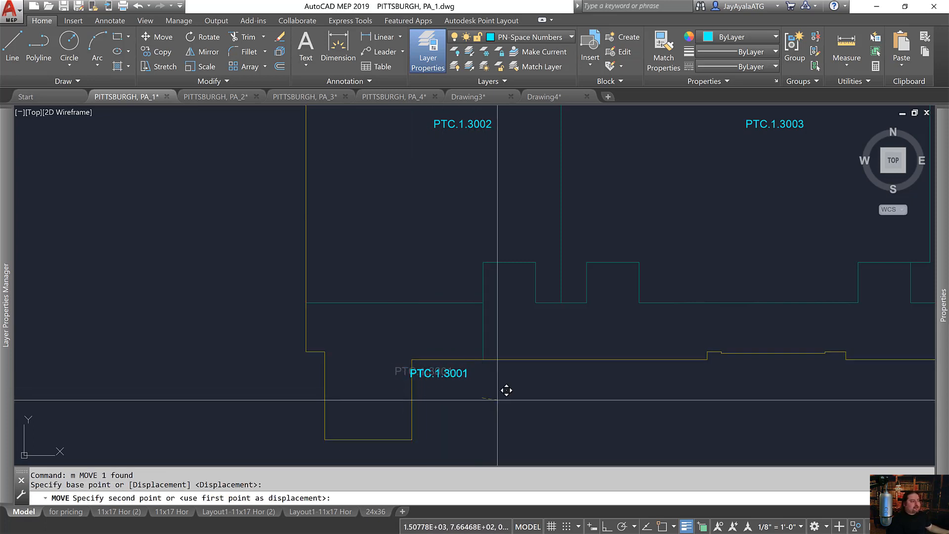
pyautogui.click(451, 381)
pyautogui.click(446, 374)
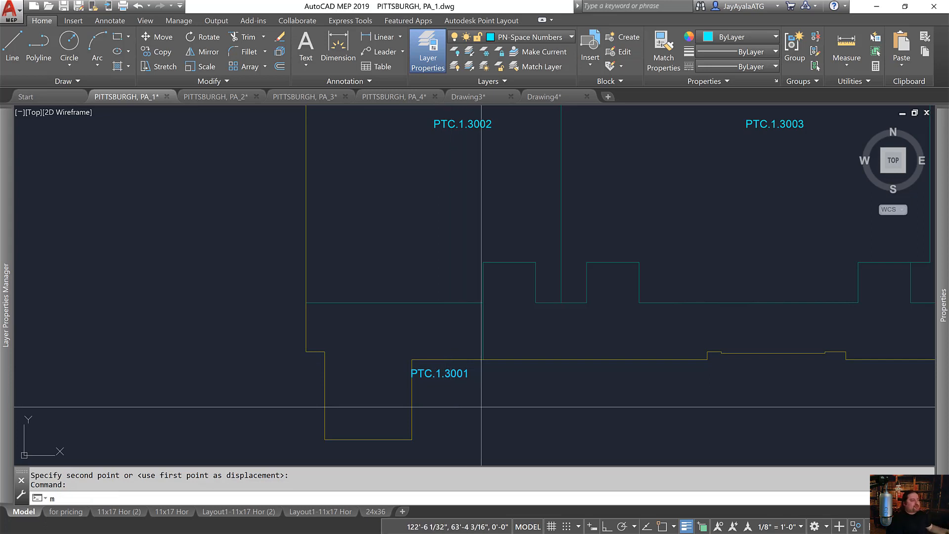
pyautogui.write('m')
pyautogui.press('Return')
pyautogui.click(509, 405)
pyautogui.click(453, 380)
# - Select the PTC.1.3004A and PTA.1.GMA labels to examine their placement relative to the room polygons
pyautogui.moveTo(547, 392); pyautogui.dragTo(466, 422, button='middle')
pyautogui.scroll(-2, 466, 420)
pyautogui.moveTo(525, 373); pyautogui.dragTo(347, 351, button='middle')
pyautogui.moveTo(610, 153); pyautogui.dragTo(469, 193, button='middle')
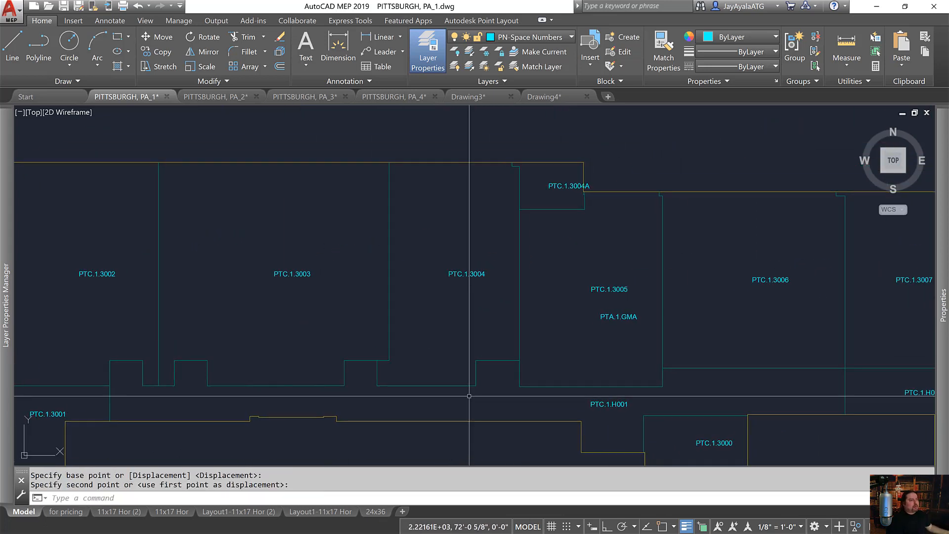
pyautogui.click(556, 185)
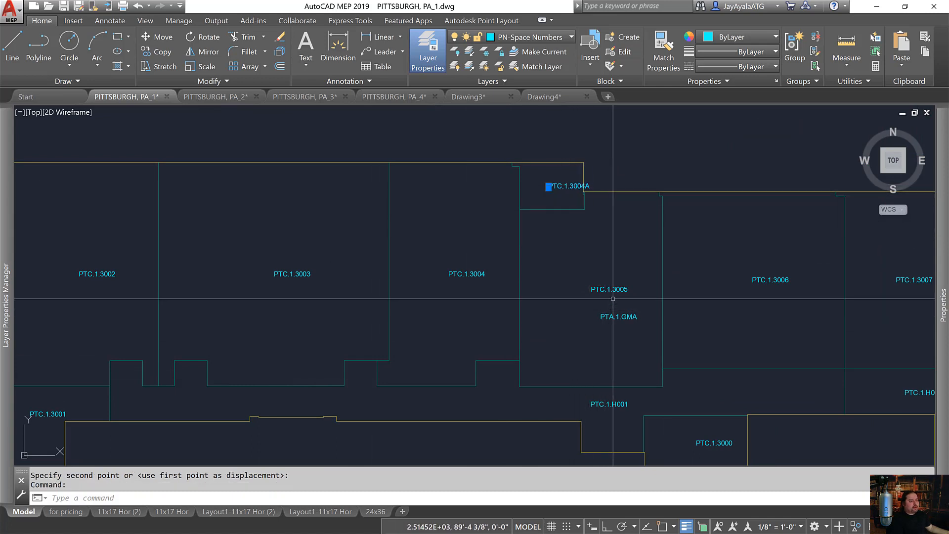
pyautogui.moveTo(658, 400); pyautogui.dragTo(514, 317, button='middle')
pyautogui.moveTo(671, 296); pyautogui.dragTo(546, 372, button='middle')
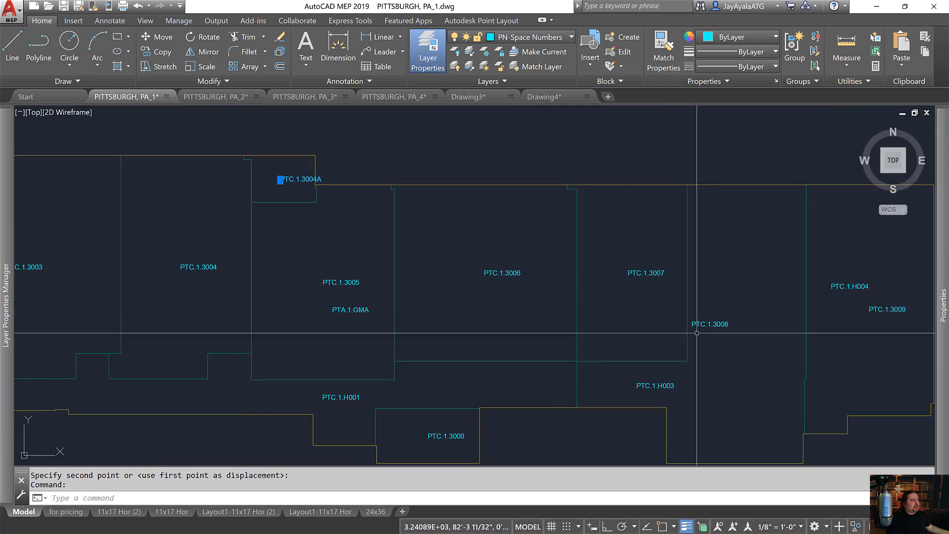
pyautogui.click(366, 317)
pyautogui.click(342, 311)
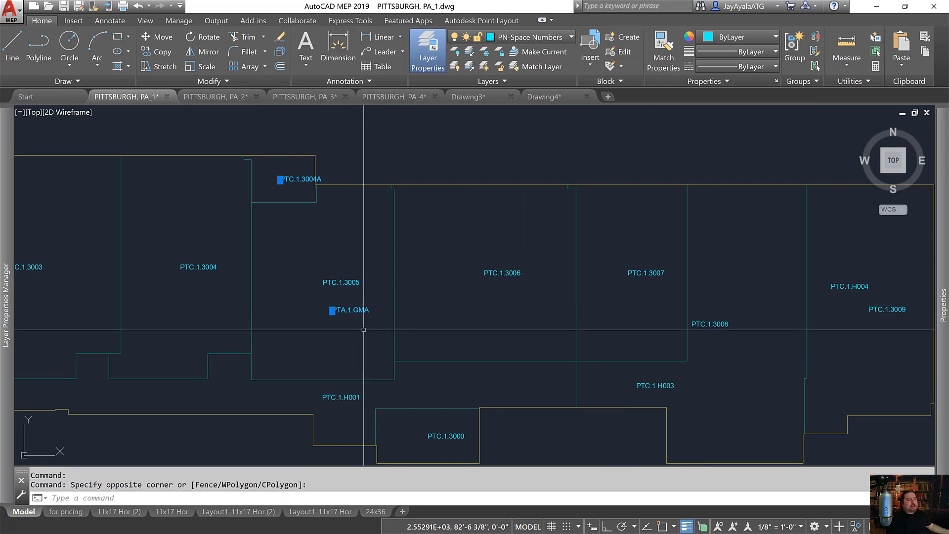
pyautogui.press('Escape')
# - Select the PTA.1.GMA label and the exterior perimeter polyline to examine how they relate
pyautogui.click(369, 332)
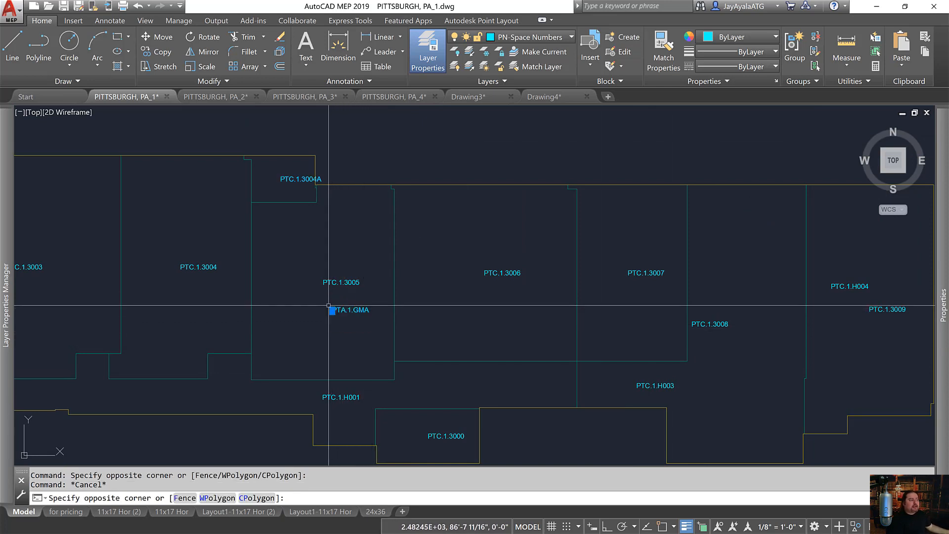
pyautogui.click(336, 311)
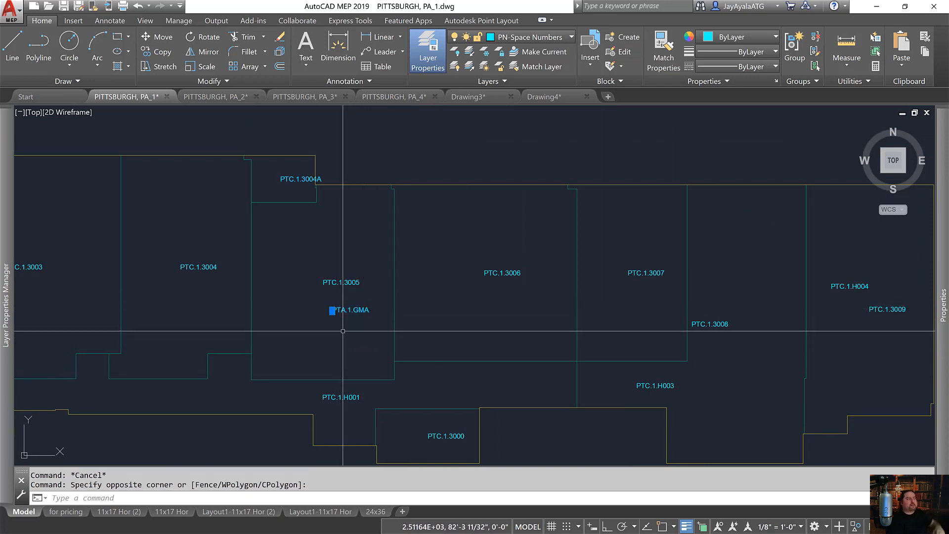
pyautogui.press('Escape')
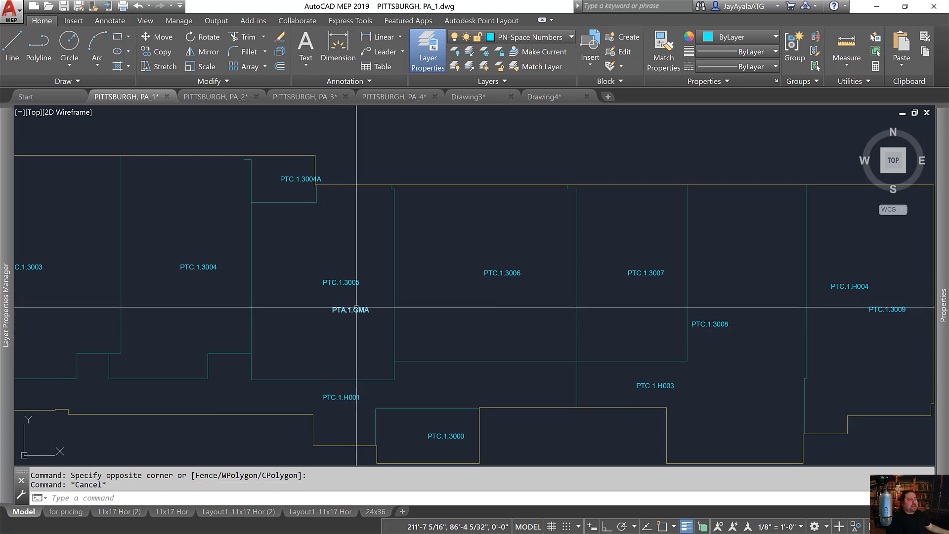
pyautogui.click(356, 310)
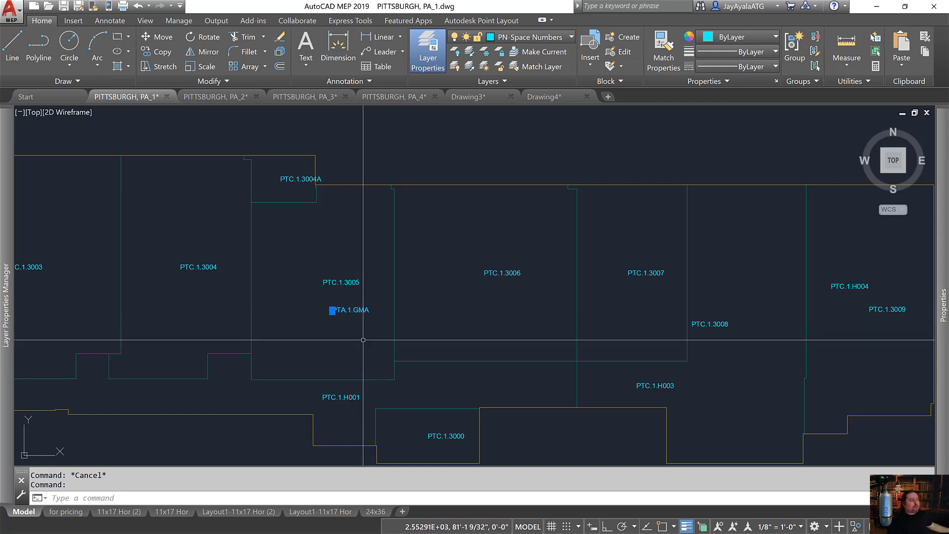
pyautogui.click(356, 445)
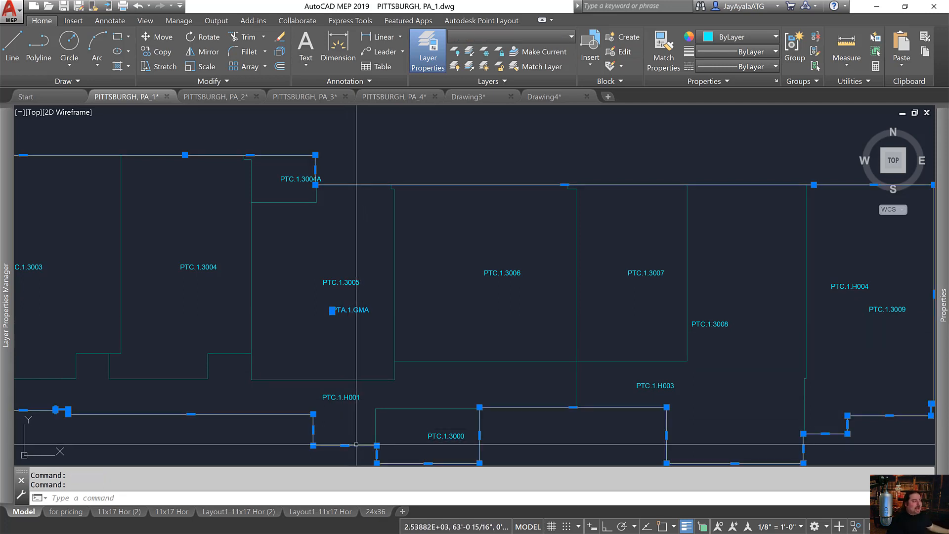
pyautogui.scroll(-2, 412, 326)
pyautogui.moveTo(433, 338); pyautogui.dragTo(571, 333, button='middle')
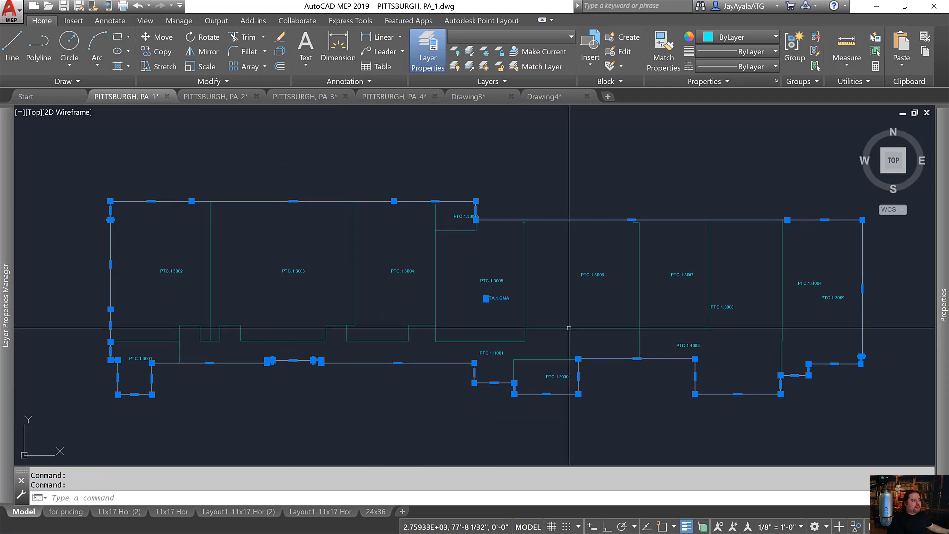
pyautogui.press('Escape')
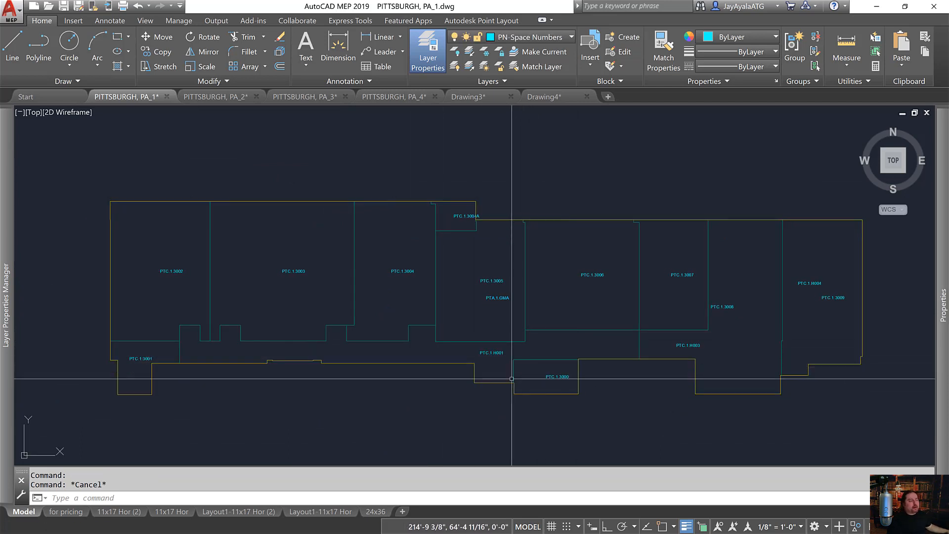
# - Delete the PTC.1.H003 and PTC.1.H004 corridor labels
pyautogui.moveTo(595, 349); pyautogui.dragTo(506, 354, button='middle')
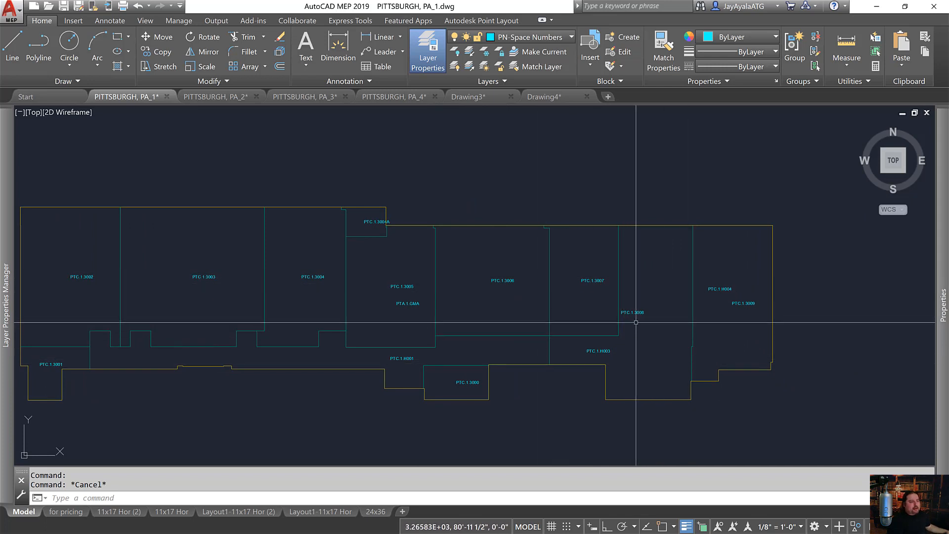
pyautogui.click(599, 352)
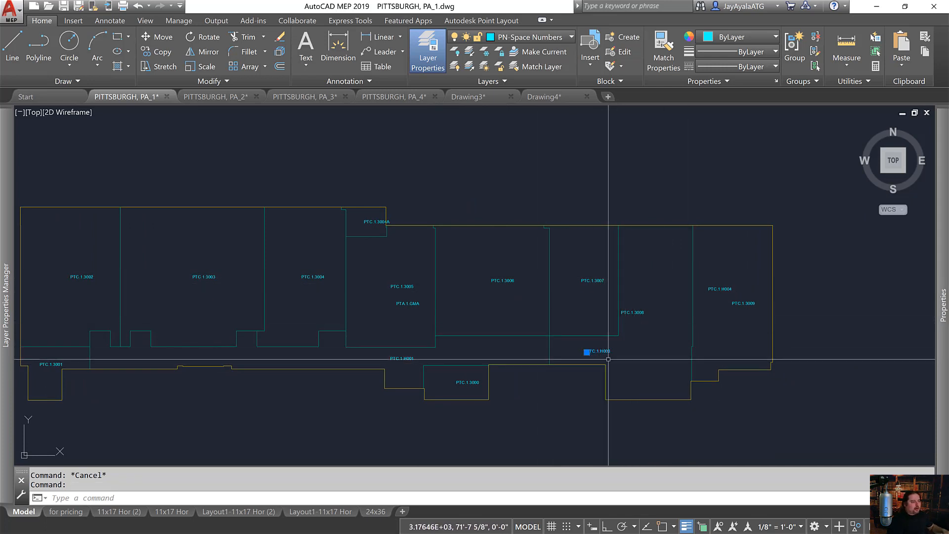
pyautogui.press('Delete')
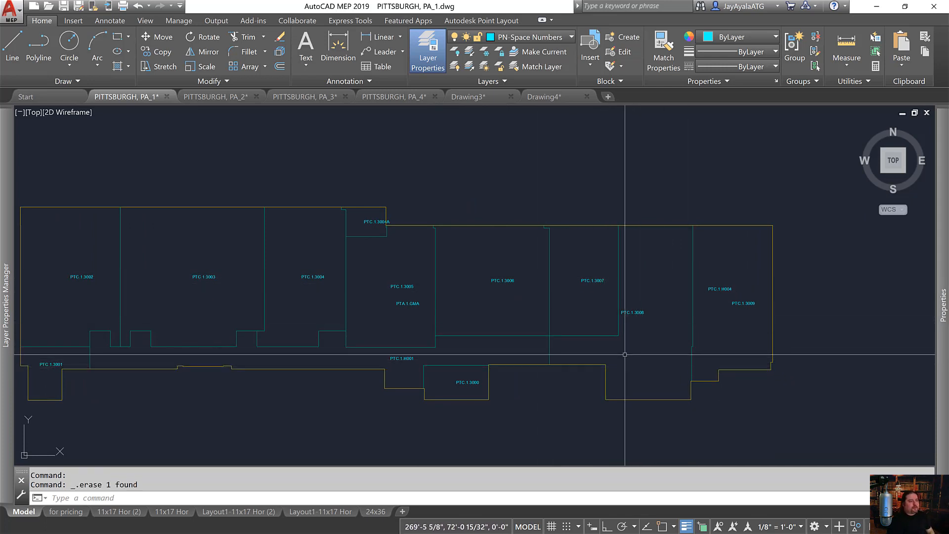
pyautogui.click(719, 289)
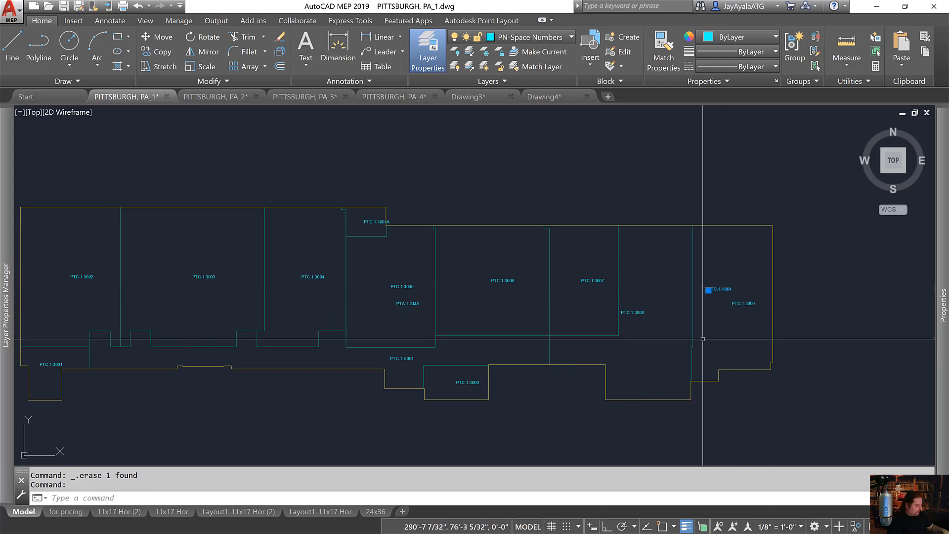
pyautogui.press('Delete')
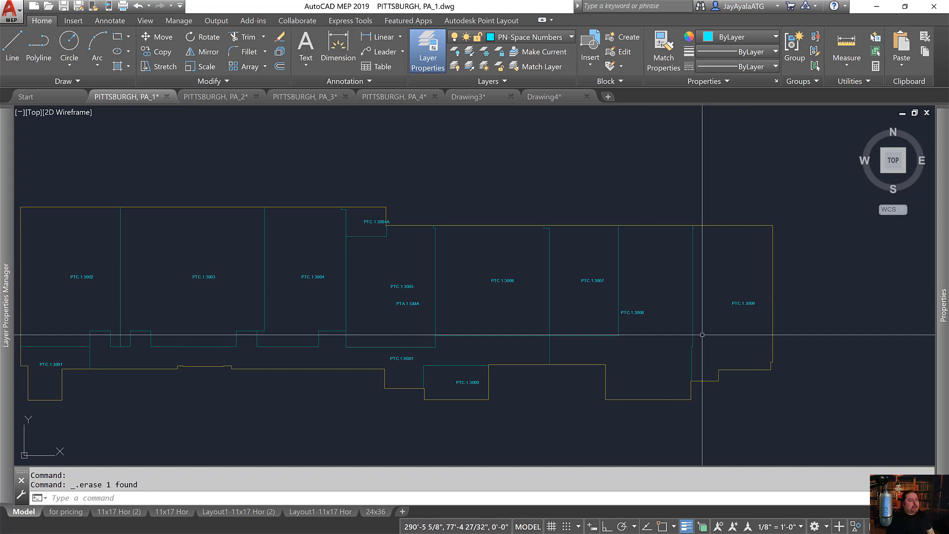
# - Move the PTC.1.3008 label farther east into its room, clear of the PTC.1.3007 wall line
pyautogui.press('Return')
pyautogui.click(643, 327)
pyautogui.click(632, 313)
pyautogui.press('Return')
pyautogui.click(644, 327)
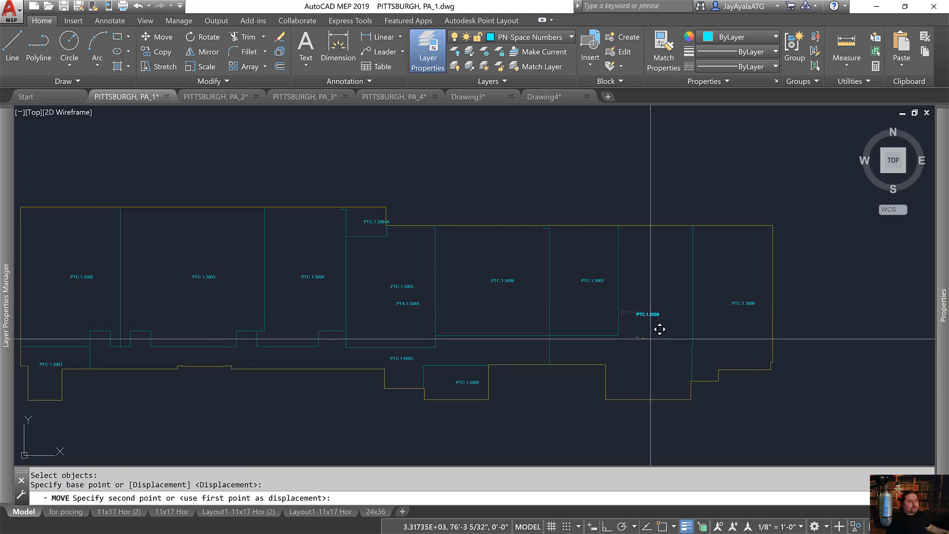
pyautogui.moveTo(603, 343); pyautogui.dragTo(682, 339, button='middle')
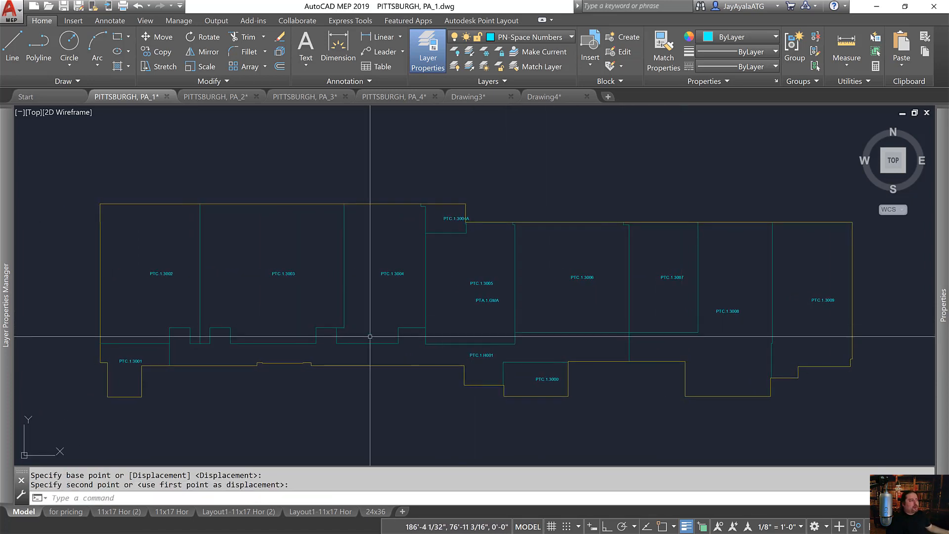
# - Move the PTC.1.3002 label west so its text straddles the exterior wall line
pyautogui.write('m')
pyautogui.press('Return')
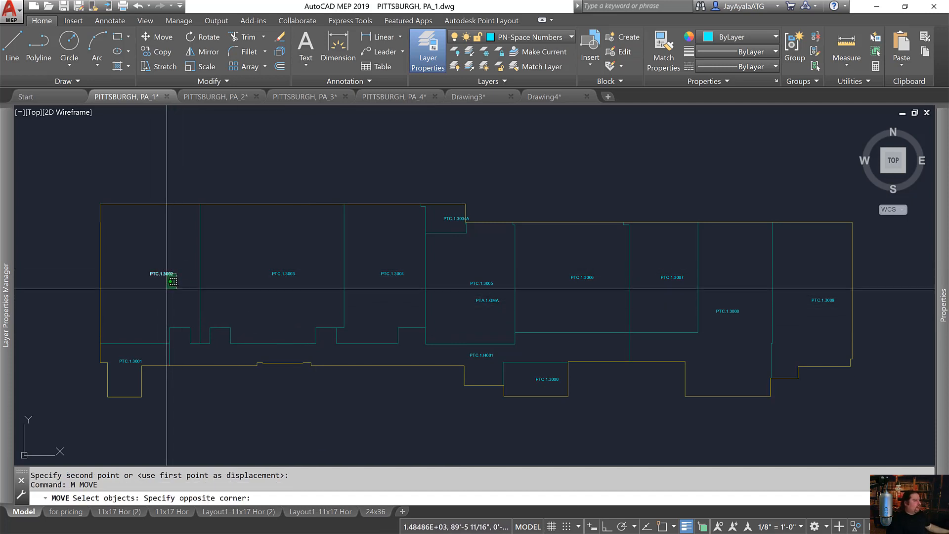
pyautogui.press('Return')
pyautogui.click(171, 292)
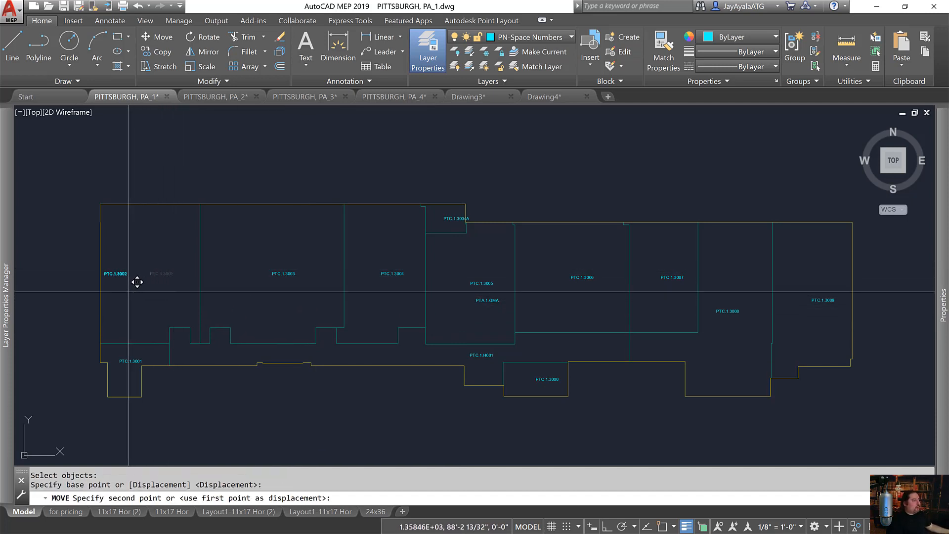
pyautogui.click(130, 283)
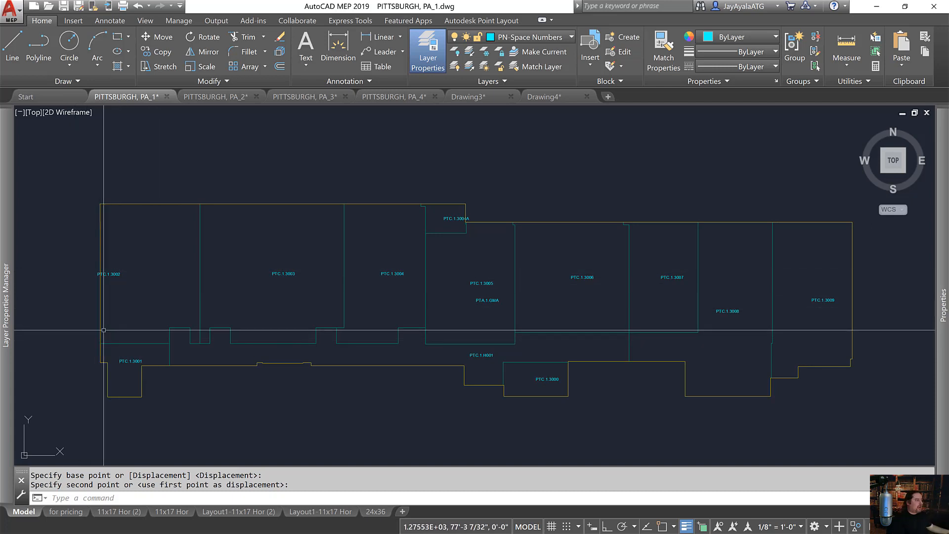
pyautogui.press('Escape')
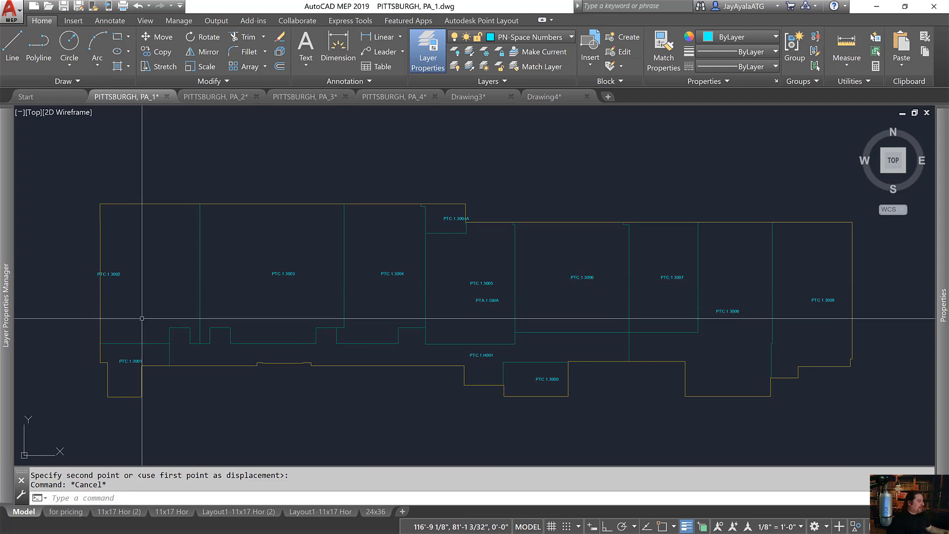
# - Move the PTC.1.3002 label into the small notch along the south side of its room
pyautogui.scroll(8, 144, 339)
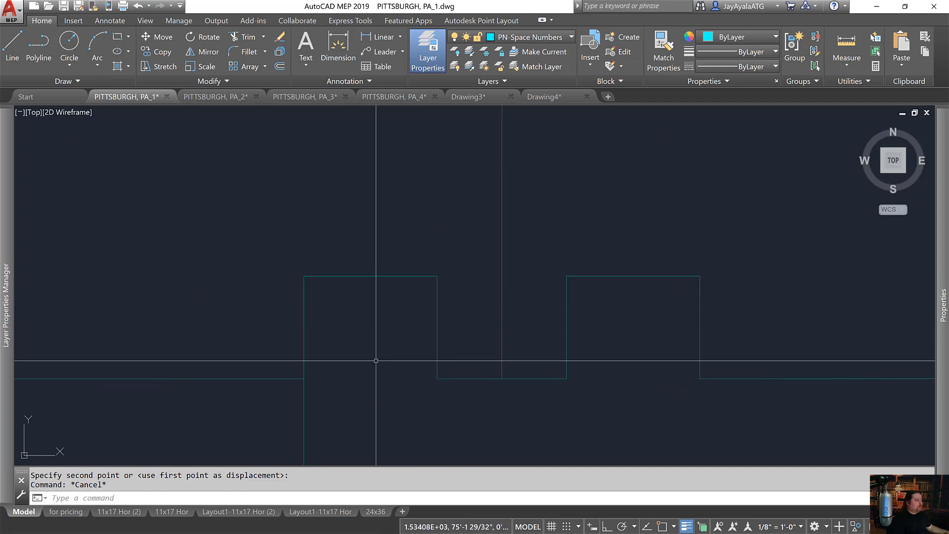
pyautogui.scroll(-4, 390, 319)
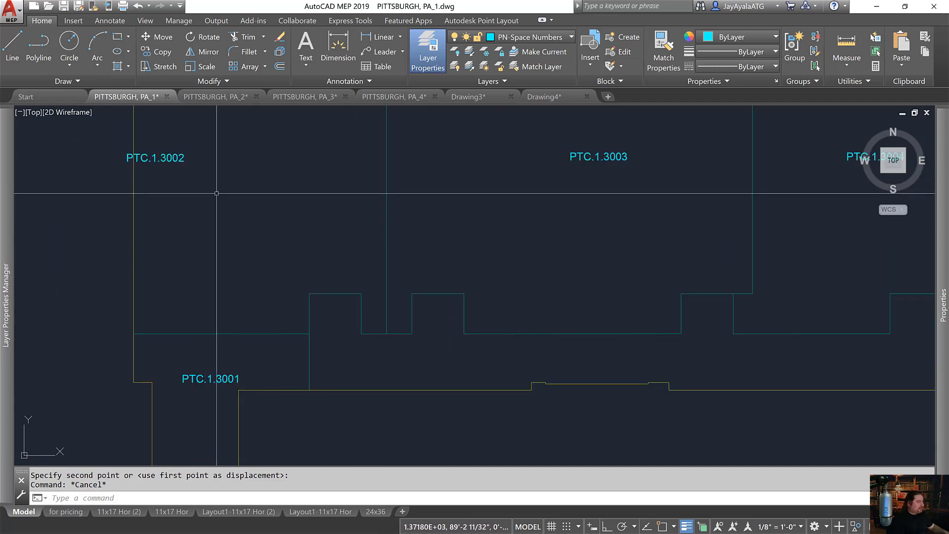
pyautogui.write('m')
pyautogui.press('Return')
pyautogui.click(199, 185)
pyautogui.press('Return')
pyautogui.click(187, 174)
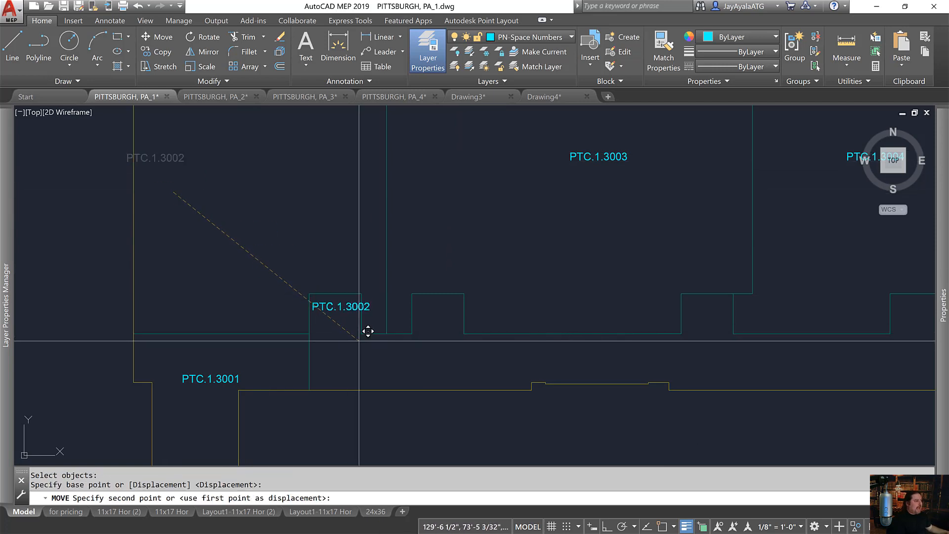
pyautogui.click(345, 332)
# - Move the PTC.1.3002 label east so it crosses the wall line between the two notches
pyautogui.scroll(4, 345, 333)
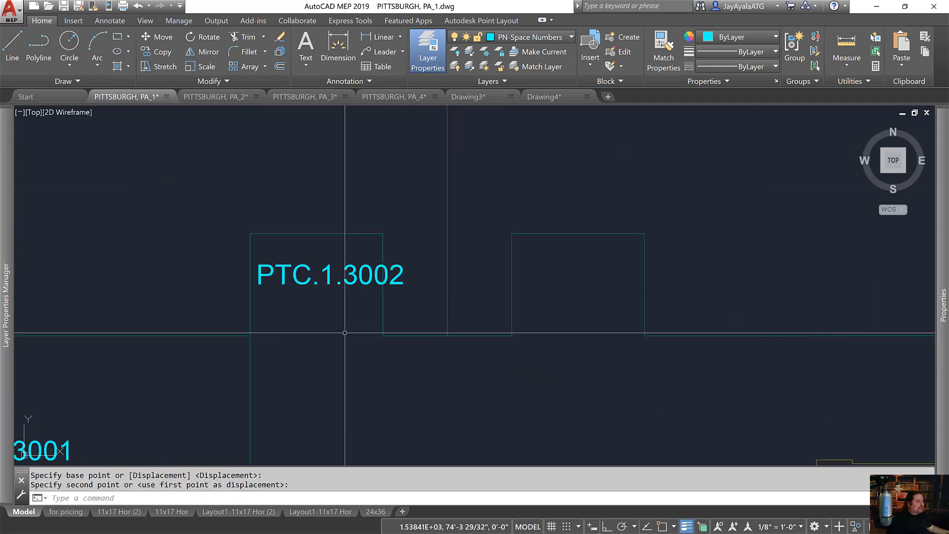
pyautogui.click(261, 277)
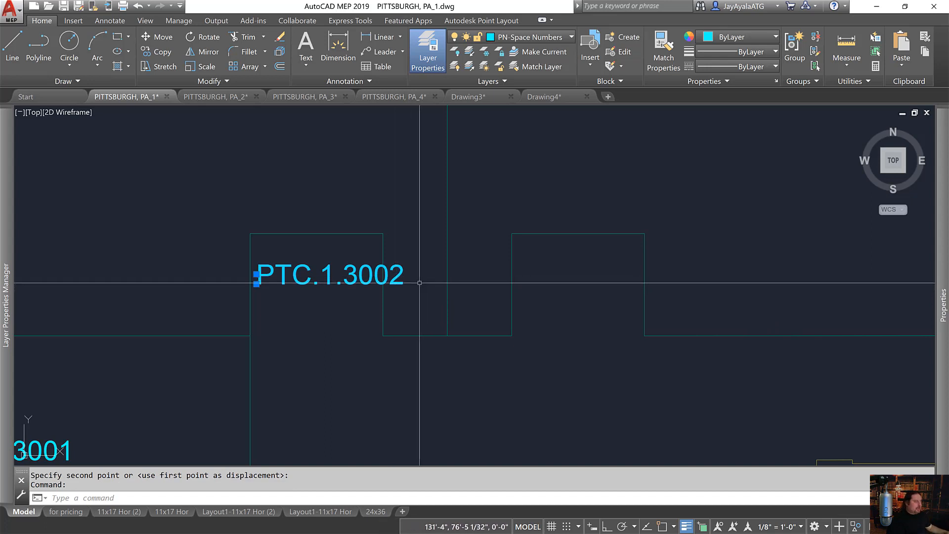
pyautogui.write('m')
pyautogui.press('Return')
pyautogui.click(401, 275)
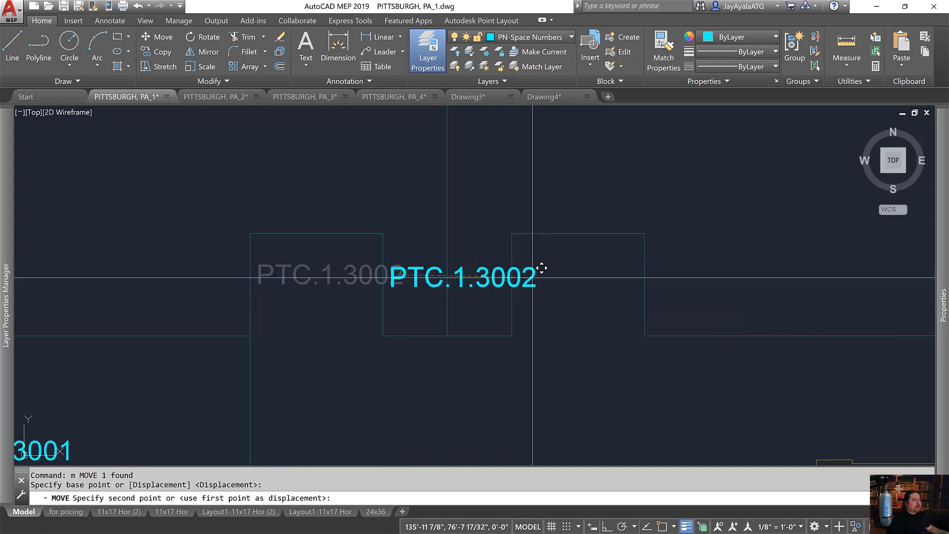
pyautogui.click(542, 275)
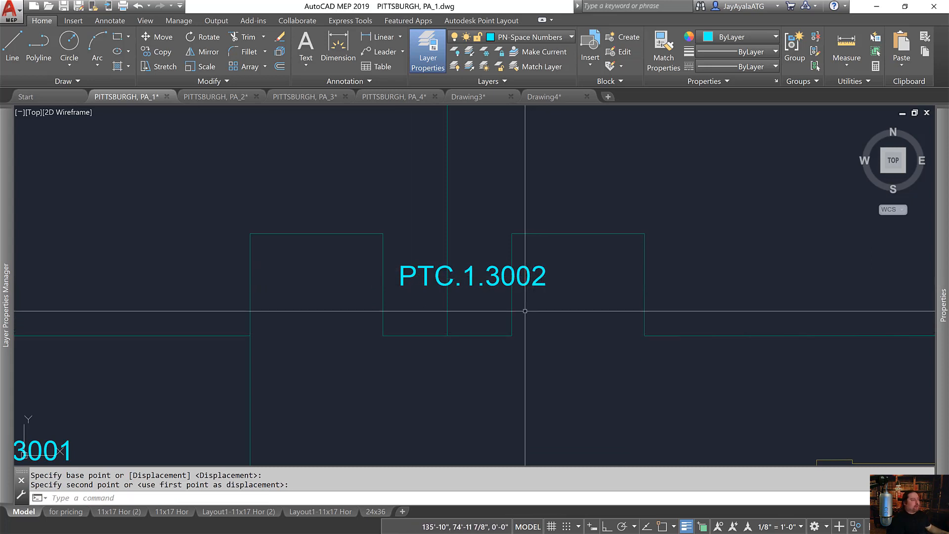
# - Cancel the new Move command and undo the last move of the PTC.1.3002 label
pyautogui.write('M')
pyautogui.press('Return')
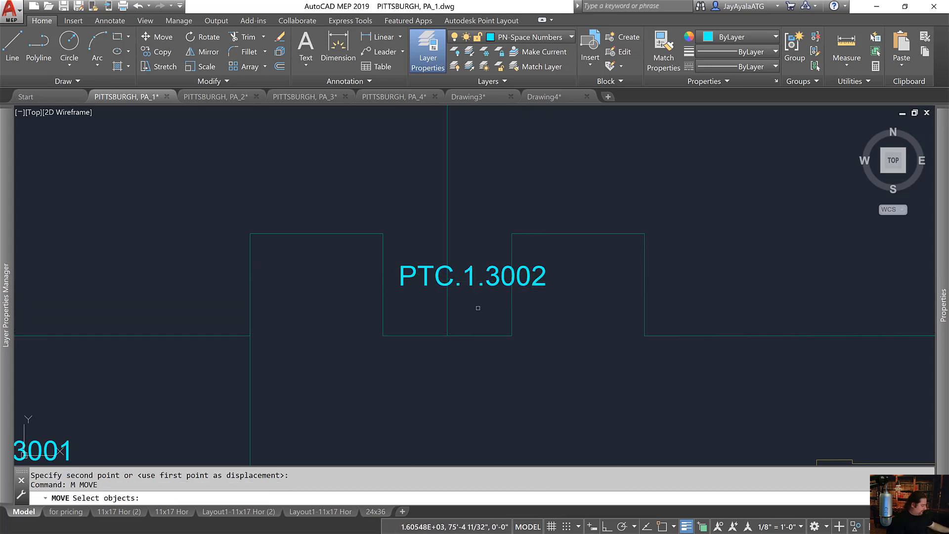
pyautogui.press('Escape')
pyautogui.press('Escape')
pyautogui.hotkey('ctrl', 'z')
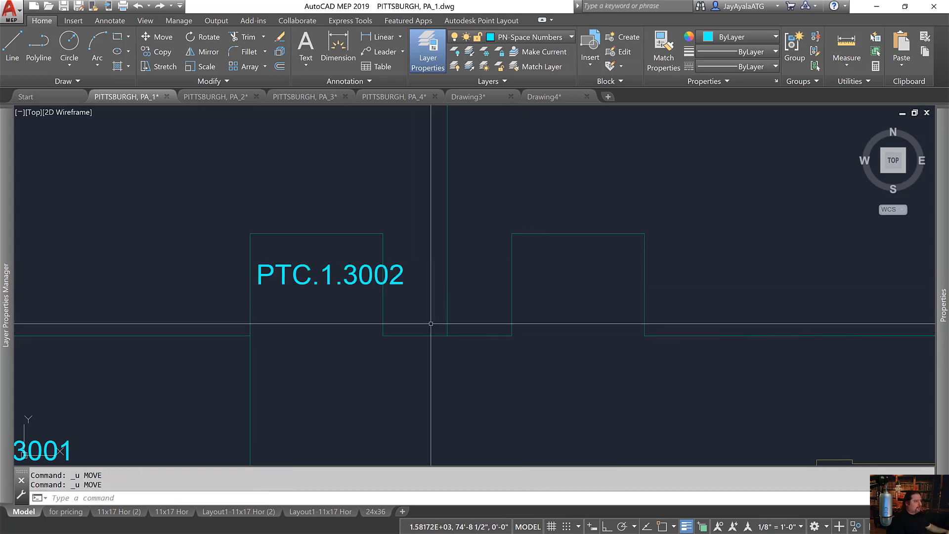
pyautogui.write('c')
pyautogui.press('Return')
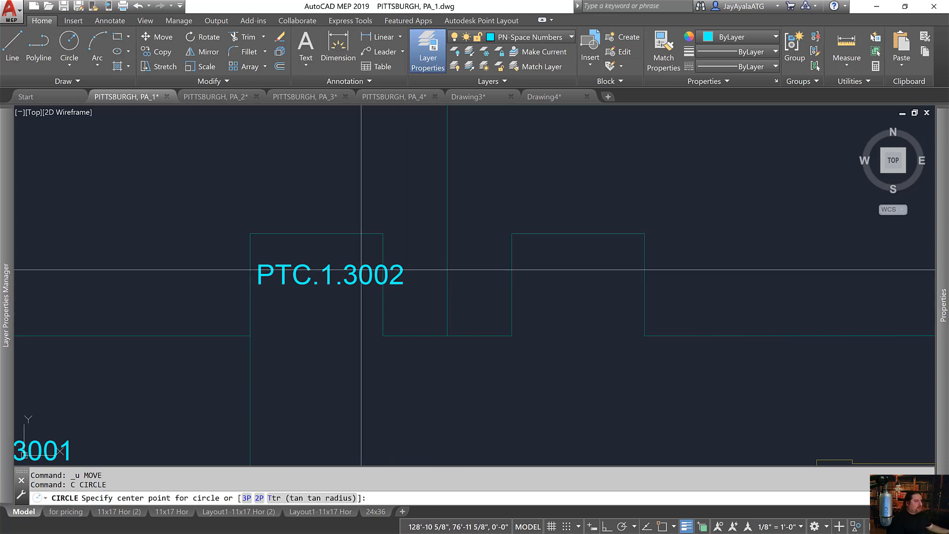
pyautogui.press('Escape')
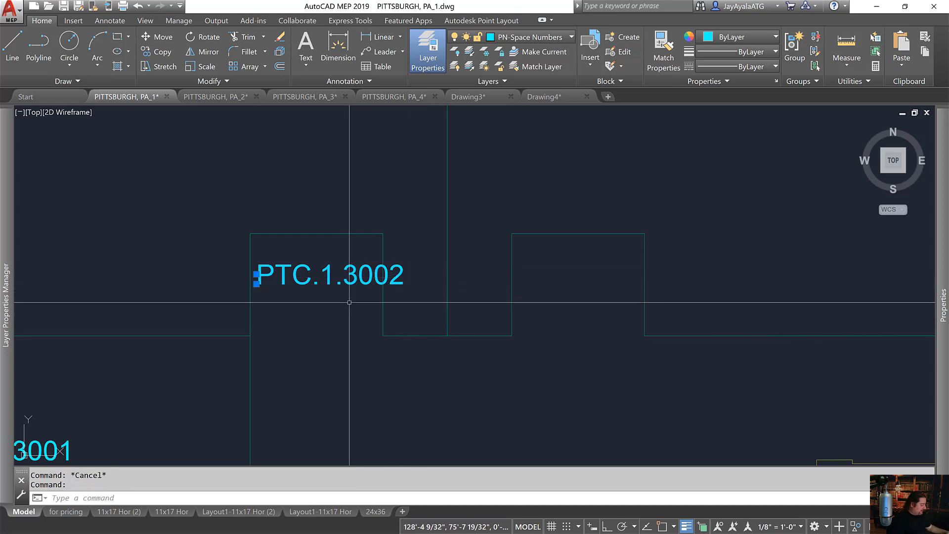
pyautogui.write('c')
pyautogui.press('Return')
pyautogui.click(336, 302)
pyautogui.press('Escape')
pyautogui.press('Escape')
pyautogui.press('Escape')
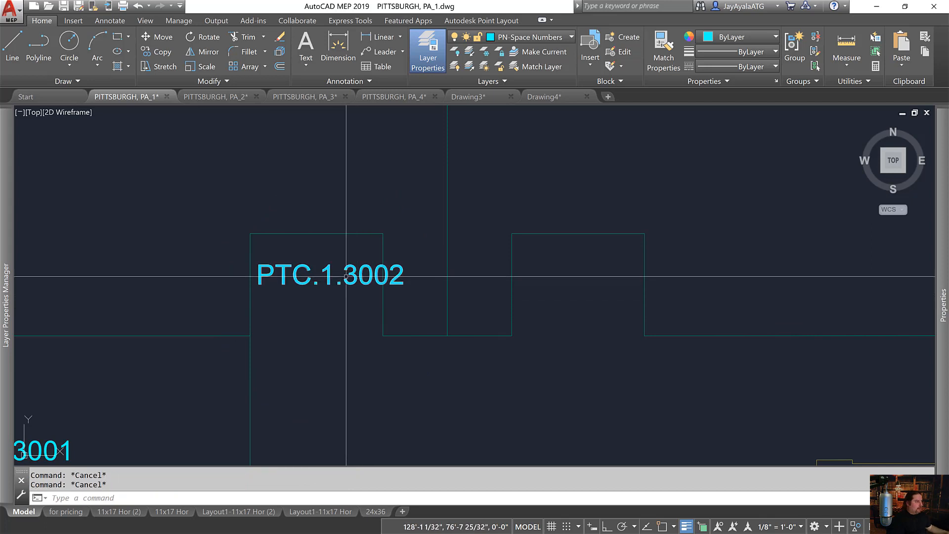
# - Copy the PTC.1.3002 label east into the gap between the two wall notches
pyautogui.write('co')
pyautogui.press('Return')
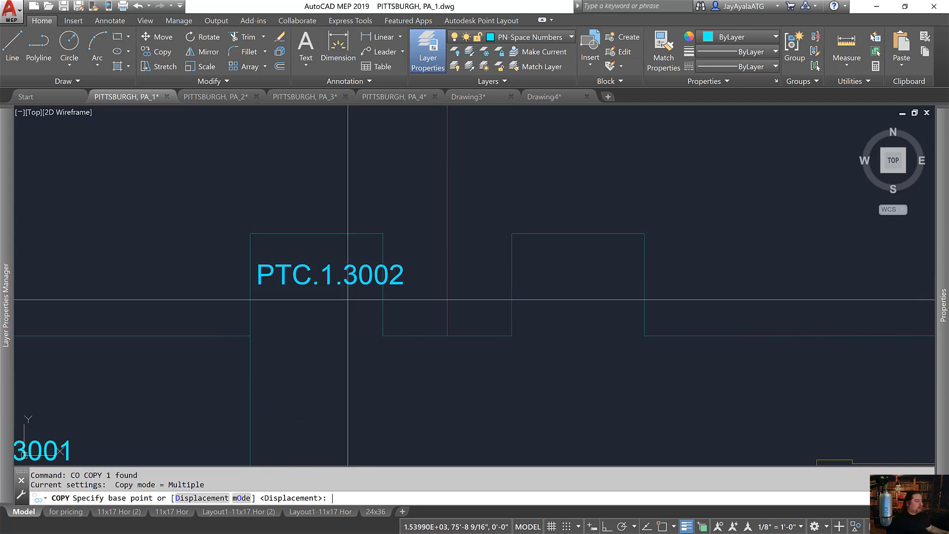
pyautogui.click(351, 296)
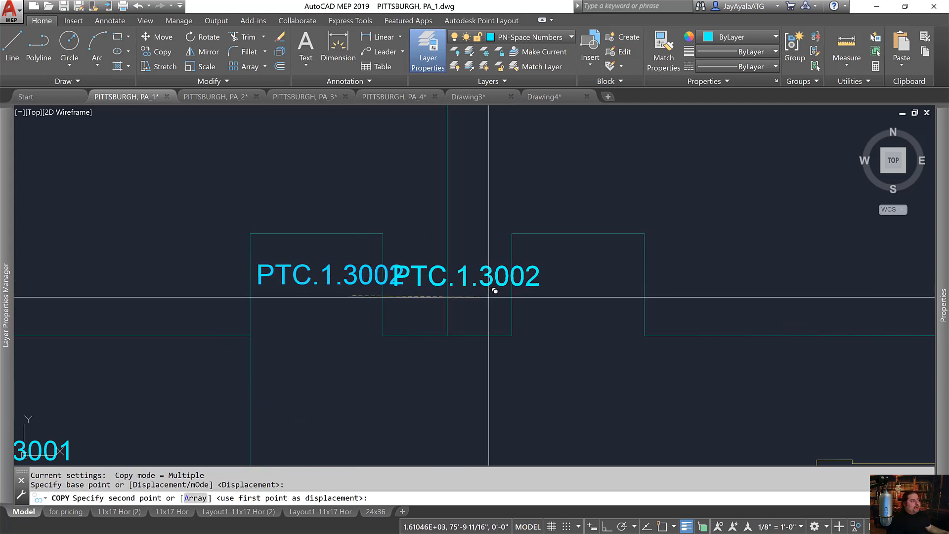
pyautogui.click(495, 291)
pyautogui.press('Escape')
pyautogui.press('Escape')
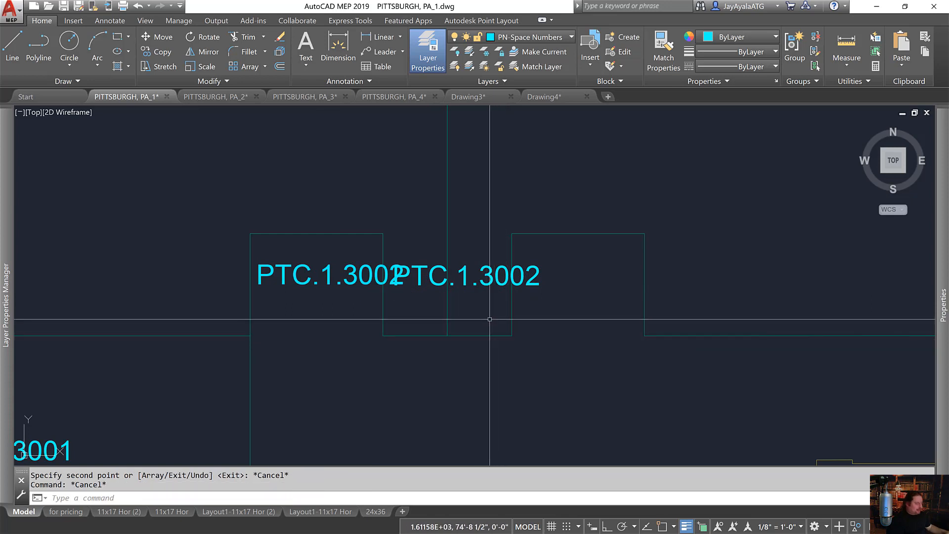
# - Move the copied PTC.1.3002 label slightly north and the original slightly south so the two texts no longer overlap
pyautogui.write('m')
pyautogui.press('Return')
pyautogui.press('Return')
pyautogui.click(501, 290)
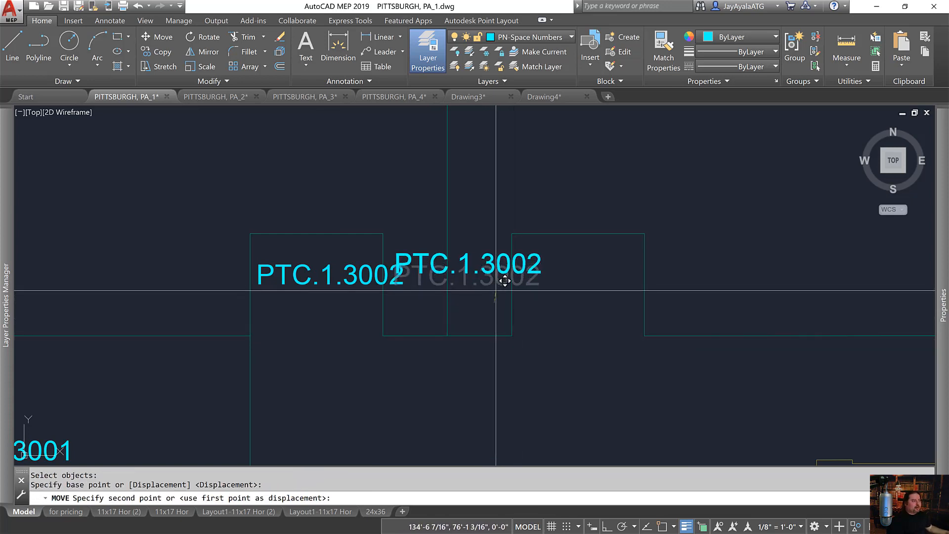
pyautogui.click(503, 278)
pyautogui.press('Return')
pyautogui.click(330, 280)
pyautogui.press('Return')
pyautogui.click(330, 280)
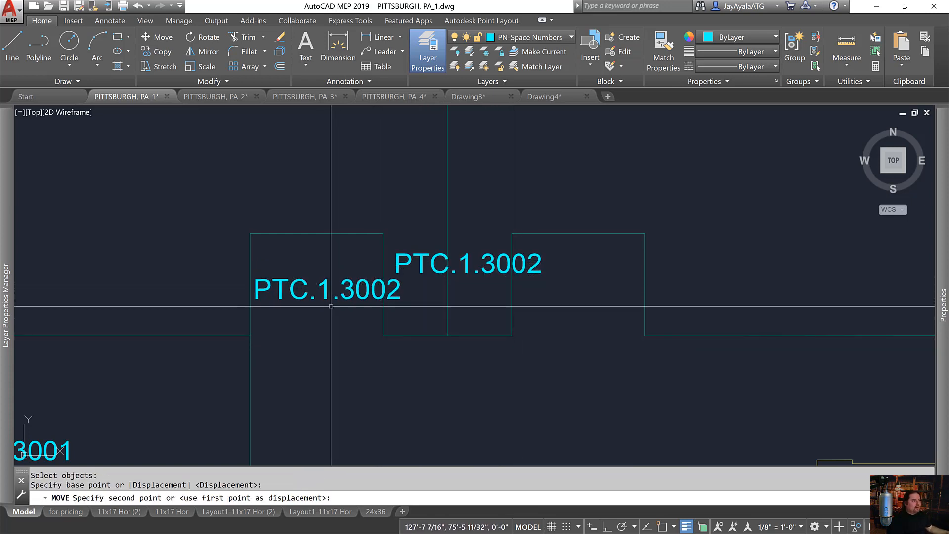
pyautogui.click(327, 294)
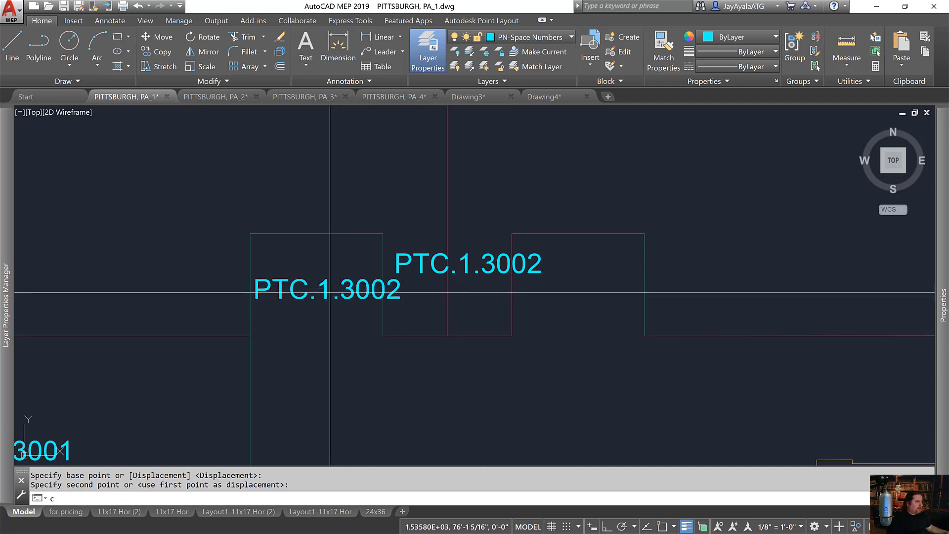
# - Copy the original PTC.1.3002 label east so the copy straddles the west wall of the eastern notch
pyautogui.write('c')
pyautogui.press('Return')
pyautogui.press('Escape')
pyautogui.click(251, 287)
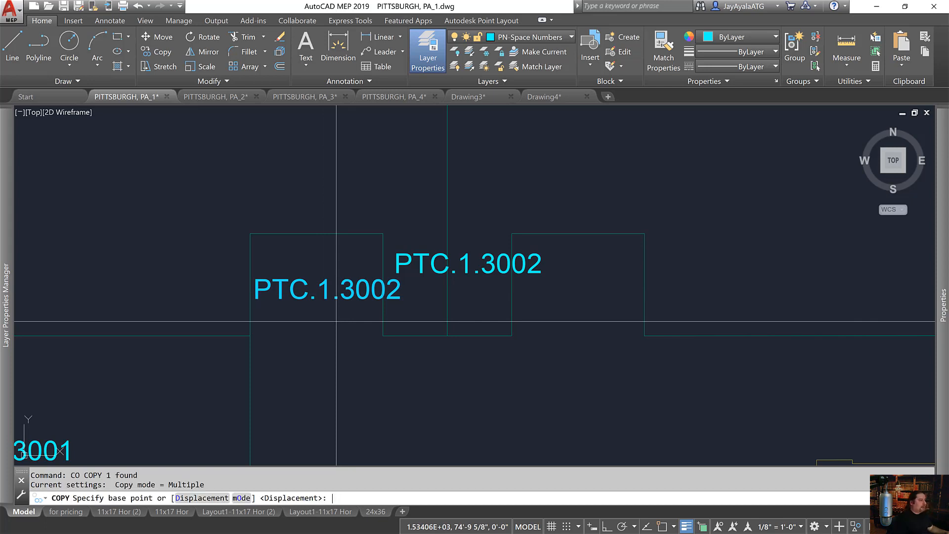
pyautogui.click(337, 322)
pyautogui.click(537, 322)
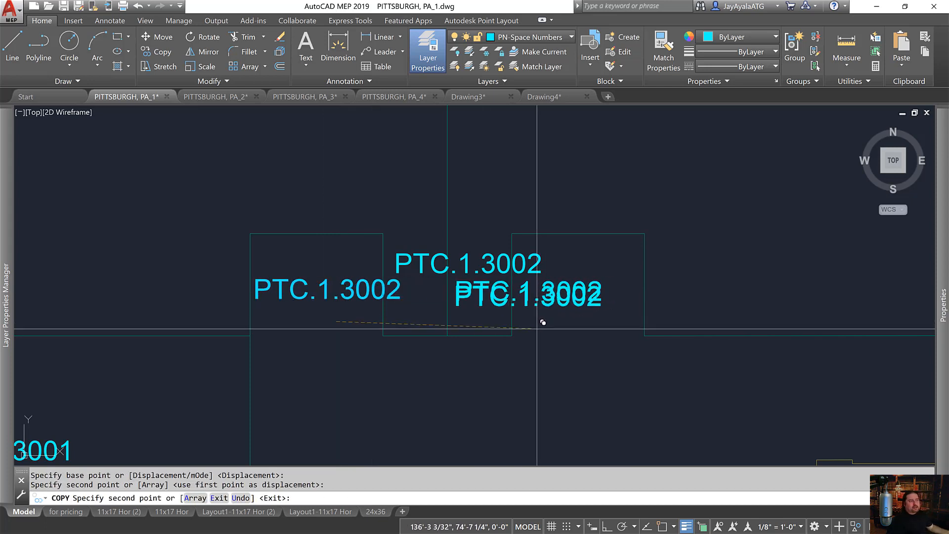
pyautogui.press('Escape')
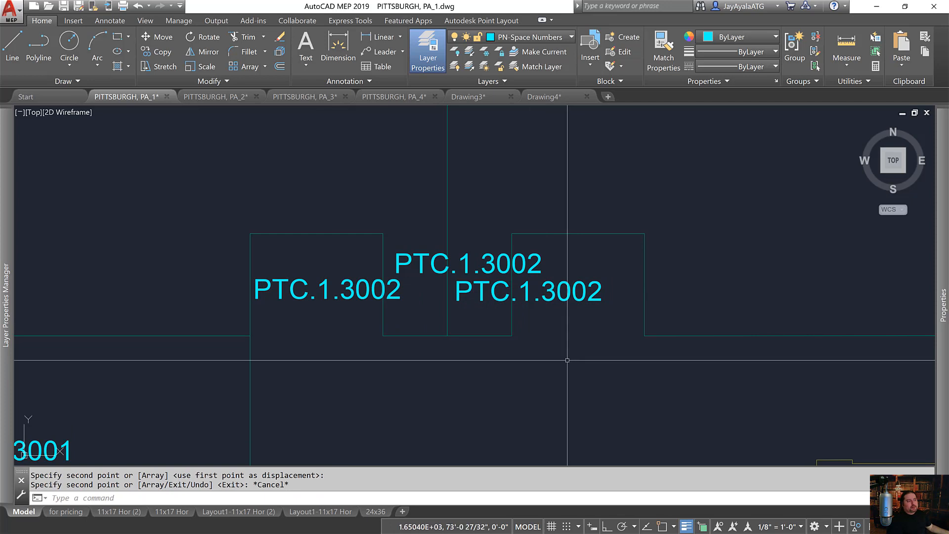
# - Delete the two extra PTC.1.3002 label copies near the eastern notch
pyautogui.click(583, 331)
pyautogui.click(529, 263)
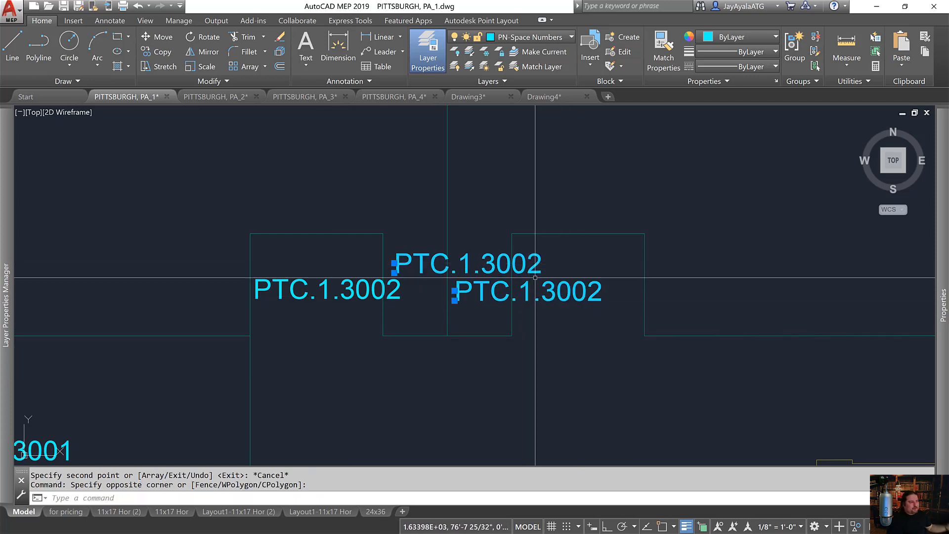
pyautogui.press('Delete')
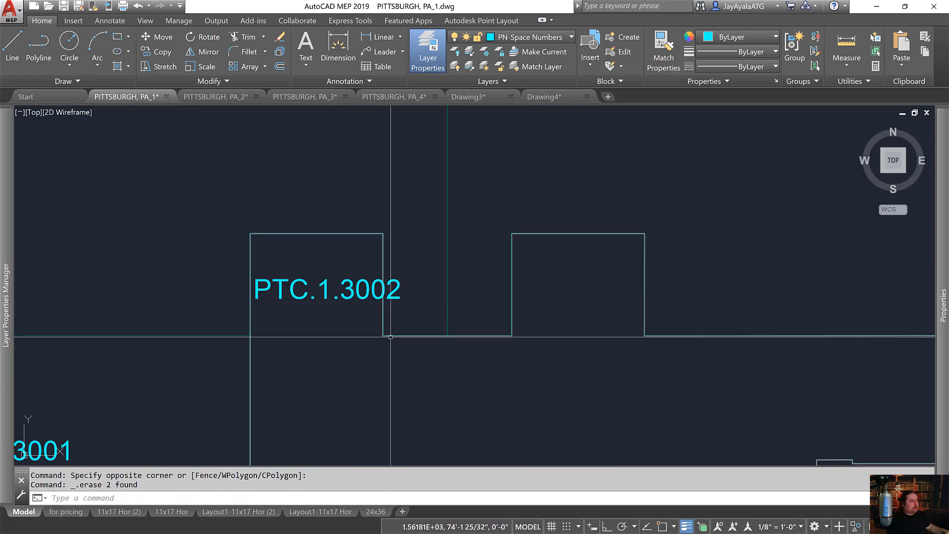
# - Move the PTC.1.3002 label from the notch to the middle of its large room, level with PTC.1.3003
pyautogui.scroll(-6, 511, 347)
pyautogui.moveTo(447, 373); pyautogui.dragTo(447, 396, button='middle')
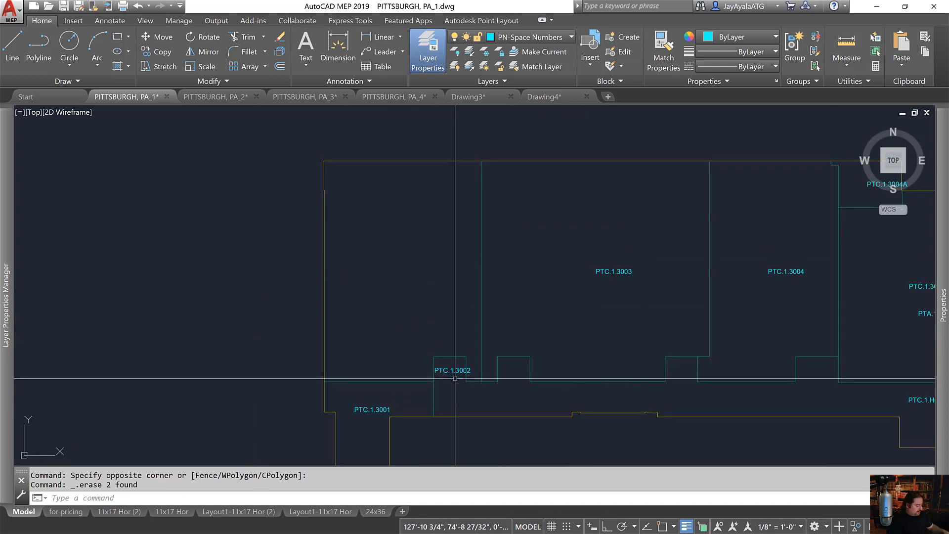
pyautogui.press('Return')
pyautogui.click(451, 385)
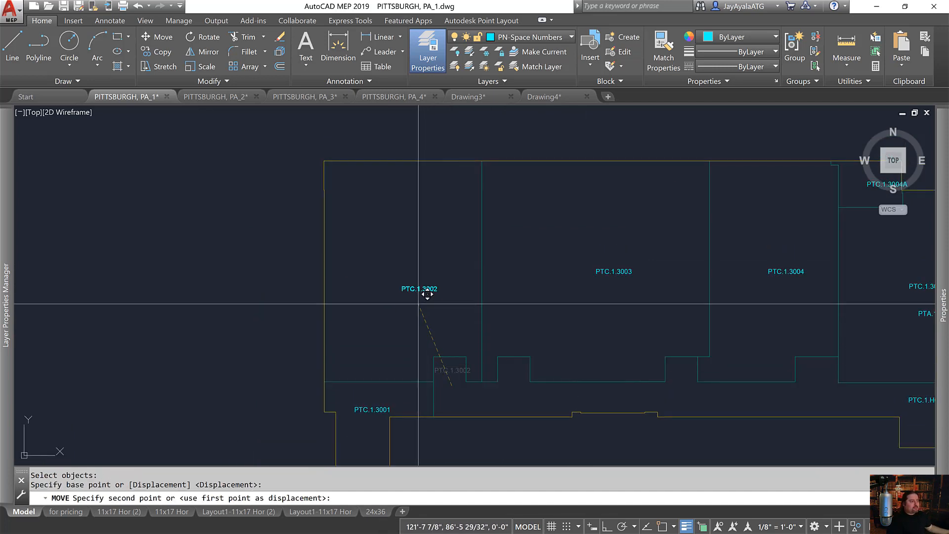
pyautogui.click(417, 287)
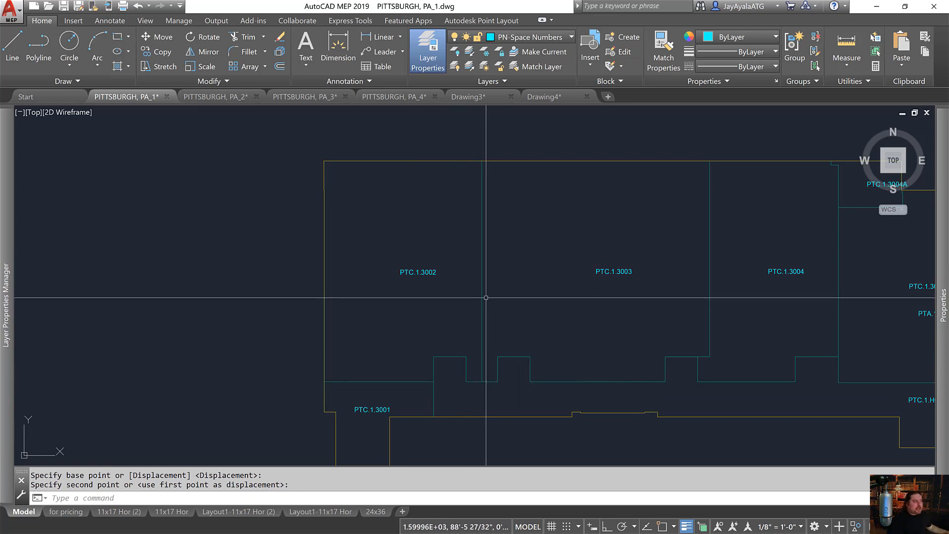
# - Draw a small rectangle against the corridor's south wall below the eastern notch, as an example of a tiny room
pyautogui.scroll(2, 477, 383)
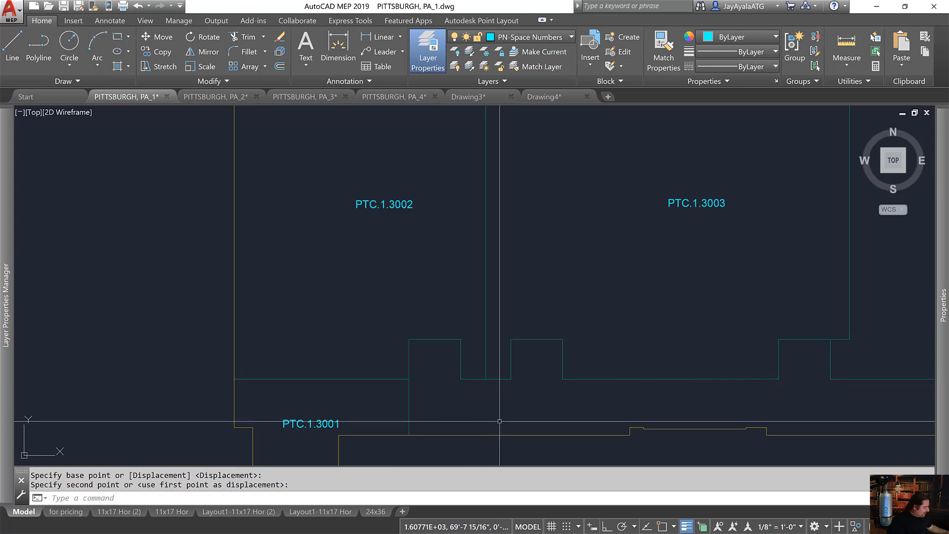
pyautogui.press('Return')
pyautogui.click(534, 427)
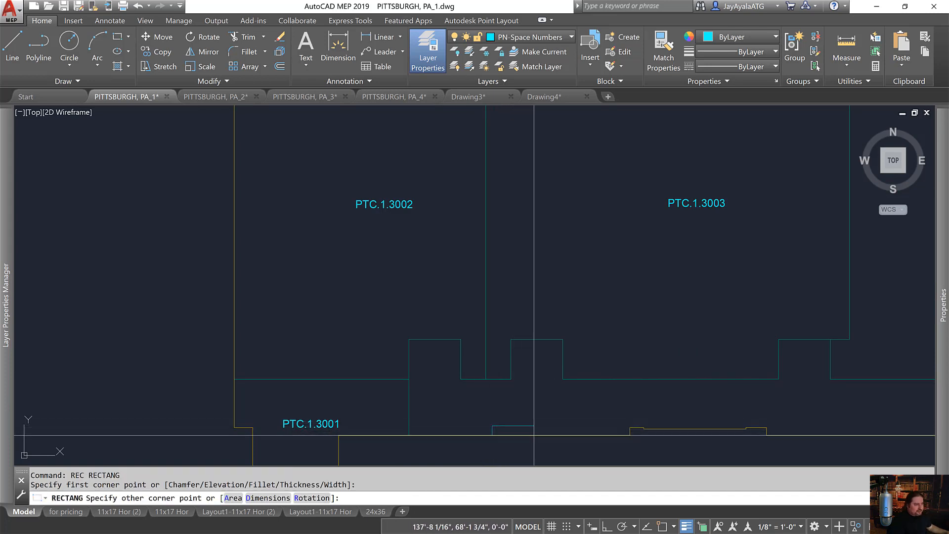
# - Move the PTC.1.3002 label onto the small rectangle at the corridor's south wall
pyautogui.write('m')
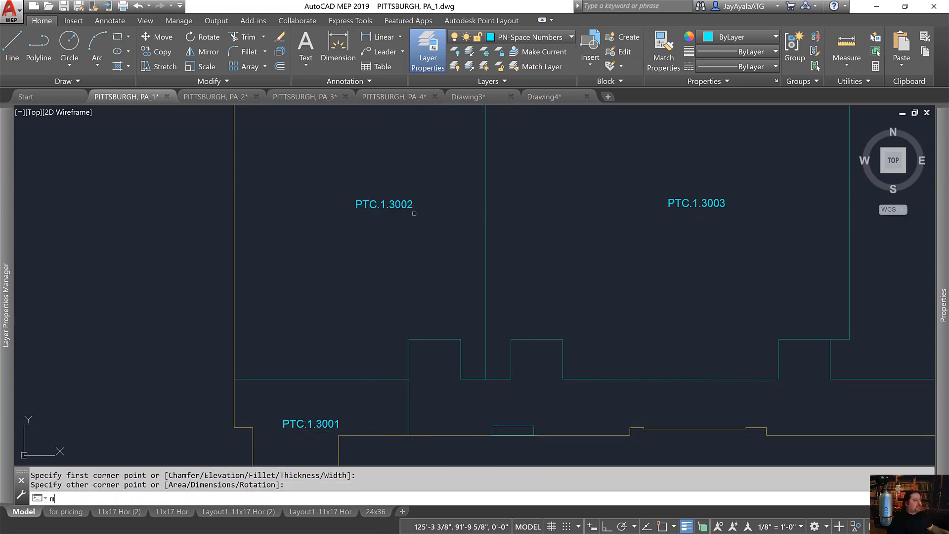
pyautogui.press('Return')
pyautogui.click(423, 216)
pyautogui.click(406, 208)
pyautogui.press('Return')
pyautogui.click(390, 220)
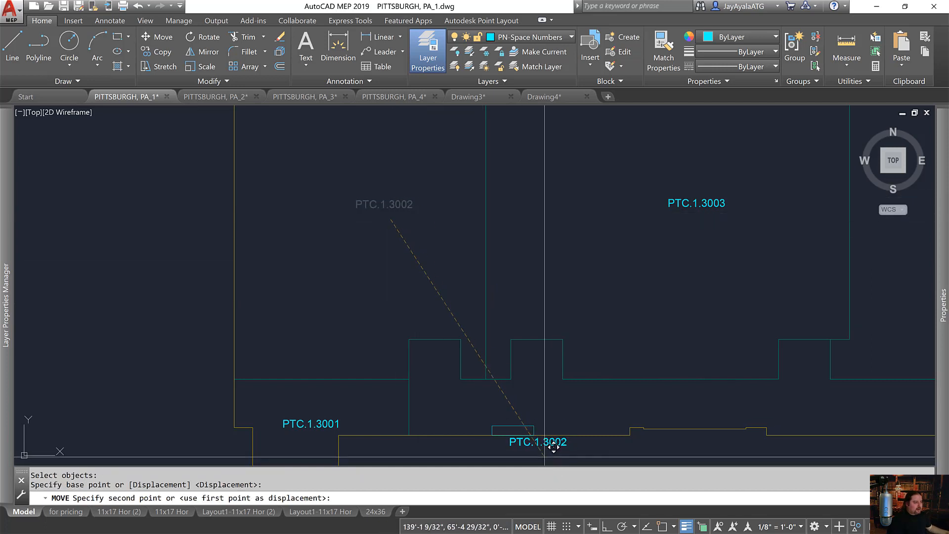
pyautogui.click(534, 445)
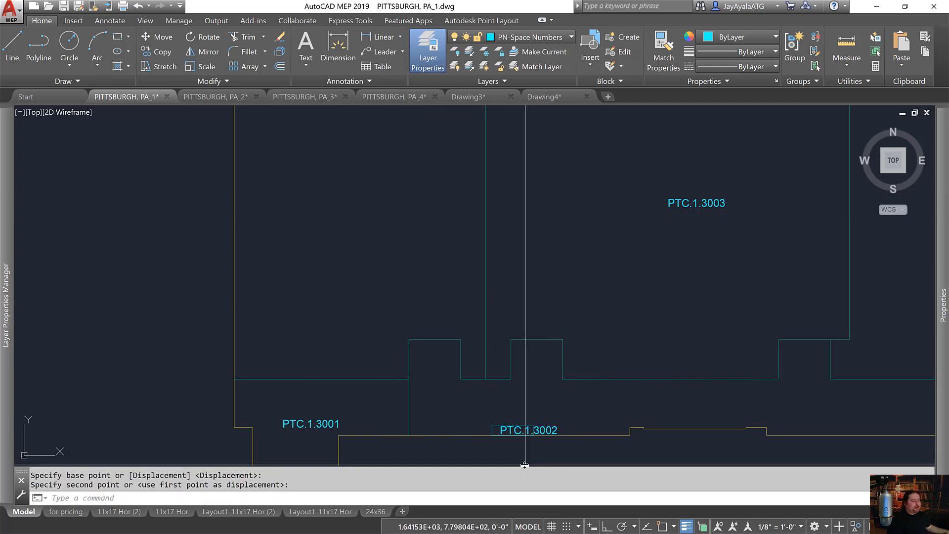
# - Delete the small example rectangle and return the PTC.1.3002 label to the middle of its room
pyautogui.click(532, 414)
pyautogui.click(515, 441)
pyautogui.press('Delete')
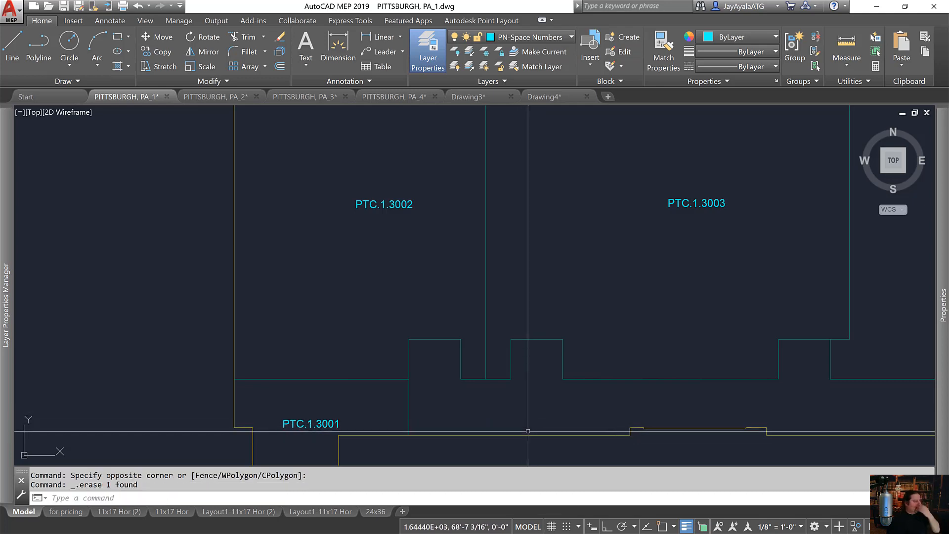
pyautogui.scroll(-2, 511, 381)
pyautogui.moveTo(566, 393); pyautogui.dragTo(466, 381, button='middle')
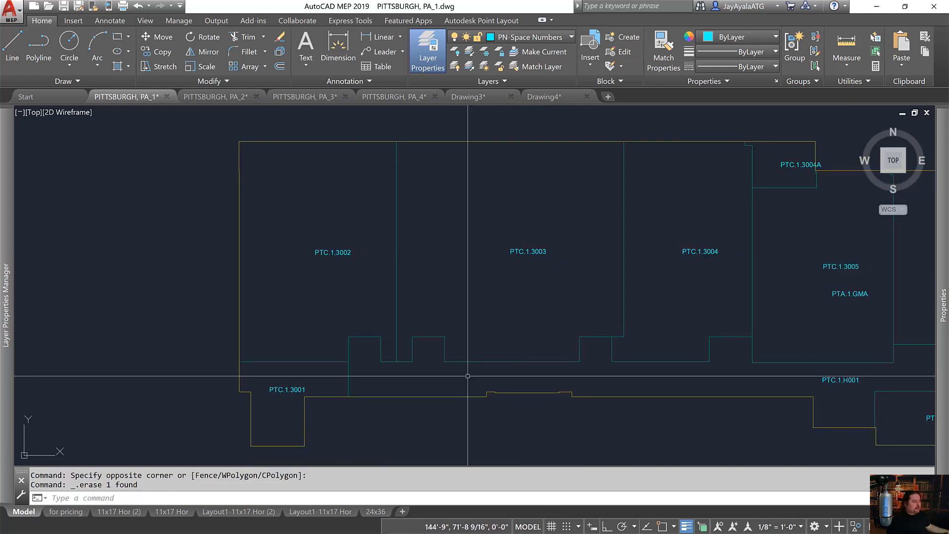
# - Switch to the Lisp Order workbook in Excel and review the QA/QC manual tasks and the circulation area numbers routine
pyautogui.hotkey('alt', 'Tab')
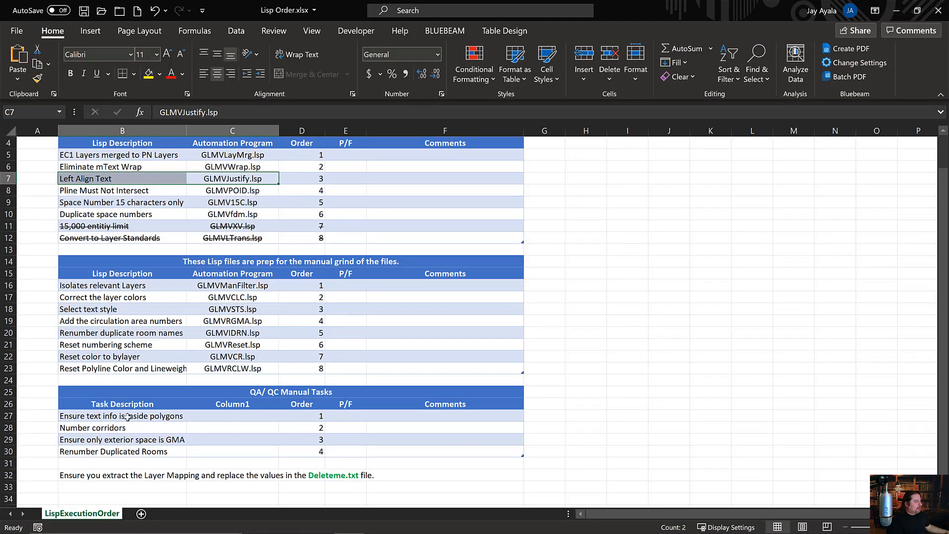
pyautogui.moveTo(128, 417); pyautogui.dragTo(325, 421)
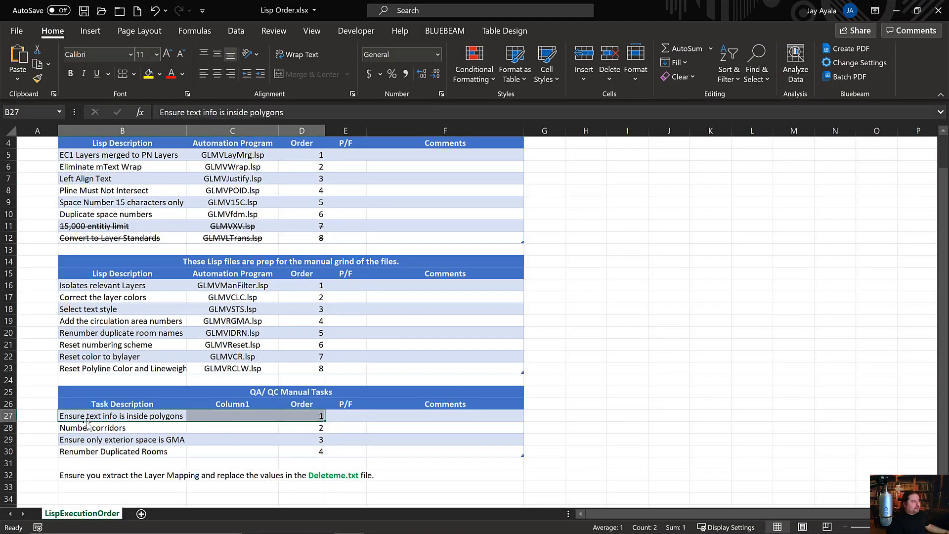
pyautogui.moveTo(88, 425); pyautogui.dragTo(317, 428)
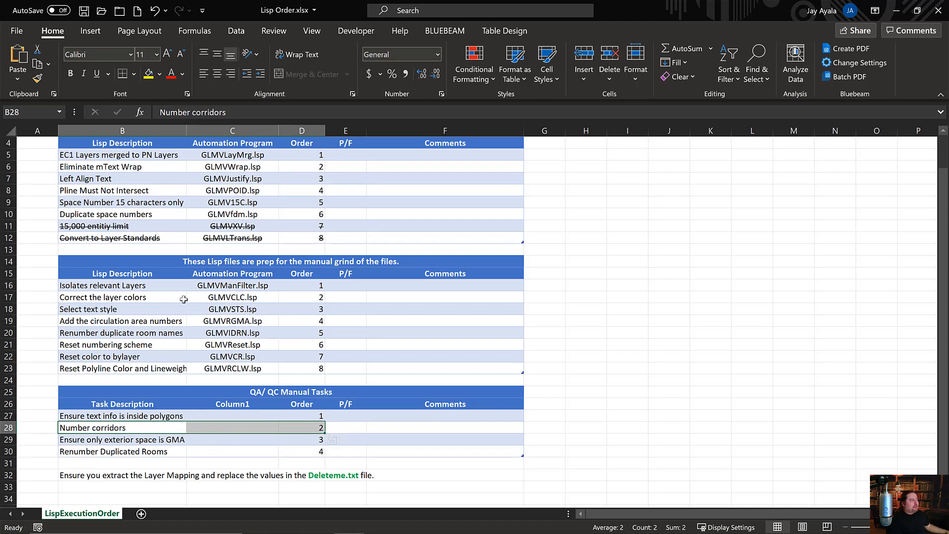
pyautogui.moveTo(204, 322); pyautogui.dragTo(160, 320)
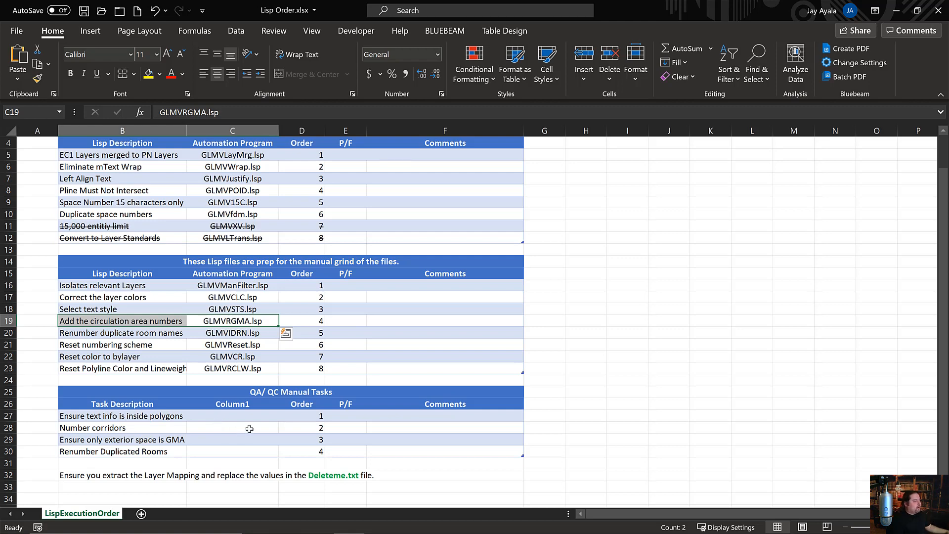
pyautogui.moveTo(249, 429); pyautogui.dragTo(151, 428)
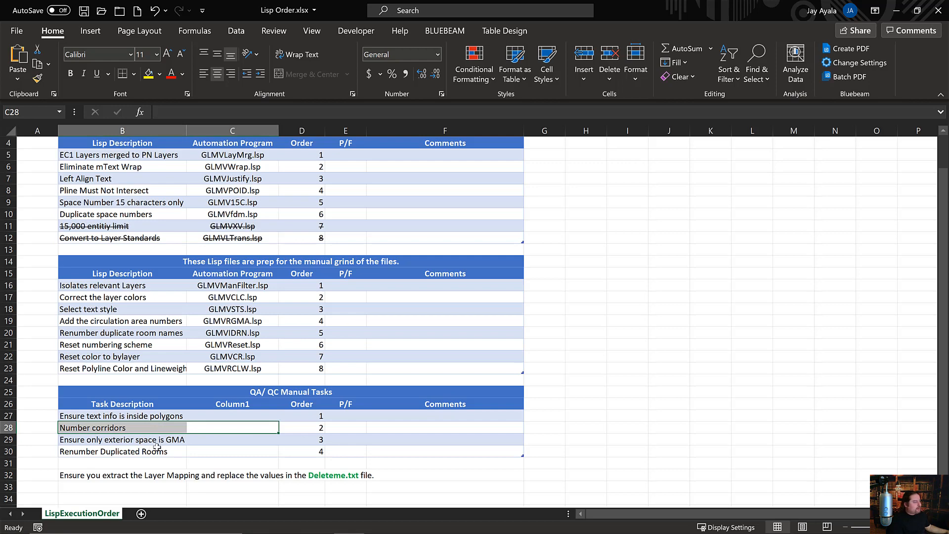
pyautogui.click(154, 442)
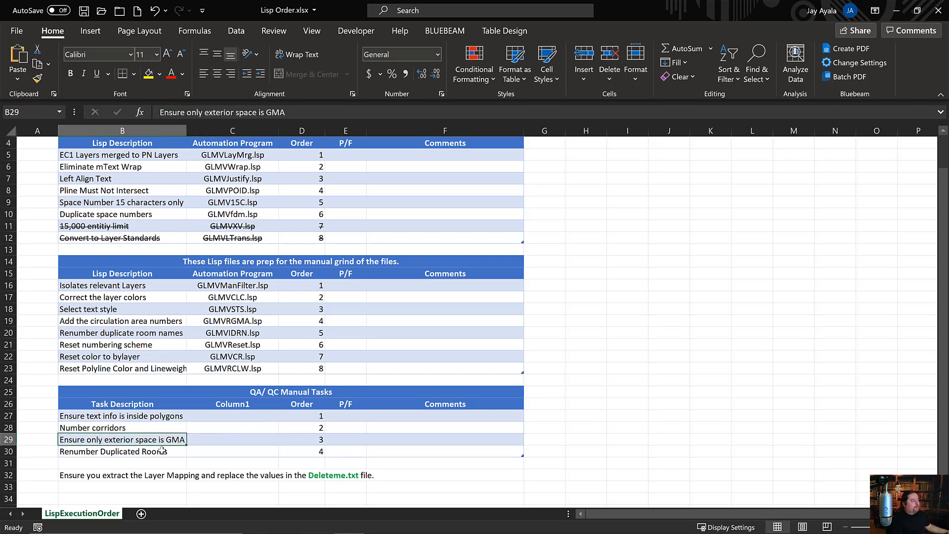
# - Switch from the Excel workbook to the PITTSBURGH, PA_3.dwg drawing in AutoCAD
pyautogui.hotkey('alt', 'Tab')
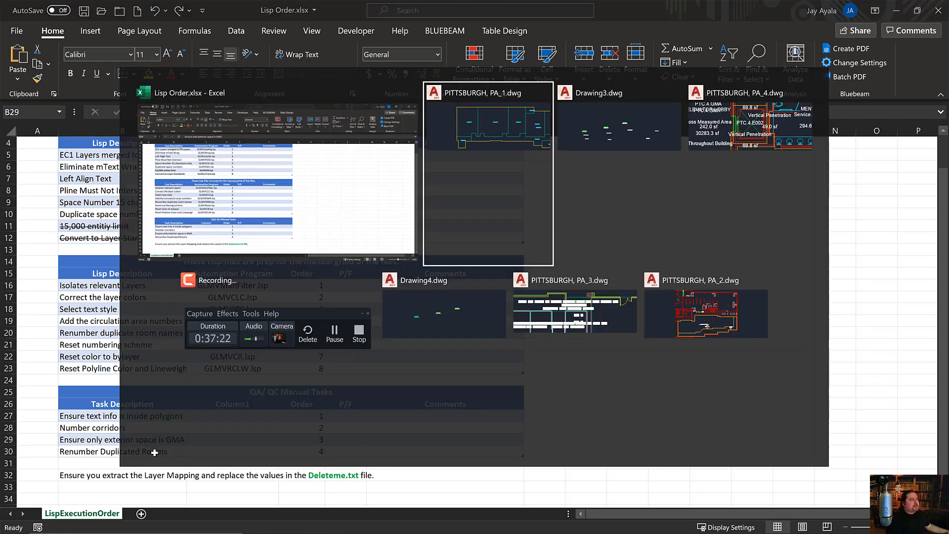
pyautogui.hotkey('alt', 'Tab')
pyautogui.hotkey('alt', 'Tab')
pyautogui.hotkey('alt', 'Tab')
pyautogui.hotkey('alt', 'Tab')
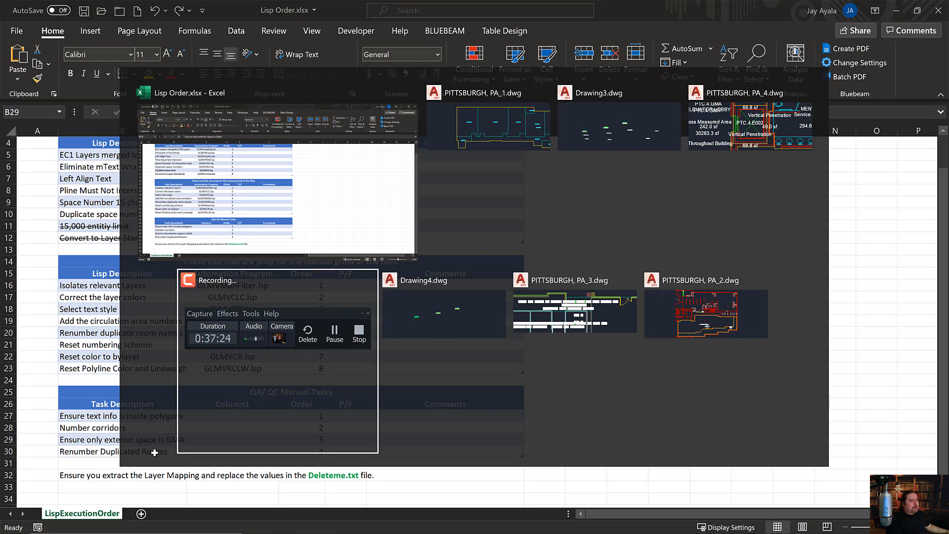
pyautogui.hotkey('alt', 'Tab')
pyautogui.hotkey('alt', 'Tab')
pyautogui.hotkey('alt', 'Tab')
pyautogui.hotkey('alt', 'Tab')
pyautogui.hotkey('alt', 'Tab')
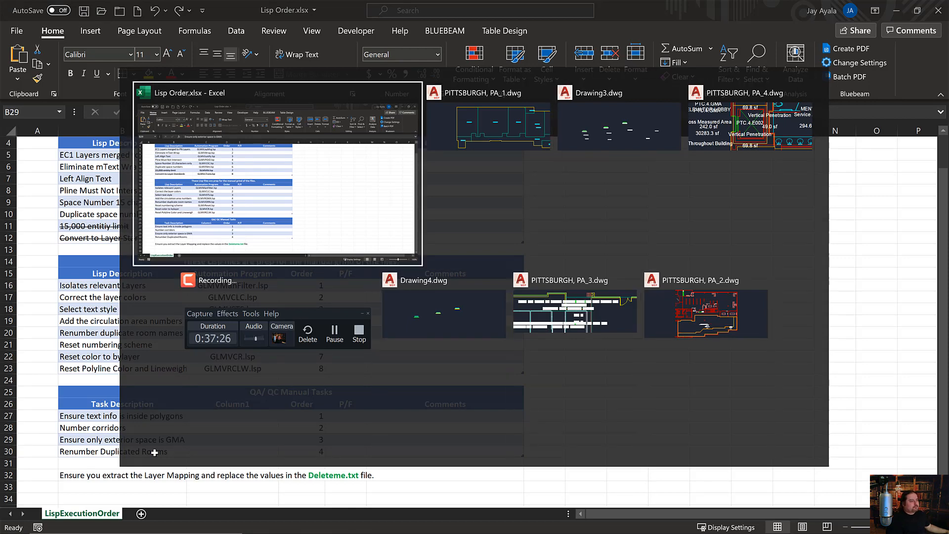
pyautogui.hotkey('alt', 'Tab')
pyautogui.hotkey('alt', 'Tab')
pyautogui.hotkey('alt', 'Tab')
pyautogui.hotkey('alt', 'Tab')
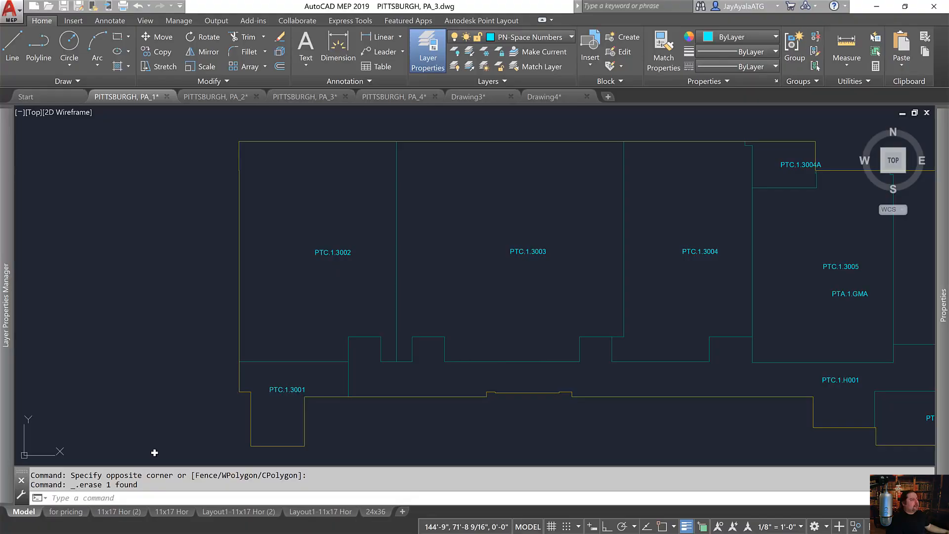
# - Isolate the layers of the room polygons and the building's exterior outline, hiding all other layers of the floor plan
pyautogui.click(469, 53)
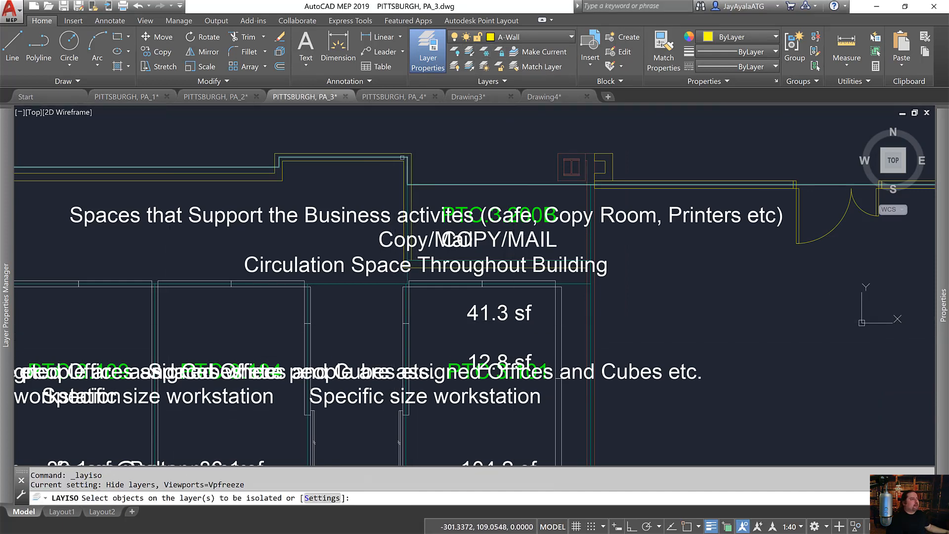
pyautogui.click(404, 158)
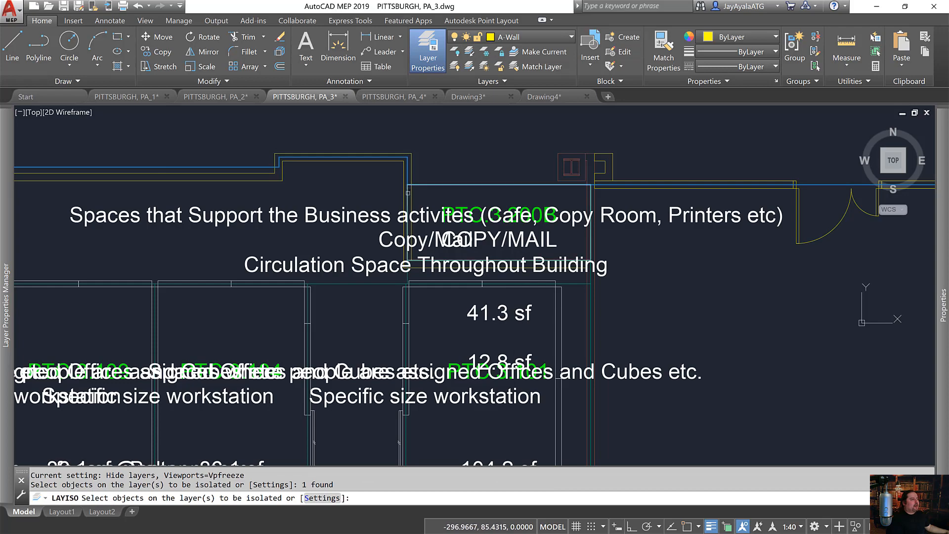
pyautogui.click(408, 193)
pyautogui.scroll(-6, 407, 193)
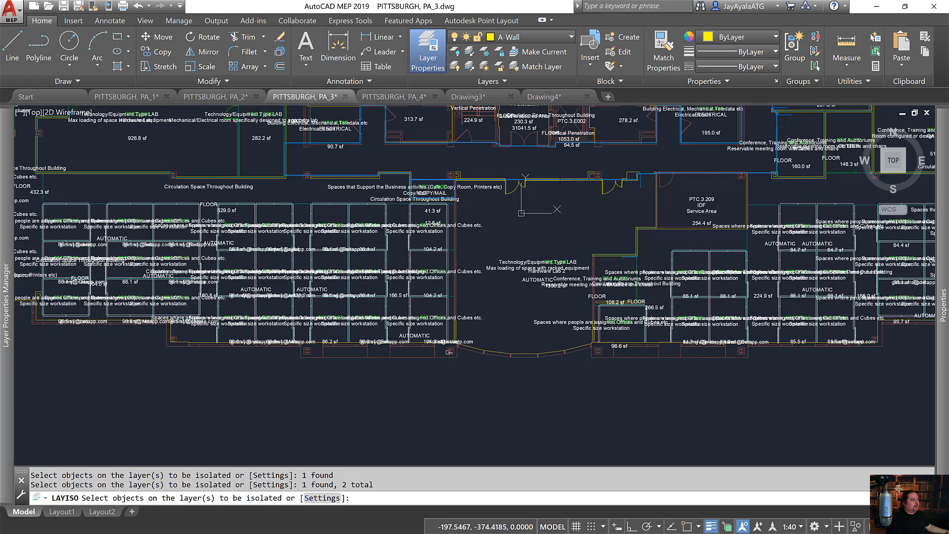
pyautogui.click(549, 349)
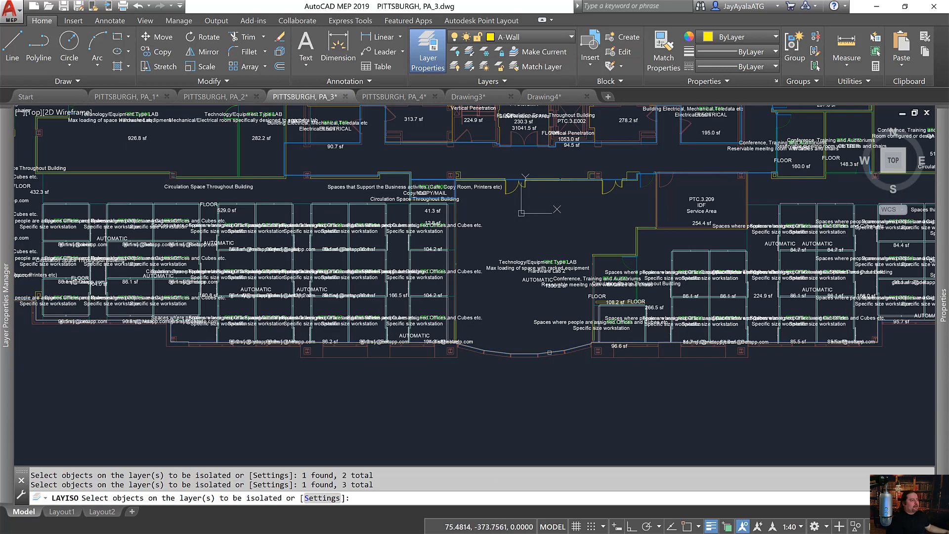
pyautogui.press('Return')
pyautogui.moveTo(549, 246); pyautogui.dragTo(502, 353, button='middle')
pyautogui.scroll(-3, 503, 350)
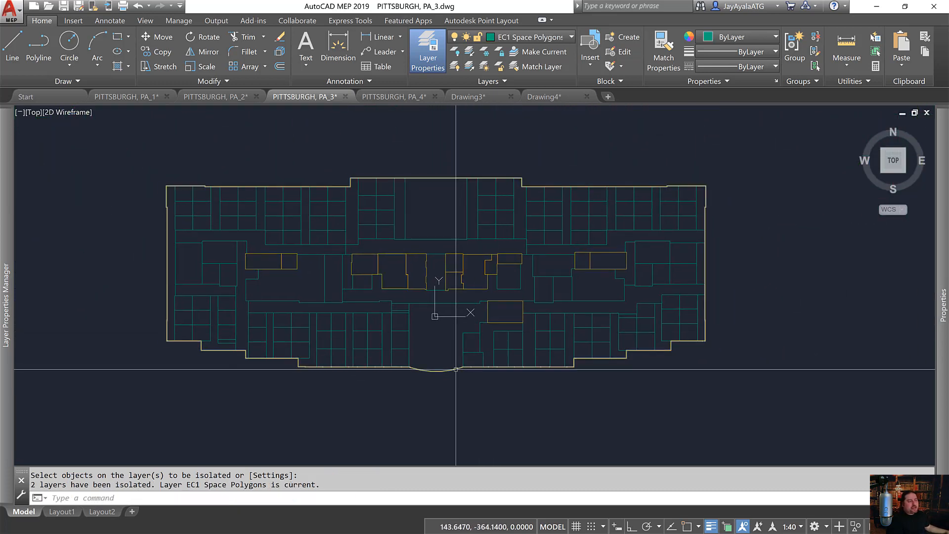
# - Check which layer the building's exterior outline is on
pyautogui.click(456, 369)
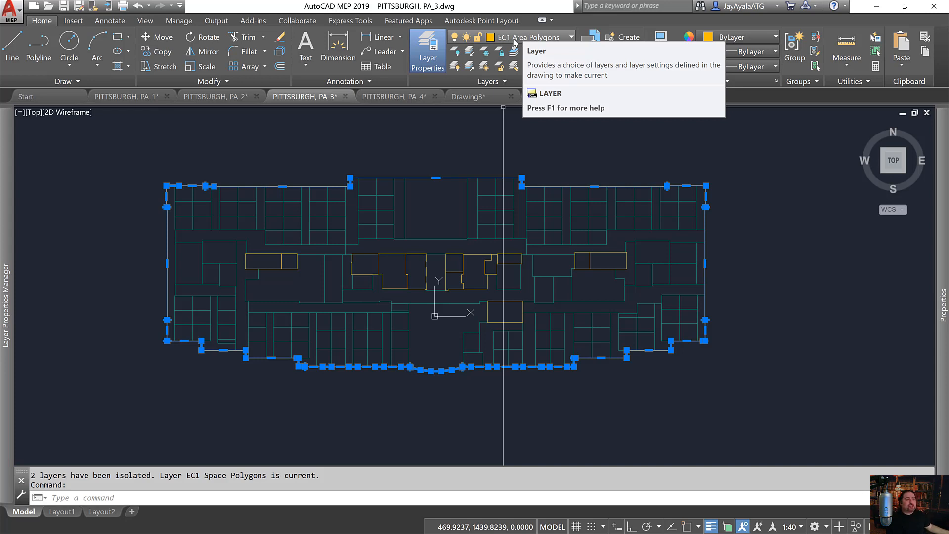
pyautogui.press('Escape')
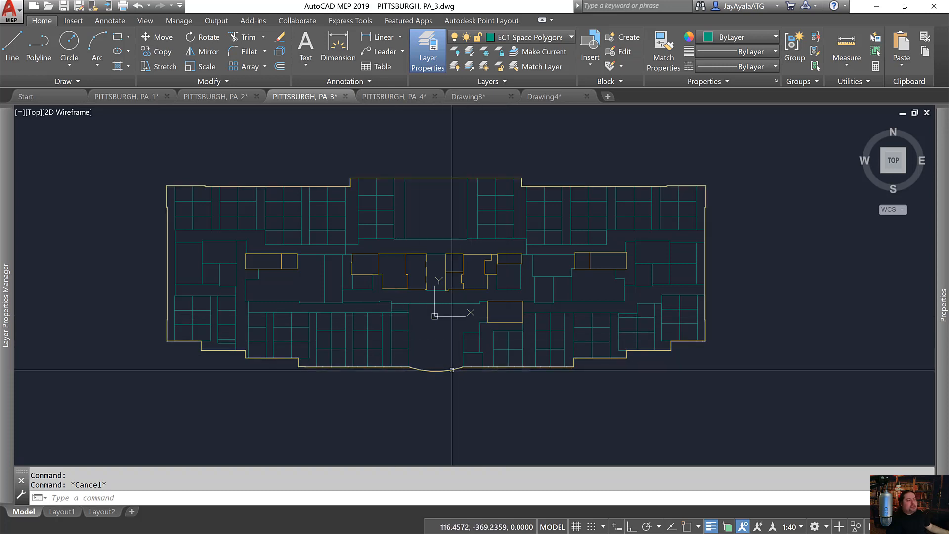
pyautogui.click(435, 370)
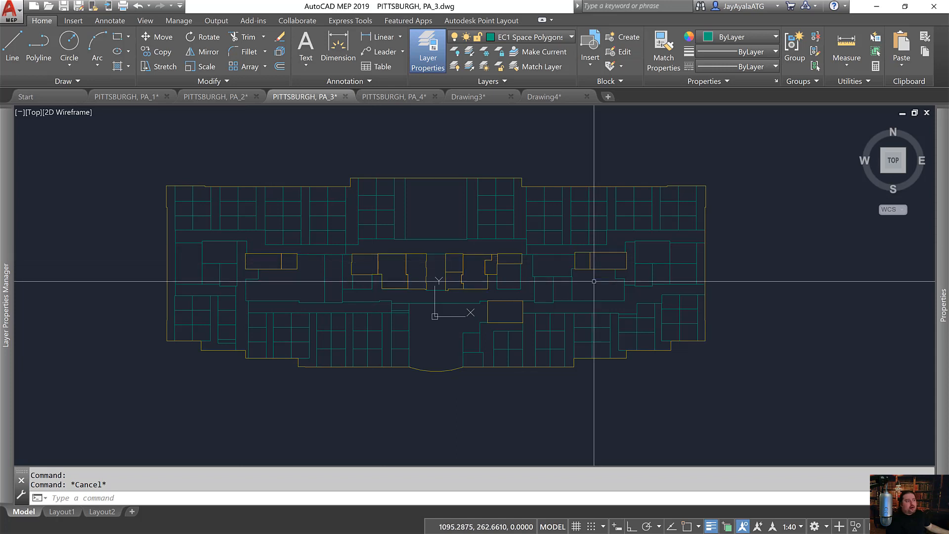
pyautogui.press('Escape')
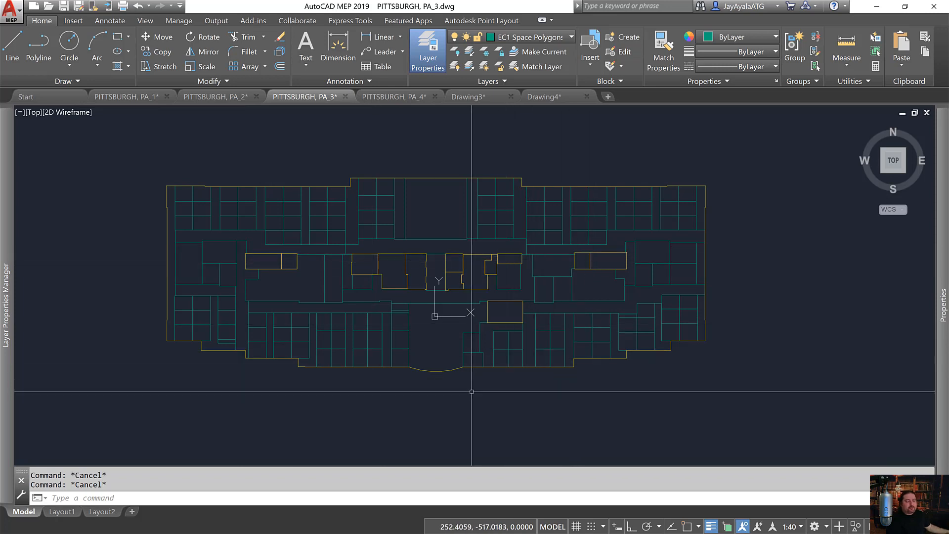
pyautogui.click(536, 323)
pyautogui.press('Escape')
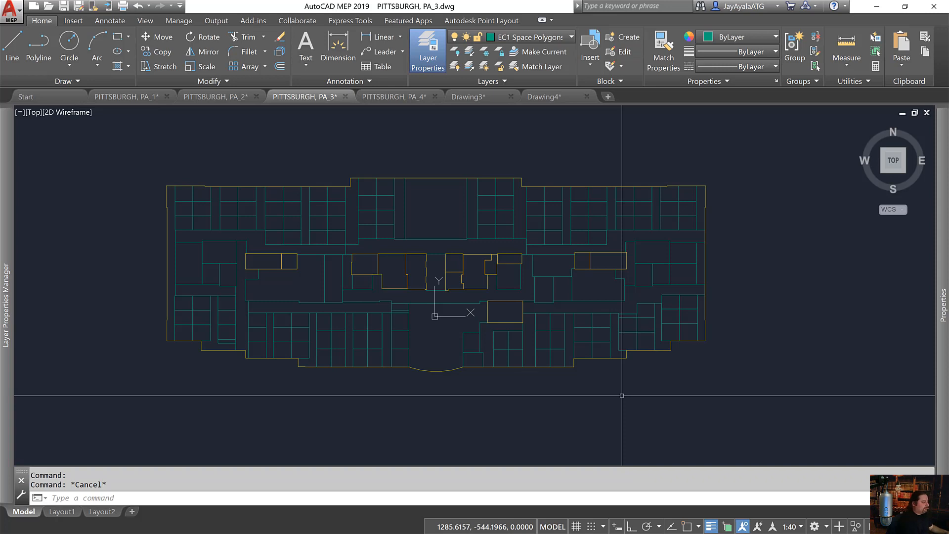
# - Run the GLMVLAYMRG routine to merge the EC1 layers into the PN layers
pyautogui.write('L')
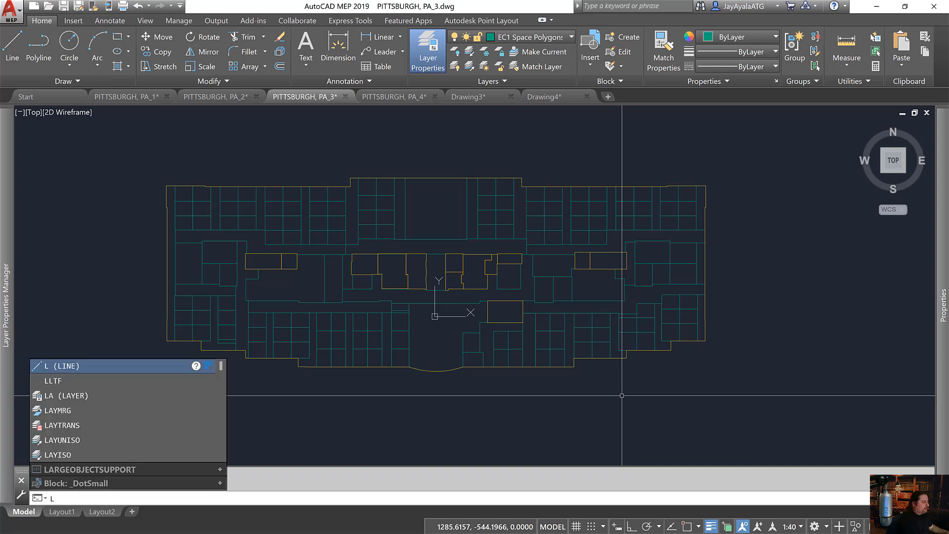
pyautogui.write('lv')
pyautogui.press('BackSpace')
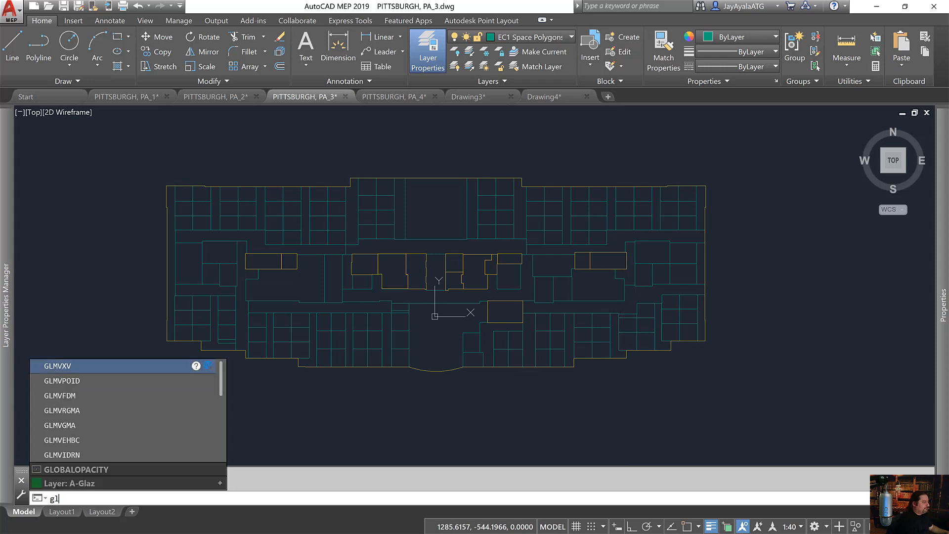
pyautogui.write('mvlaymrg')
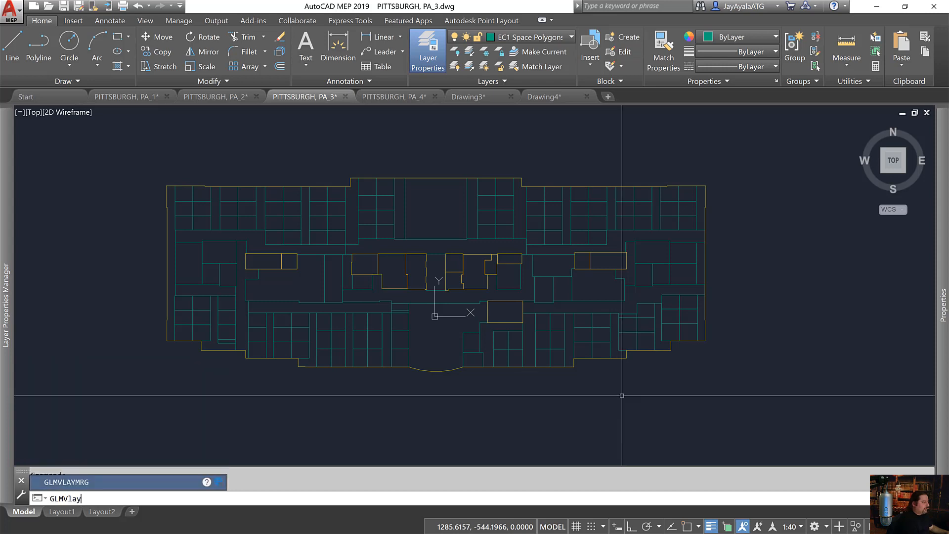
pyautogui.press('Return')
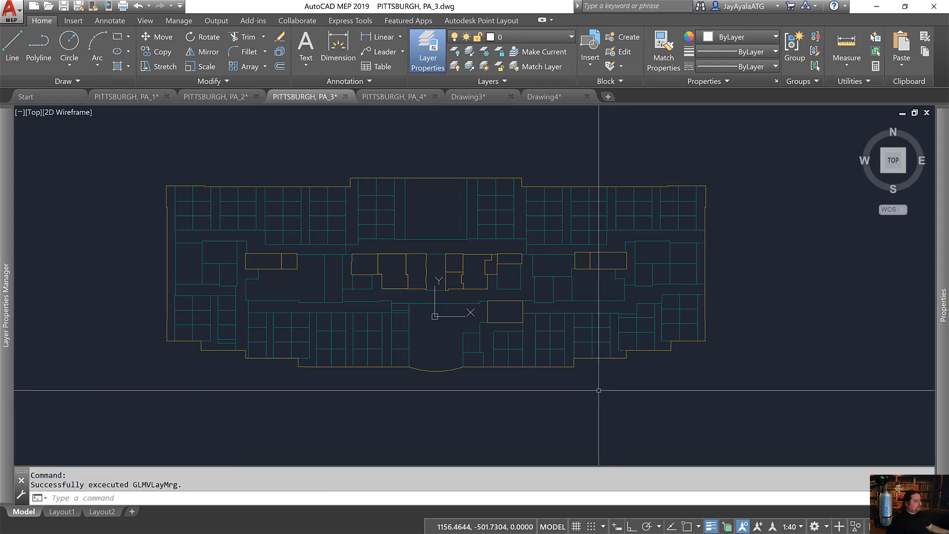
# - Inspect the layers assigned to the exterior outline and a narrow room polygon, and examine the polygons in the building core
pyautogui.click(571, 367)
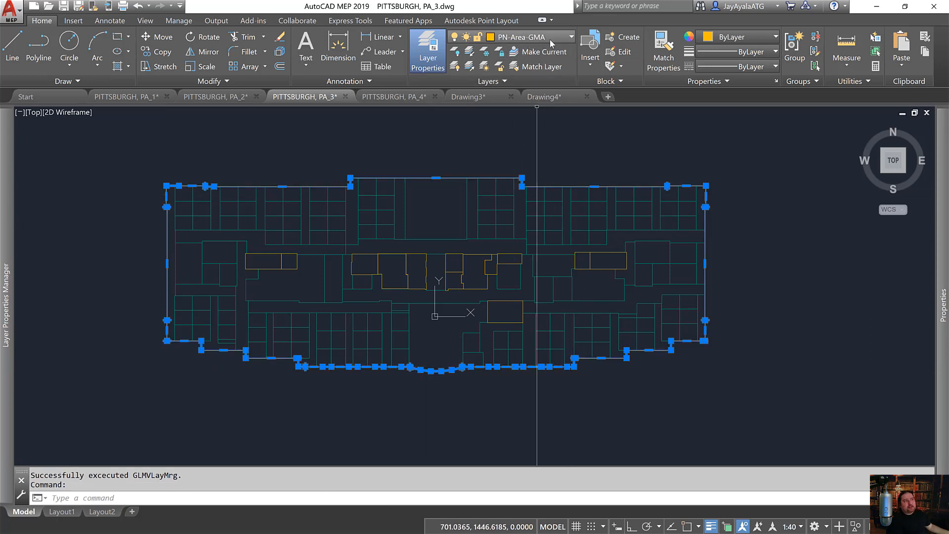
pyautogui.press('Escape')
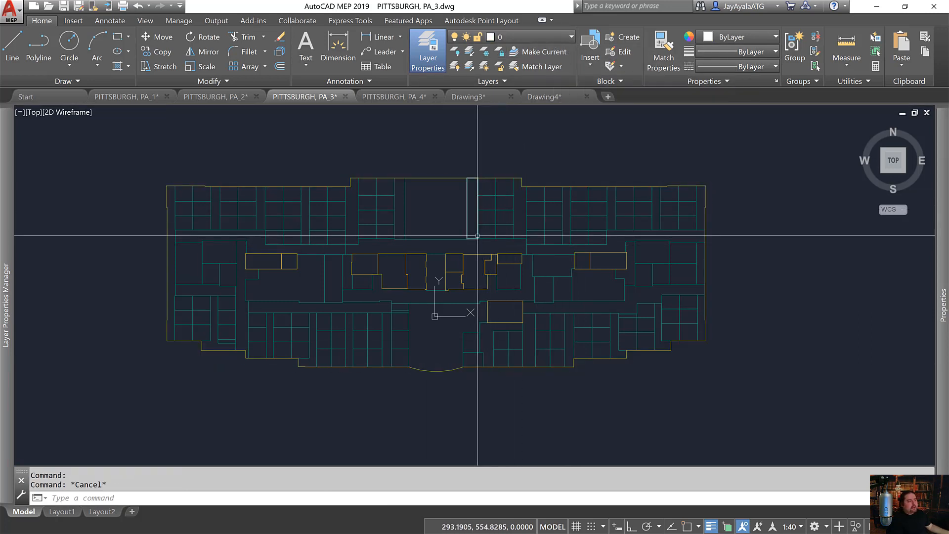
pyautogui.click(477, 236)
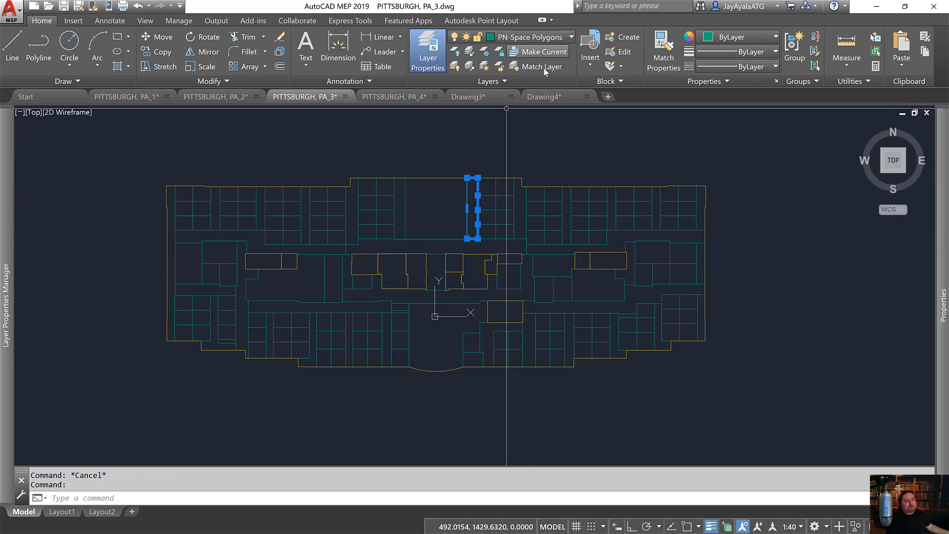
pyautogui.press('Escape')
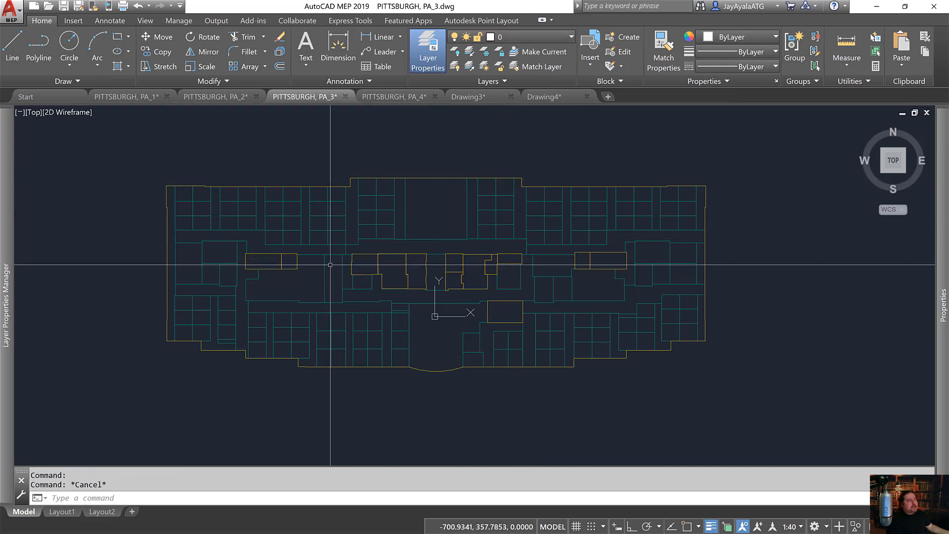
pyautogui.click(238, 233)
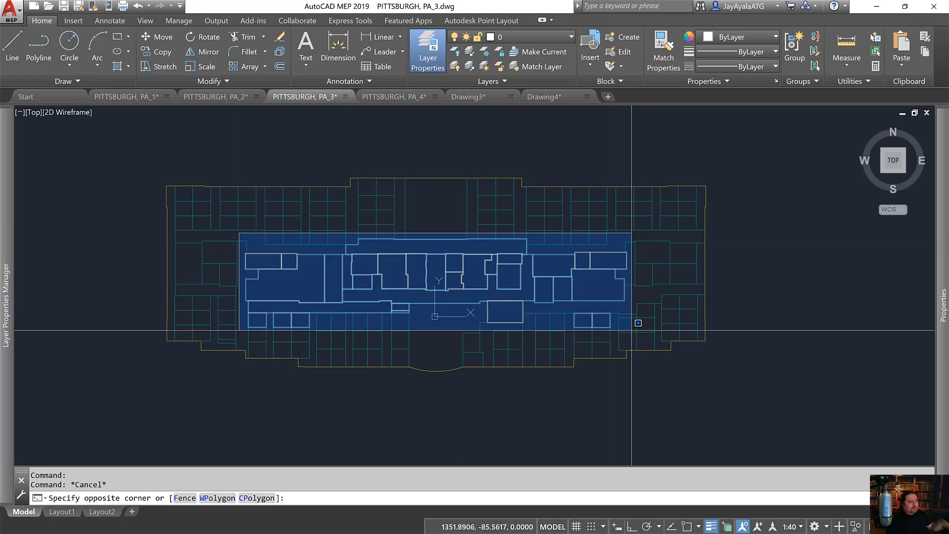
pyautogui.press('Escape')
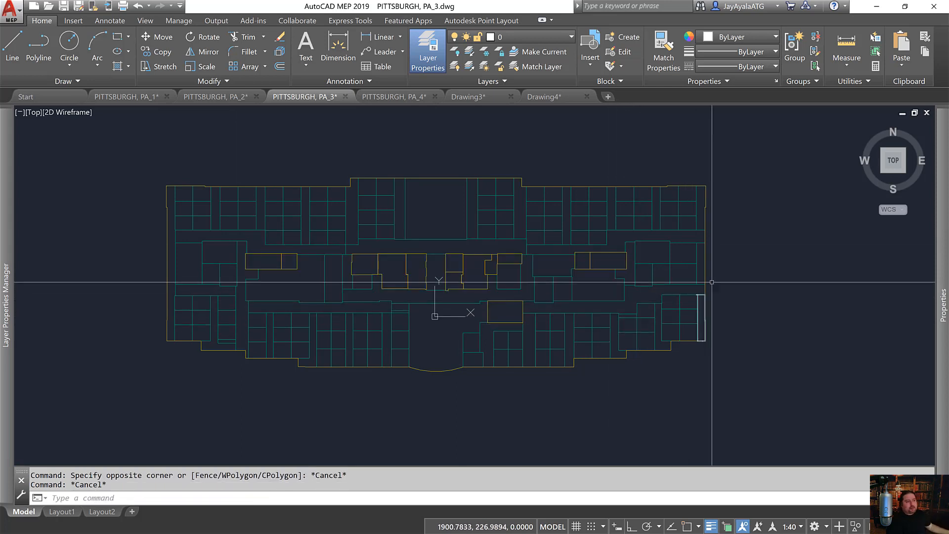
pyautogui.click(705, 289)
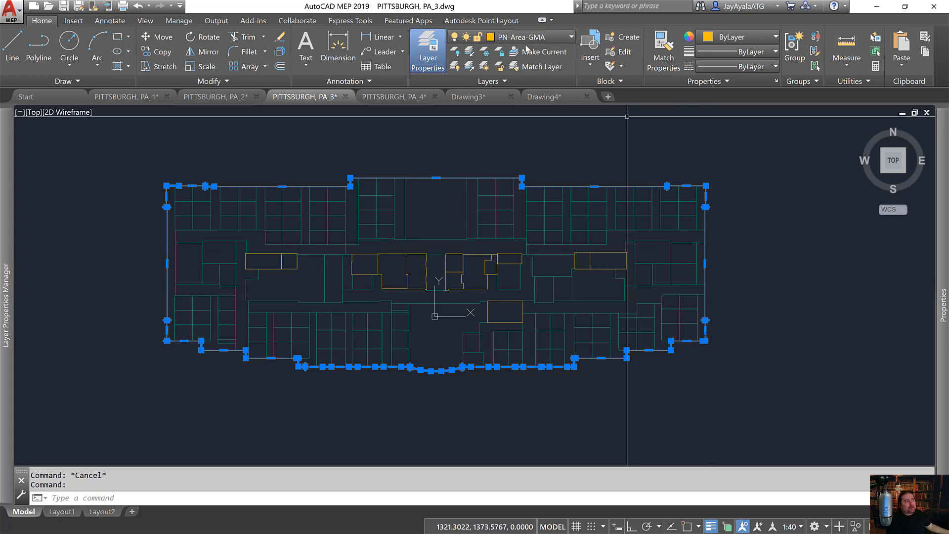
pyautogui.press('Escape')
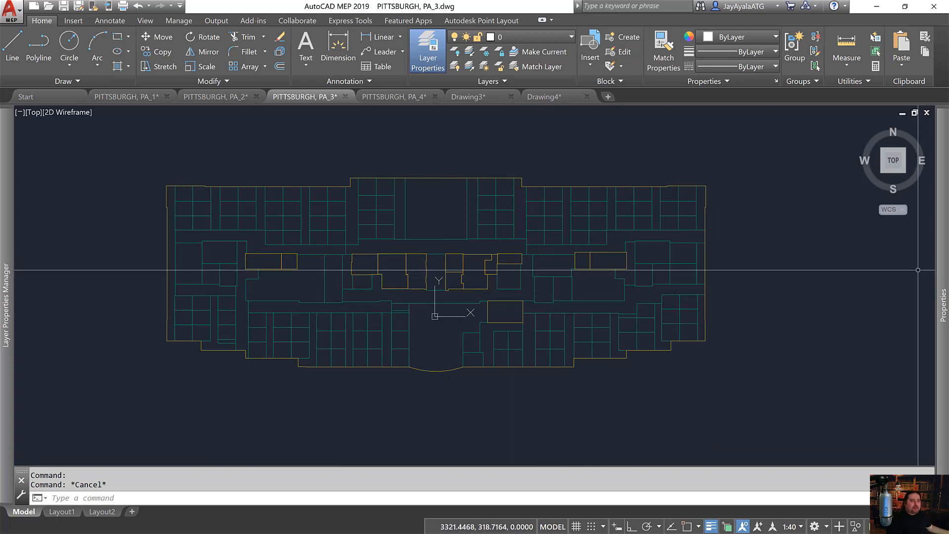
# - Use Quick Select on the entire drawing to select every object whose layer equals PN-Area-GMA
pyautogui.moveTo(940, 268)
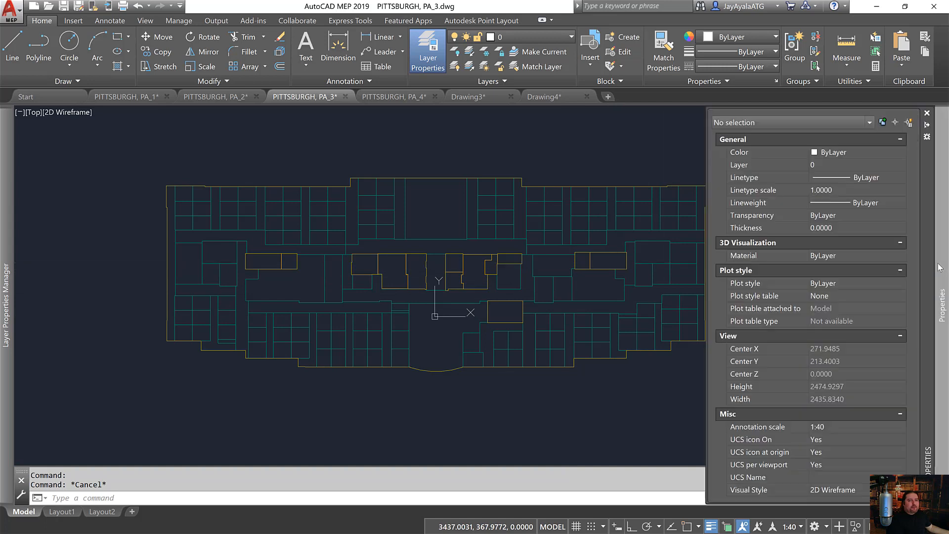
pyautogui.click(909, 123)
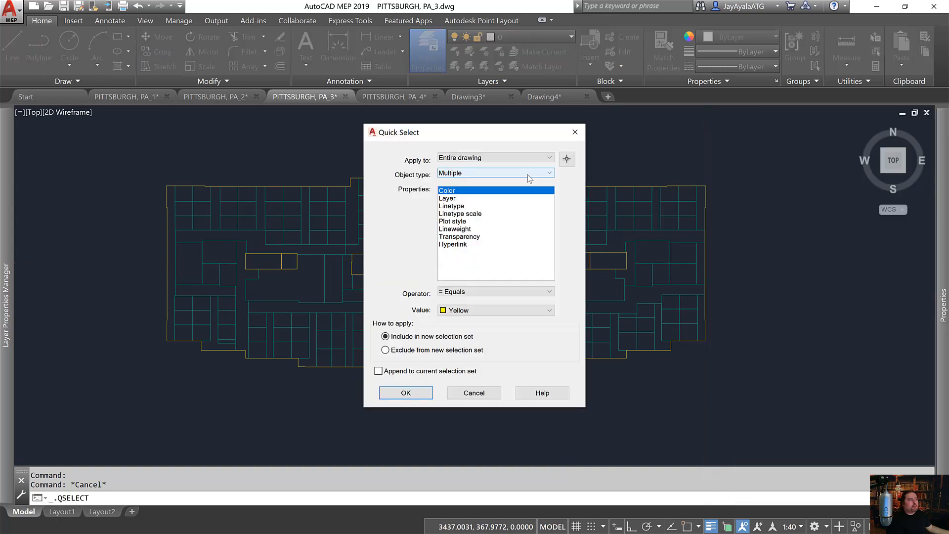
pyautogui.click(446, 198)
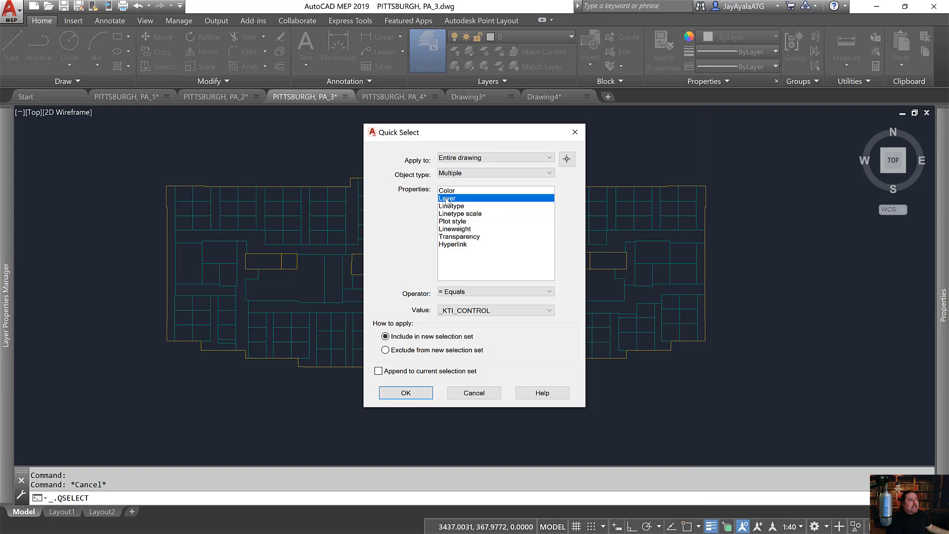
pyautogui.click(475, 311)
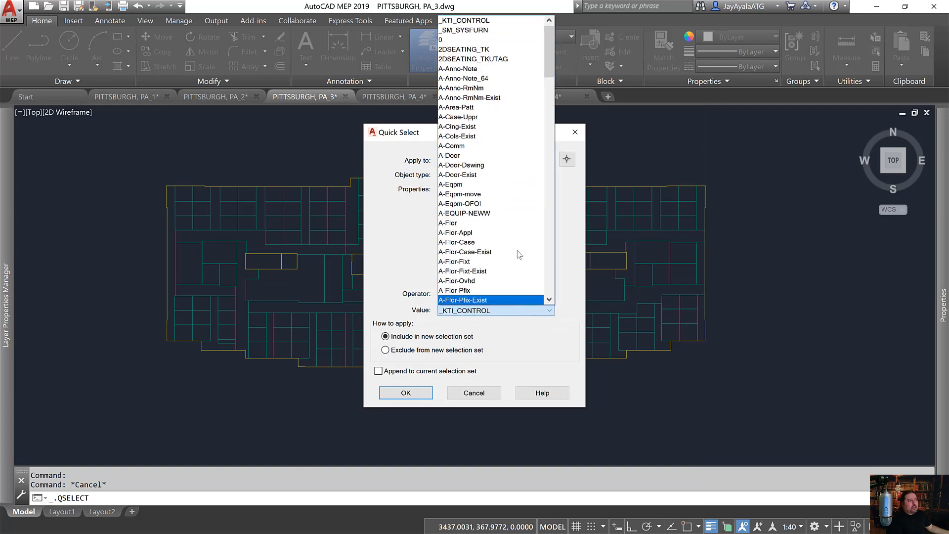
pyautogui.moveTo(550, 59); pyautogui.dragTo(554, 190)
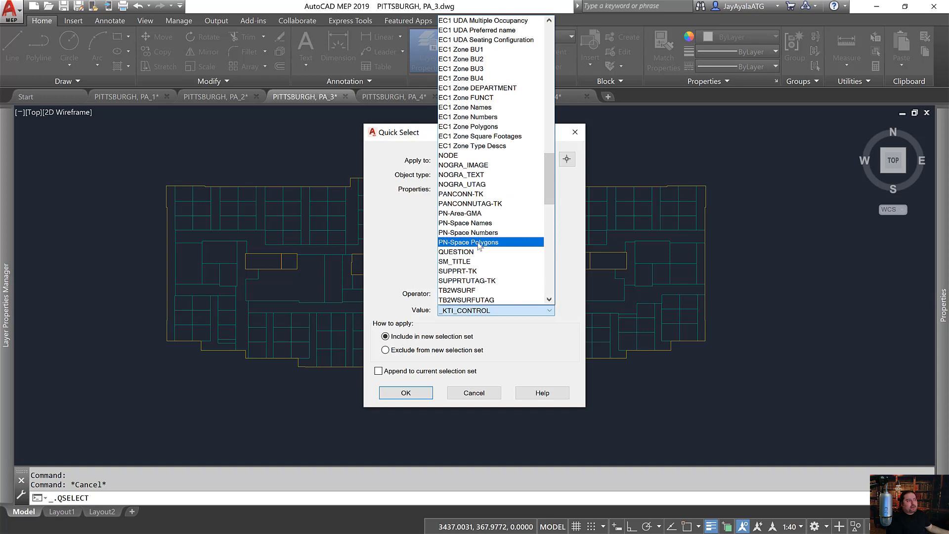
pyautogui.click(467, 214)
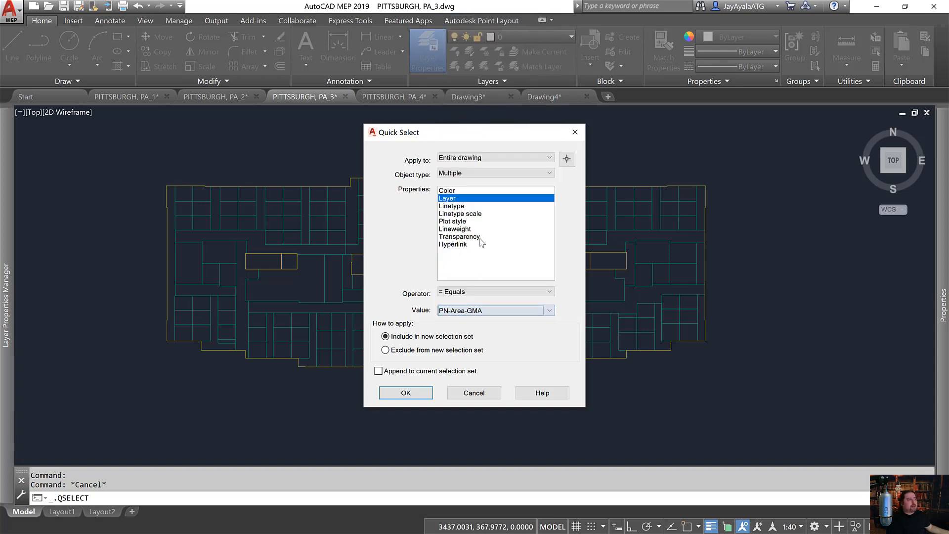
pyautogui.click(421, 391)
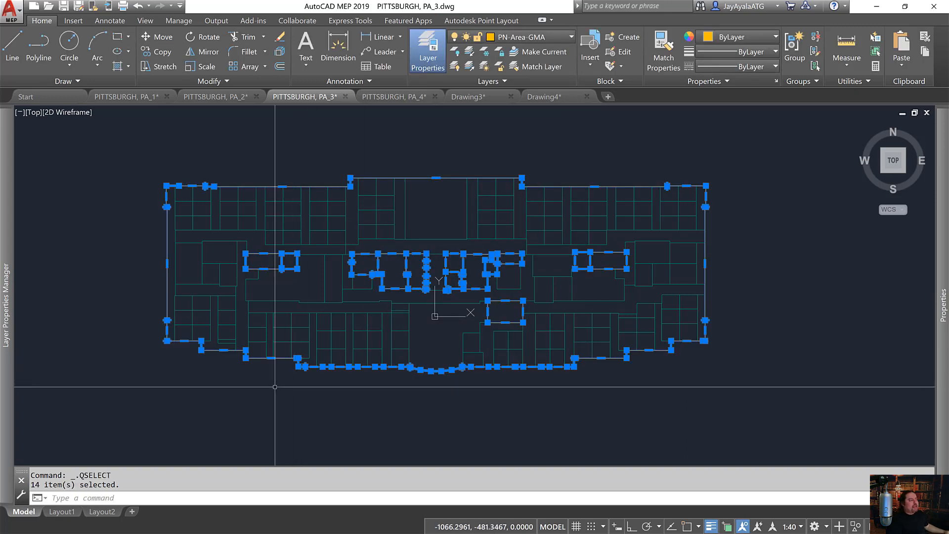
# - Exclude the exterior outline from the selection and move the remaining interior polygons to the PN-Space Polygons layer
pyautogui.keyDown('shift'); pyautogui.click(167, 289); pyautogui.keyUp('shift')
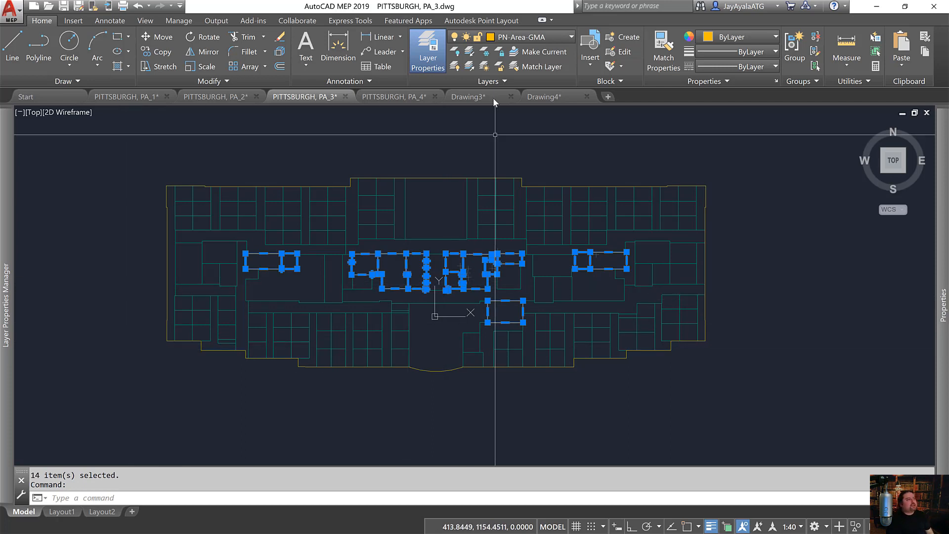
pyautogui.click(571, 37)
pyautogui.click(559, 96)
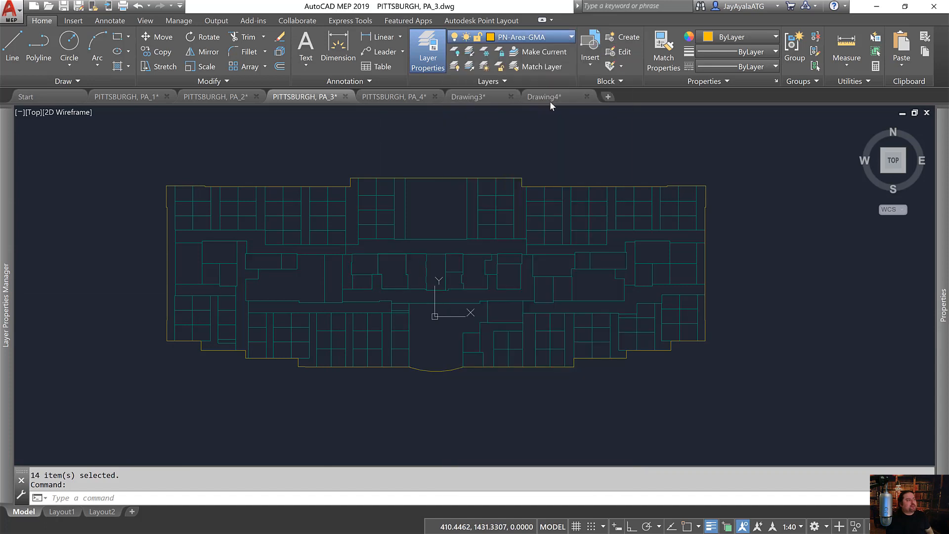
# - Review the exterior-space GMA task in the Lisp Order workbook, and check the layers of the exterior outline and one upper room polygon in AutoCAD
pyautogui.press('Escape')
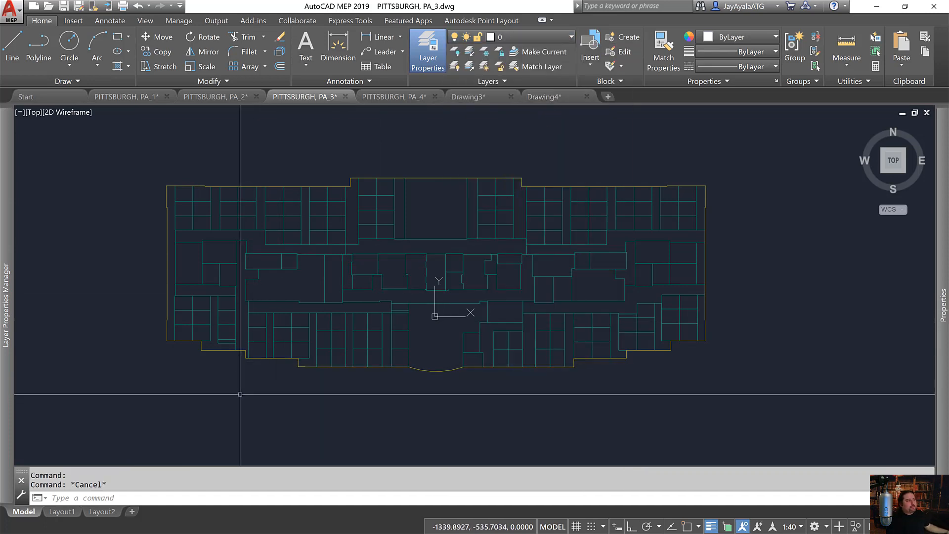
pyautogui.hotkey('alt', 'Tab')
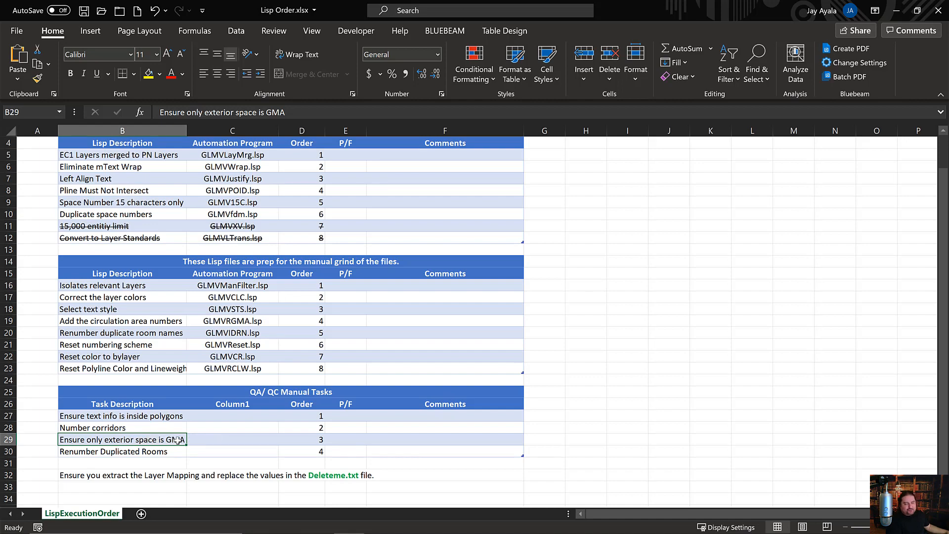
pyautogui.hotkey('alt', 'Tab')
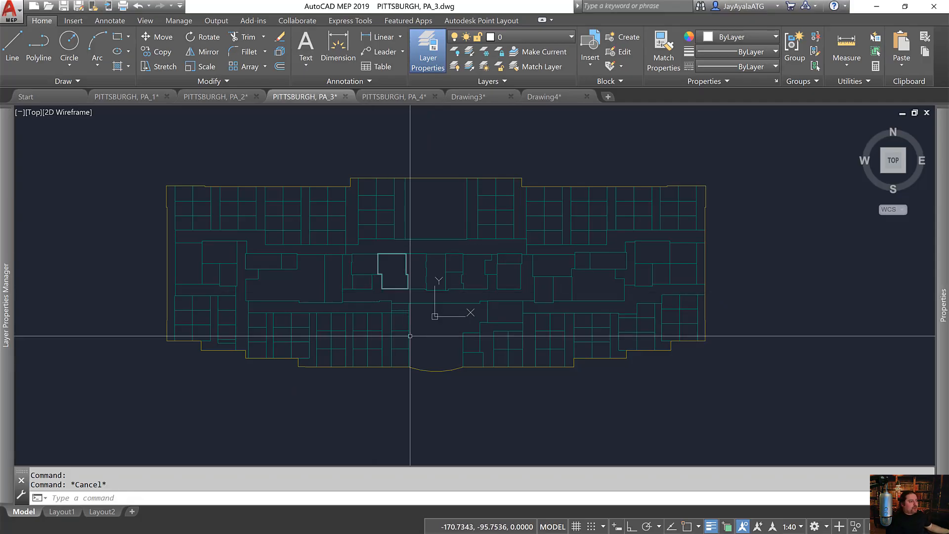
pyautogui.click(433, 371)
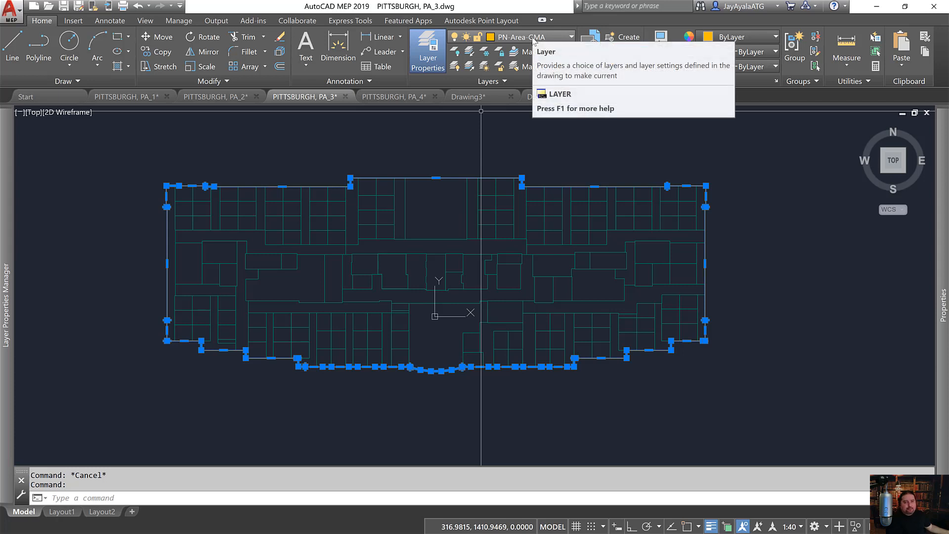
pyautogui.press('Escape')
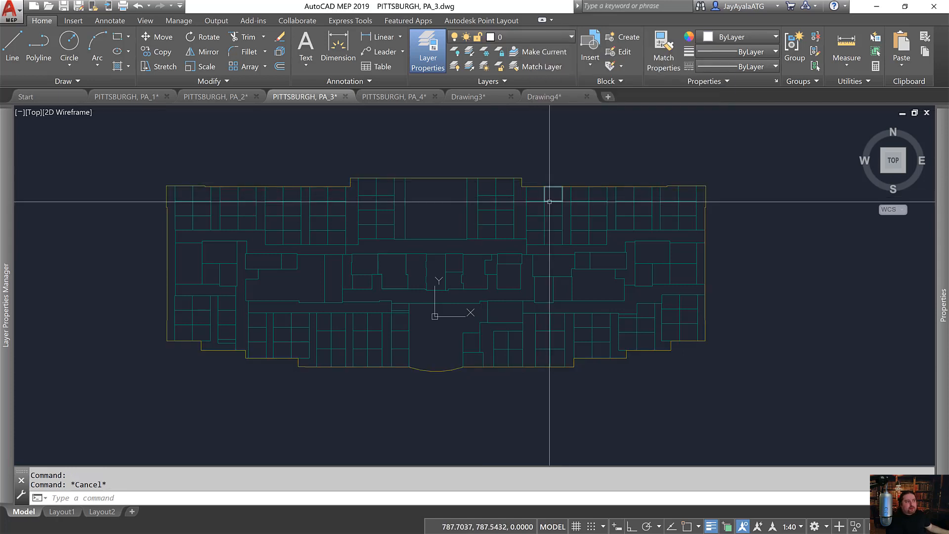
pyautogui.click(550, 201)
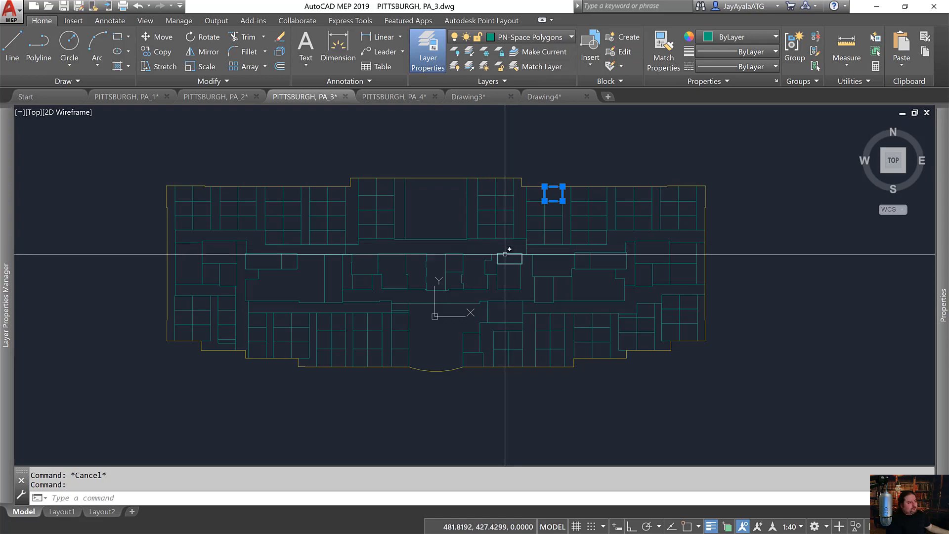
pyautogui.press('Escape')
# - Switch to the Lisp Order workbook in Excel and review the duplicate room renumbering, color reset and struck-through routine rows
pyautogui.hotkey('alt', 'Tab')
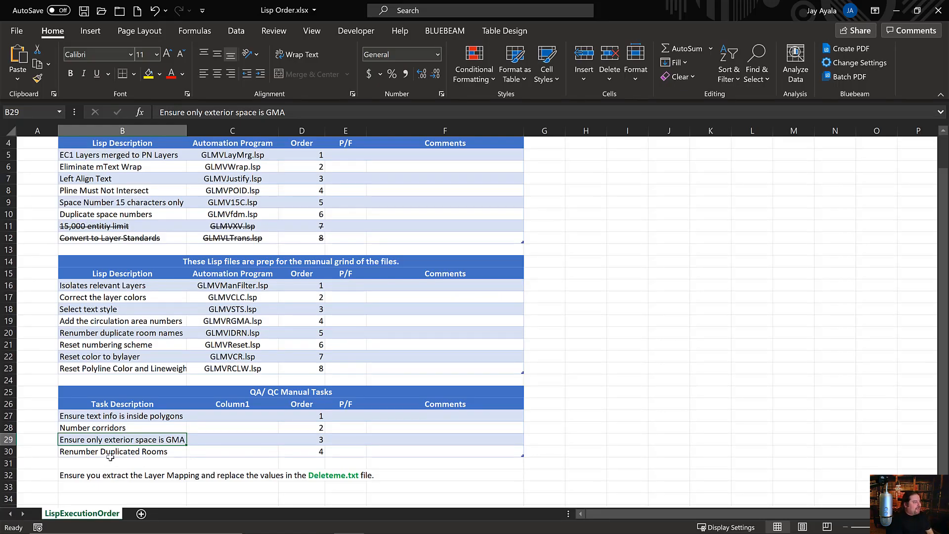
pyautogui.moveTo(110, 452); pyautogui.dragTo(303, 453)
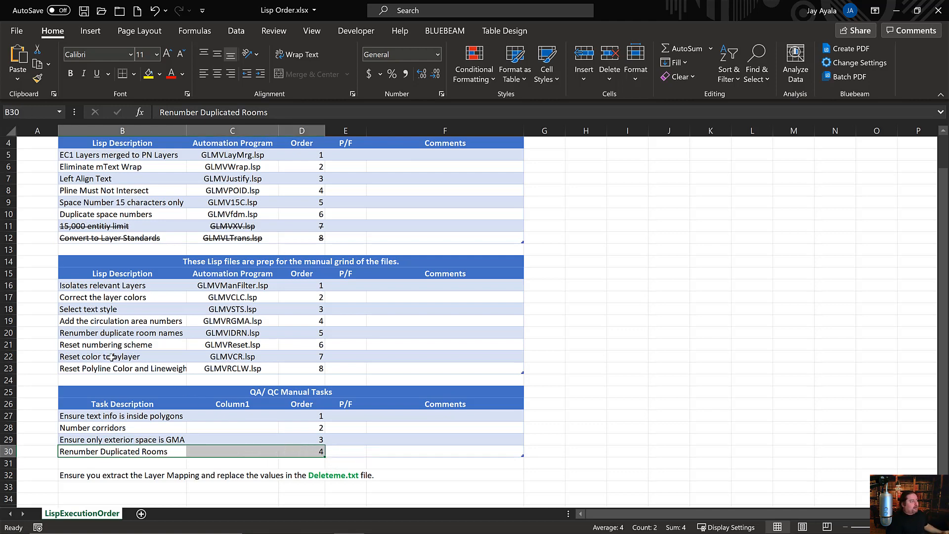
pyautogui.moveTo(129, 333); pyautogui.dragTo(318, 333)
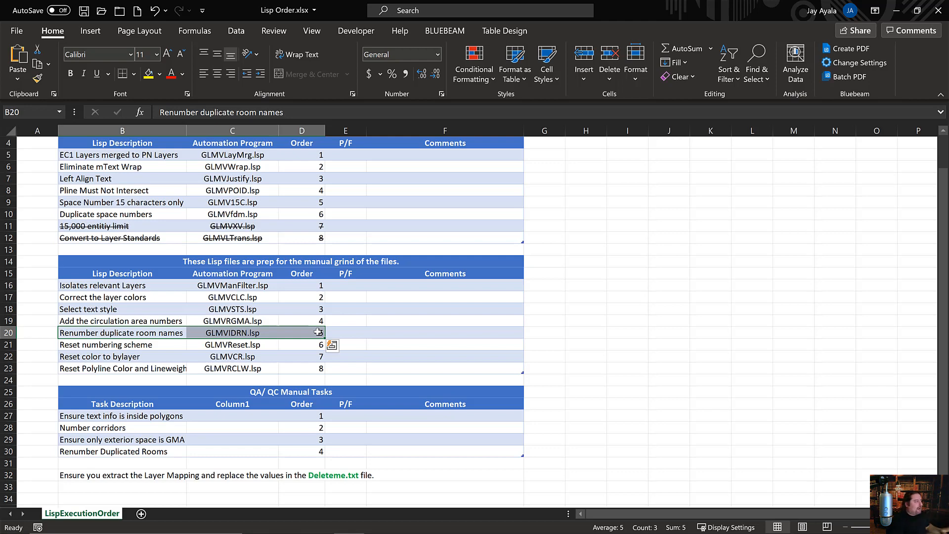
pyautogui.moveTo(149, 367); pyautogui.dragTo(217, 355)
pyautogui.click(157, 358)
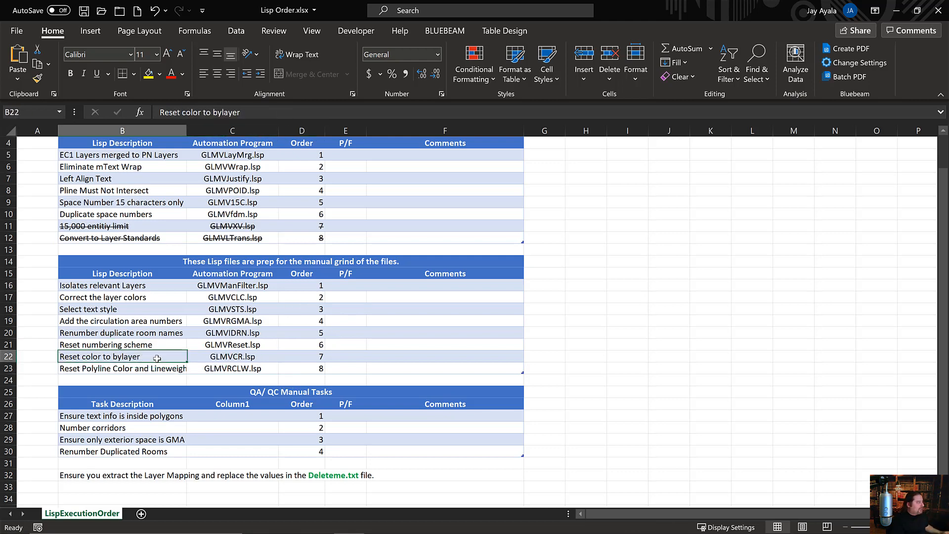
pyautogui.keyDown('shift'); pyautogui.click(200, 357); pyautogui.keyUp('shift')
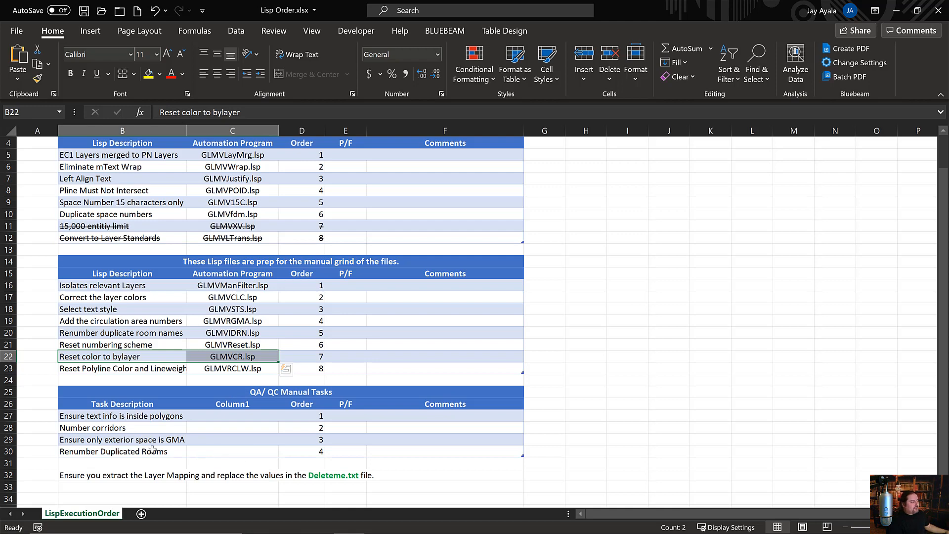
pyautogui.moveTo(152, 450); pyautogui.dragTo(296, 452)
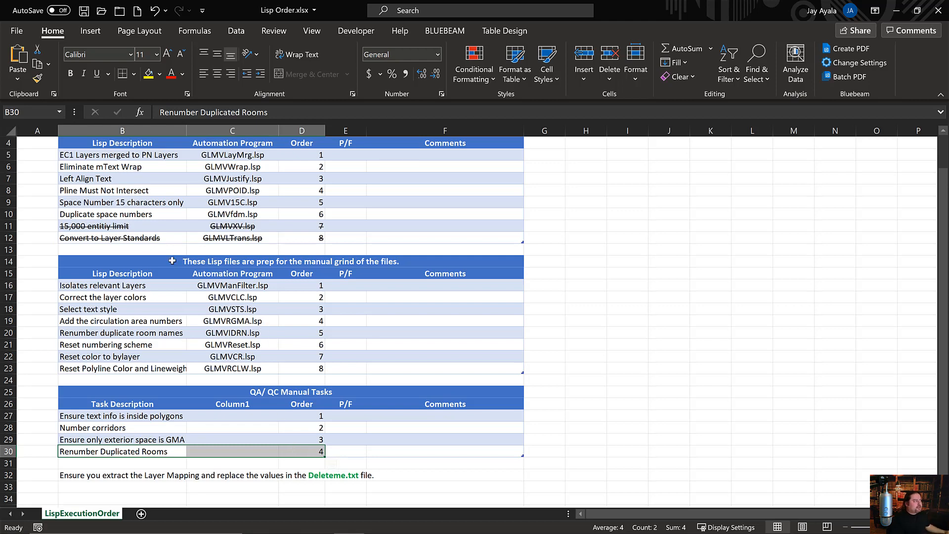
pyautogui.moveTo(168, 226); pyautogui.dragTo(301, 241)
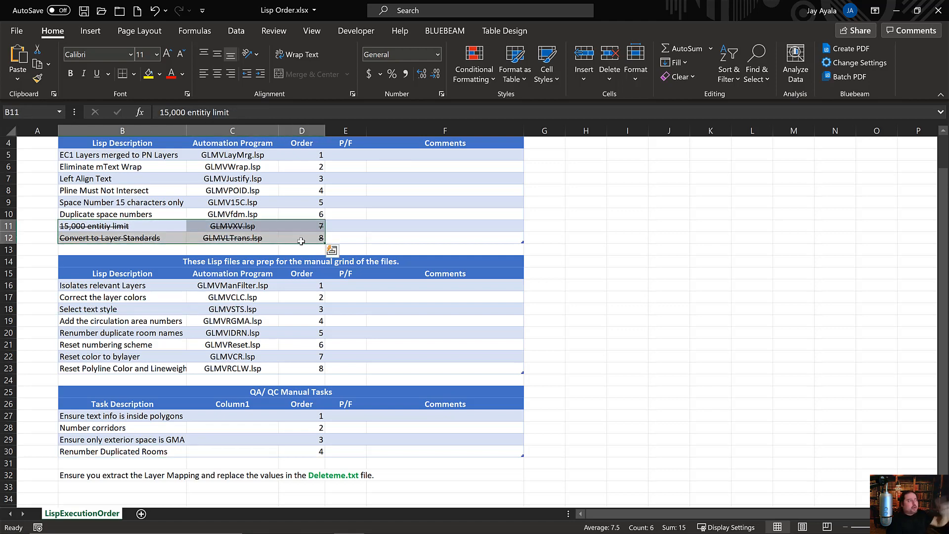